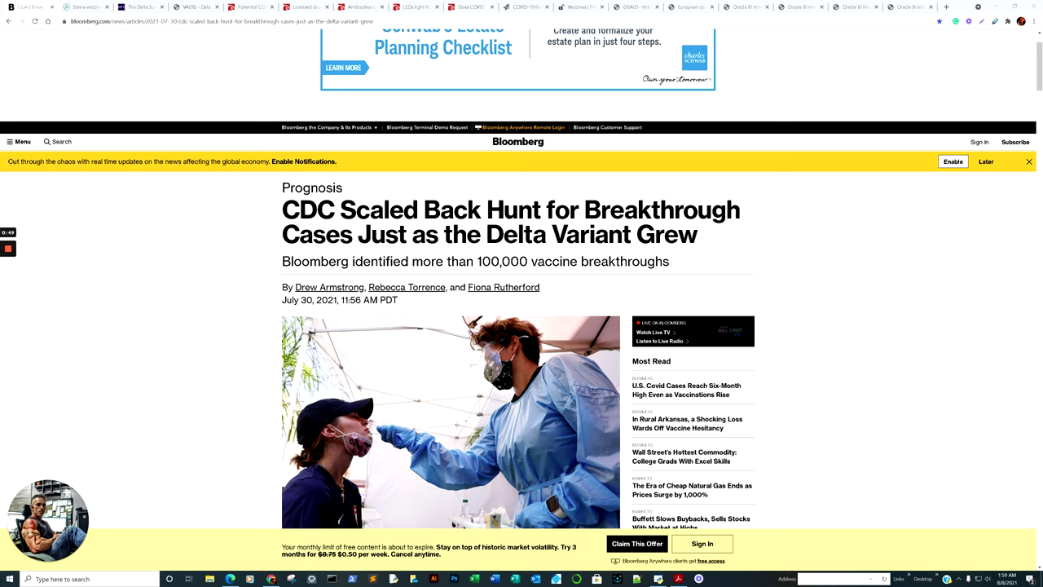
- Scroll the Bloomberg breakthrough-cases article down to the U.S. Cases on the Rise Again chart
{"action": "scroll", "coordinate": [522, 326], "scroll_direction": "down", "scroll_amount": 10}
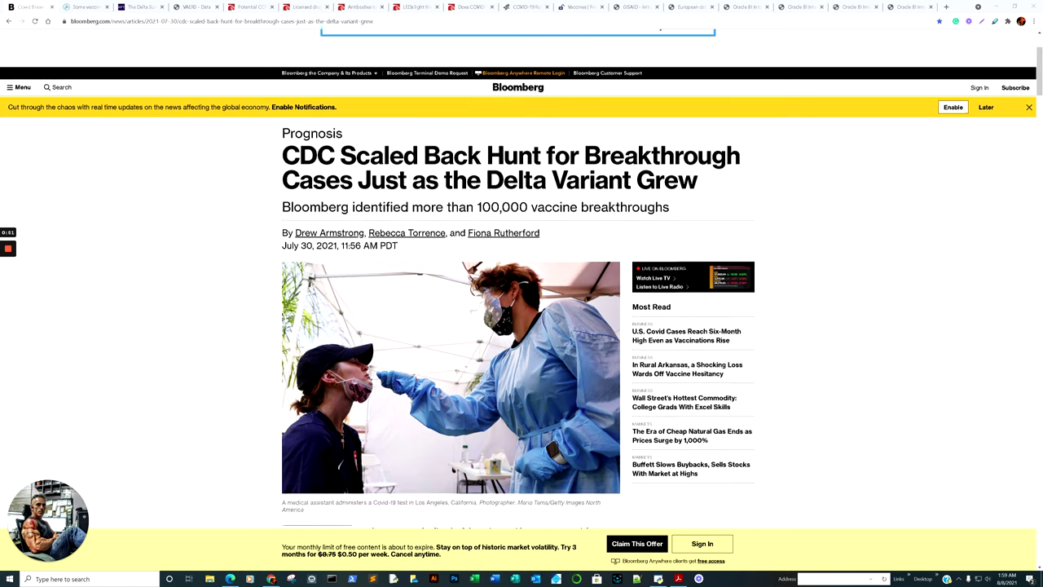
{"action": "scroll", "coordinate": [521, 326], "scroll_direction": "down", "scroll_amount": 2}
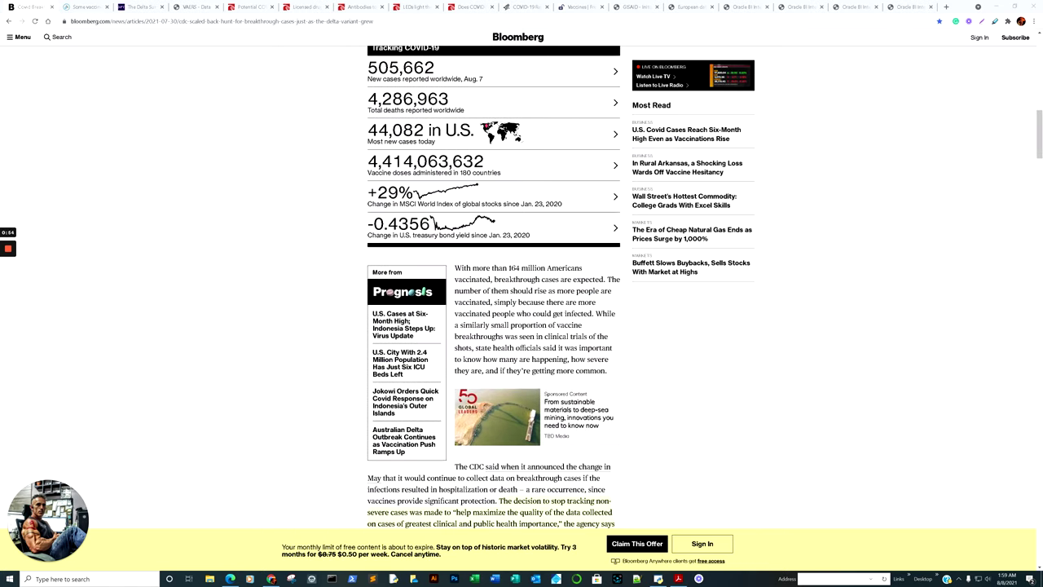
{"action": "scroll", "coordinate": [493, 326], "scroll_direction": "down", "scroll_amount": 5}
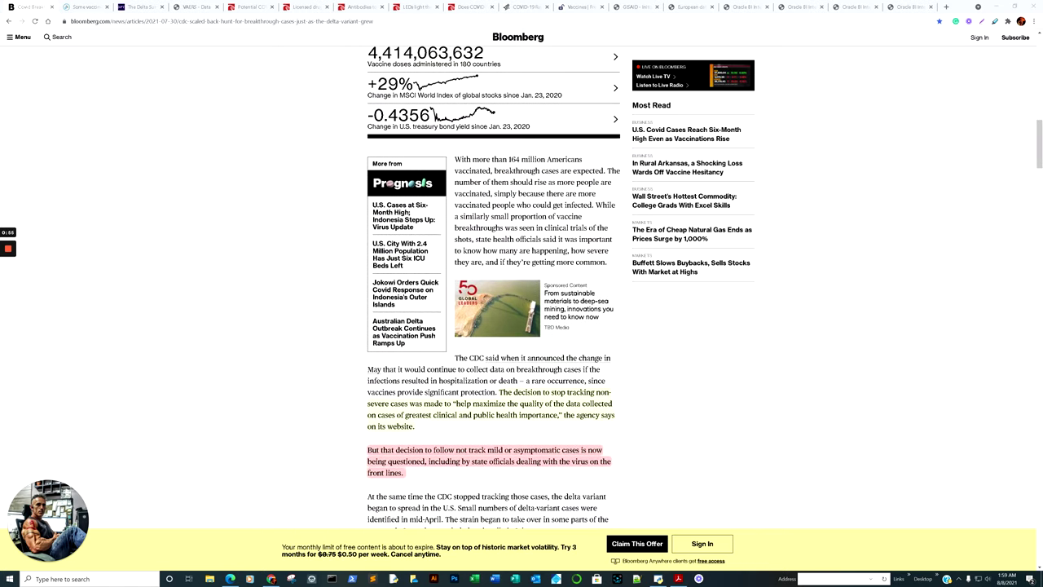
{"action": "scroll", "coordinate": [521, 326], "scroll_direction": "down", "scroll_amount": 1}
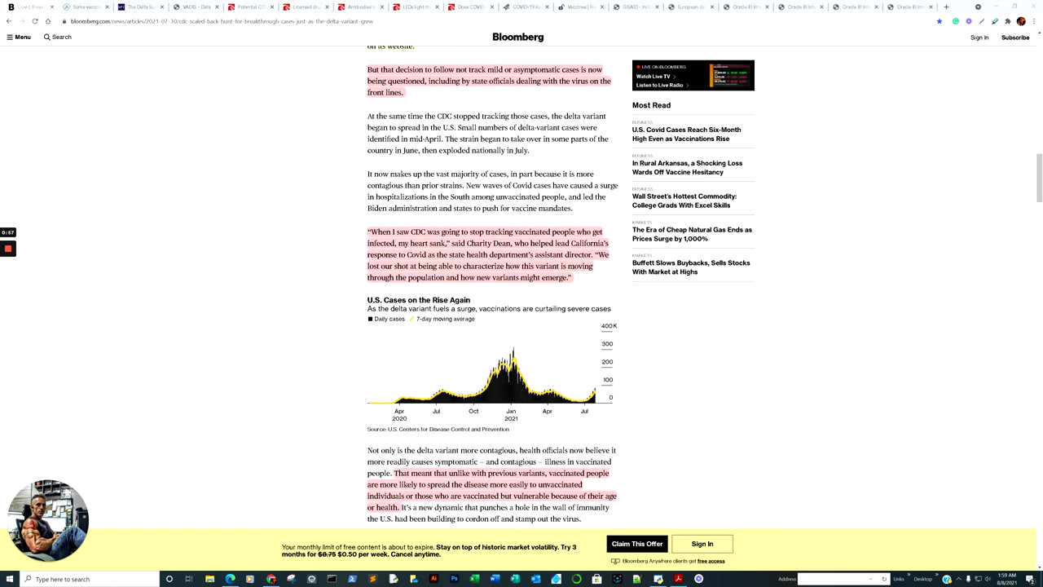
- Highlight the sentence about stamping out the virus, then clear the selection
{"action": "scroll", "coordinate": [521, 326], "scroll_direction": "down", "scroll_amount": 1}
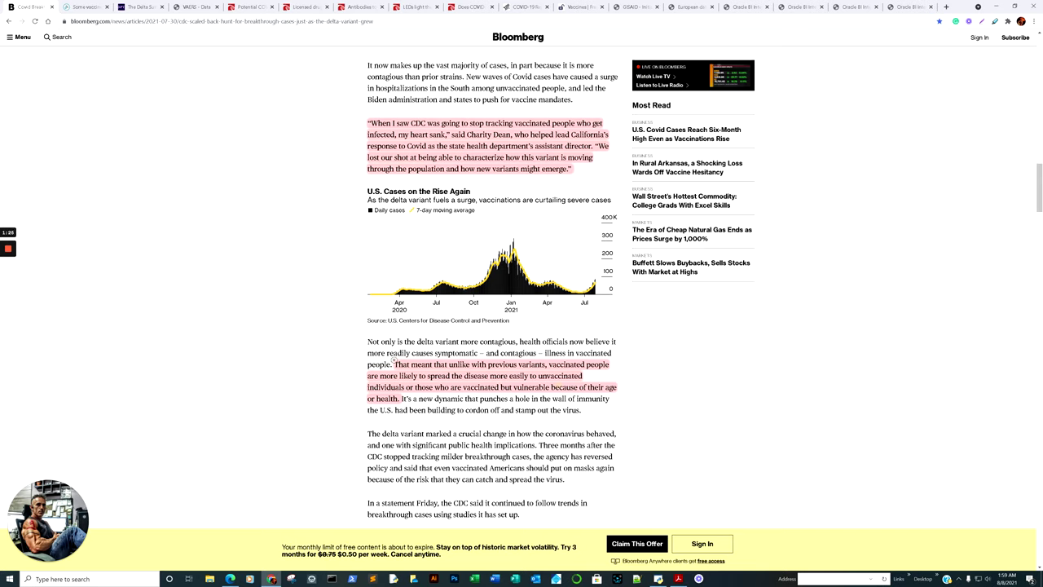
{"action": "left_click_drag", "start_coordinate": [438, 410], "coordinate": [580, 410]}
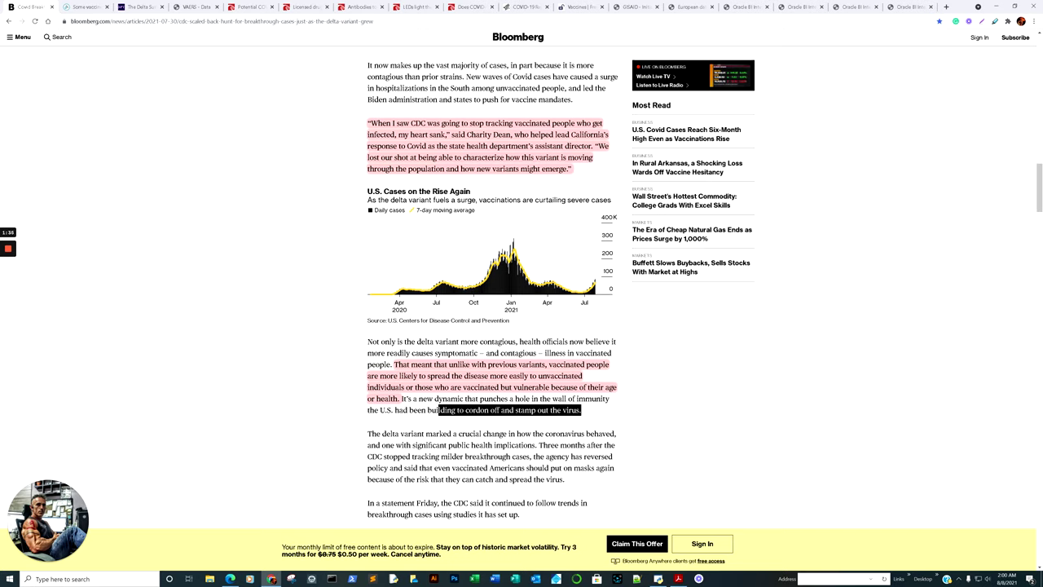
{"action": "left_click", "coordinate": [405, 435]}
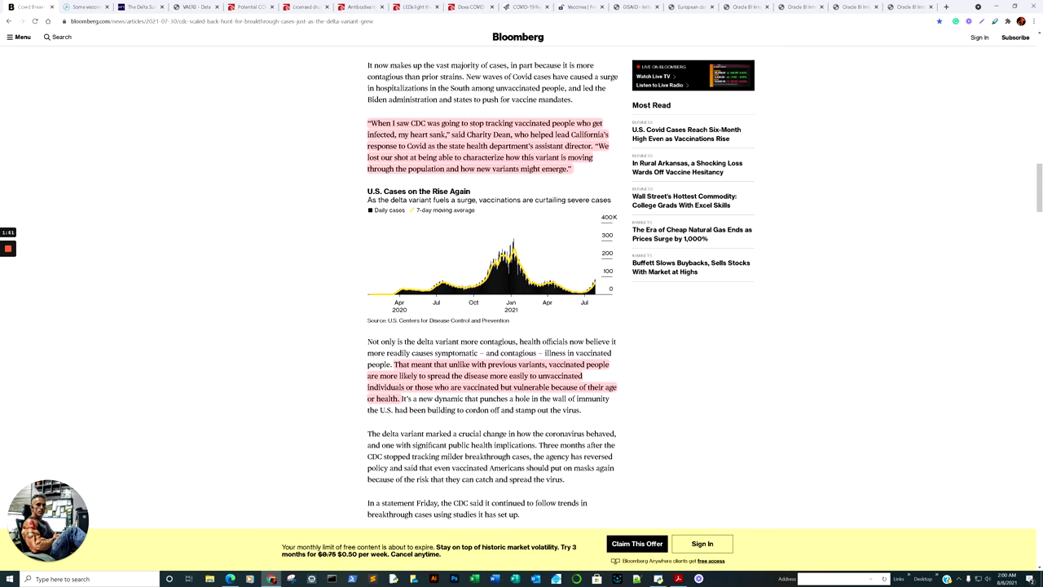
- Return to the Bloomberg article headline and switch to the VAERS Data page
{"action": "scroll", "coordinate": [394, 359], "scroll_direction": "up", "scroll_amount": 10}
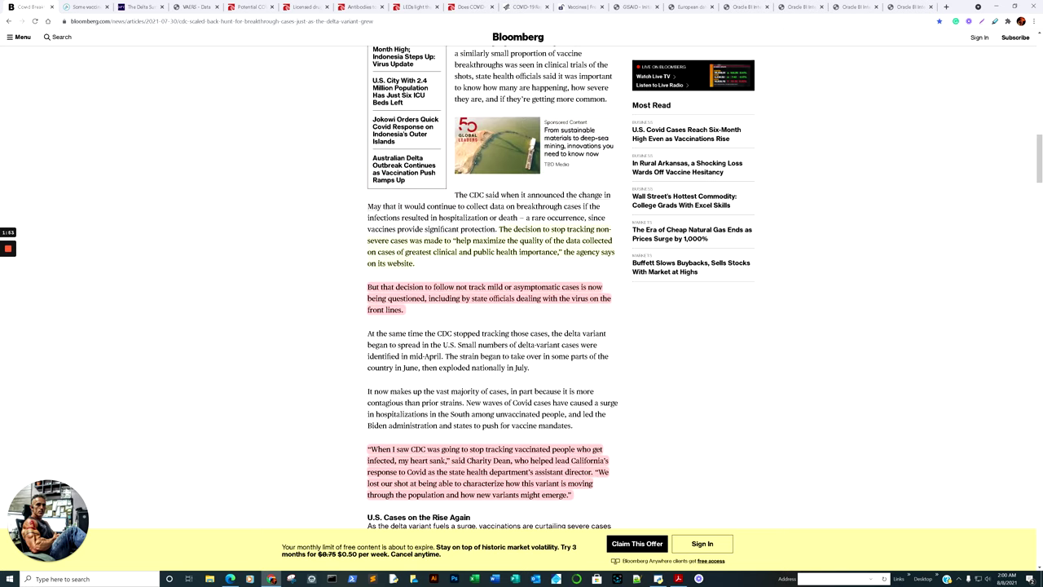
{"action": "scroll", "coordinate": [450, 285], "scroll_direction": "up", "scroll_amount": 8}
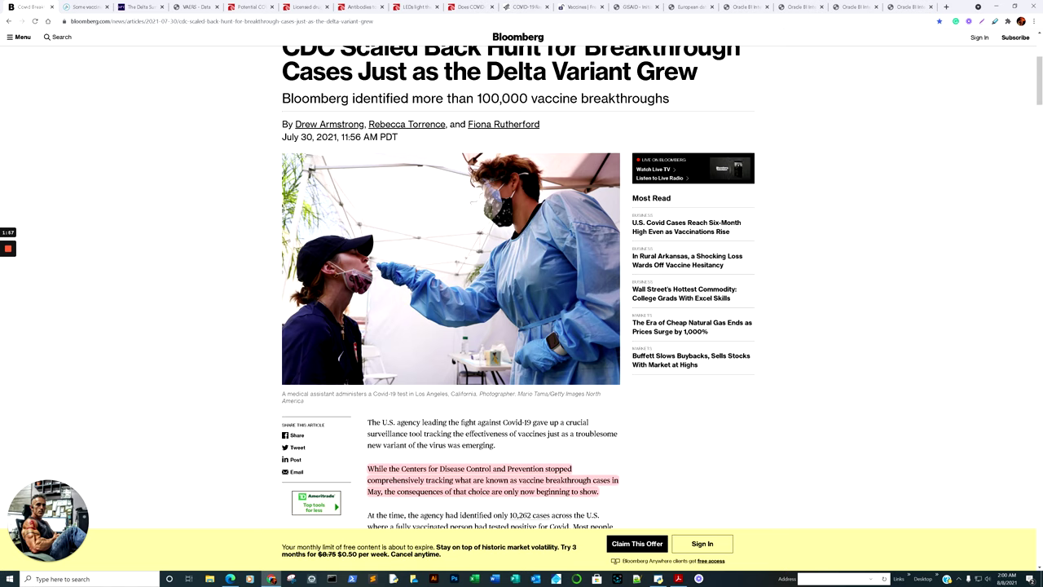
{"action": "scroll", "coordinate": [518, 285], "scroll_direction": "up", "scroll_amount": 2}
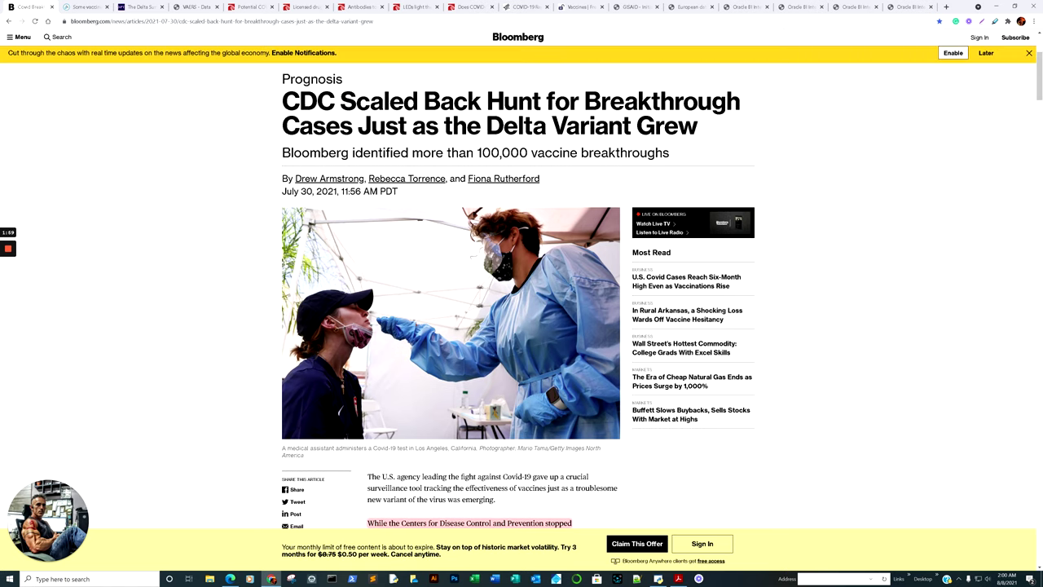
{"action": "left_click", "coordinate": [193, 6]}
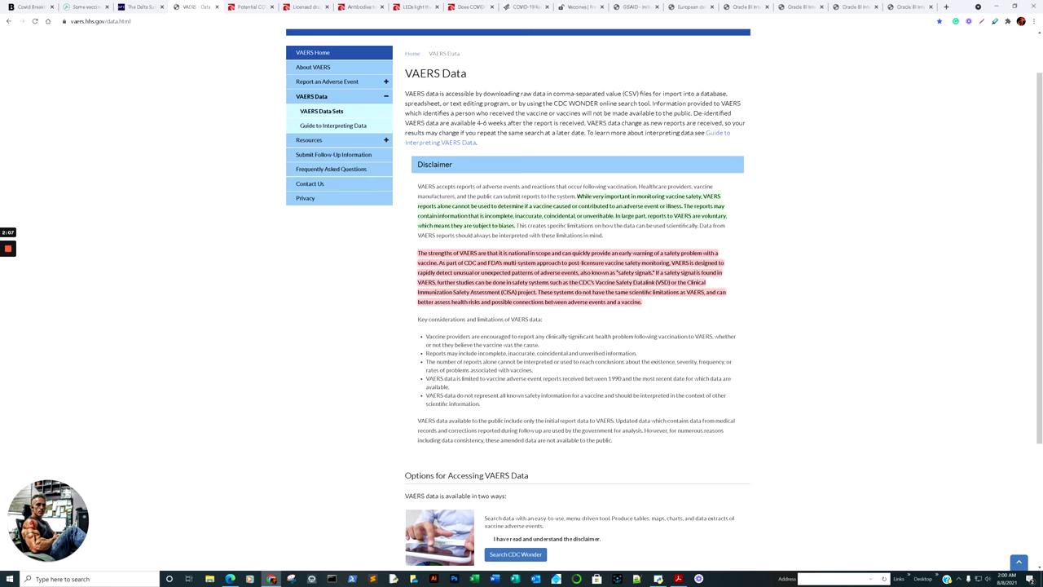
{"action": "scroll", "coordinate": [570, 326], "scroll_direction": "up", "scroll_amount": 1}
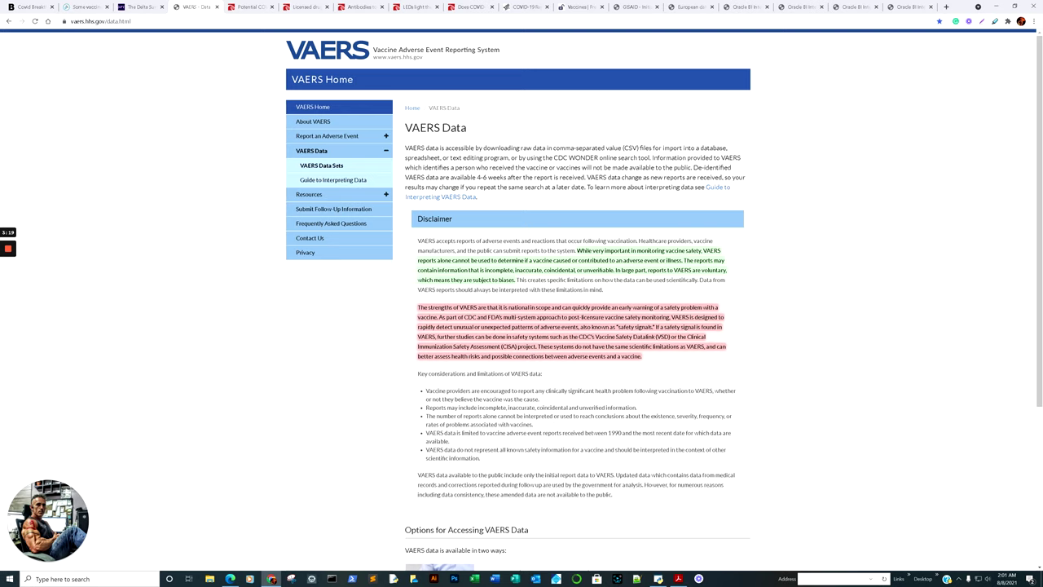
- Browse the EudraVigilance substance list to the COVID-19 vaccine entries, then go to MedPage Today
{"action": "left_click", "coordinate": [684, 6]}
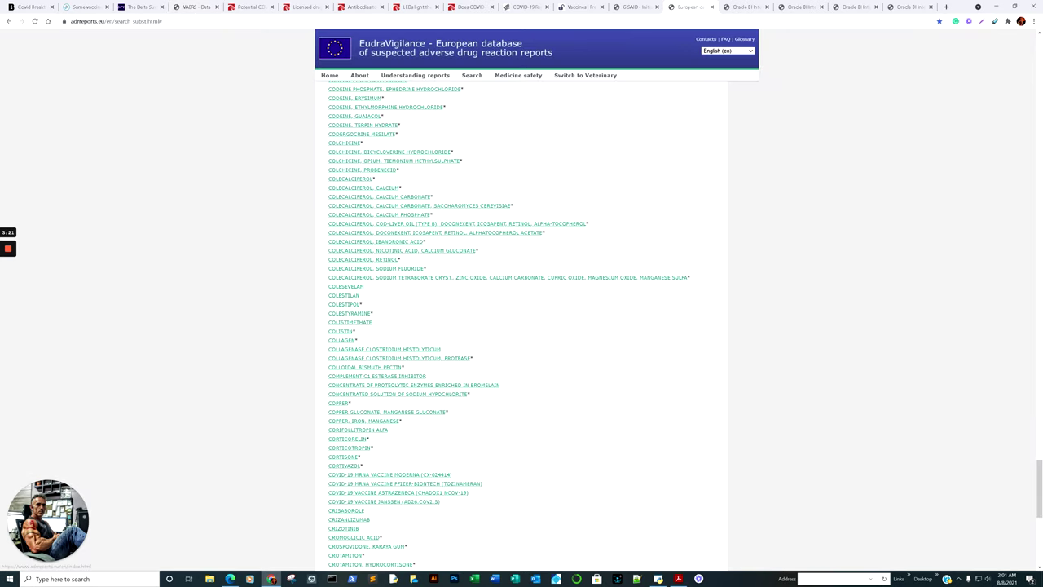
{"action": "scroll", "coordinate": [521, 326], "scroll_direction": "down", "scroll_amount": 3}
{"action": "scroll", "coordinate": [521, 326], "scroll_direction": "down", "scroll_amount": 5}
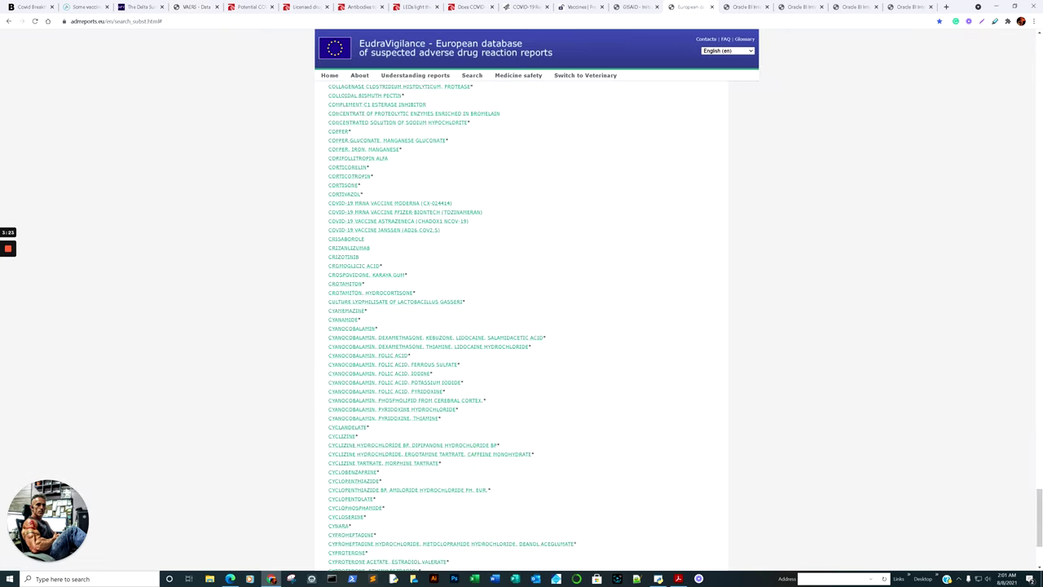
{"action": "scroll", "coordinate": [522, 326], "scroll_direction": "up", "scroll_amount": 2}
{"action": "scroll", "coordinate": [521, 326], "scroll_direction": "up", "scroll_amount": 2}
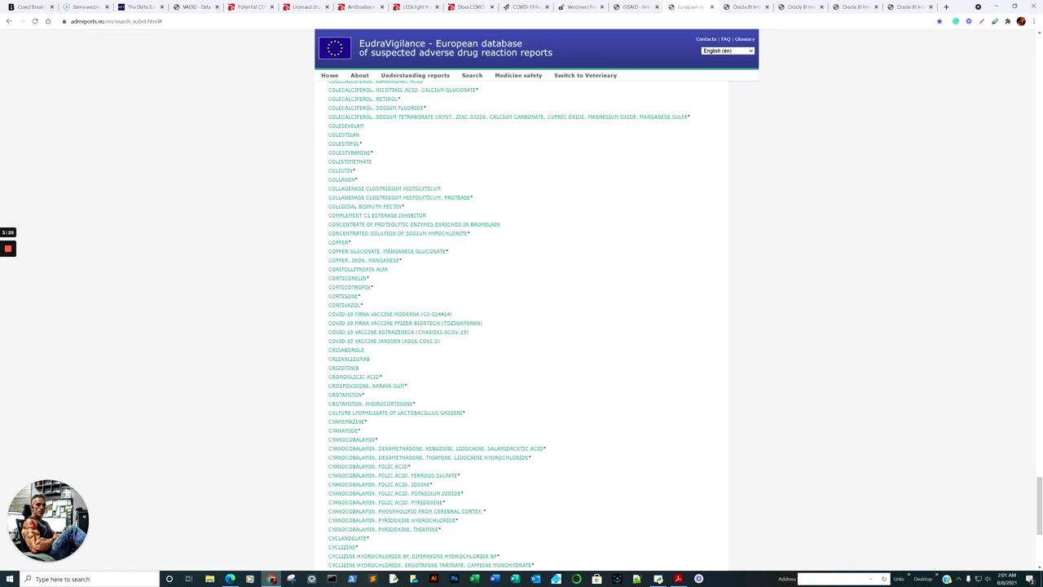
{"action": "scroll", "coordinate": [522, 326], "scroll_direction": "up", "scroll_amount": 1}
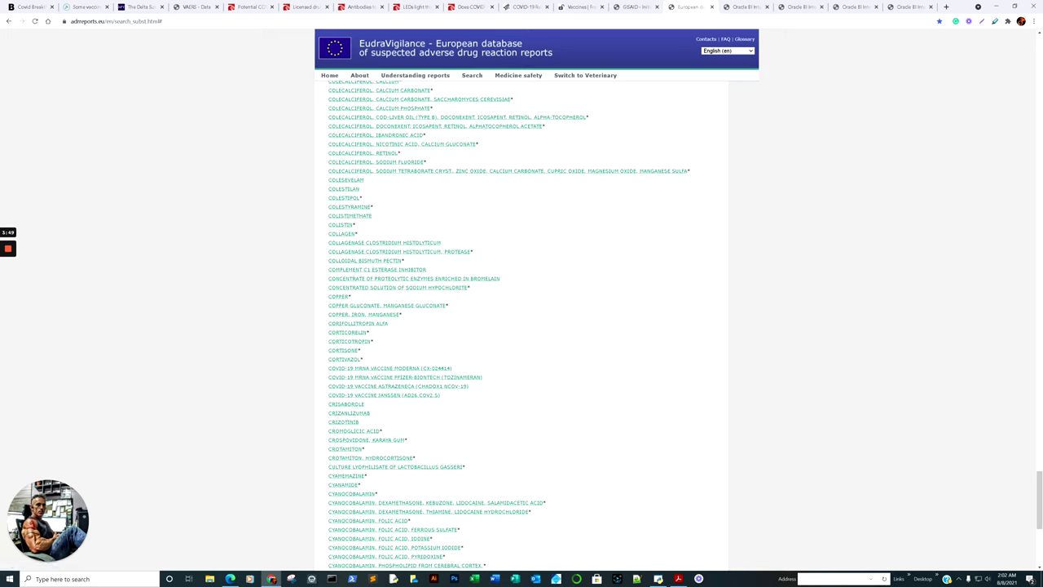
{"action": "left_click", "coordinate": [140, 7]}
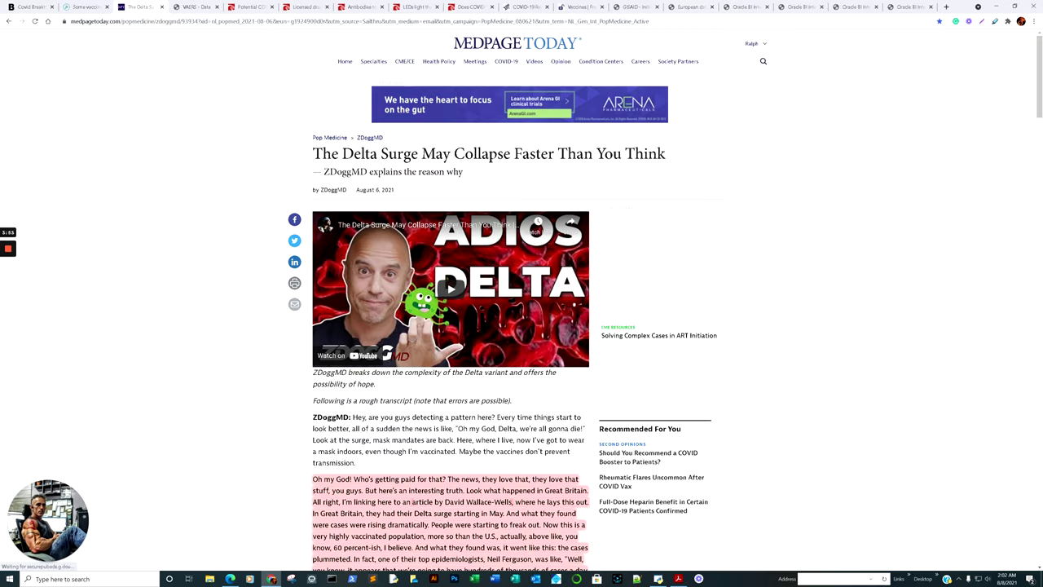
- Read through the Delta Surge article transcript, then switch to the GISAID home page
{"action": "scroll", "coordinate": [521, 326], "scroll_direction": "down", "scroll_amount": 2}
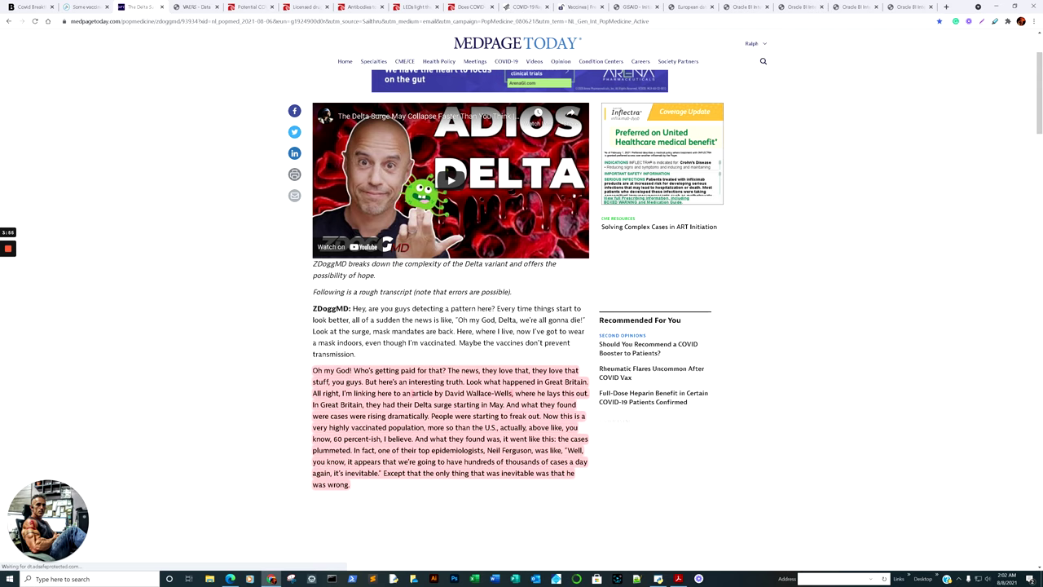
{"action": "scroll", "coordinate": [313, 366], "scroll_direction": "down", "scroll_amount": 2}
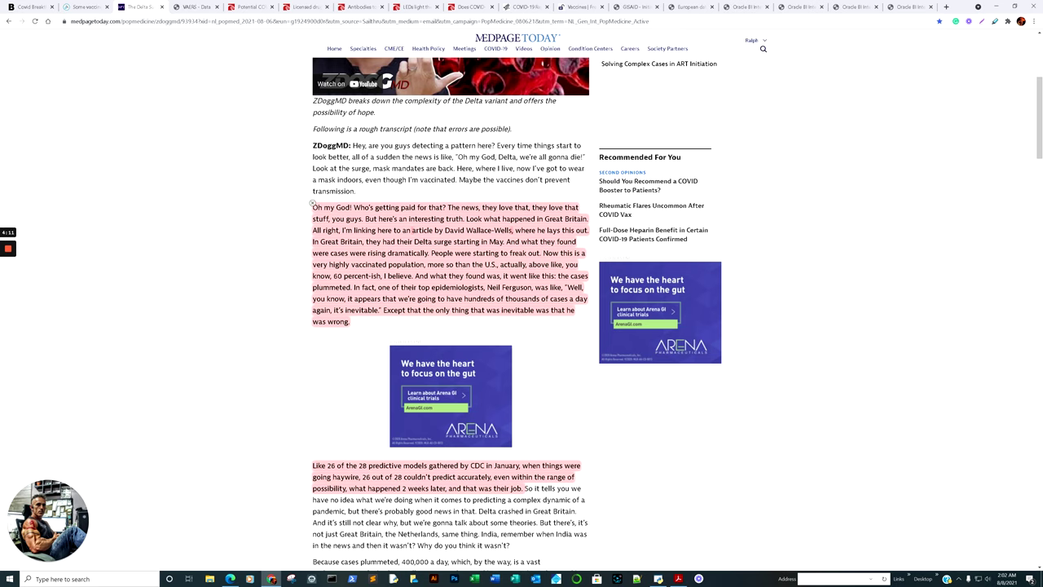
{"action": "scroll", "coordinate": [312, 203], "scroll_direction": "up", "scroll_amount": 2}
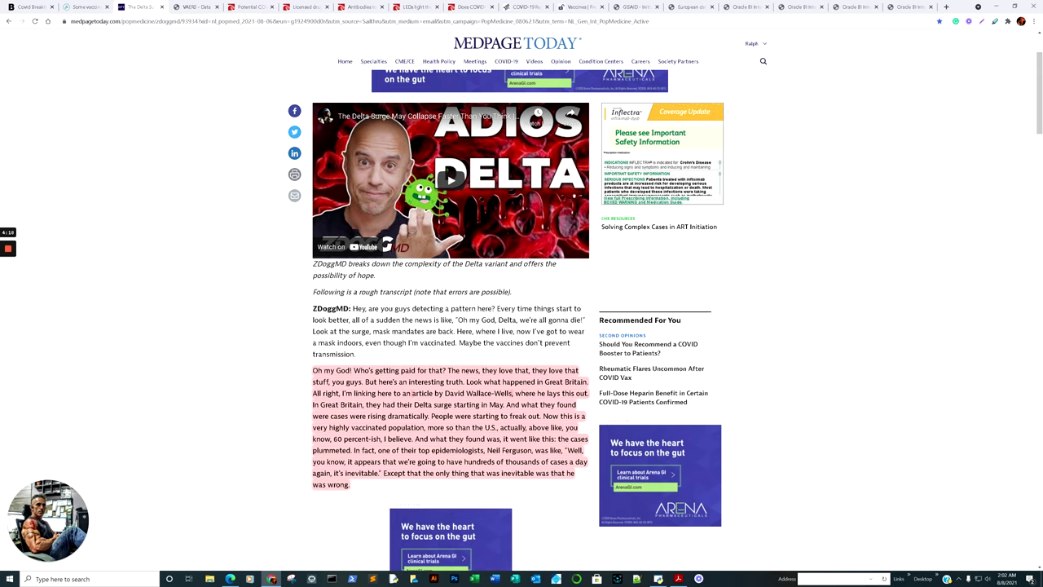
{"action": "left_click", "coordinate": [632, 6]}
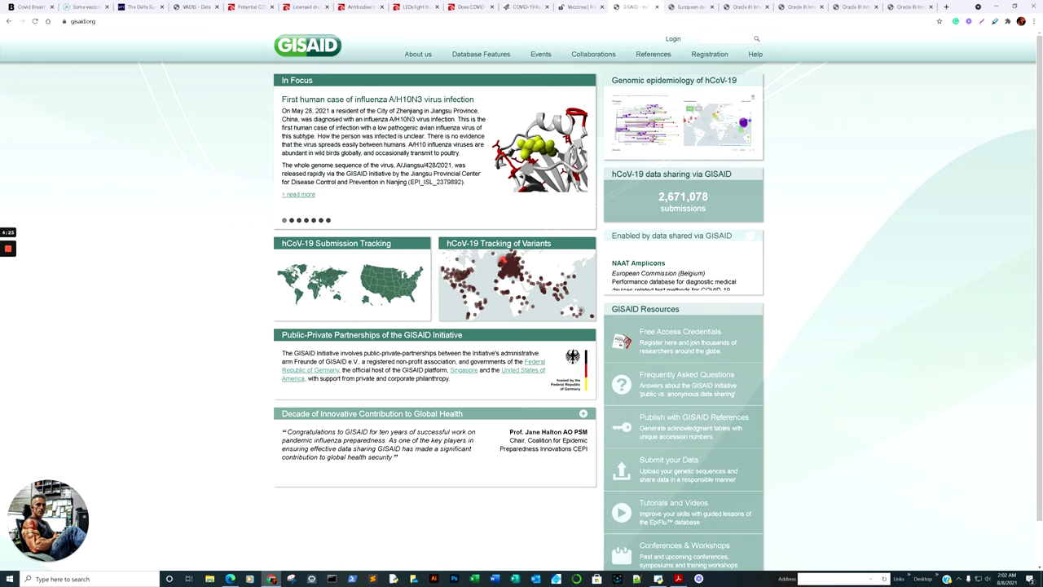
- Step back through the MDPI Vaccines and HealthData.gov tabs, then open the tapeworm-drug EurekAlert release
{"action": "key", "text": "ctrl+shift+Tab"}
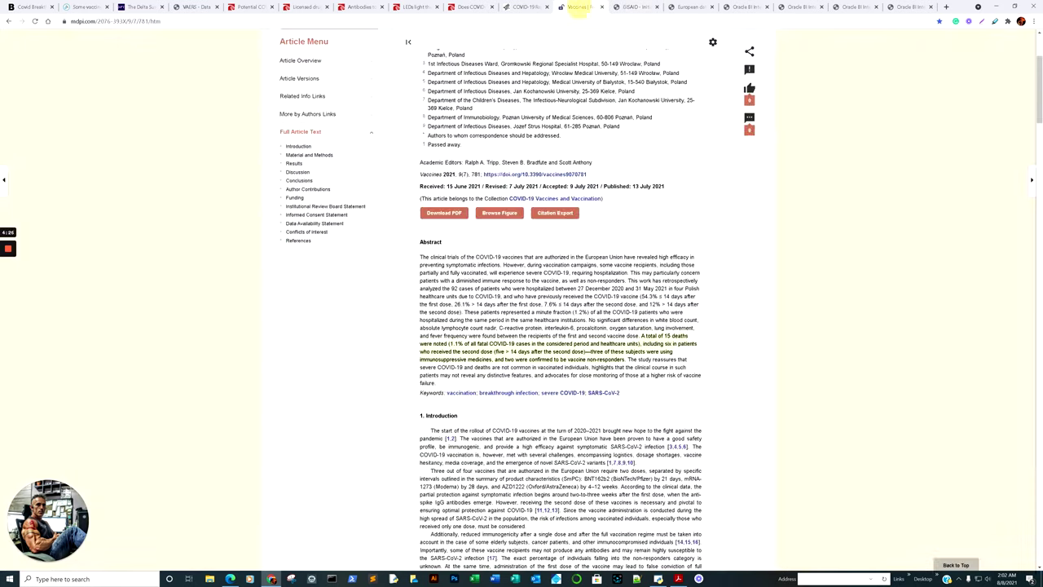
{"action": "key", "text": "ctrl+shift+Tab"}
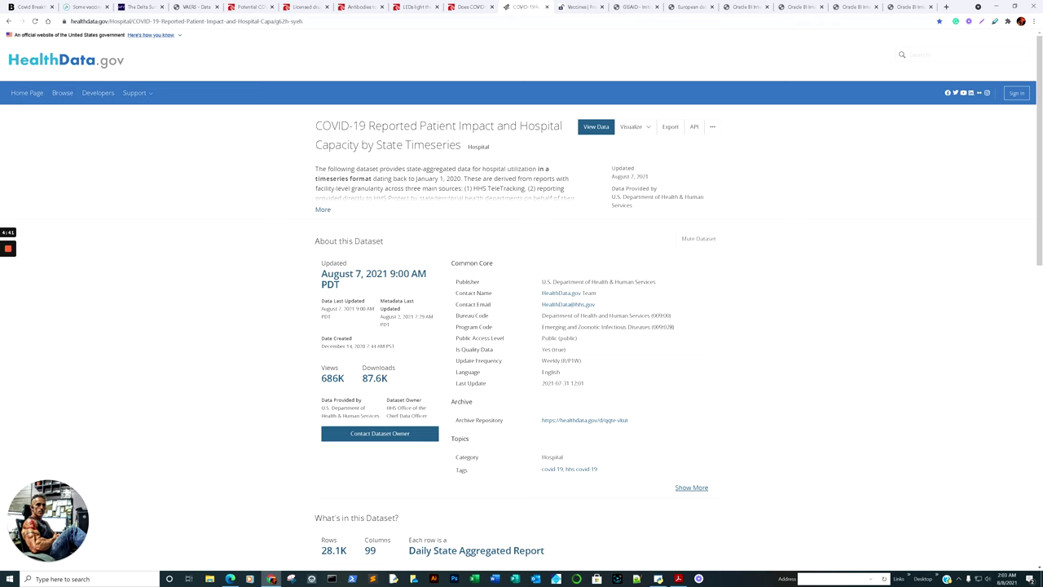
{"action": "left_click", "coordinate": [249, 7]}
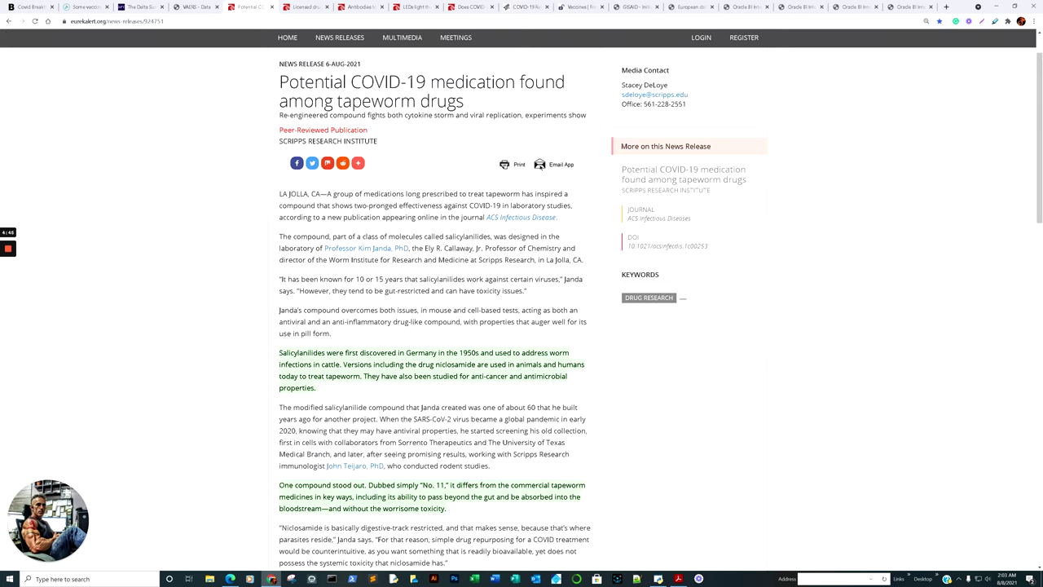
- Go through the licensed-drug and antibodies-stability EurekAlert releases, ending on the LEDs disinfection release
{"action": "left_click", "coordinate": [305, 7]}
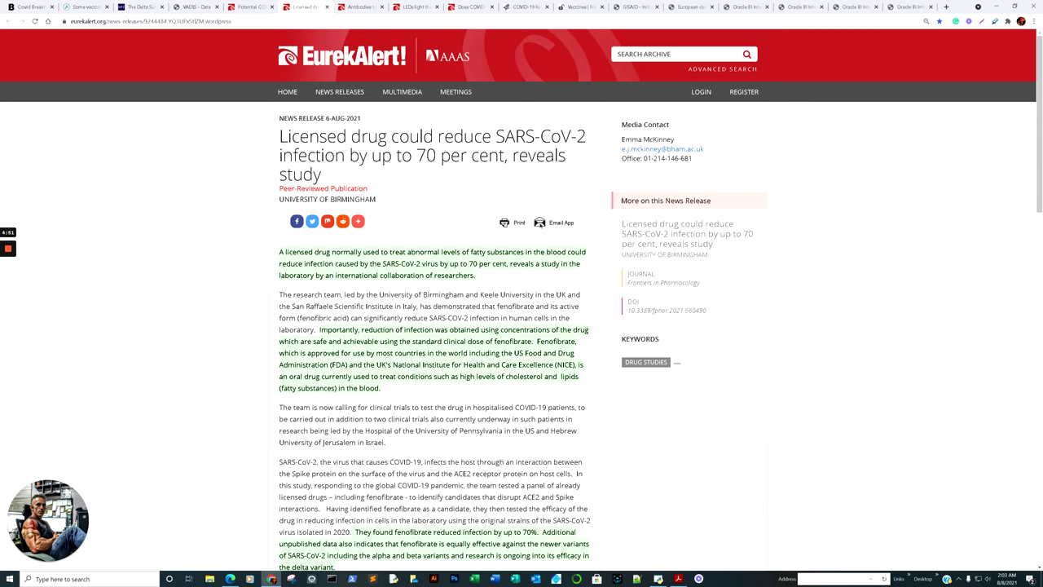
{"action": "left_click", "coordinate": [359, 7]}
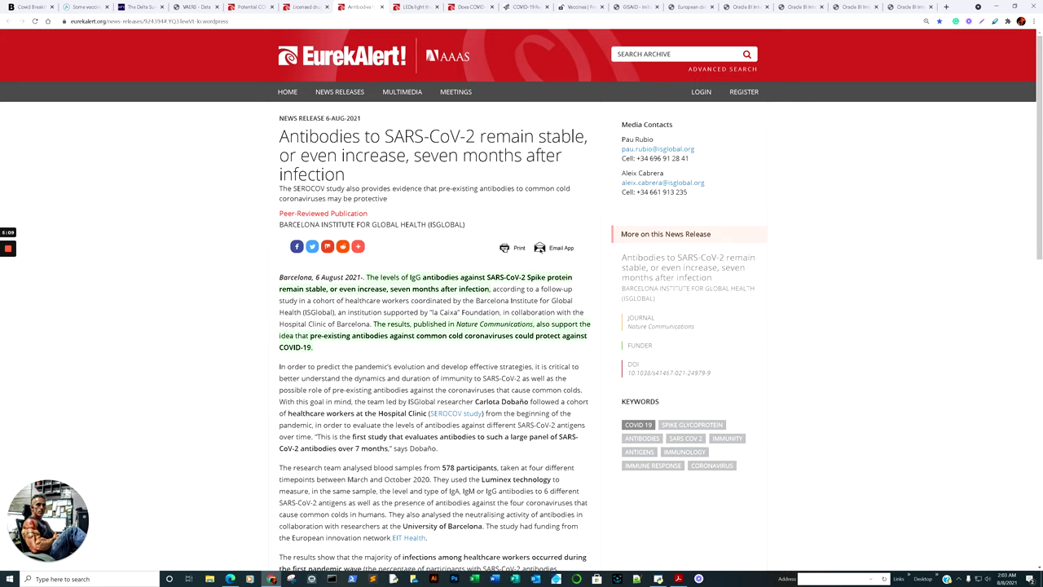
{"action": "key", "text": "ctrl+Tab"}
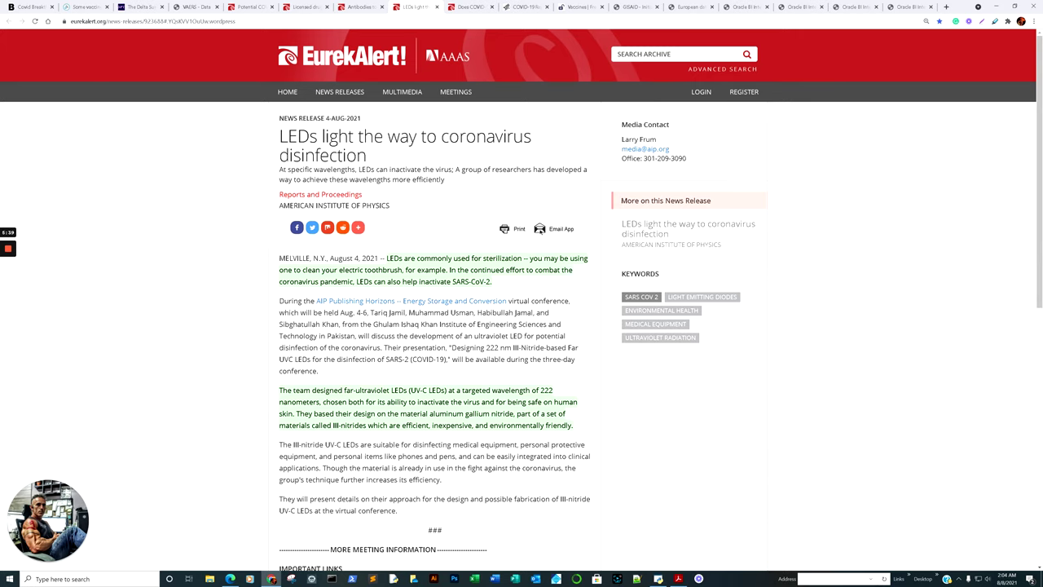
- Move on to the vaccination and rheumatic flares release, then bring the Vaers notebook window forward
{"action": "key", "text": "ctrl+Tab"}
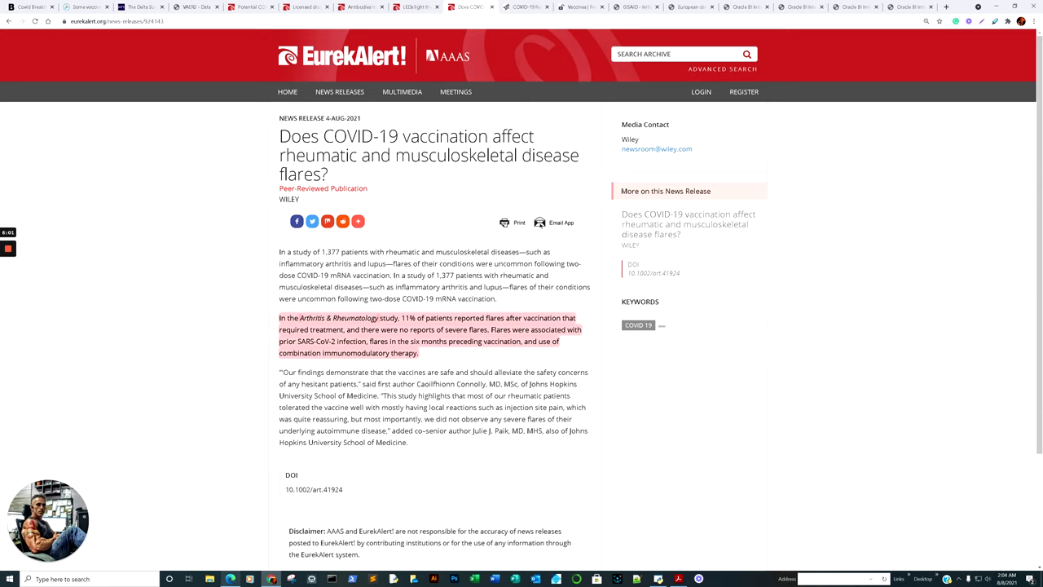
{"action": "mouse_move", "coordinate": [230, 578]}
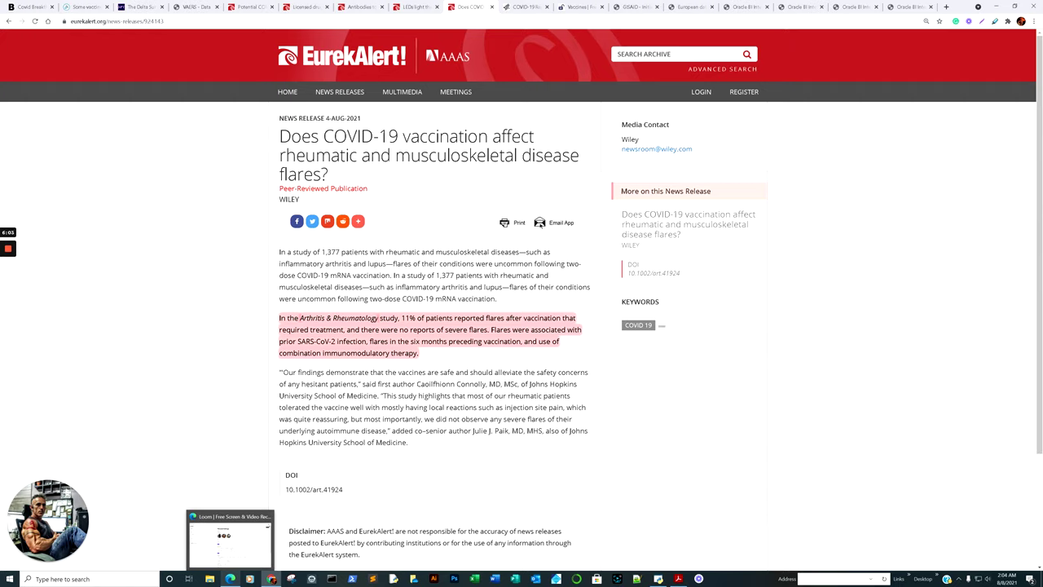
{"action": "left_click", "coordinate": [229, 540]}
- Scroll Vaers.ipynb to the myocarditis-by-age histogram showing 4108 reports
{"action": "left_click", "coordinate": [61, 7]}
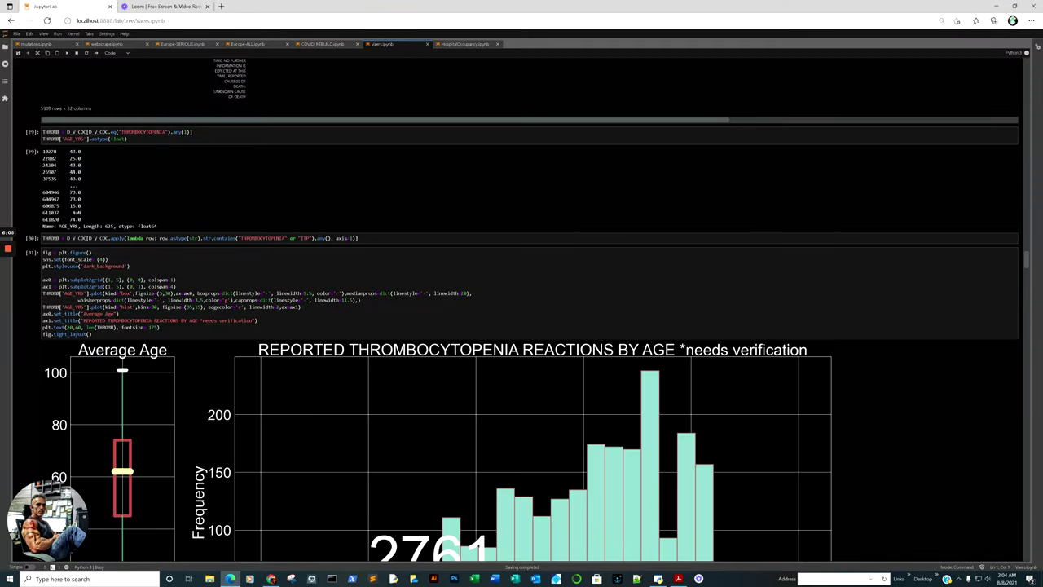
{"action": "scroll", "coordinate": [530, 310], "scroll_direction": "down", "scroll_amount": 20}
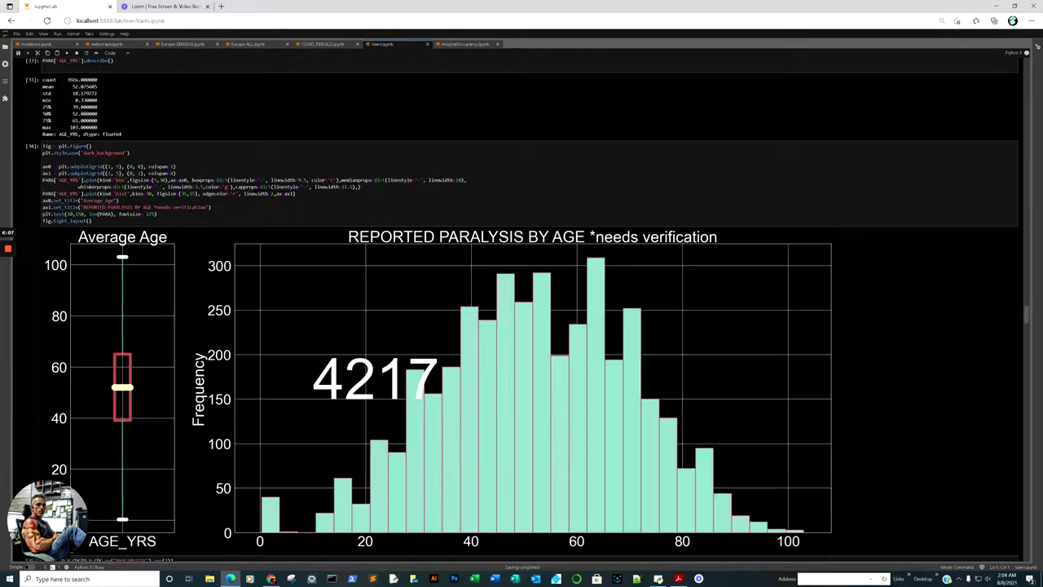
{"action": "scroll", "coordinate": [529, 309], "scroll_direction": "down", "scroll_amount": 15}
{"action": "scroll", "coordinate": [530, 310], "scroll_direction": "up", "scroll_amount": 8}
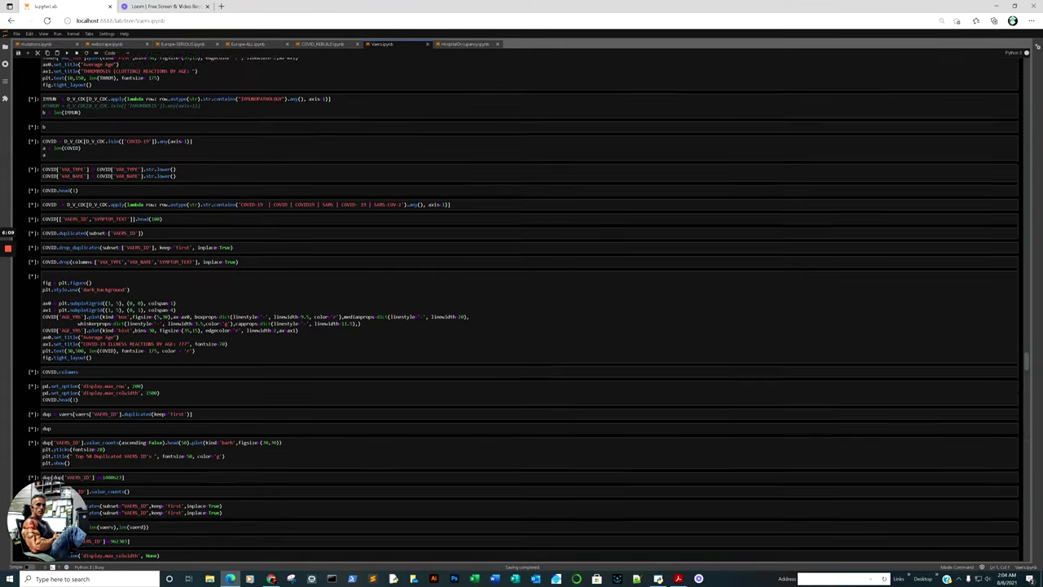
{"action": "scroll", "coordinate": [529, 310], "scroll_direction": "up", "scroll_amount": 4}
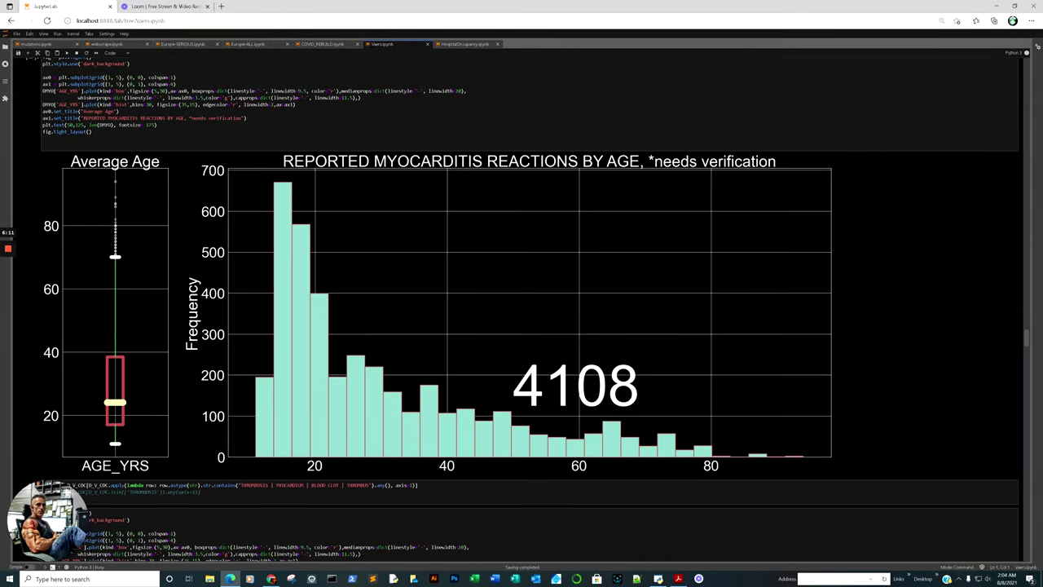
{"action": "scroll", "coordinate": [530, 310], "scroll_direction": "down", "scroll_amount": 3}
{"action": "scroll", "coordinate": [530, 310], "scroll_direction": "up", "scroll_amount": 2}
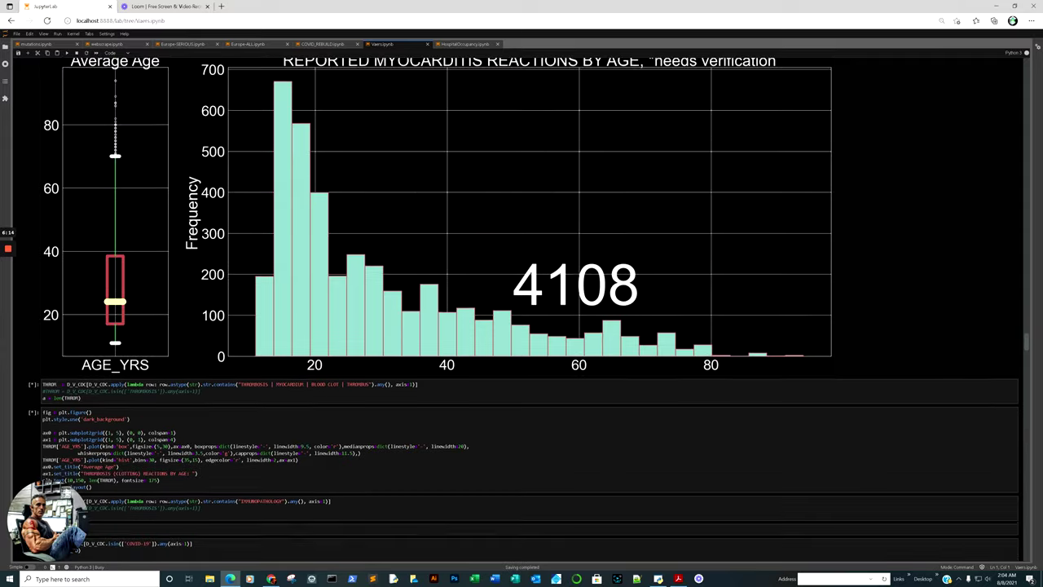
{"action": "scroll", "coordinate": [529, 310], "scroll_direction": "up", "scroll_amount": 3}
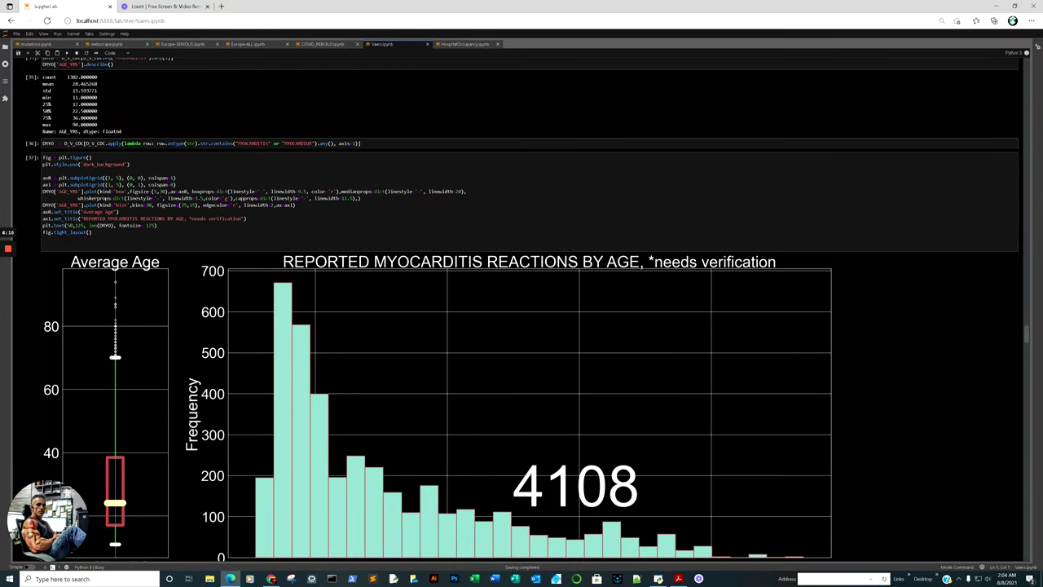
{"action": "scroll", "coordinate": [530, 309], "scroll_direction": "down", "scroll_amount": 1}
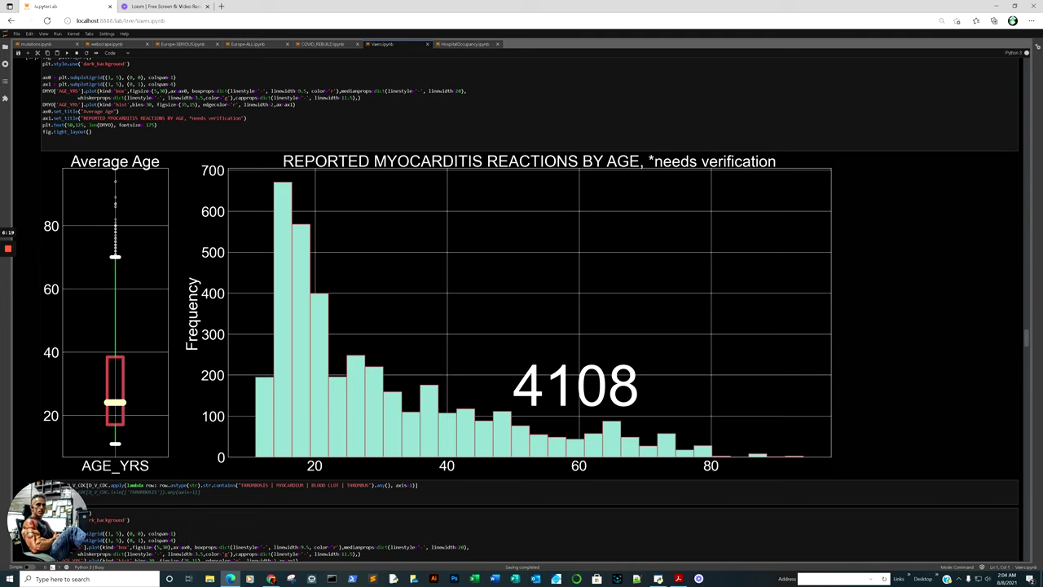
{"action": "scroll", "coordinate": [530, 309], "scroll_direction": "down", "scroll_amount": 2}
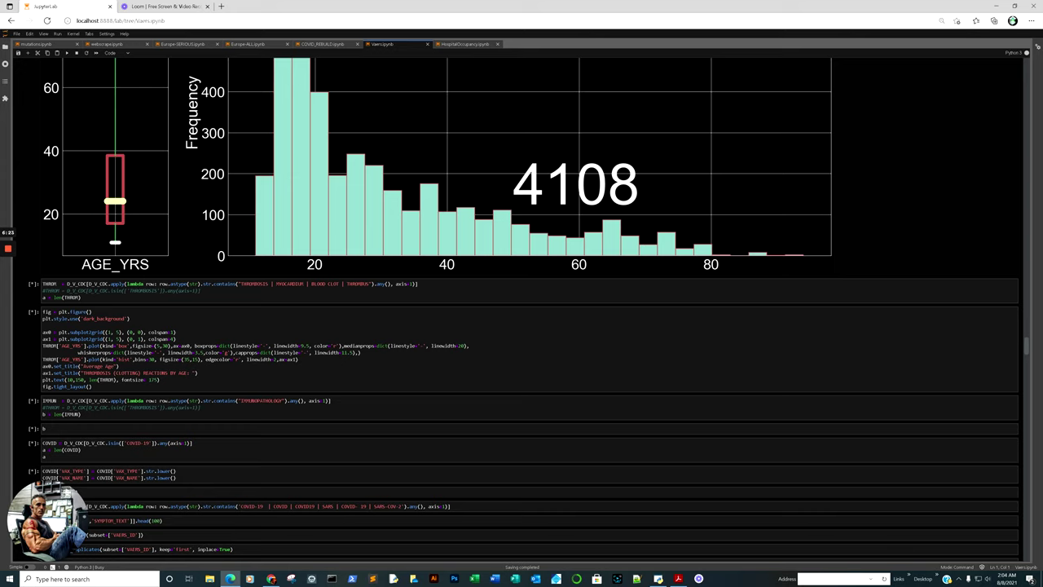
{"action": "scroll", "coordinate": [530, 310], "scroll_direction": "up", "scroll_amount": 3}
{"action": "scroll", "coordinate": [529, 310], "scroll_direction": "down", "scroll_amount": 1}
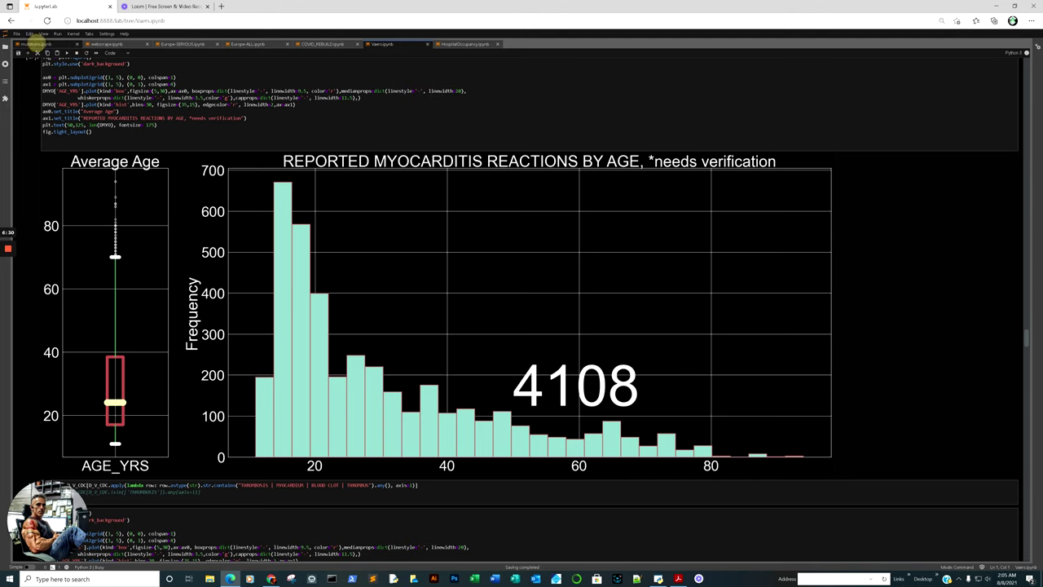
- Scroll mutations.ipynb through the 10-week US variant grid and New Deaths Per Million USA chart
{"action": "left_click", "coordinate": [35, 44]}
{"action": "scroll", "coordinate": [530, 309], "scroll_direction": "down", "scroll_amount": 20}
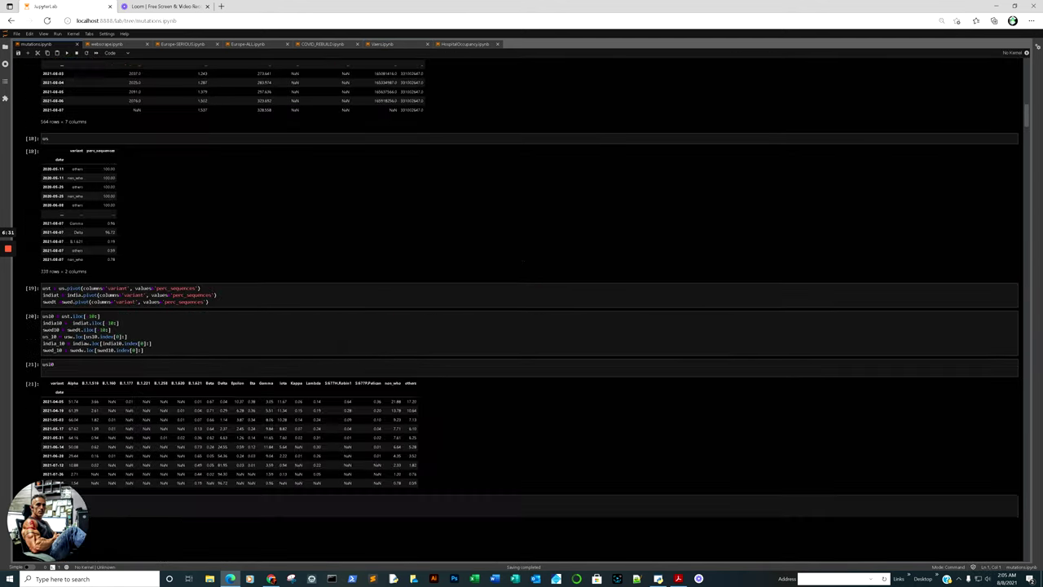
{"action": "scroll", "coordinate": [529, 310], "scroll_direction": "up", "scroll_amount": 2}
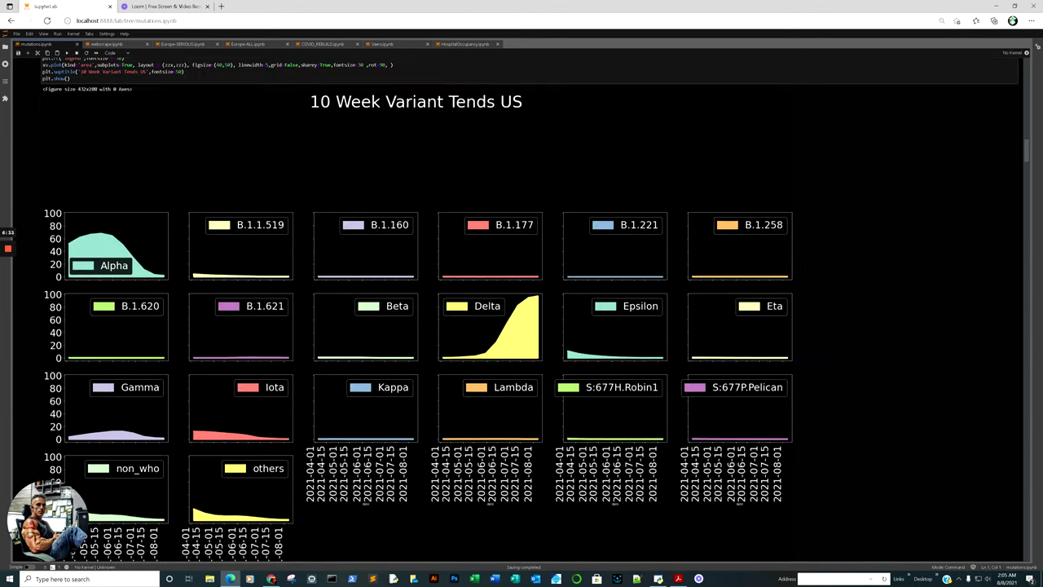
{"action": "scroll", "coordinate": [529, 310], "scroll_direction": "down", "scroll_amount": 5}
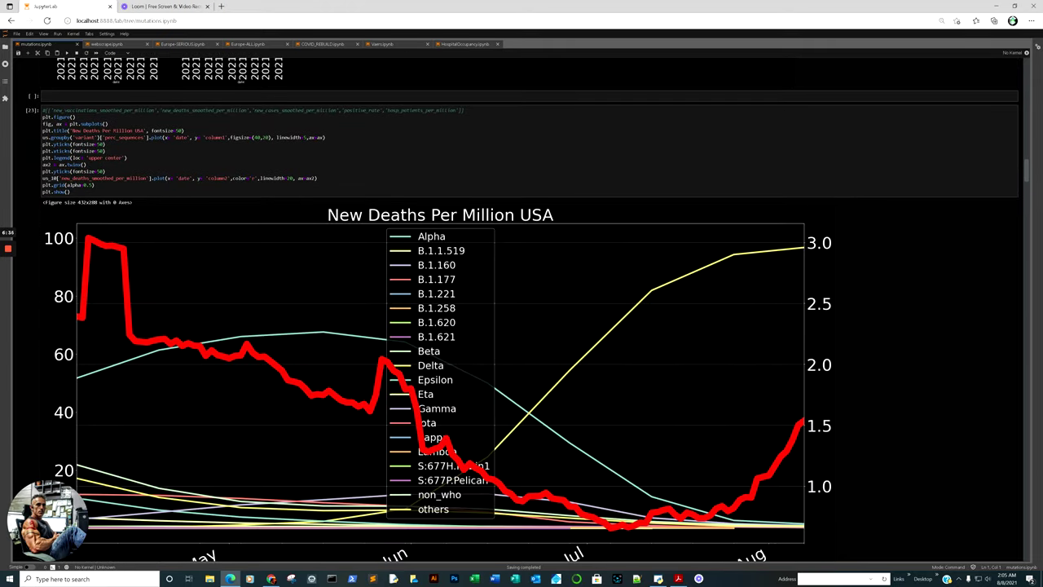
{"action": "scroll", "coordinate": [440, 496], "scroll_direction": "down", "scroll_amount": 1}
{"action": "scroll", "coordinate": [530, 310], "scroll_direction": "down", "scroll_amount": 2}
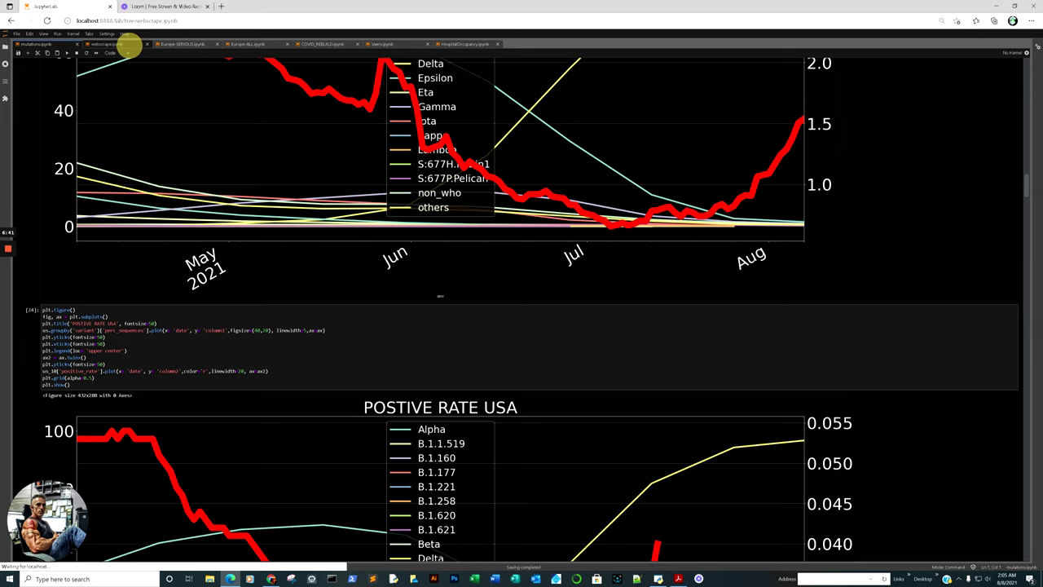
{"action": "left_click", "coordinate": [122, 44]}
- Scroll webscrape.ipynb past the per-state fully-vaccinated chart to the ZIP FILE SIZE VAERS REPORT BY YEAR charts
{"action": "scroll", "coordinate": [530, 310], "scroll_direction": "down", "scroll_amount": 4}
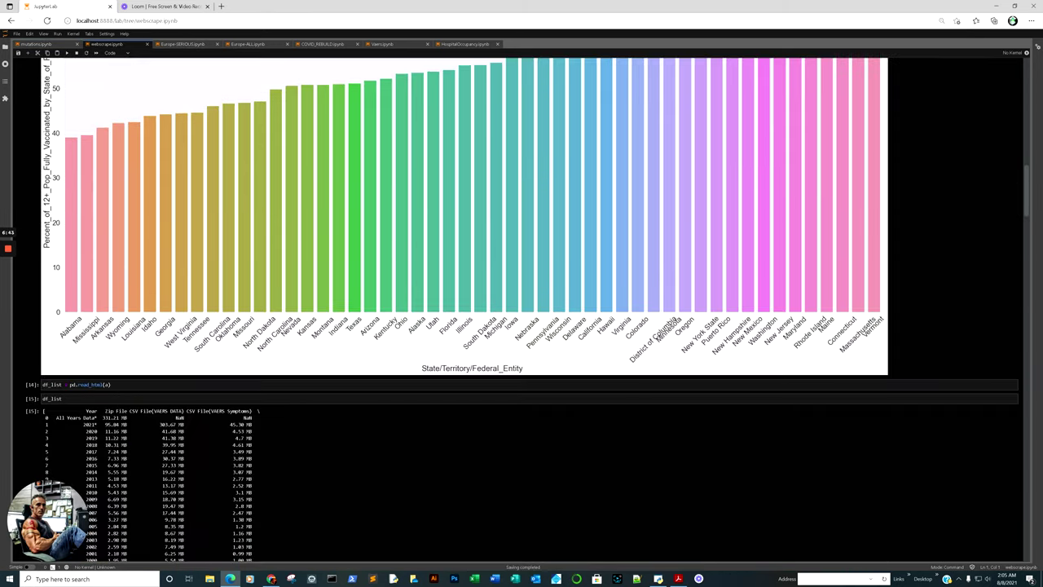
{"action": "scroll", "coordinate": [530, 309], "scroll_direction": "up", "scroll_amount": 2}
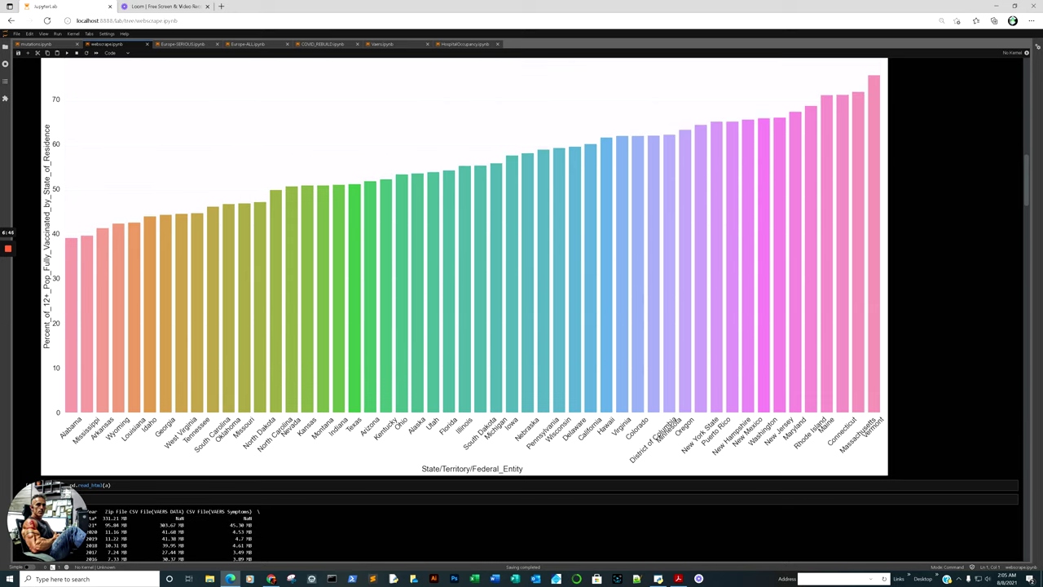
{"action": "scroll", "coordinate": [530, 309], "scroll_direction": "up", "scroll_amount": 2}
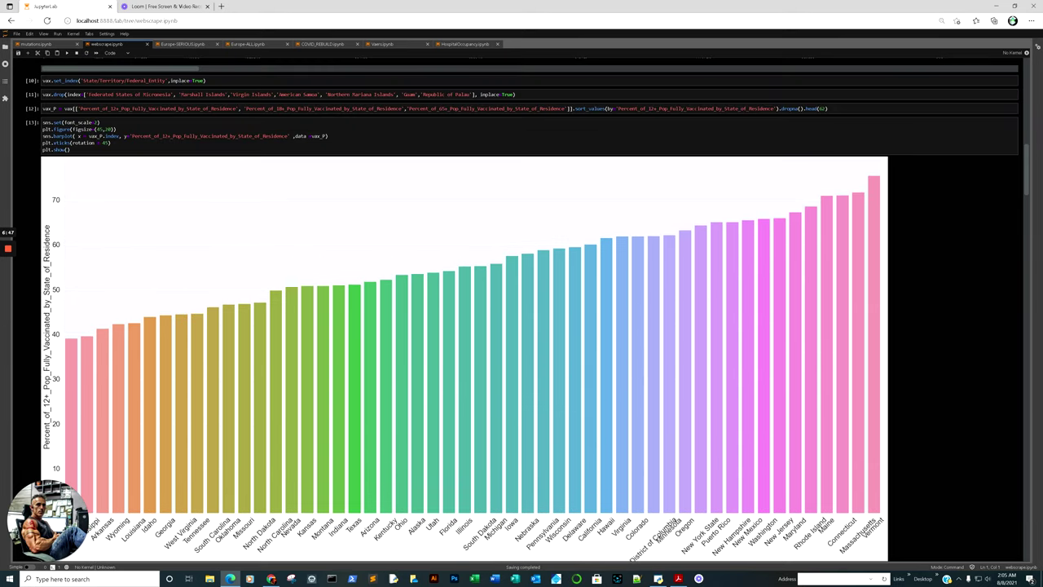
{"action": "scroll", "coordinate": [530, 310], "scroll_direction": "down", "scroll_amount": 2}
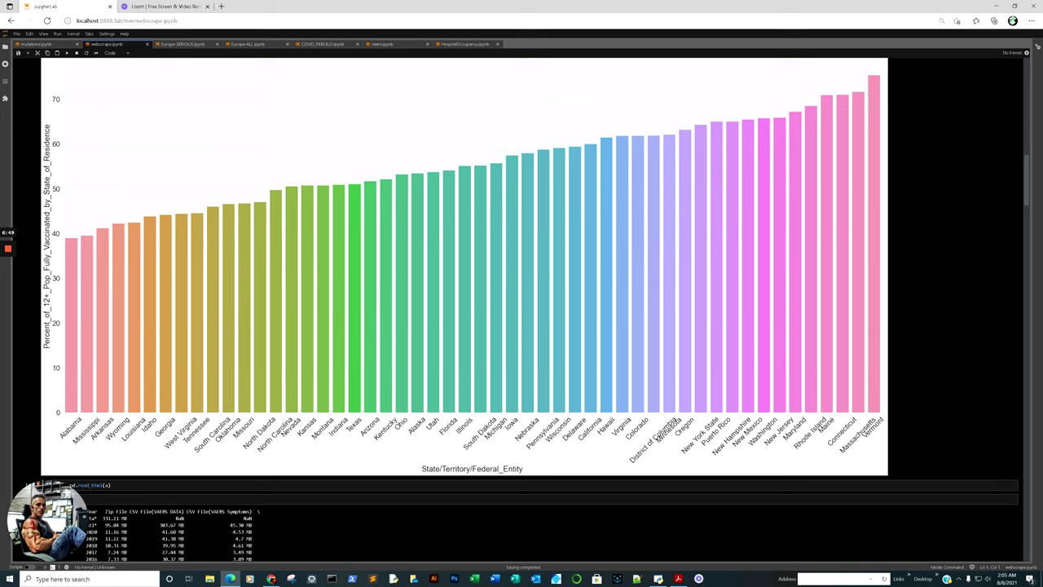
{"action": "scroll", "coordinate": [529, 310], "scroll_direction": "down", "scroll_amount": 20}
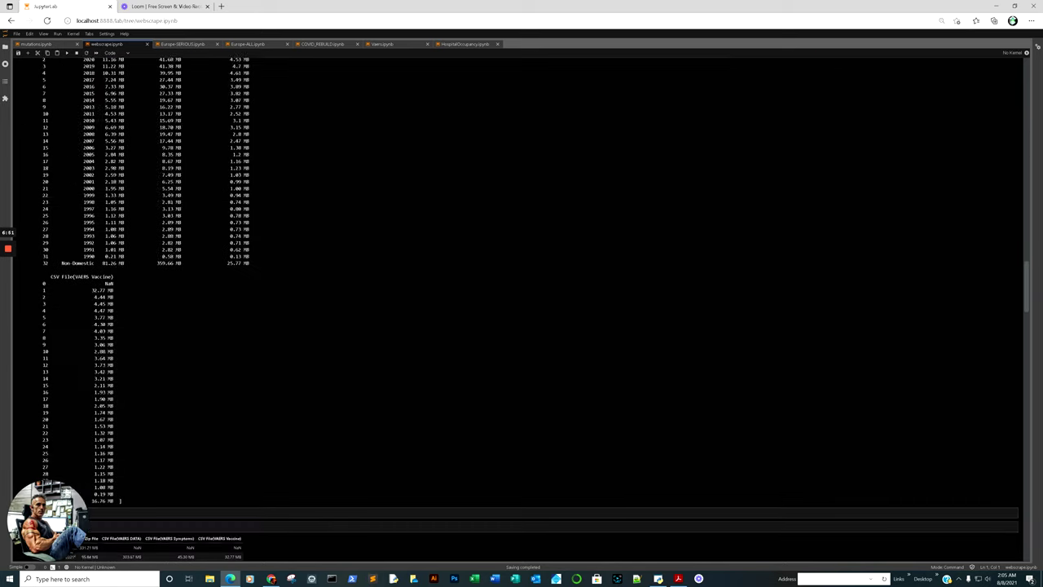
{"action": "scroll", "coordinate": [530, 310], "scroll_direction": "down", "scroll_amount": 15}
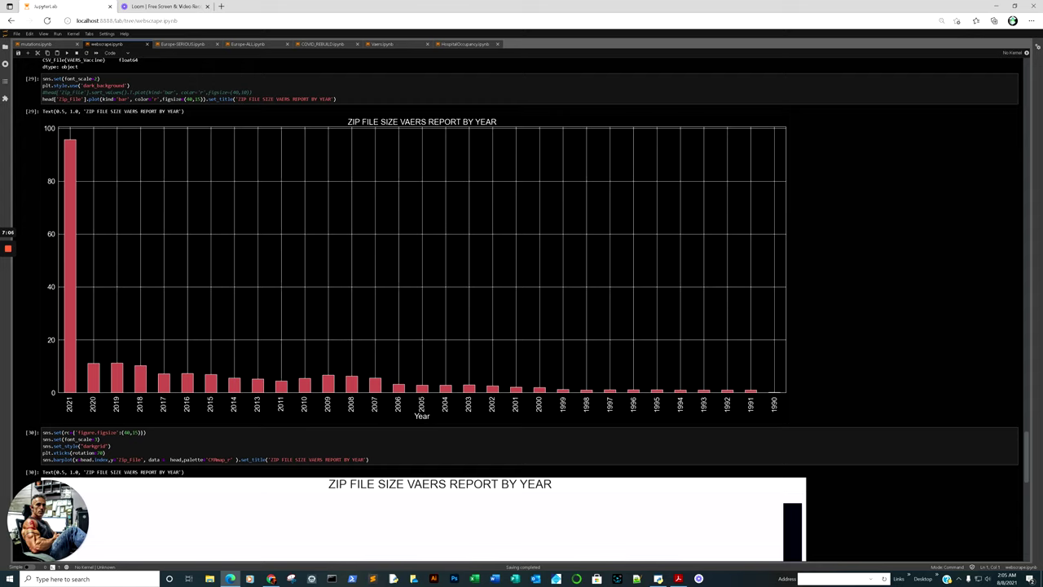
{"action": "scroll", "coordinate": [522, 310], "scroll_direction": "down", "scroll_amount": 4}
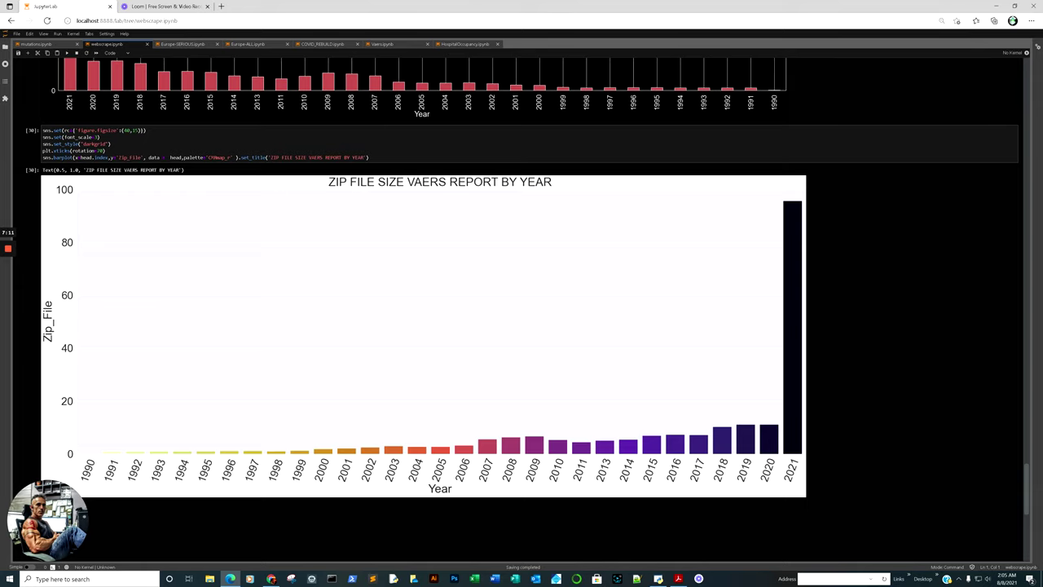
{"action": "scroll", "coordinate": [522, 310], "scroll_direction": "up", "scroll_amount": 4}
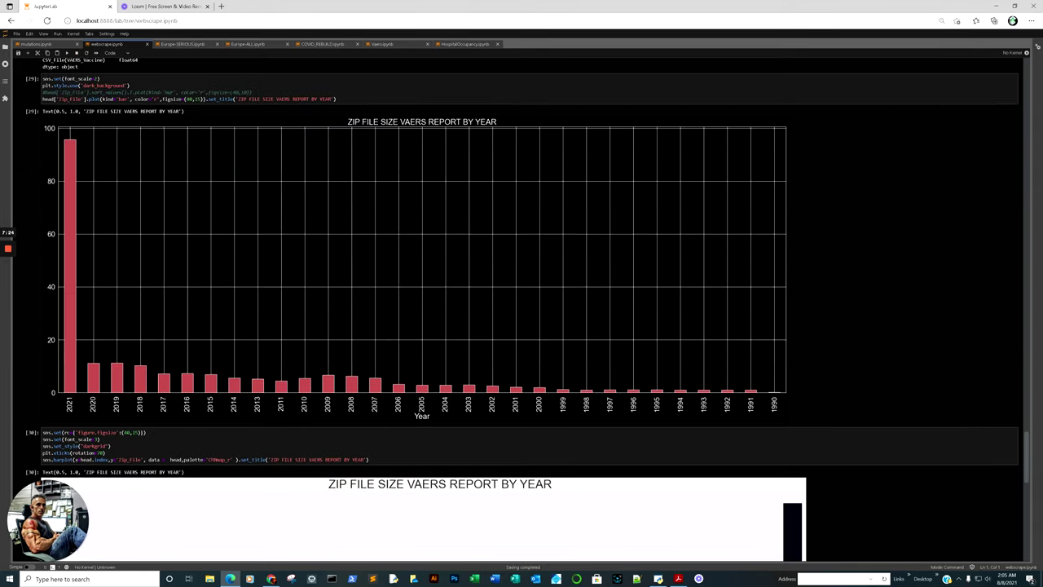
- Flip through the Europe-SERIOUS, Europe-ALL, COVID_REBUILD and Vaers notebooks, then bring Chrome's Bloomberg article forward
{"action": "left_click", "coordinate": [174, 44]}
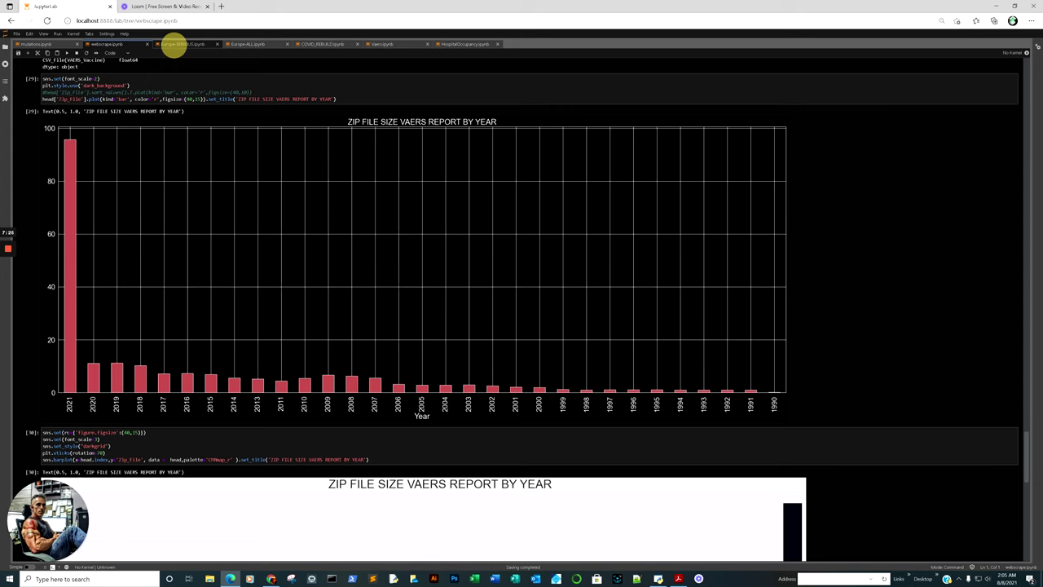
{"action": "left_click", "coordinate": [244, 44]}
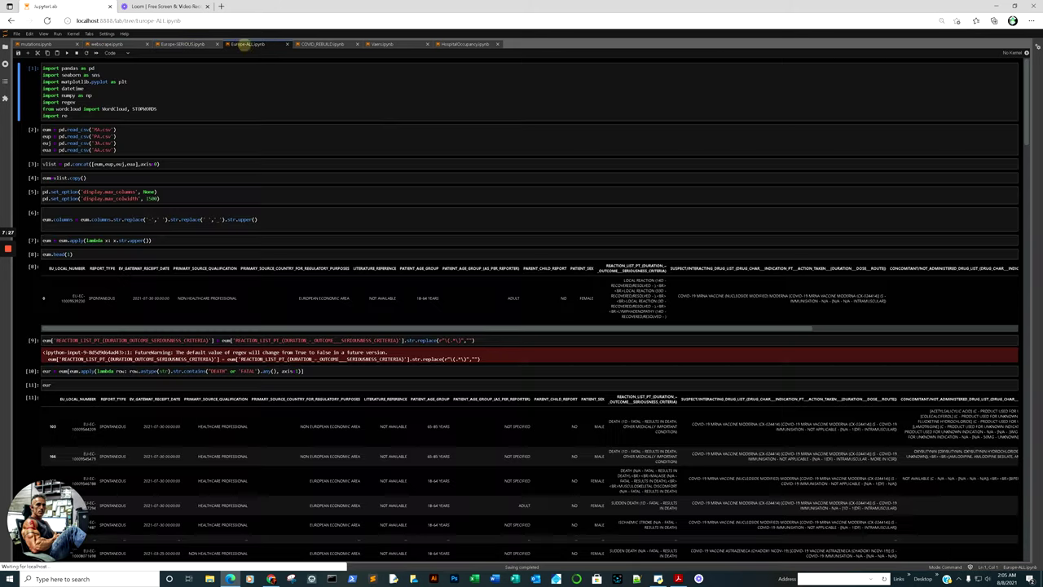
{"action": "left_click", "coordinate": [321, 44]}
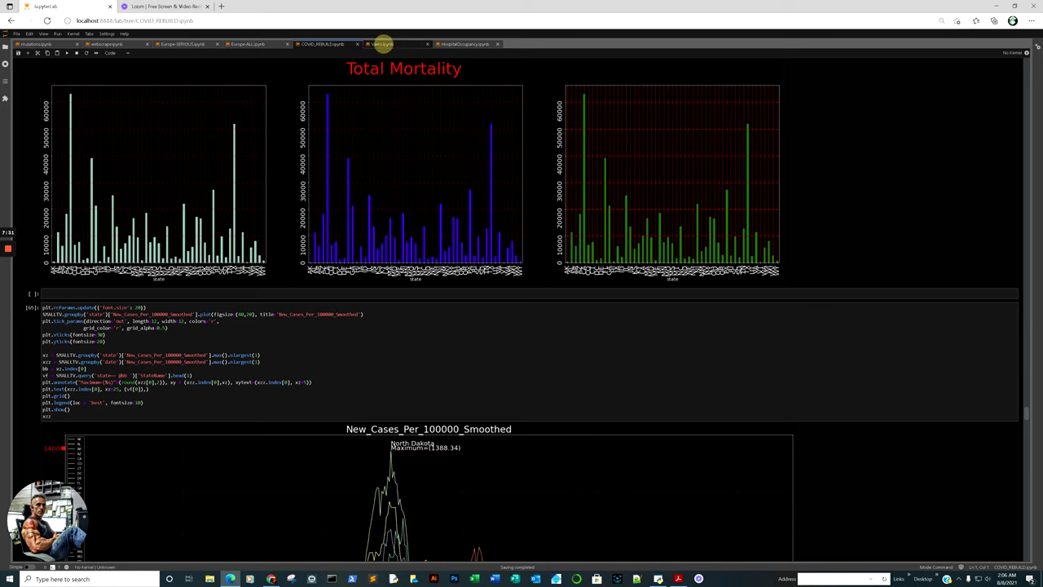
{"action": "left_click", "coordinate": [382, 44]}
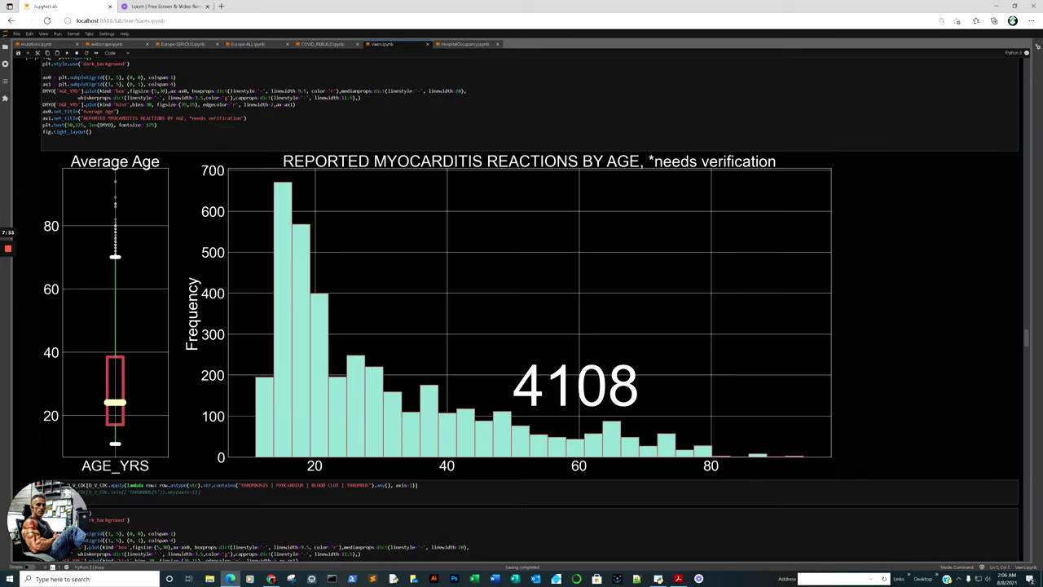
{"action": "mouse_move", "coordinate": [271, 578]}
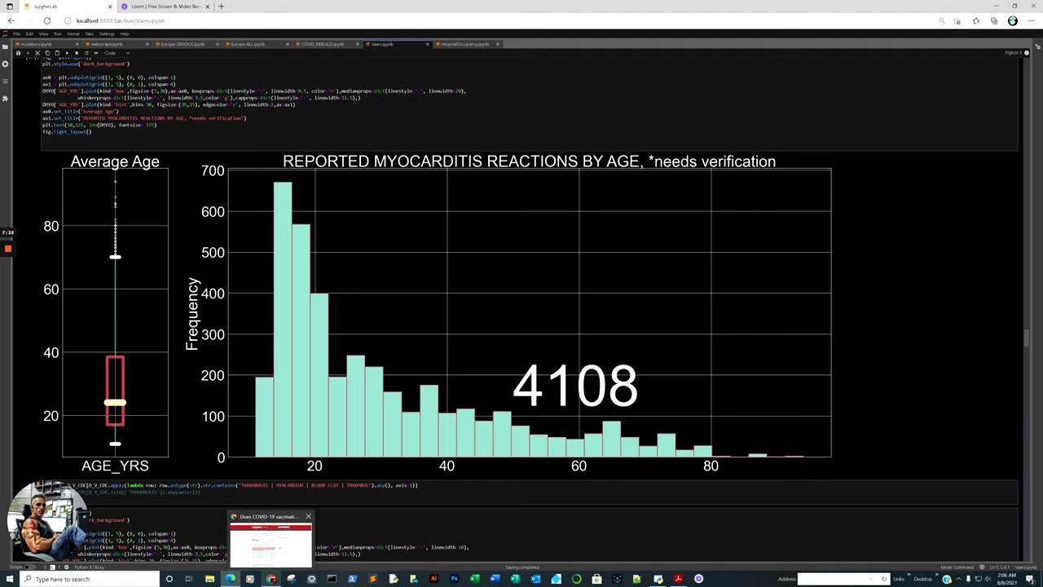
{"action": "left_click", "coordinate": [269, 542]}
- Jump to the Bloomberg breakthrough-cases article and read down to the 35-state count of 111,748 cases
{"action": "key", "text": "ctrl+1"}
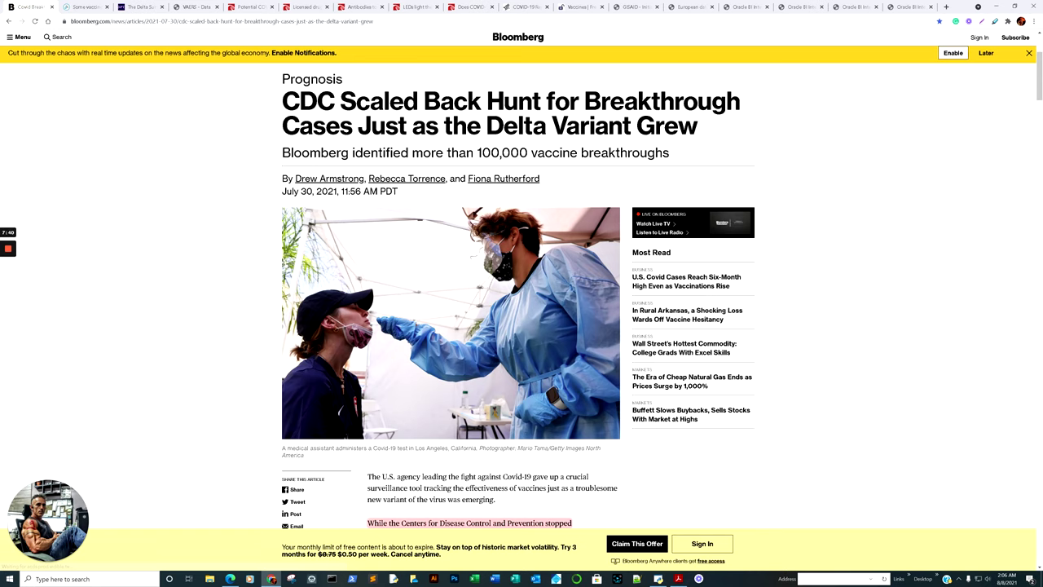
{"action": "scroll", "coordinate": [367, 355], "scroll_direction": "down", "scroll_amount": 3}
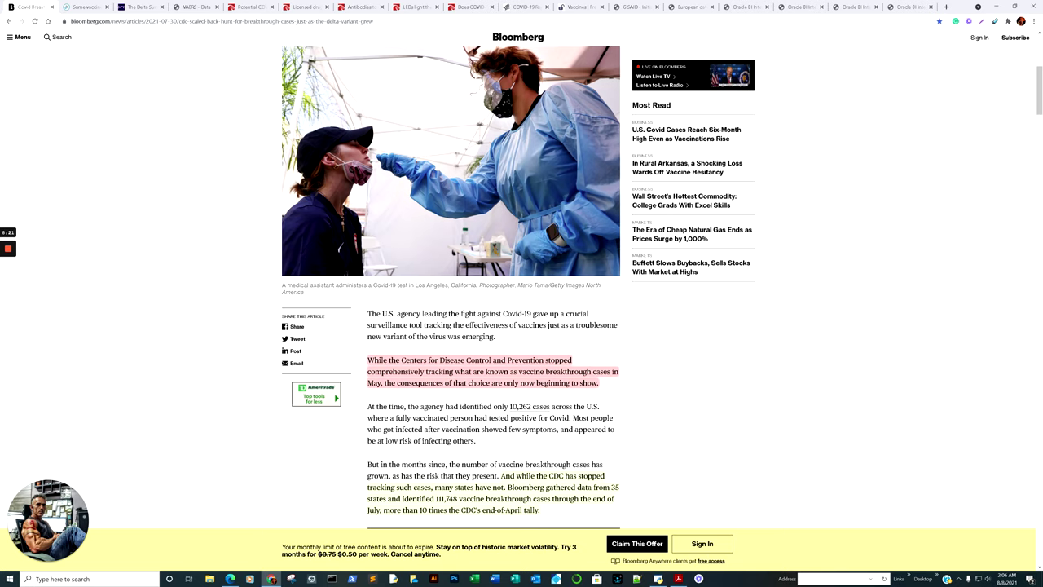
{"action": "scroll", "coordinate": [500, 364], "scroll_direction": "down", "scroll_amount": 2}
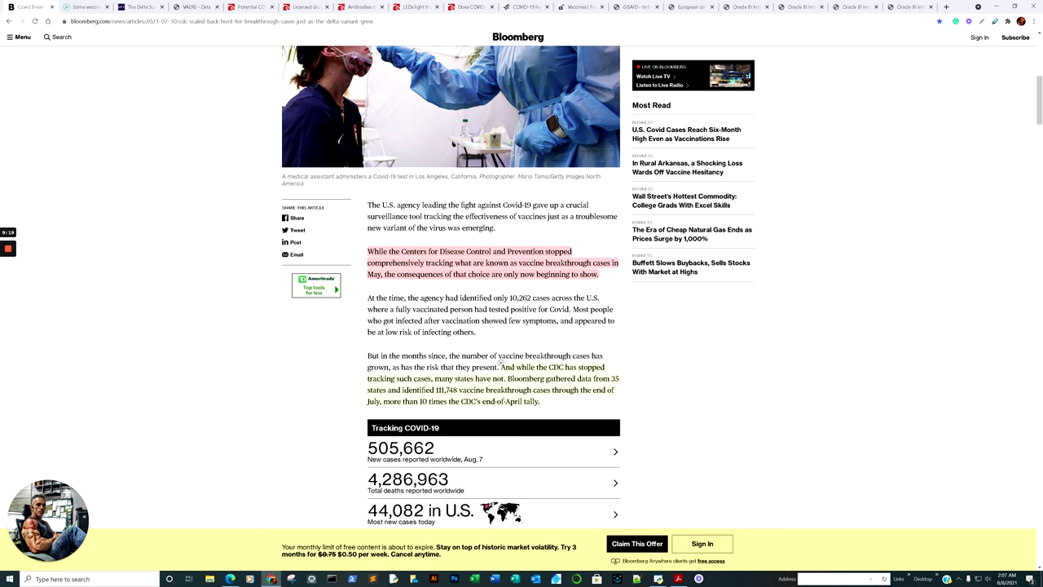
{"action": "scroll", "coordinate": [501, 364], "scroll_direction": "down", "scroll_amount": 1}
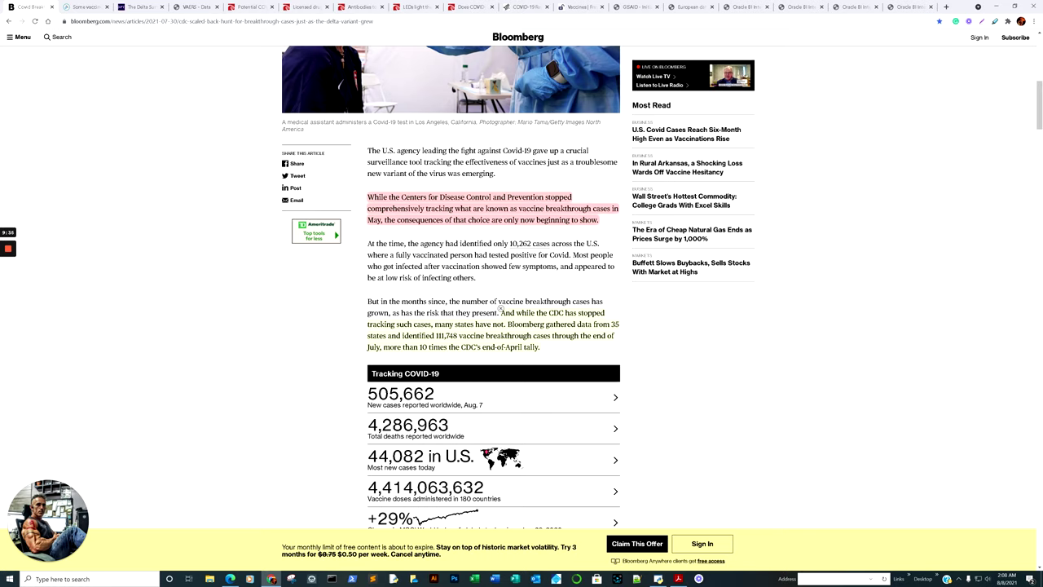
- Read a bit further, then switch back to the Vaers notebook's myocarditis-by-age histogram of 4108 reports
{"action": "scroll", "coordinate": [501, 308], "scroll_direction": "down", "scroll_amount": 6}
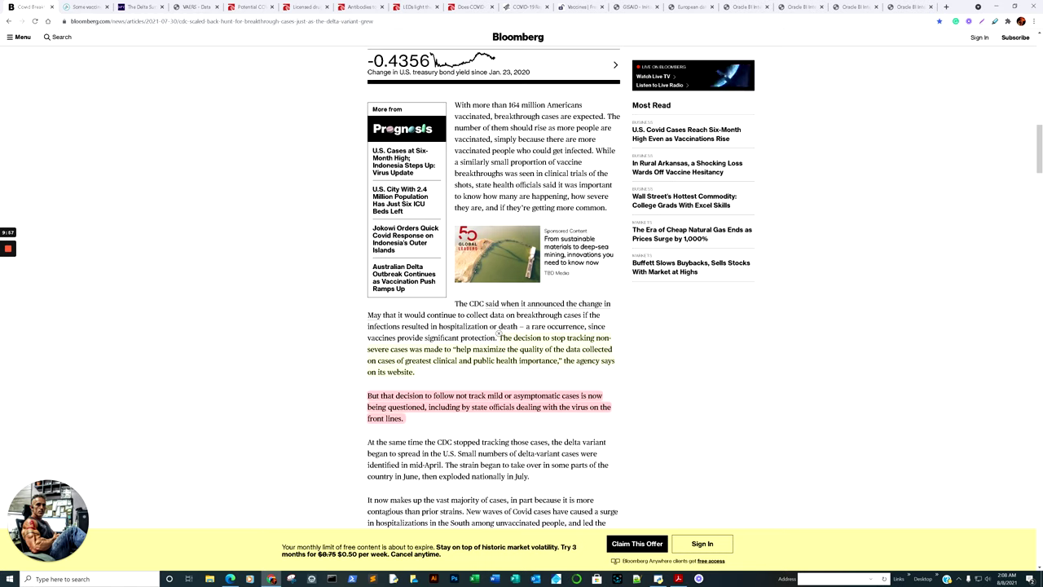
{"action": "mouse_move", "coordinate": [230, 578]}
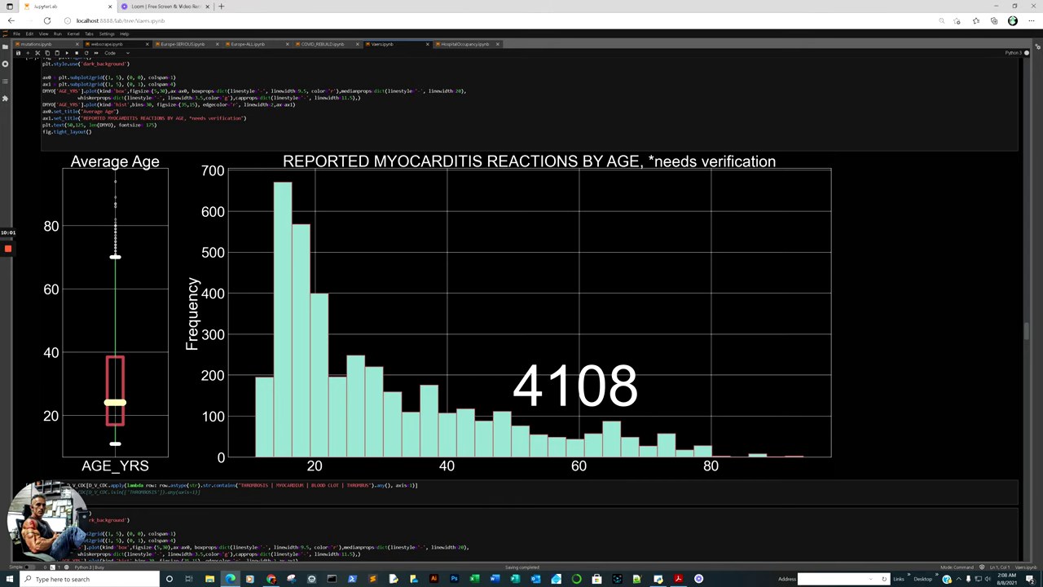
- View the webscrape notebook's ZIP FILE SIZE VAERS REPORT BY YEAR chart, then return to the Bloomberg article
{"action": "left_click", "coordinate": [122, 44]}
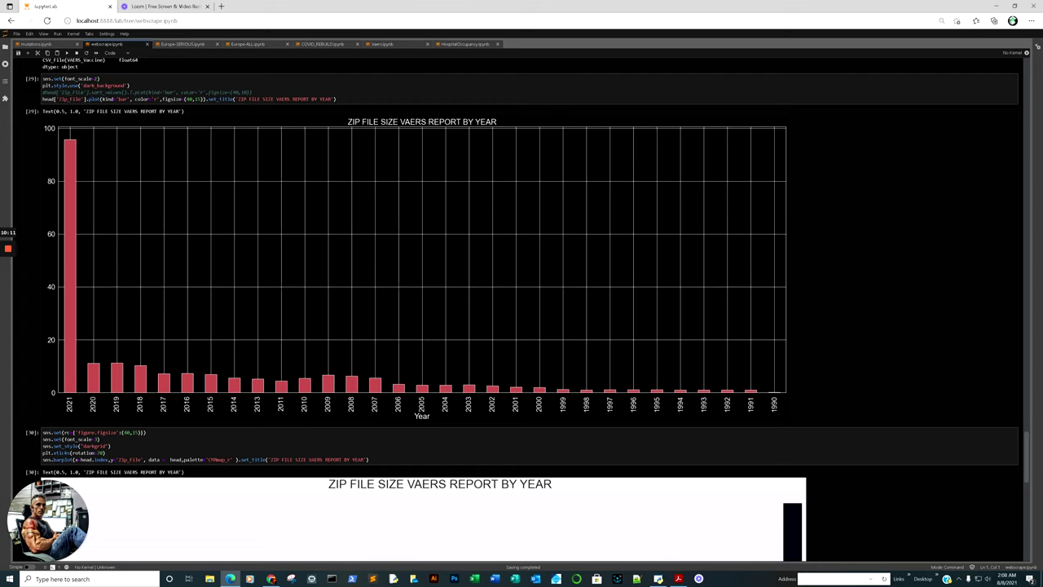
{"action": "mouse_move", "coordinate": [271, 578]}
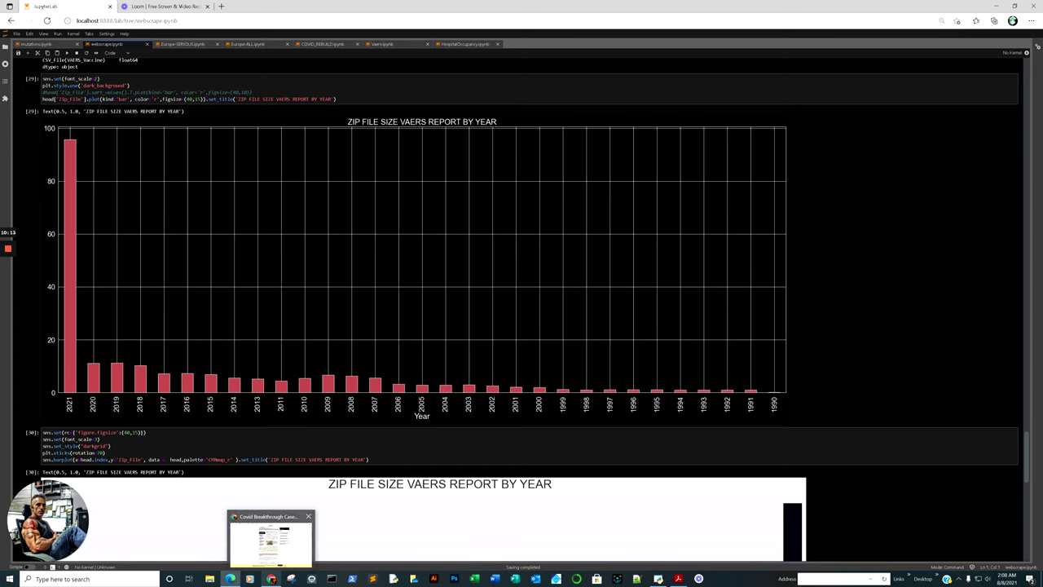
{"action": "left_click", "coordinate": [270, 538]}
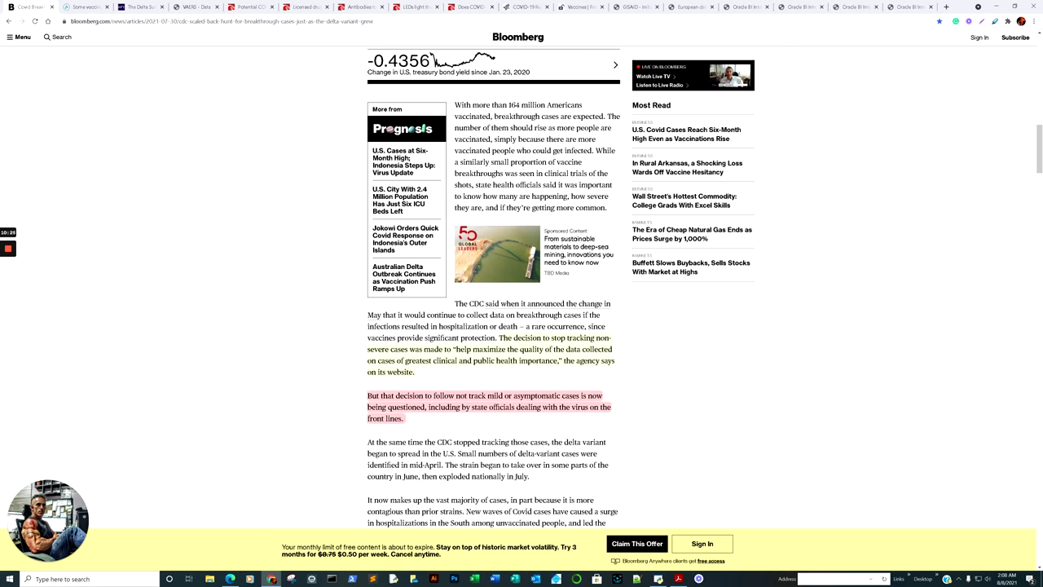
- Read past the CDC tracking quote down to the U.S. Cases on the Rise Again chart
{"action": "scroll", "coordinate": [368, 390], "scroll_direction": "down", "scroll_amount": 2}
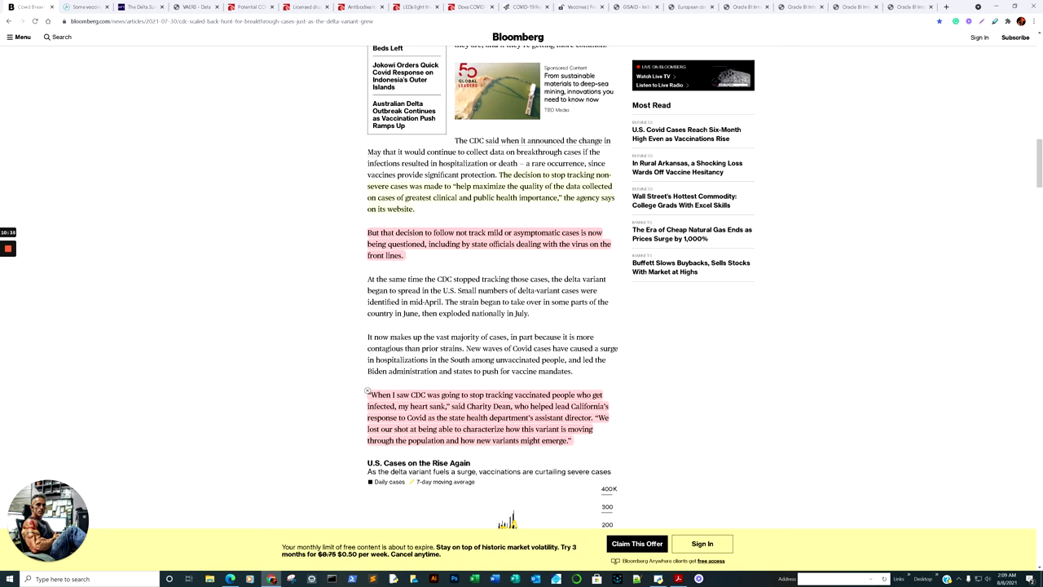
{"action": "scroll", "coordinate": [368, 391], "scroll_direction": "down", "scroll_amount": 1}
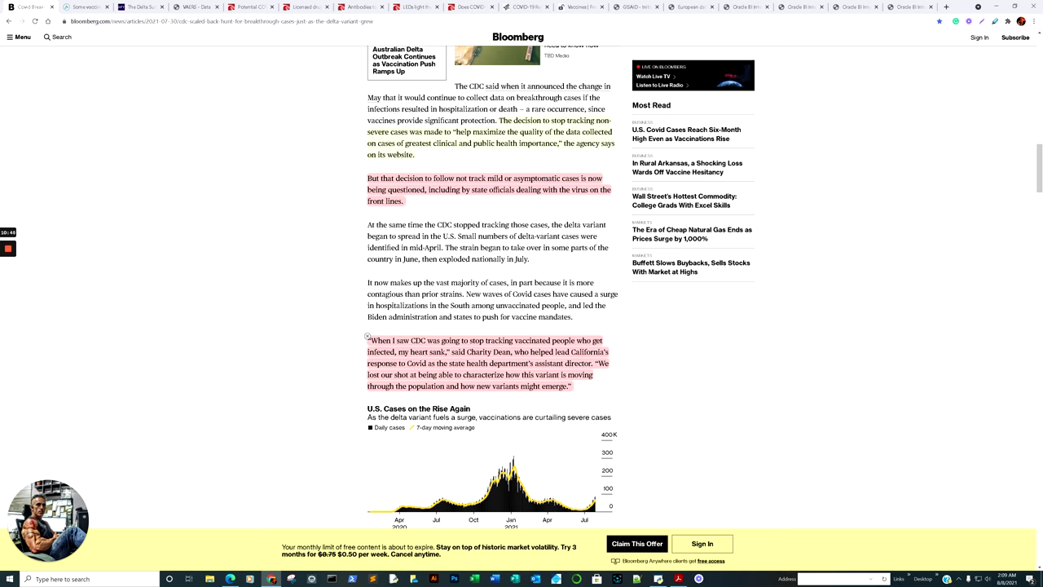
{"action": "scroll", "coordinate": [469, 448], "scroll_direction": "down", "scroll_amount": 1}
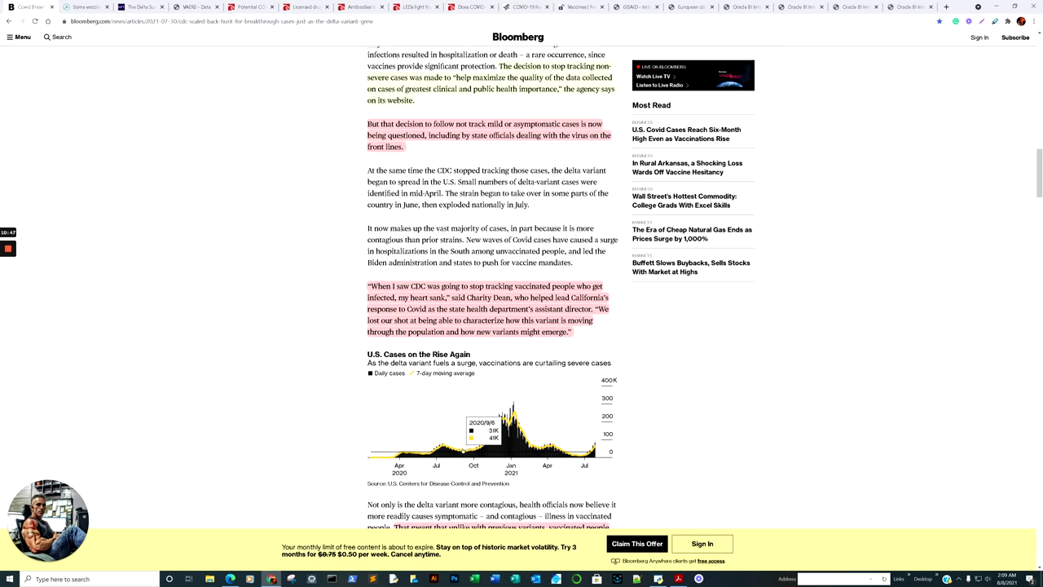
{"action": "scroll", "coordinate": [465, 450], "scroll_direction": "down", "scroll_amount": 2}
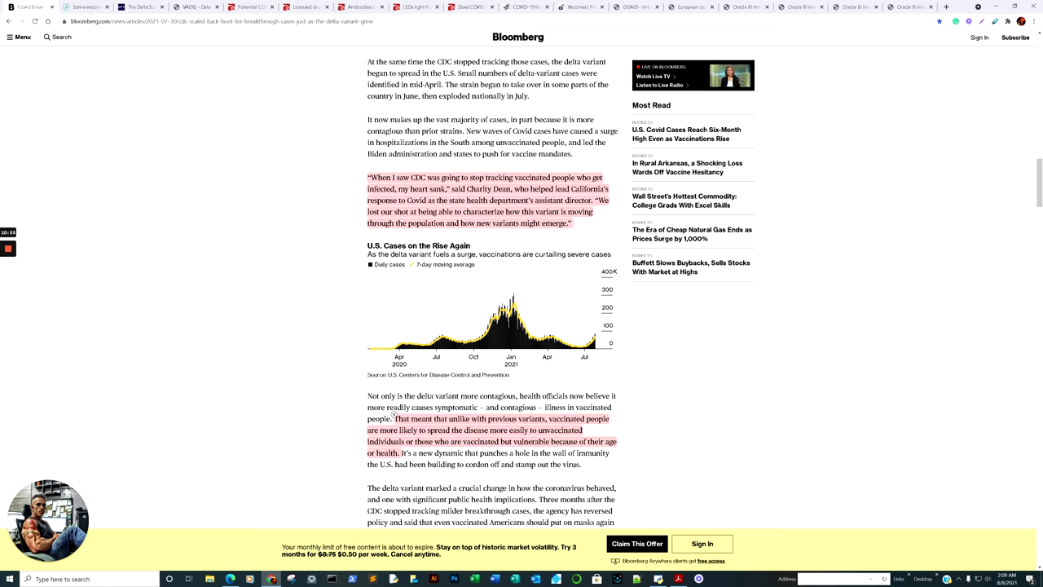
{"action": "scroll", "coordinate": [393, 413], "scroll_direction": "down", "scroll_amount": 1}
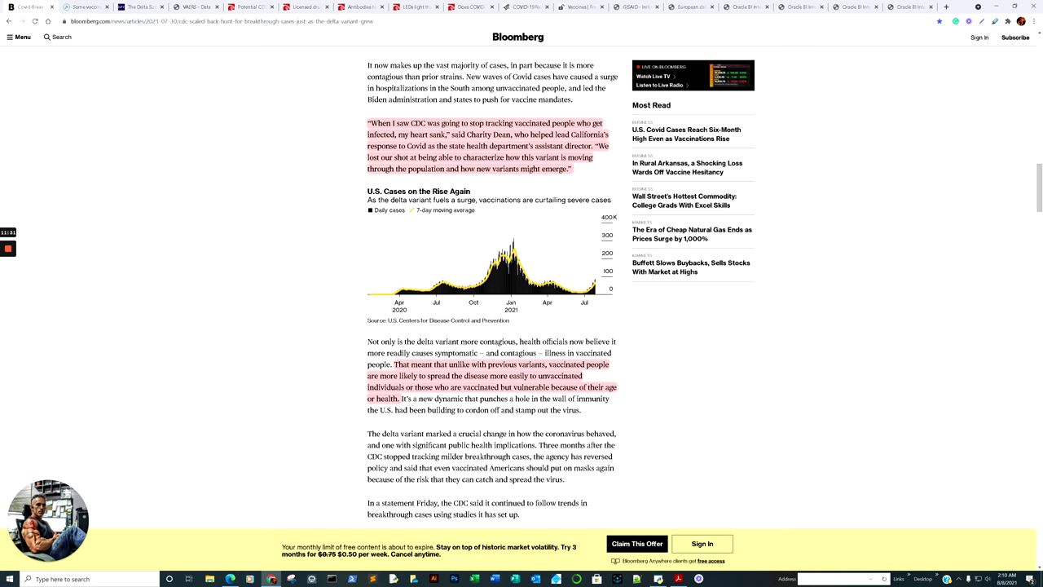
- Read through State Officials to the Markey Massachusetts paragraph, then switch to singapore.pdf in Acrobat
{"action": "scroll", "coordinate": [492, 326], "scroll_direction": "down", "scroll_amount": 8}
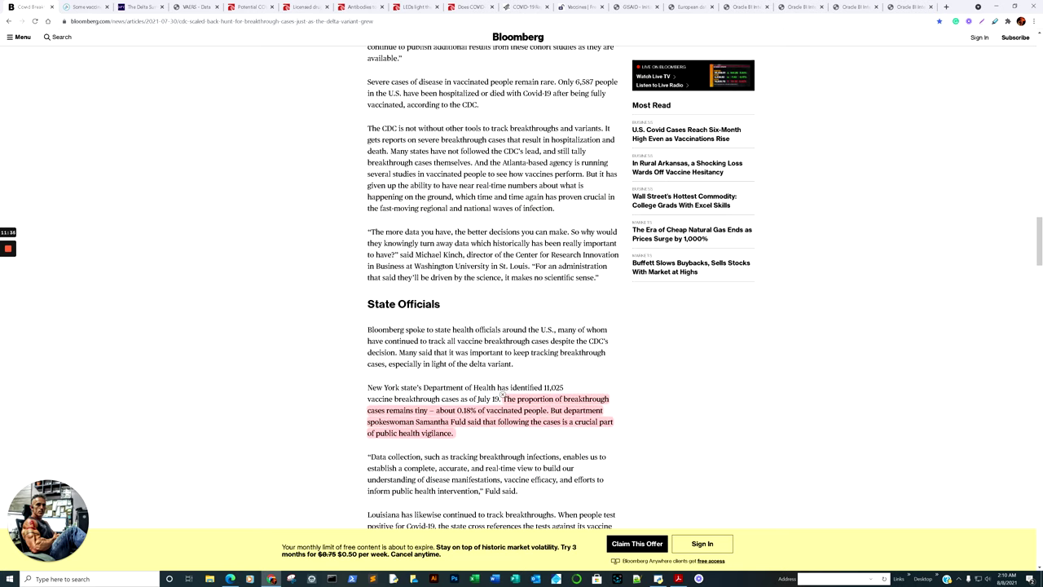
{"action": "scroll", "coordinate": [502, 393], "scroll_direction": "down", "scroll_amount": 5}
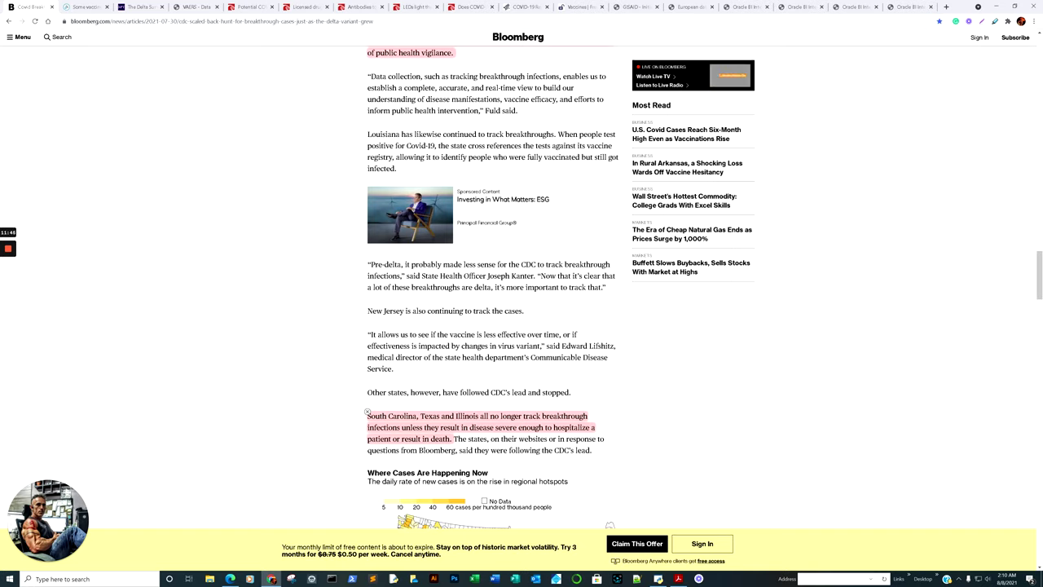
{"action": "scroll", "coordinate": [493, 309], "scroll_direction": "down", "scroll_amount": 1}
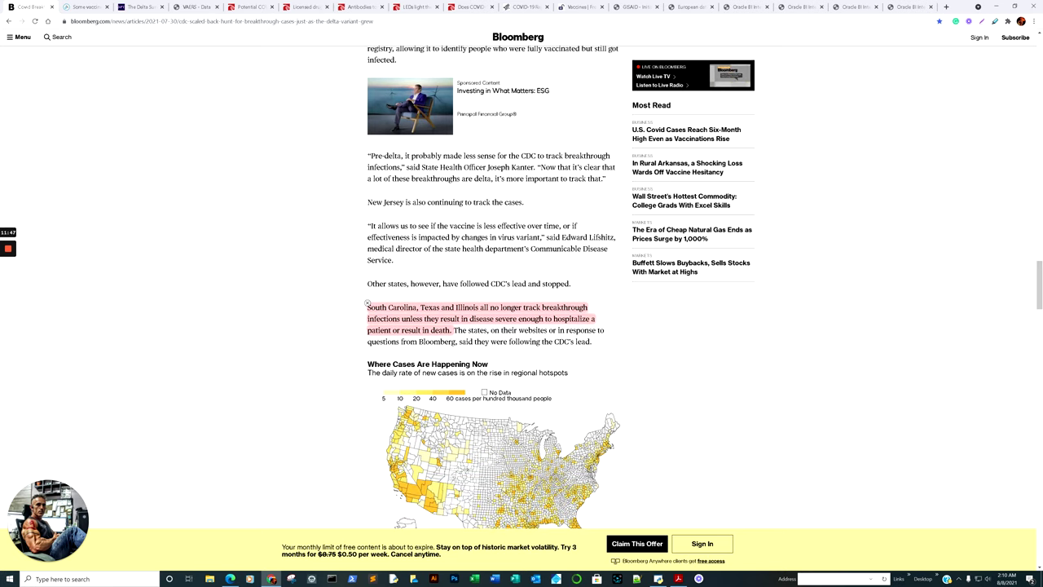
{"action": "scroll", "coordinate": [367, 303], "scroll_direction": "down", "scroll_amount": 8}
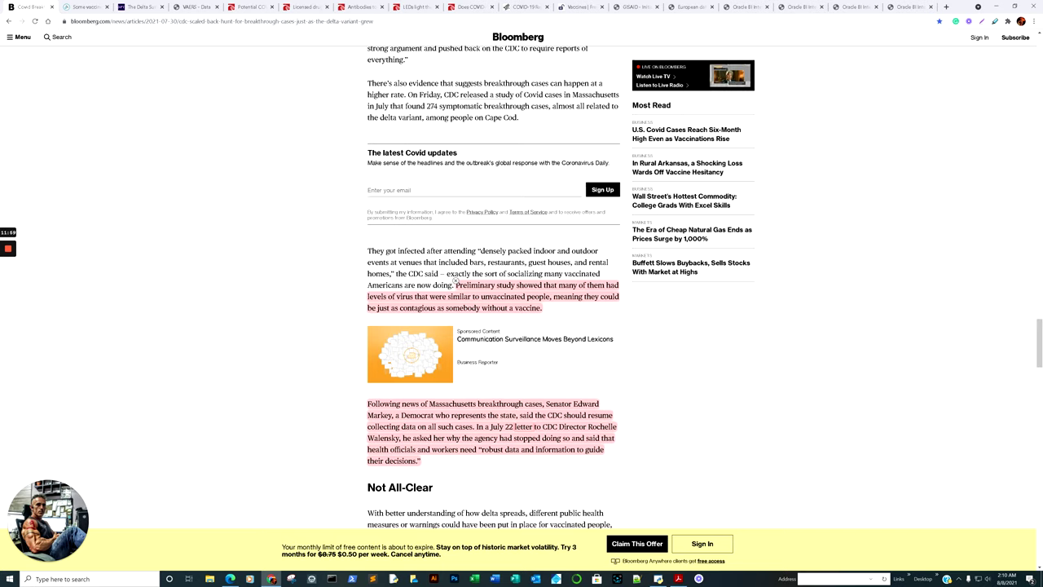
{"action": "mouse_move", "coordinate": [678, 579]}
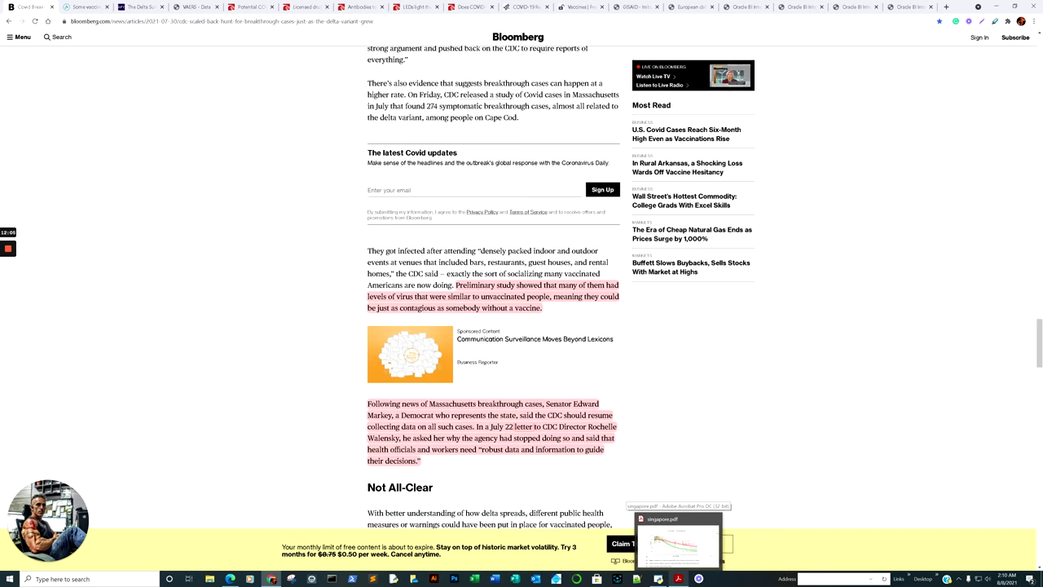
{"action": "left_click", "coordinate": [720, 560]}
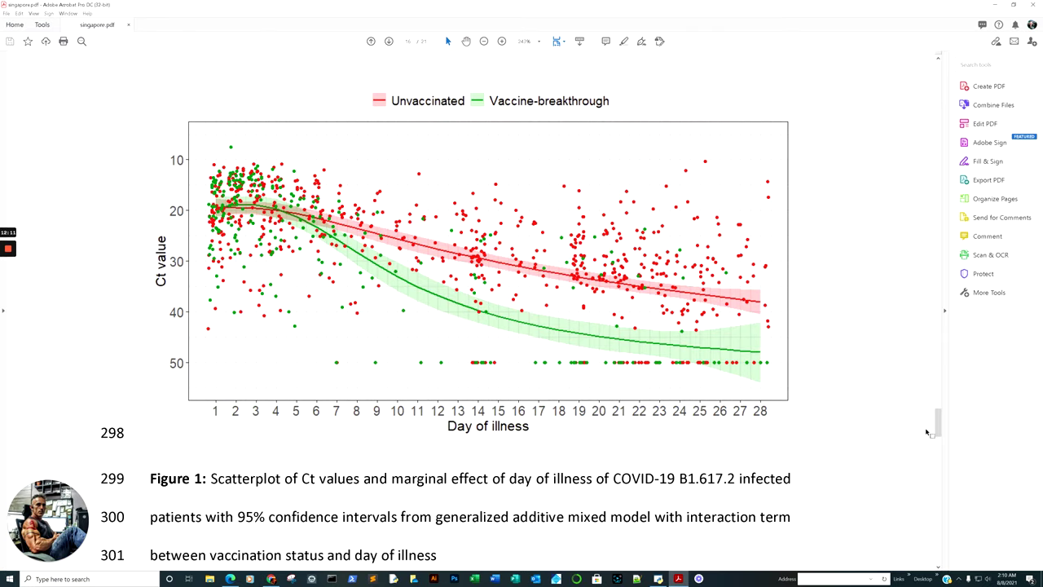
{"action": "left_click_drag", "start_coordinate": [938, 422], "coordinate": [933, 73]}
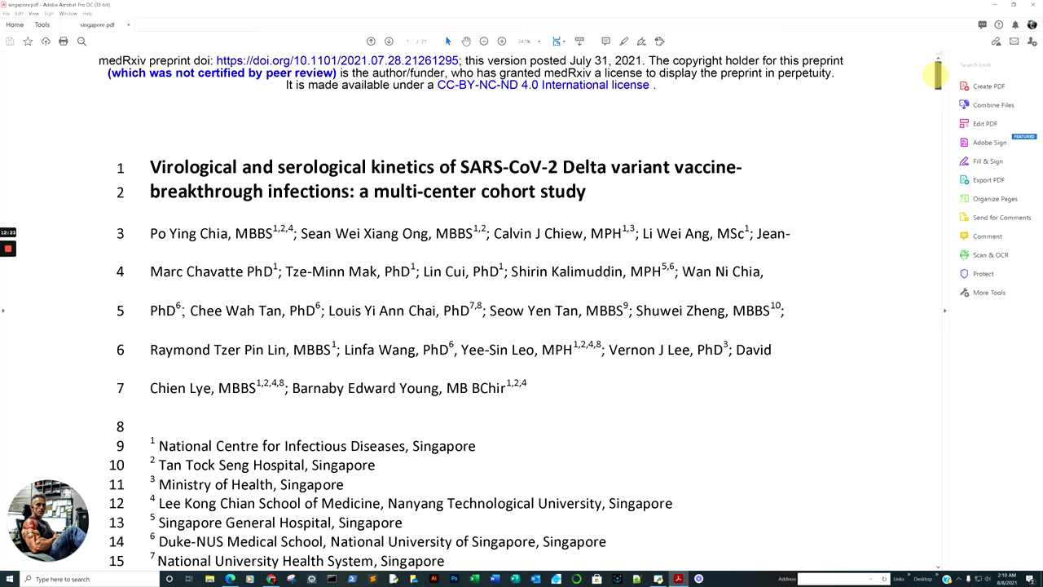
{"action": "left_click_drag", "start_coordinate": [935, 75], "coordinate": [940, 423]}
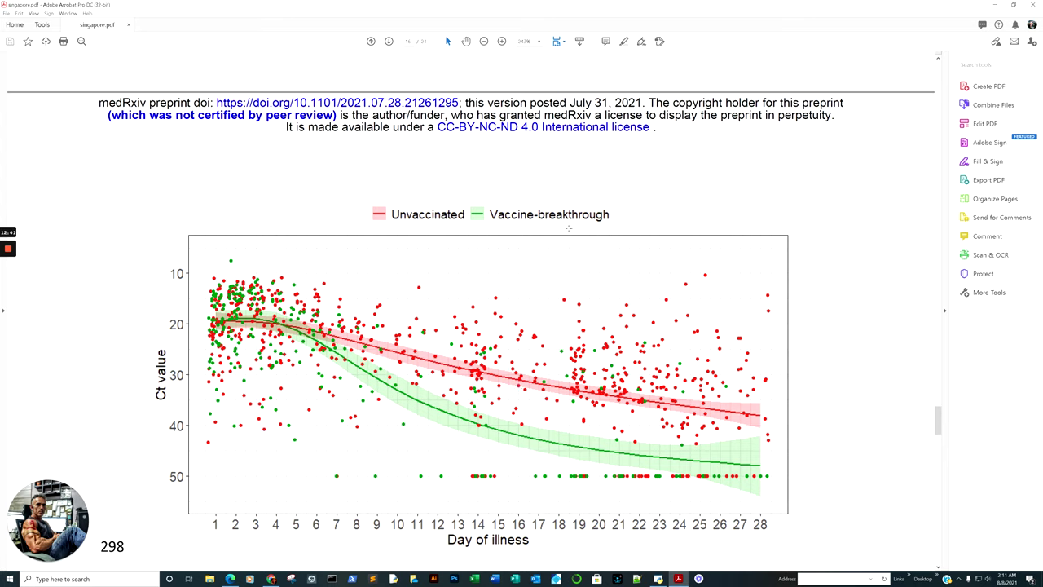
{"action": "scroll", "coordinate": [719, 370], "scroll_direction": "down", "scroll_amount": 1}
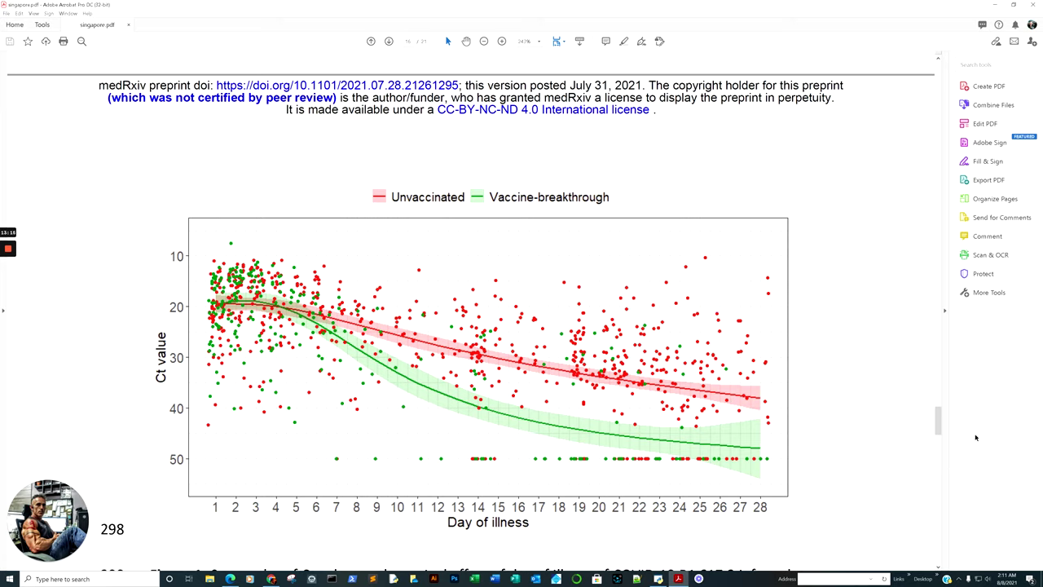
{"action": "left_click_drag", "start_coordinate": [939, 419], "coordinate": [939, 330]}
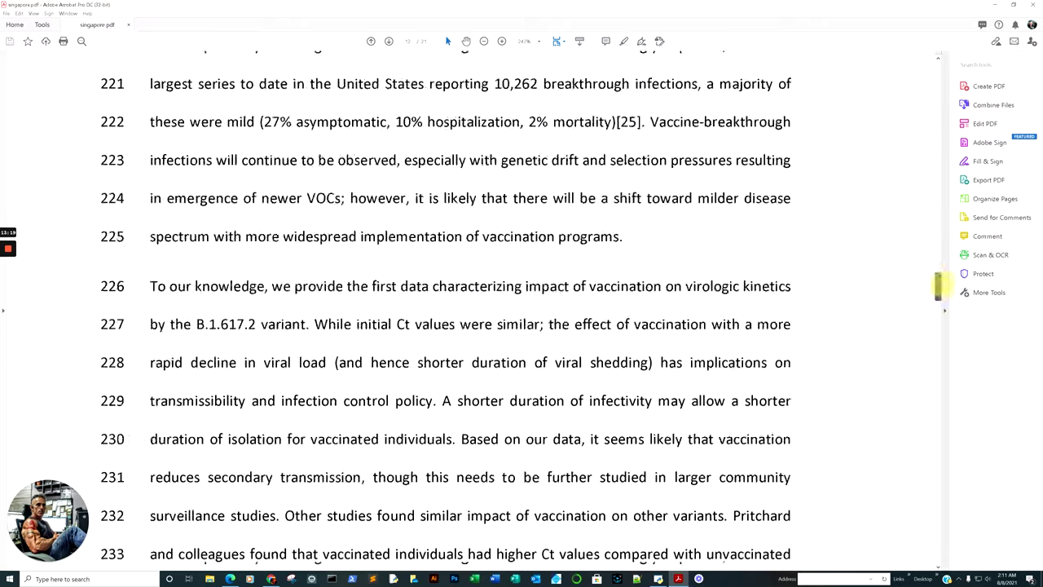
- Jump to the Discussion's faster viral clearance finding (lines 193–205), then back to the abstract's Methods (lines 32–35)
{"action": "left_click_drag", "start_coordinate": [938, 286], "coordinate": [928, 256]}
{"action": "scroll", "coordinate": [702, 346], "scroll_direction": "down", "scroll_amount": 4}
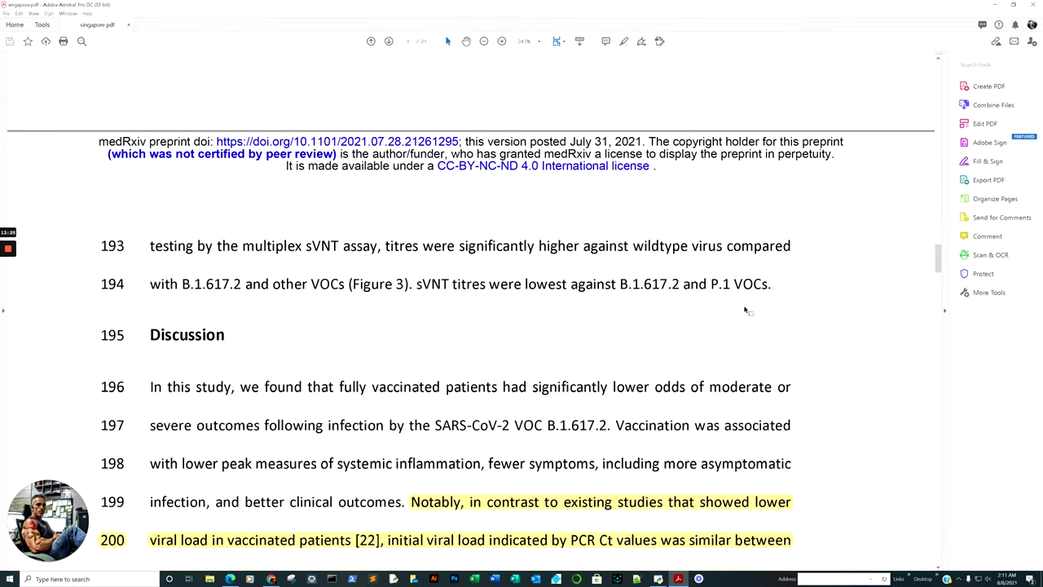
{"action": "scroll", "coordinate": [702, 347], "scroll_direction": "down", "scroll_amount": 1}
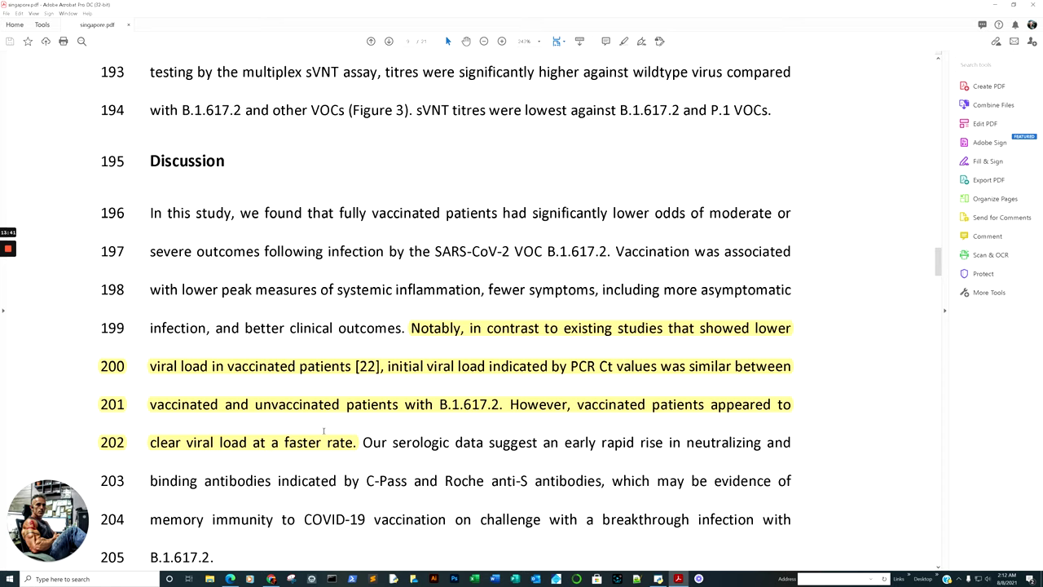
{"action": "scroll", "coordinate": [635, 412], "scroll_direction": "down", "scroll_amount": 1}
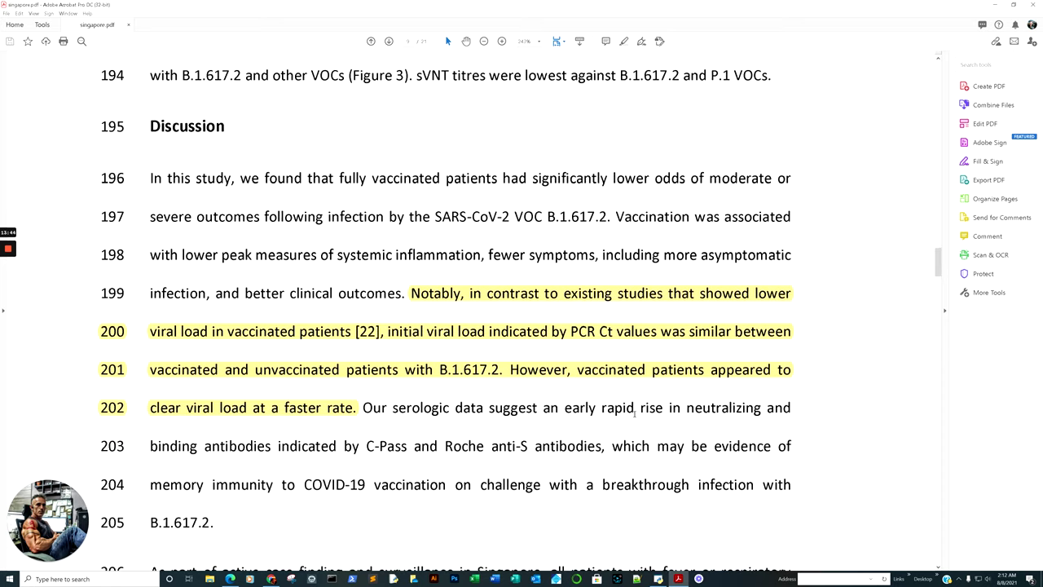
{"action": "scroll", "coordinate": [635, 413], "scroll_direction": "up", "scroll_amount": 7}
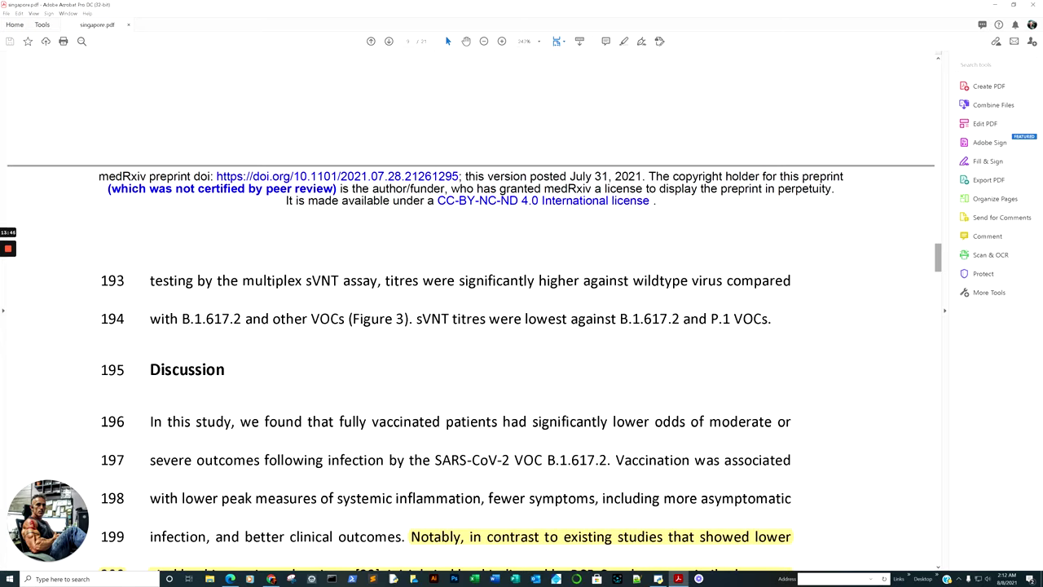
{"action": "left_click_drag", "start_coordinate": [938, 255], "coordinate": [927, 107]}
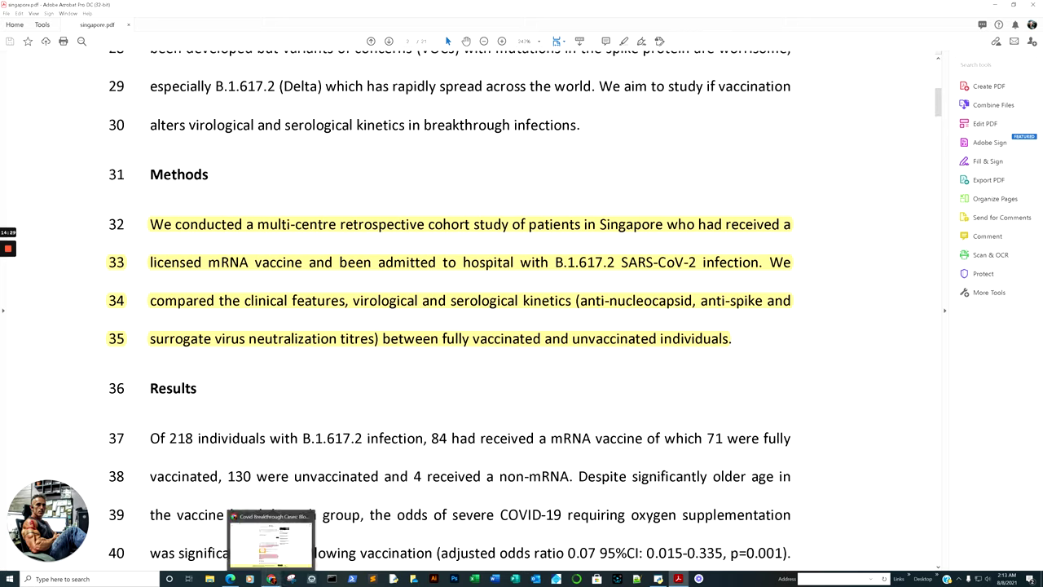
- Switch back to the Bloomberg article in Chrome and scroll up to its headline and byline
{"action": "left_click", "coordinate": [271, 580]}
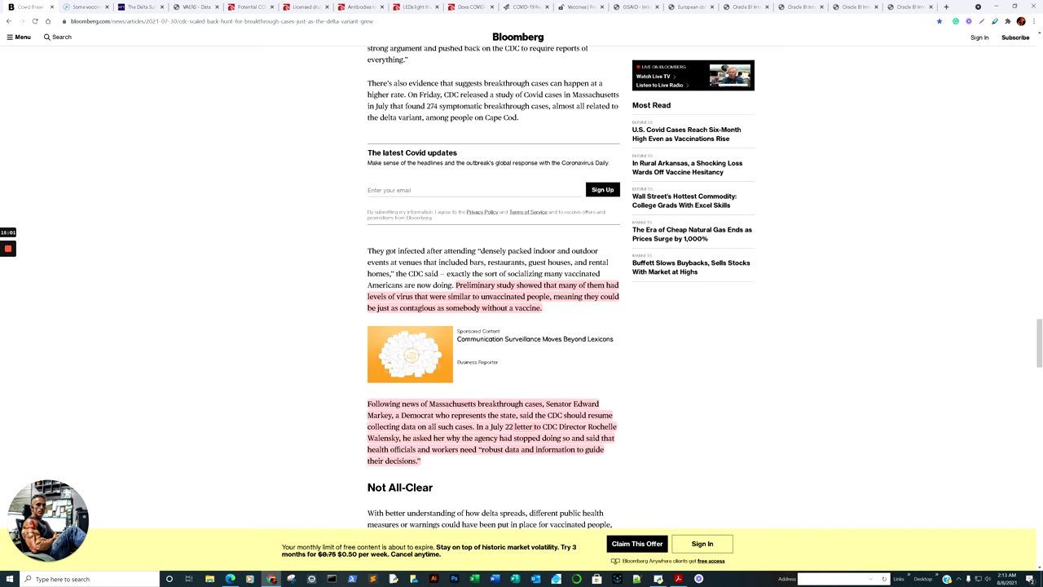
{"action": "scroll", "coordinate": [493, 326], "scroll_direction": "down", "scroll_amount": 2}
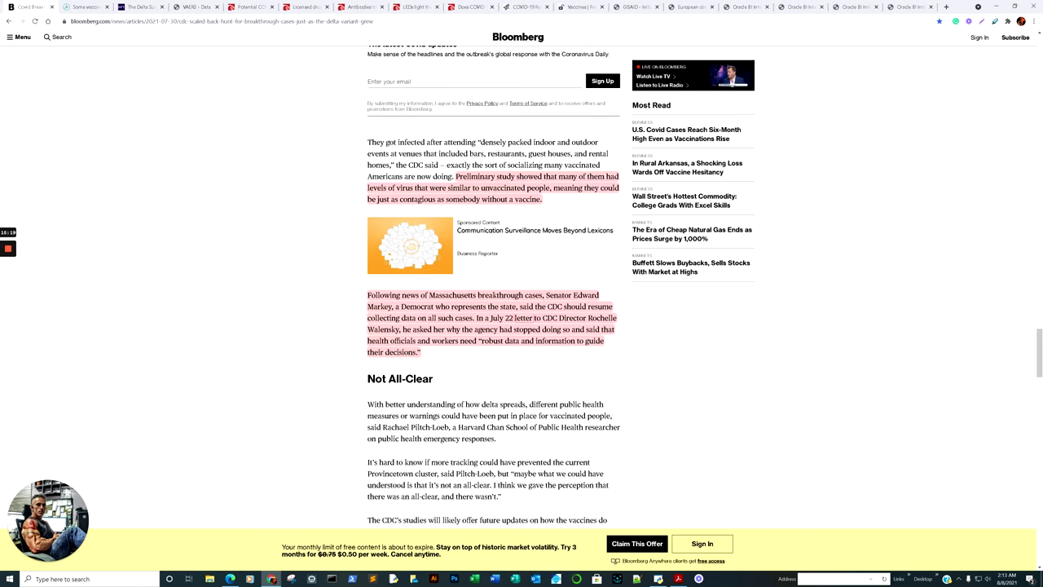
{"action": "scroll", "coordinate": [493, 285], "scroll_direction": "down", "scroll_amount": 4}
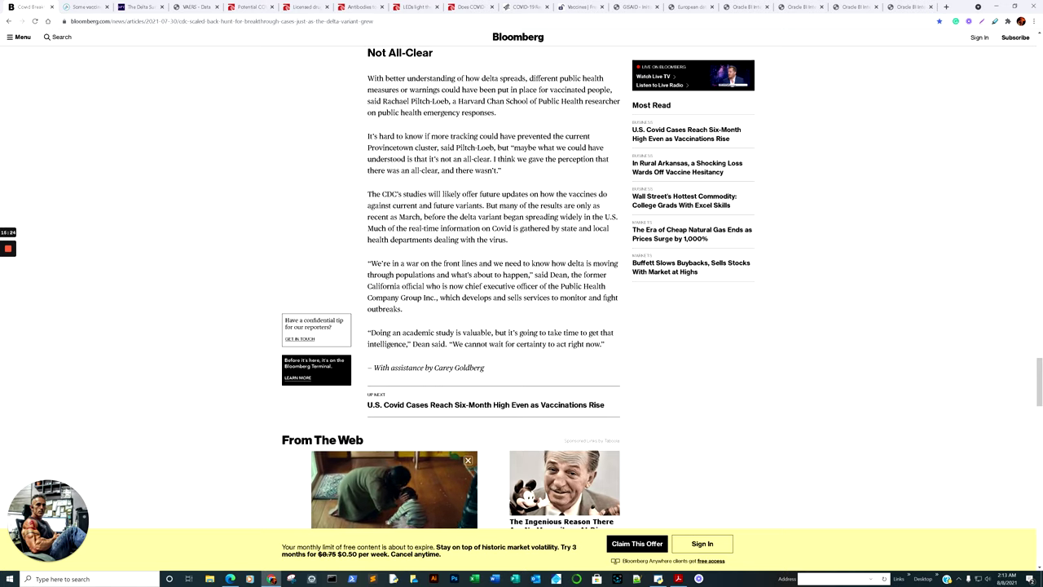
{"action": "scroll", "coordinate": [367, 508], "scroll_direction": "up", "scroll_amount": 5}
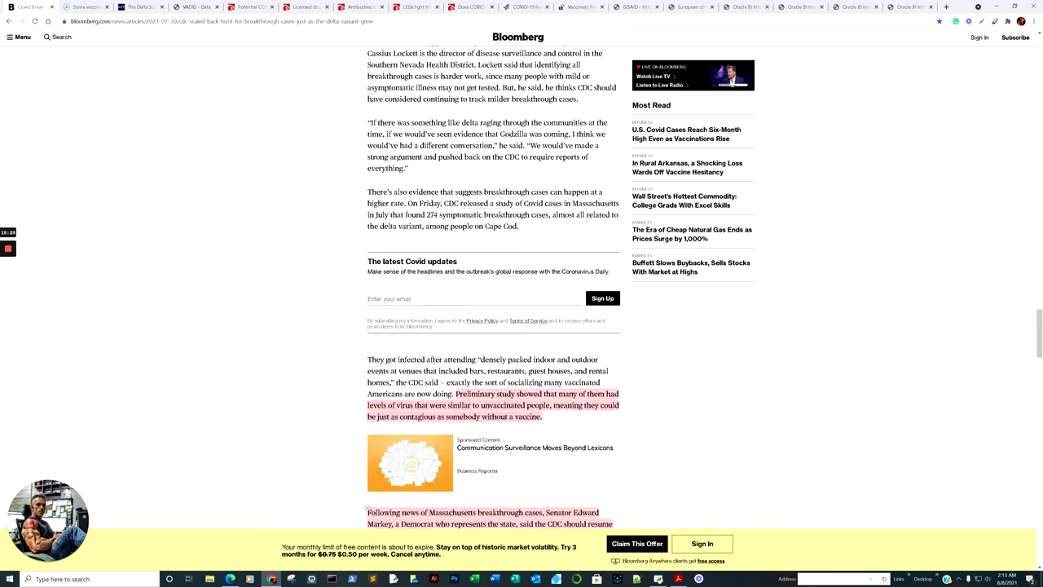
{"action": "scroll", "coordinate": [367, 507], "scroll_direction": "up", "scroll_amount": 10}
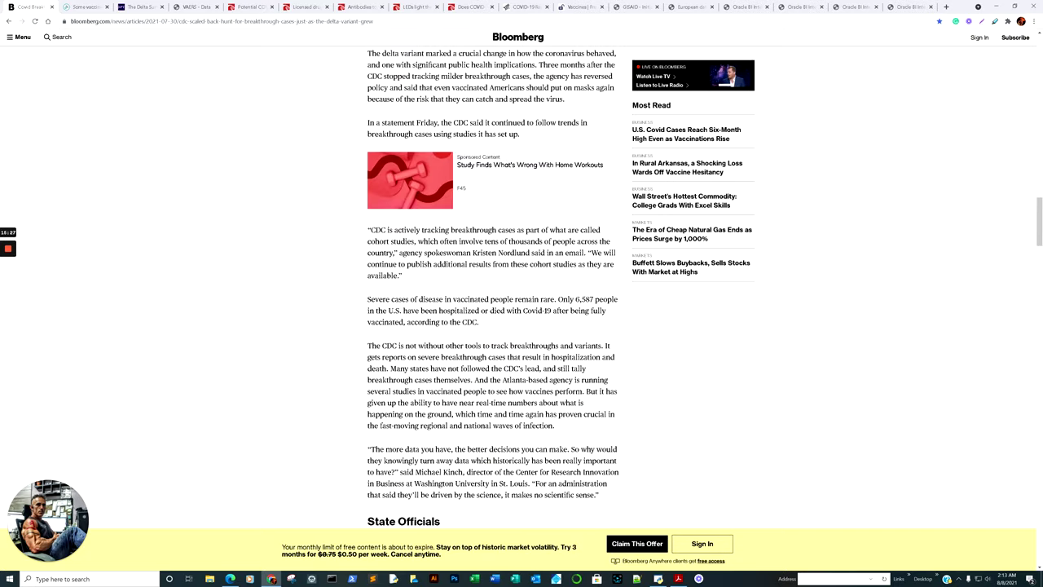
{"action": "scroll", "coordinate": [492, 326], "scroll_direction": "up", "scroll_amount": 10}
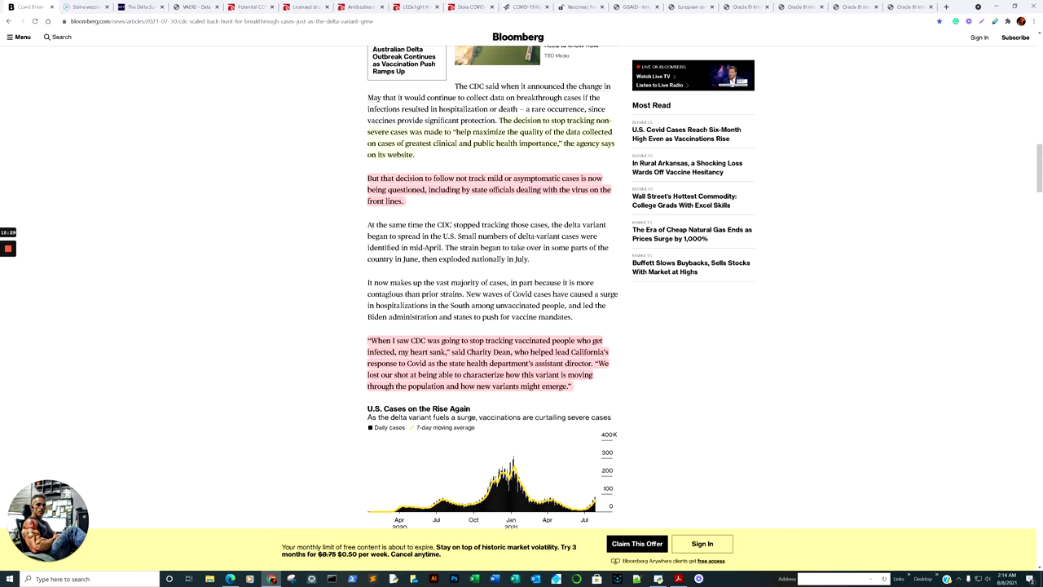
{"action": "scroll", "coordinate": [492, 326], "scroll_direction": "up", "scroll_amount": 2}
{"action": "scroll", "coordinate": [367, 283], "scroll_direction": "up", "scroll_amount": 1}
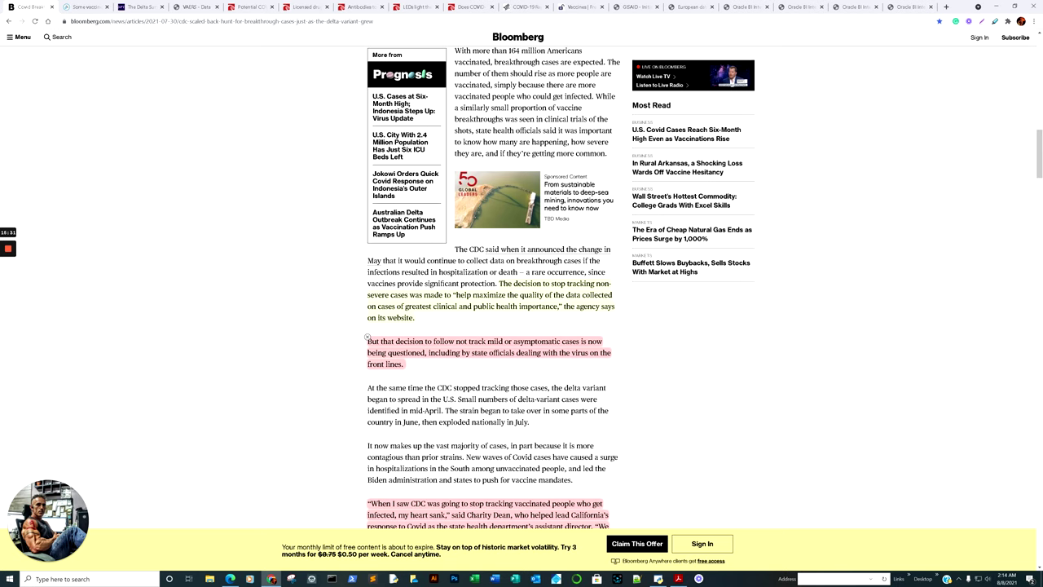
{"action": "scroll", "coordinate": [499, 280], "scroll_direction": "up", "scroll_amount": 2}
{"action": "scroll", "coordinate": [493, 286], "scroll_direction": "up", "scroll_amount": 7}
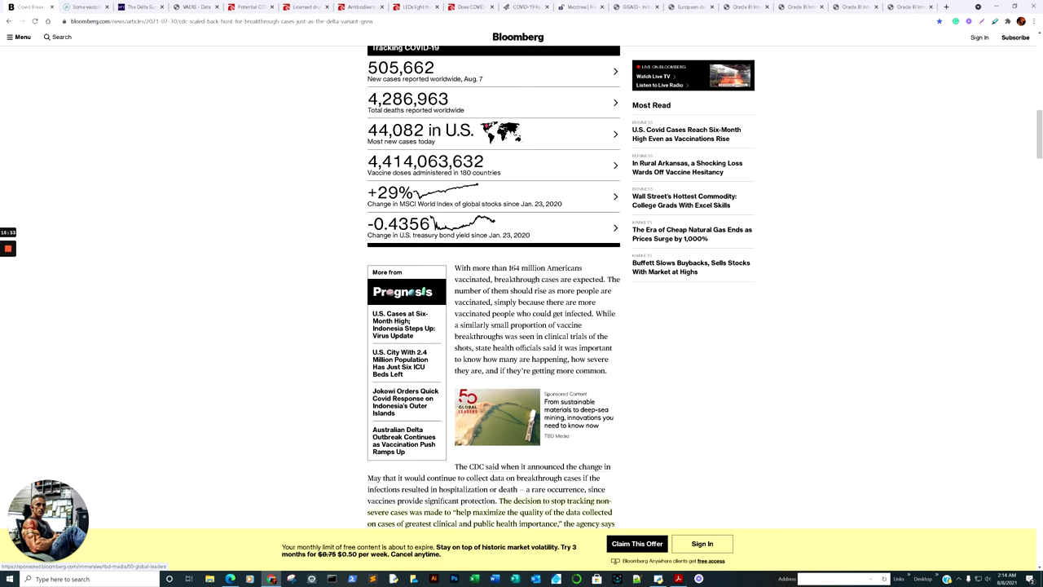
{"action": "scroll", "coordinate": [493, 285], "scroll_direction": "up", "scroll_amount": 5}
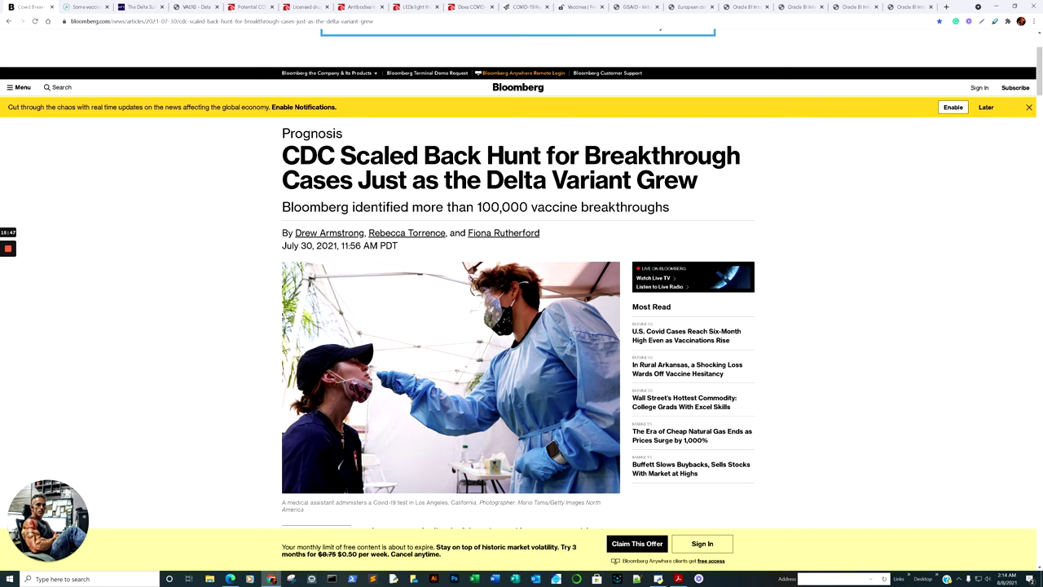
- Switch to the 'Some vaccines support evolution of more-virulent viruses' article and scroll to its top
{"action": "key", "text": "ctrl+Tab"}
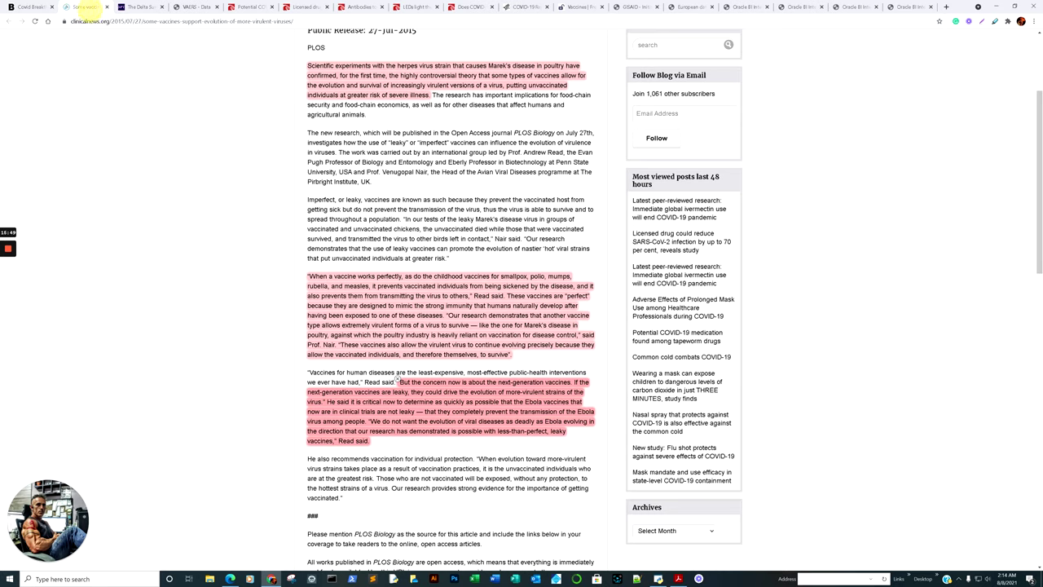
{"action": "scroll", "coordinate": [397, 487], "scroll_direction": "up", "scroll_amount": 2}
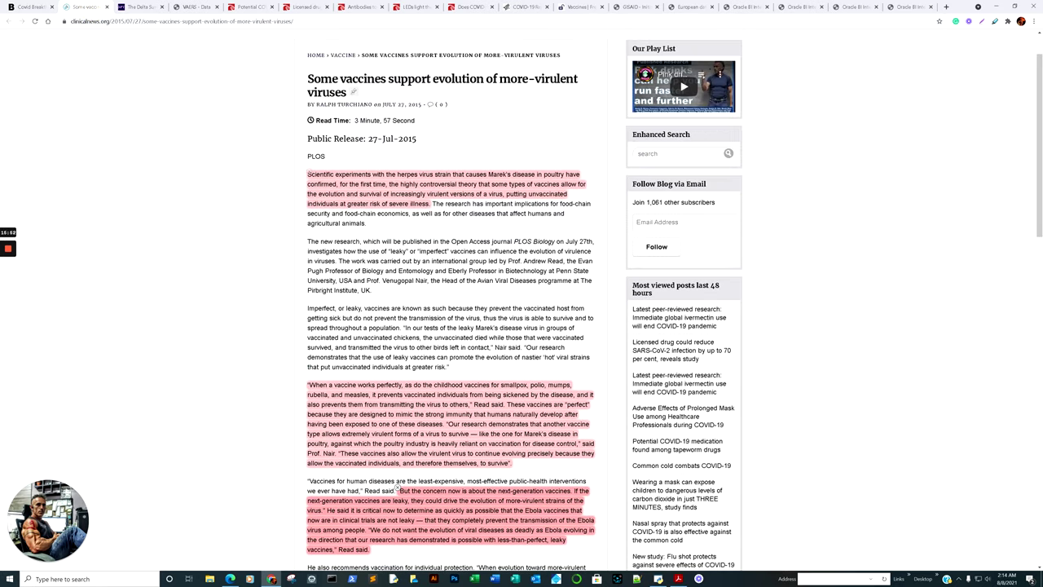
{"action": "scroll", "coordinate": [397, 486], "scroll_direction": "up", "scroll_amount": 1}
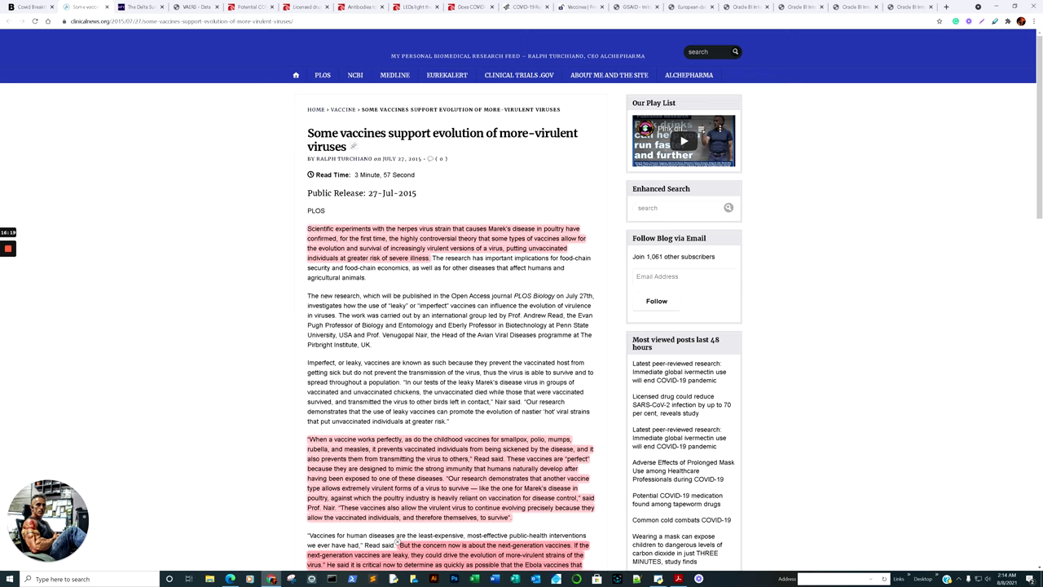
{"action": "scroll", "coordinate": [522, 326], "scroll_direction": "down", "scroll_amount": 2}
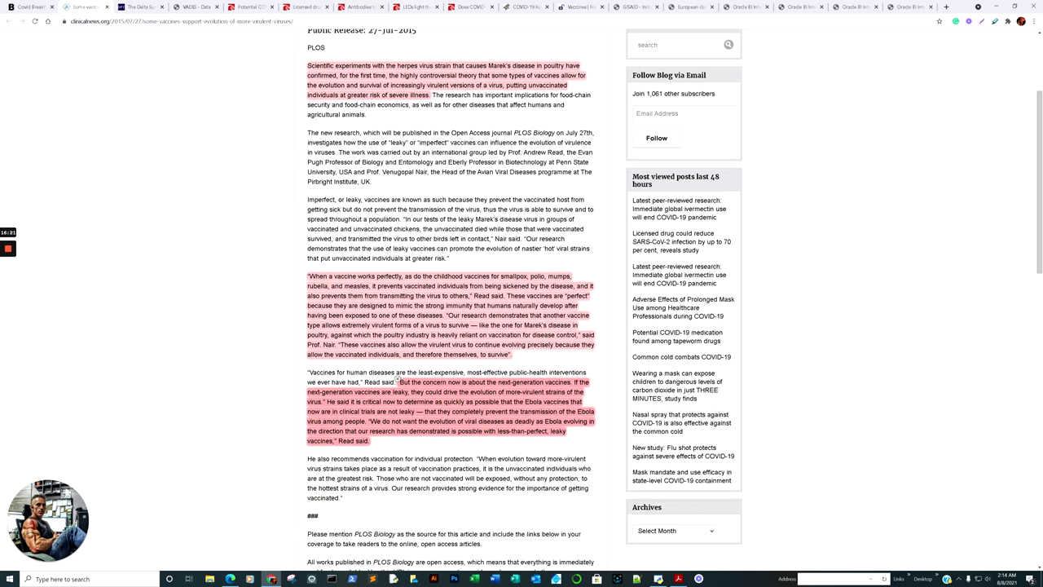
{"action": "scroll", "coordinate": [397, 378], "scroll_direction": "down", "scroll_amount": 2}
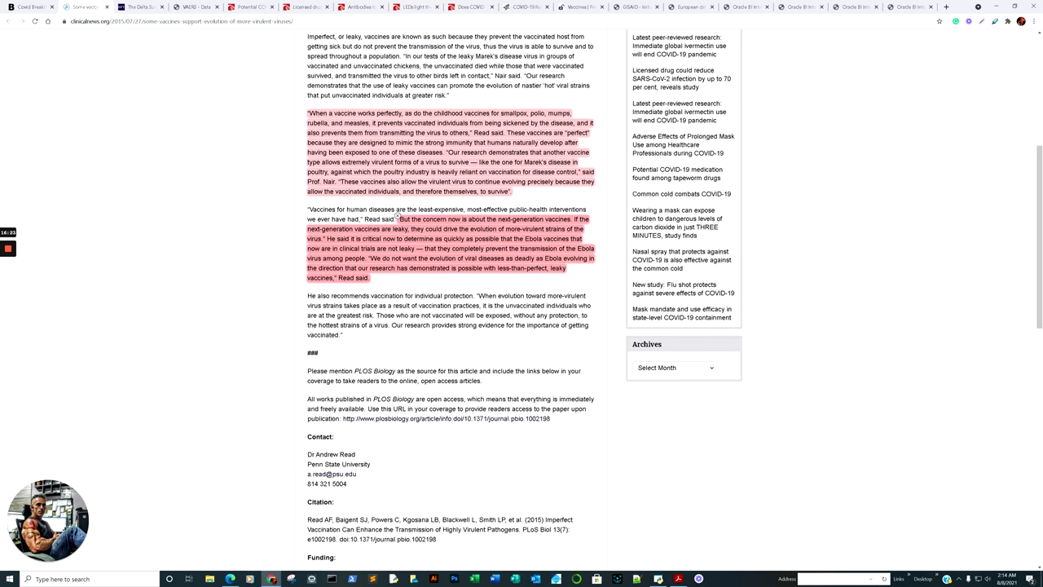
{"action": "scroll", "coordinate": [397, 216], "scroll_direction": "up", "scroll_amount": 2}
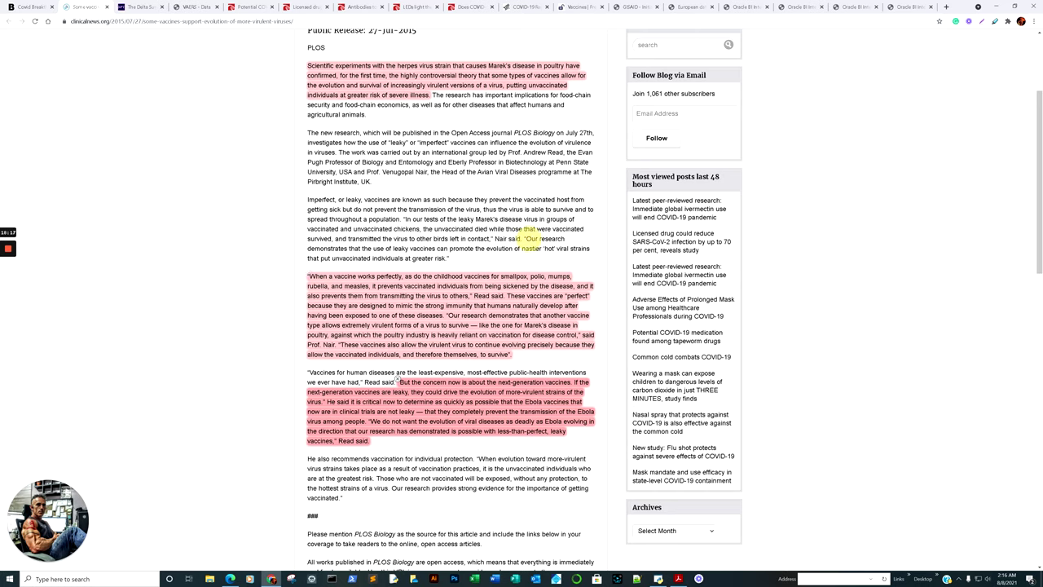
{"action": "left_click_drag", "start_coordinate": [526, 238], "coordinate": [567, 254]}
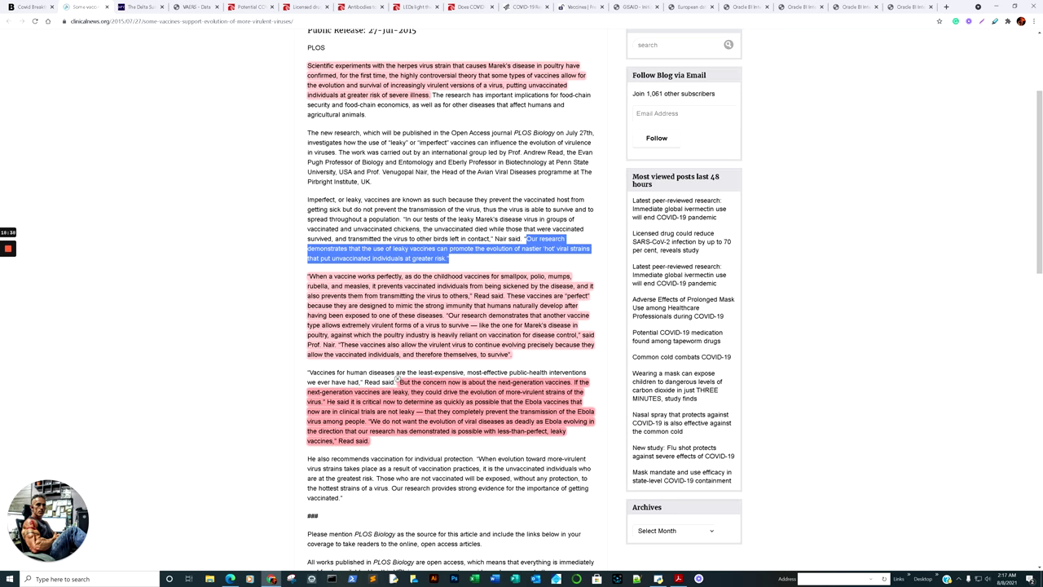
{"action": "scroll", "coordinate": [407, 138], "scroll_direction": "up", "scroll_amount": 1}
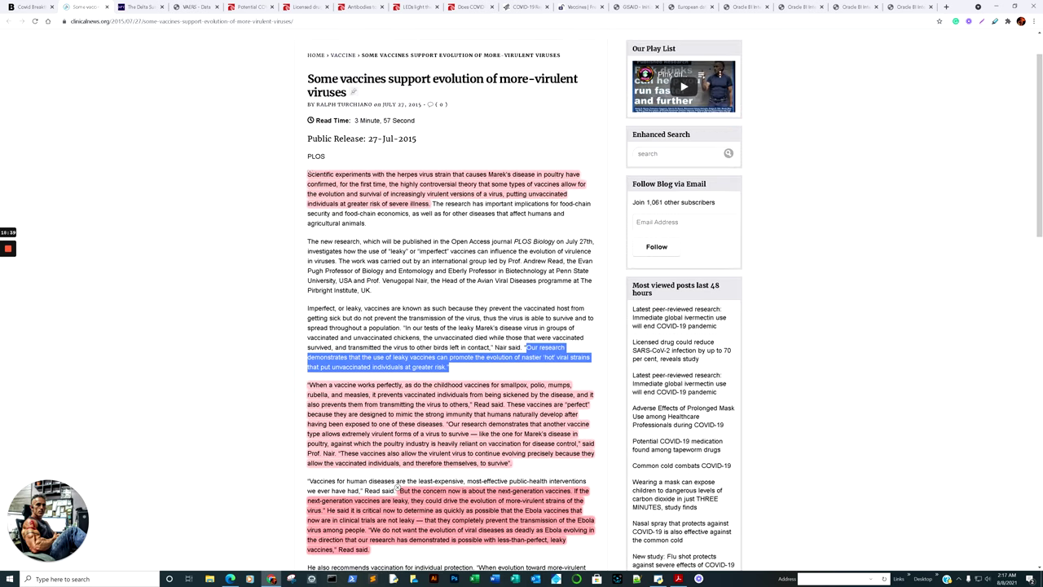
{"action": "left_click", "coordinate": [407, 138]}
{"action": "scroll", "coordinate": [408, 139], "scroll_direction": "down", "scroll_amount": 2}
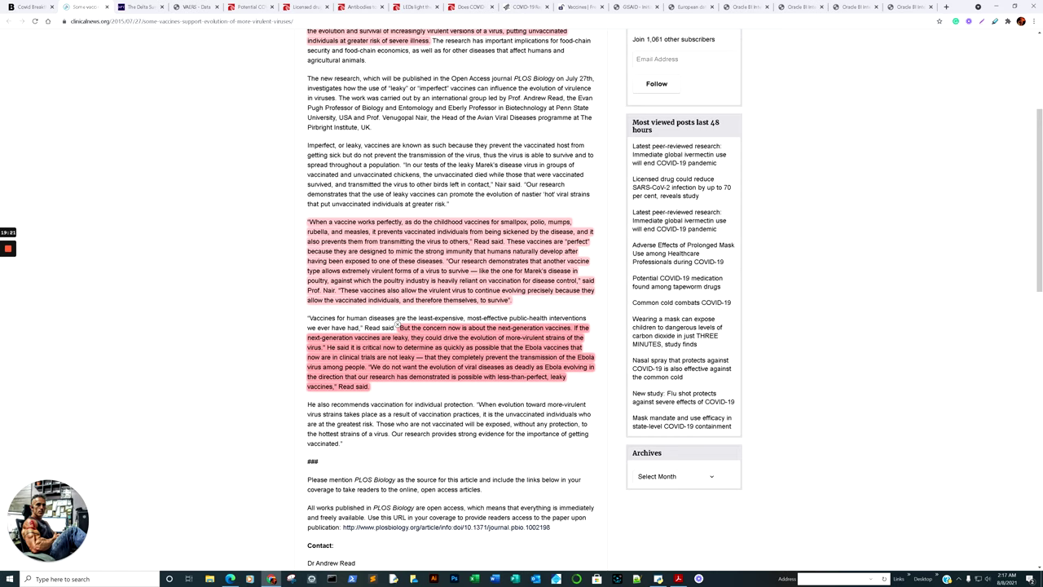
{"action": "scroll", "coordinate": [450, 294], "scroll_direction": "down", "scroll_amount": 2}
{"action": "scroll", "coordinate": [396, 162], "scroll_direction": "up", "scroll_amount": 5}
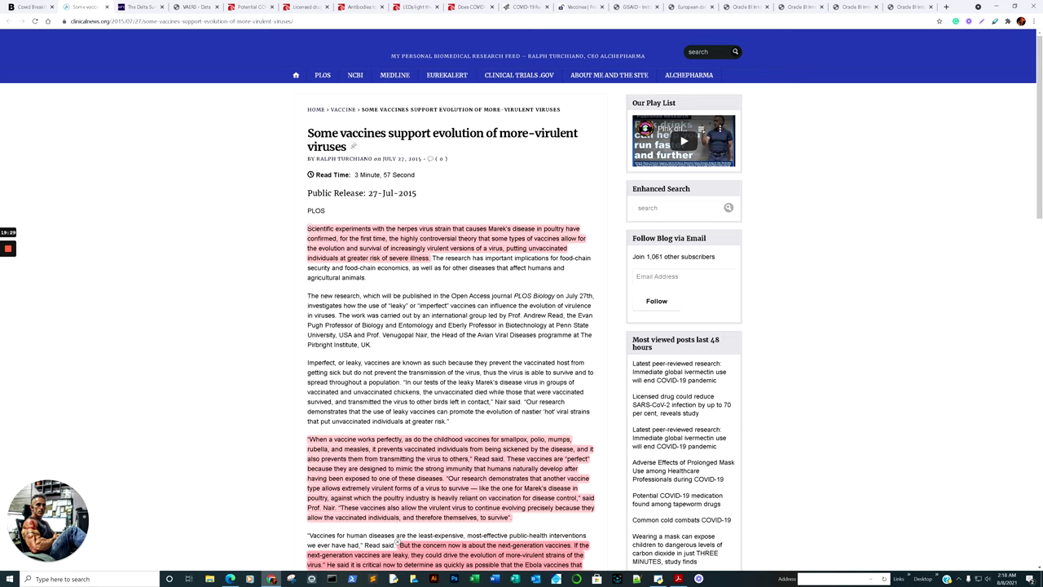
{"action": "scroll", "coordinate": [448, 326], "scroll_direction": "down", "scroll_amount": 2}
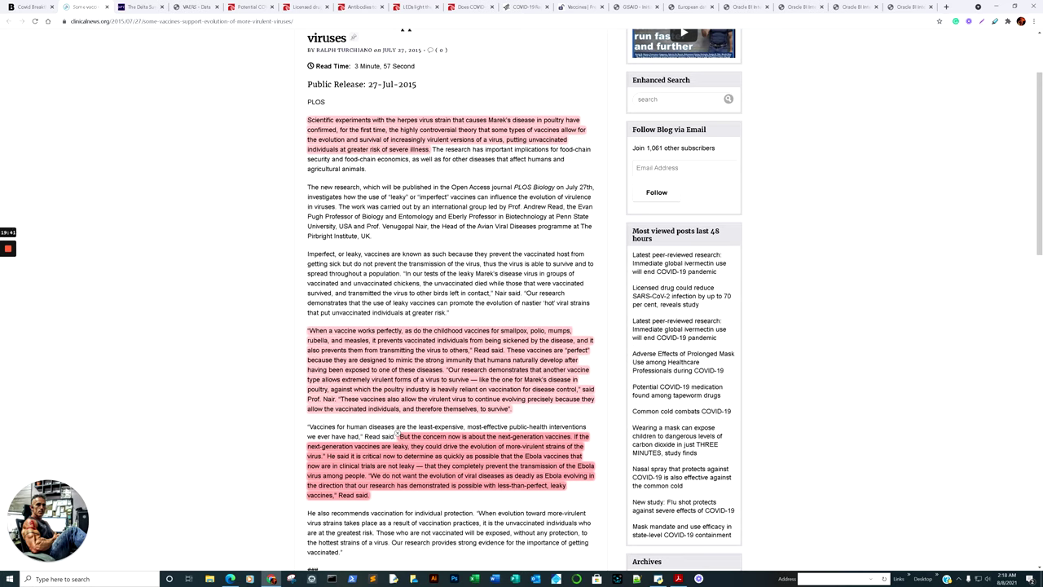
- Switch to the ZDoggMD Delta Surge transcript and read to the passages on Britain's plummeting cases and 26 of 28 CDC models
{"action": "key", "text": "ctrl+Tab"}
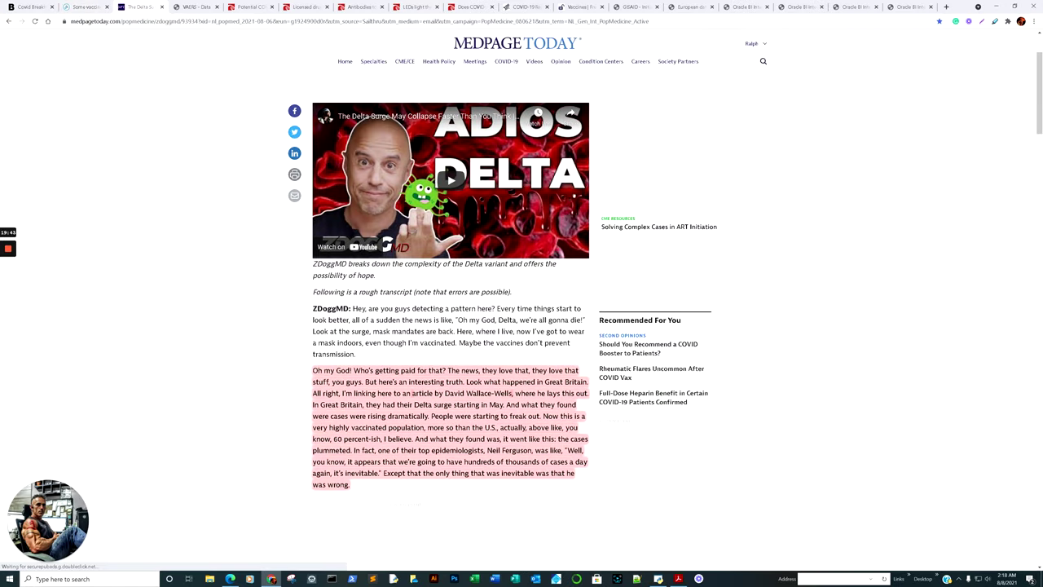
{"action": "scroll", "coordinate": [522, 326], "scroll_direction": "down", "scroll_amount": 2}
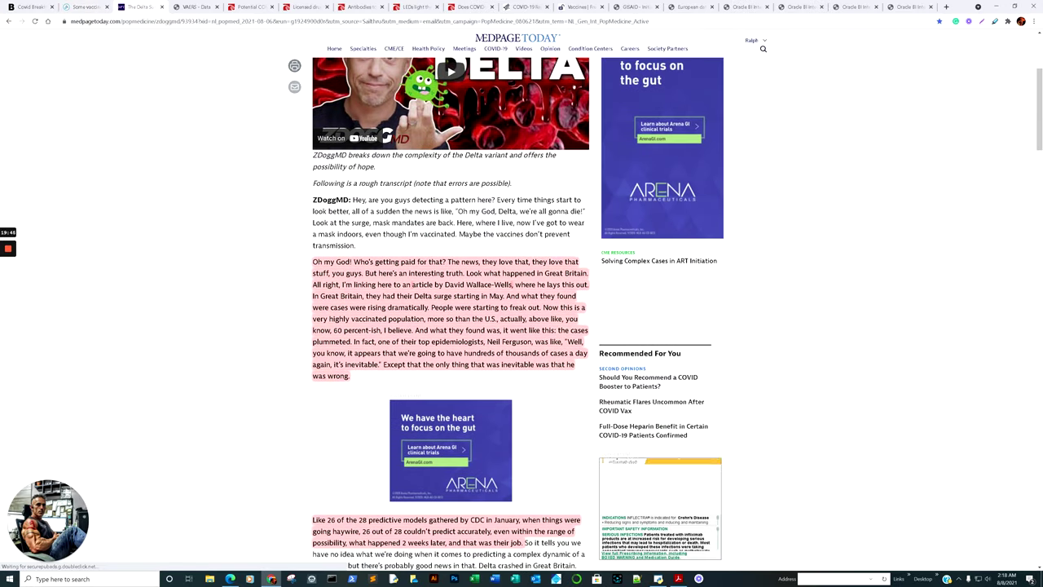
{"action": "scroll", "coordinate": [522, 326], "scroll_direction": "down", "scroll_amount": 2}
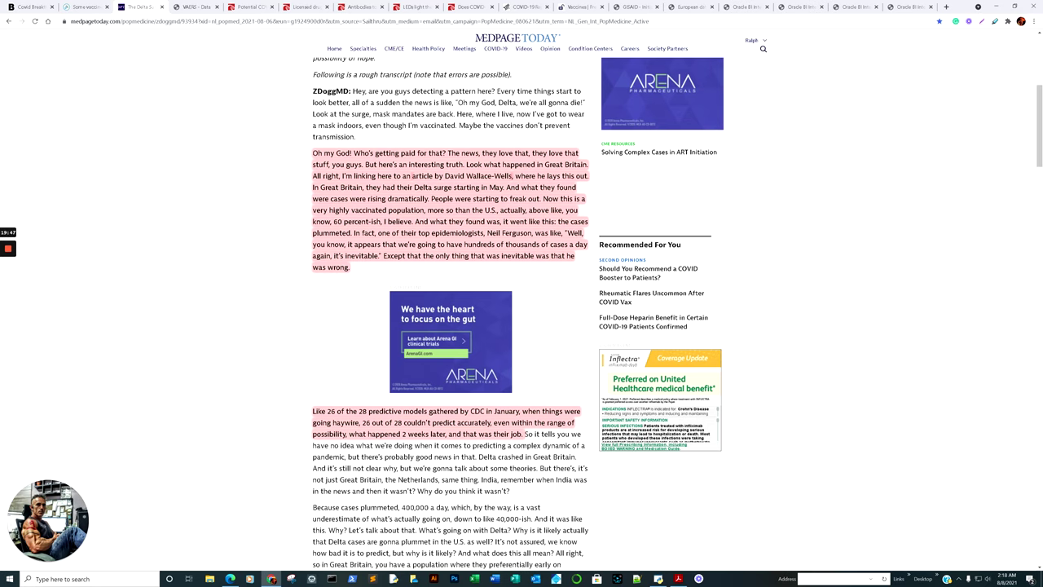
{"action": "scroll", "coordinate": [521, 326], "scroll_direction": "down", "scroll_amount": 7}
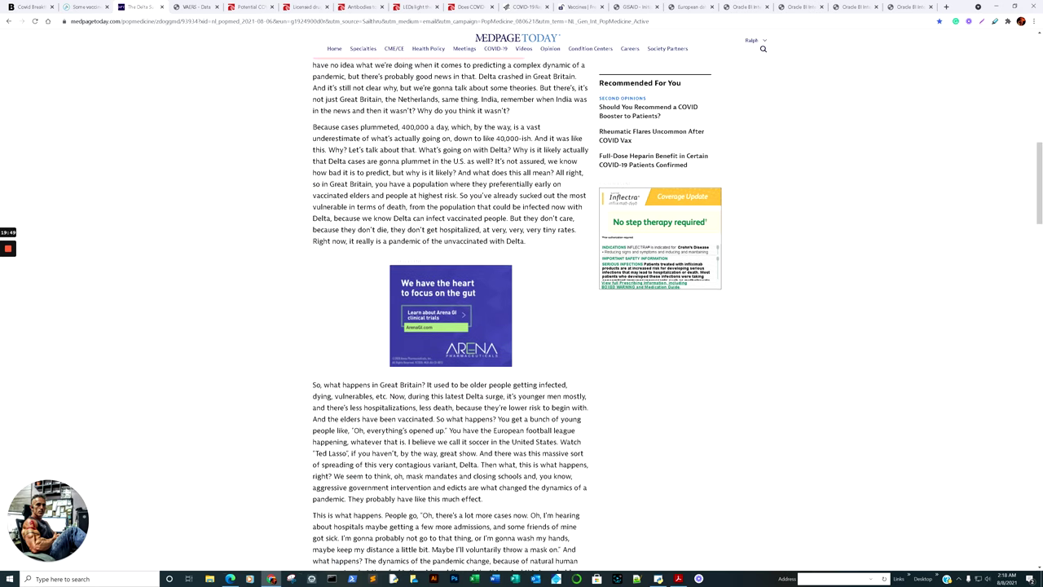
{"action": "scroll", "coordinate": [521, 326], "scroll_direction": "down", "scroll_amount": 7}
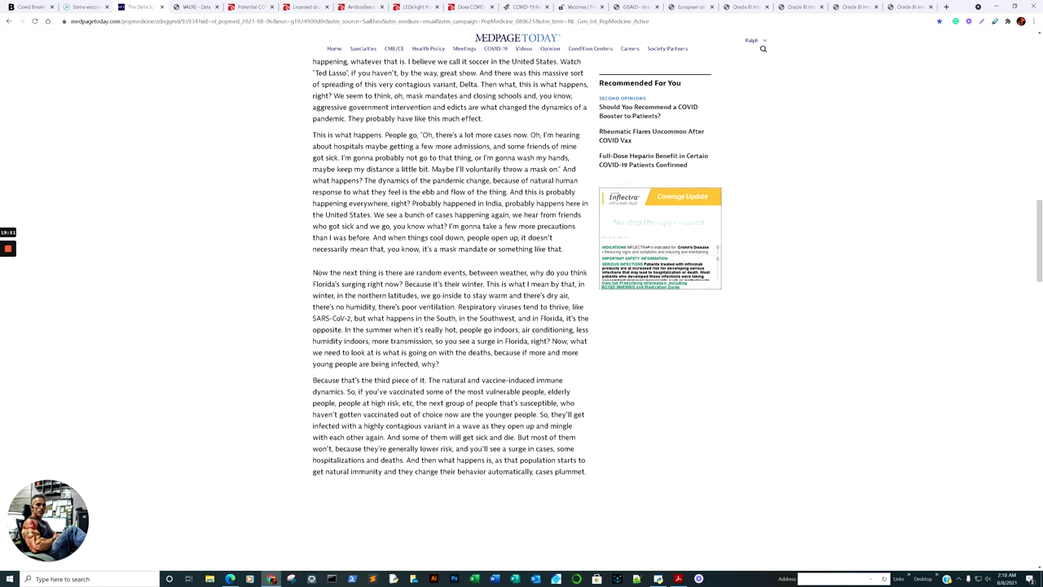
{"action": "scroll", "coordinate": [521, 326], "scroll_direction": "down", "scroll_amount": 1}
{"action": "scroll", "coordinate": [522, 326], "scroll_direction": "down", "scroll_amount": 8}
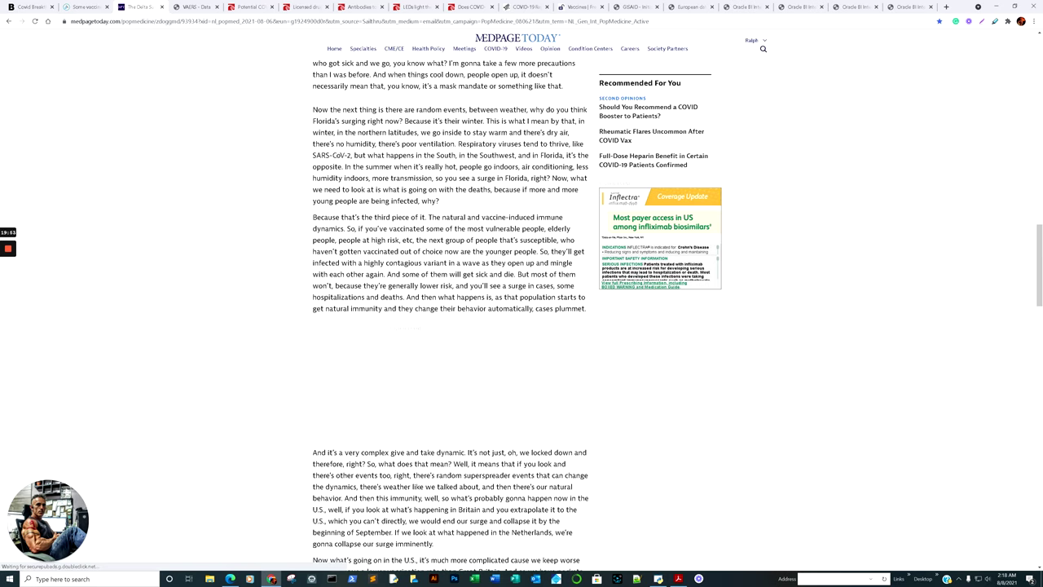
{"action": "scroll", "coordinate": [521, 326], "scroll_direction": "up", "scroll_amount": 4}
{"action": "scroll", "coordinate": [312, 353], "scroll_direction": "up", "scroll_amount": 20}
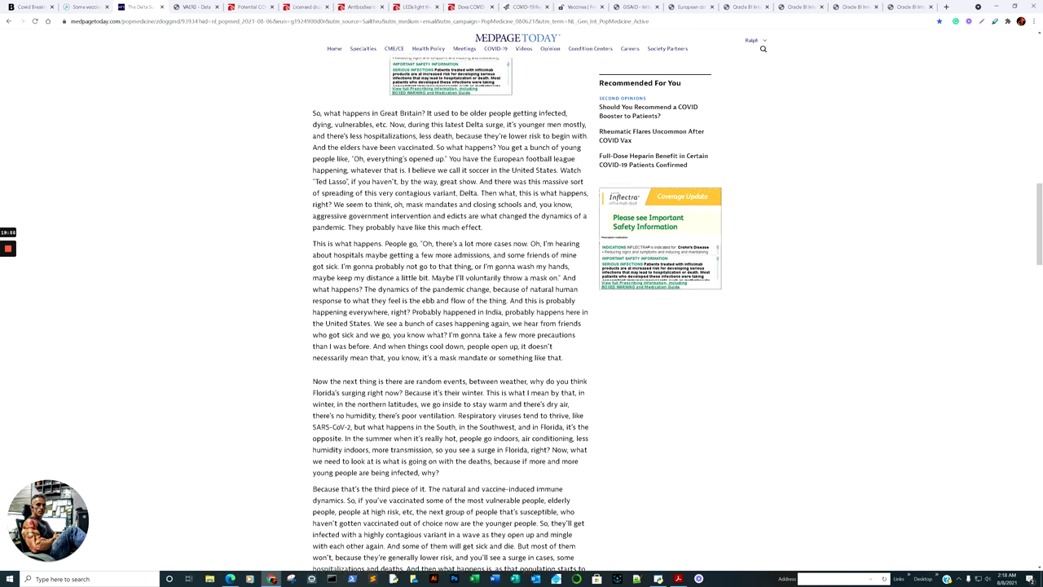
{"action": "scroll", "coordinate": [450, 326], "scroll_direction": "up", "scroll_amount": 1}
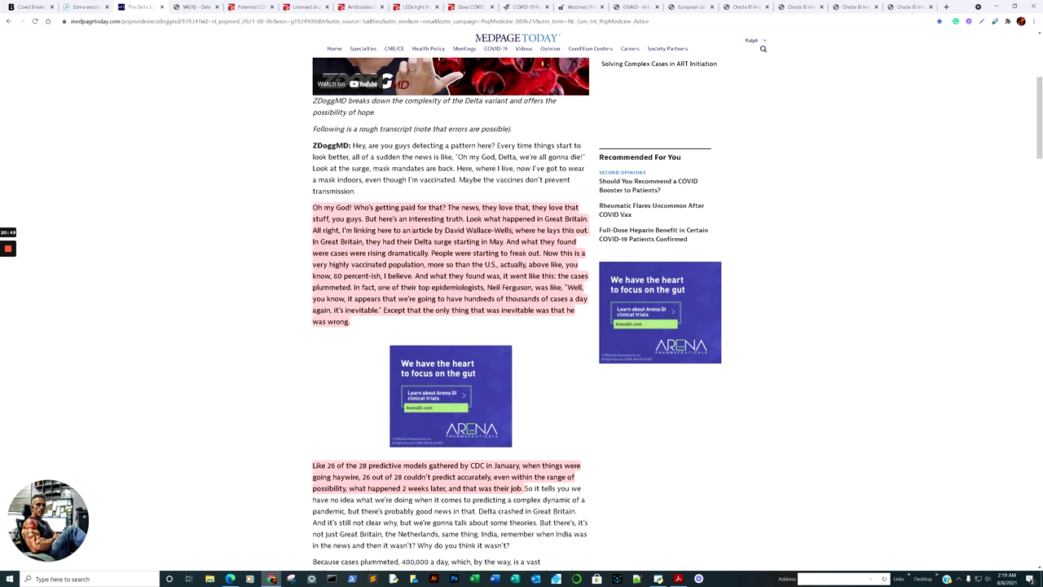
{"action": "scroll", "coordinate": [312, 298], "scroll_direction": "down", "scroll_amount": 3}
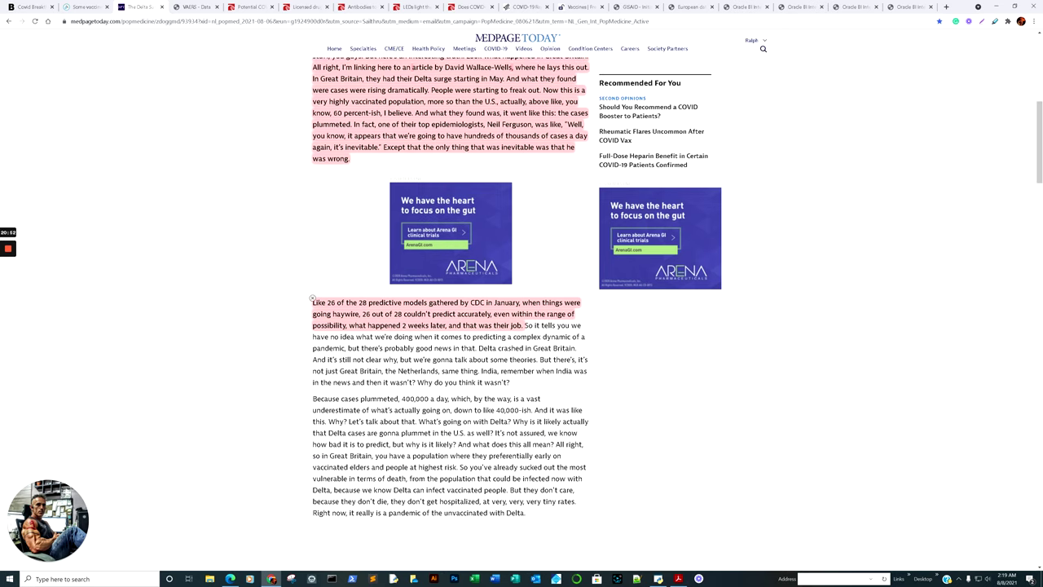
{"action": "scroll", "coordinate": [311, 298], "scroll_direction": "down", "scroll_amount": 5}
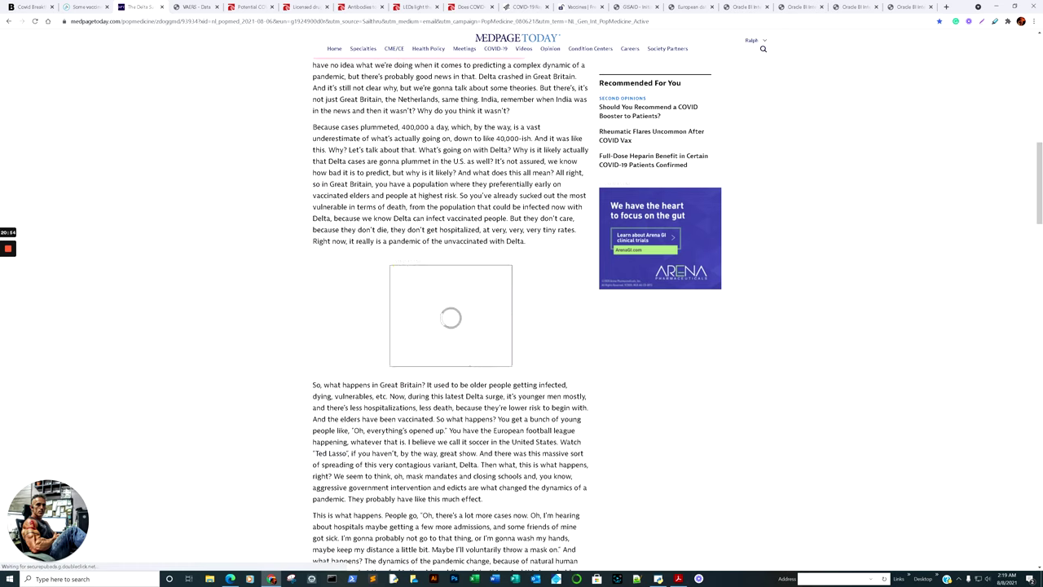
{"action": "scroll", "coordinate": [450, 326], "scroll_direction": "down", "scroll_amount": 3}
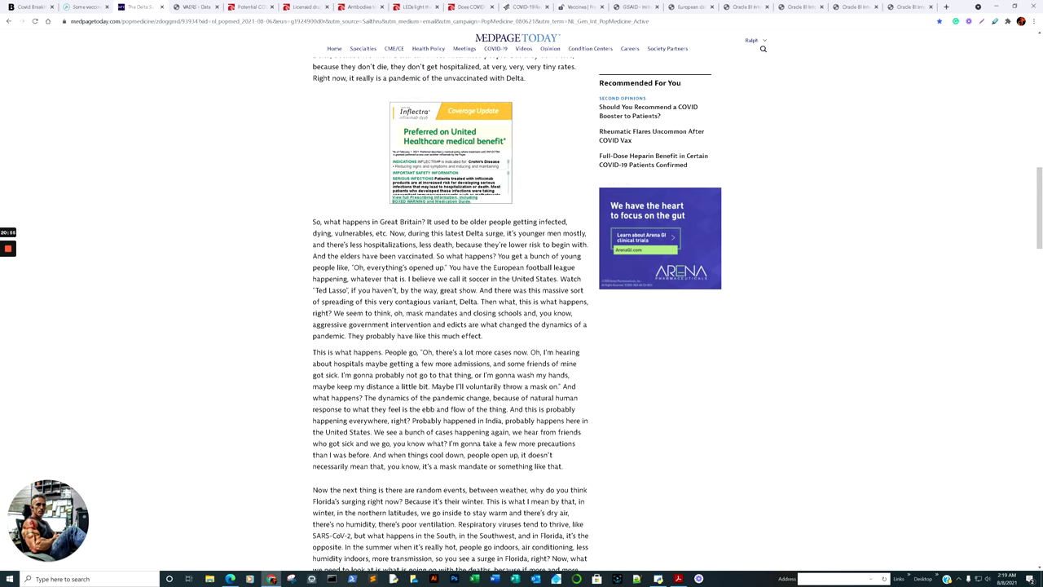
{"action": "scroll", "coordinate": [450, 326], "scroll_direction": "down", "scroll_amount": 3}
{"action": "scroll", "coordinate": [450, 326], "scroll_direction": "down", "scroll_amount": 8}
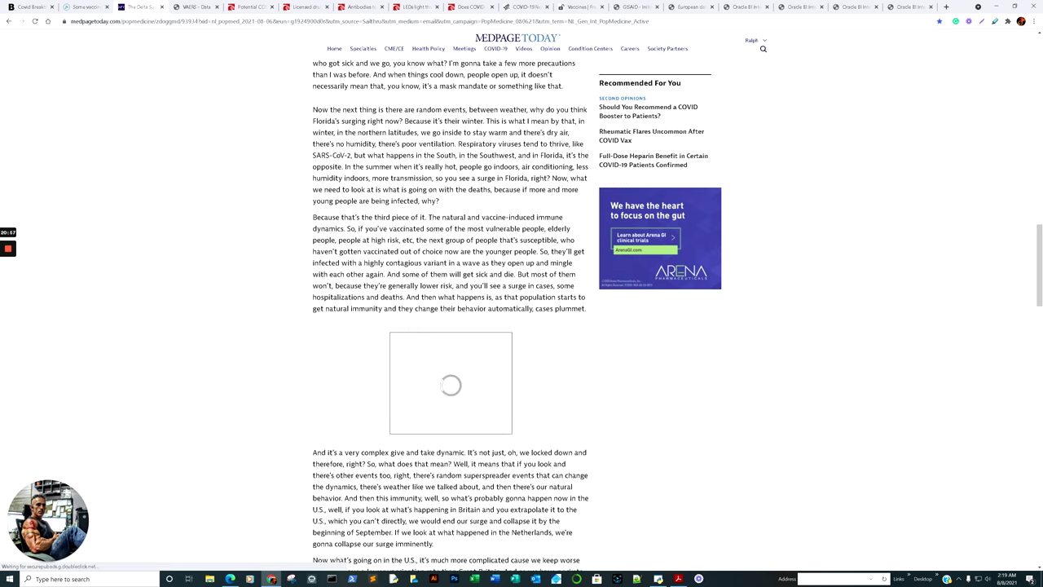
{"action": "scroll", "coordinate": [450, 326], "scroll_direction": "down", "scroll_amount": 4}
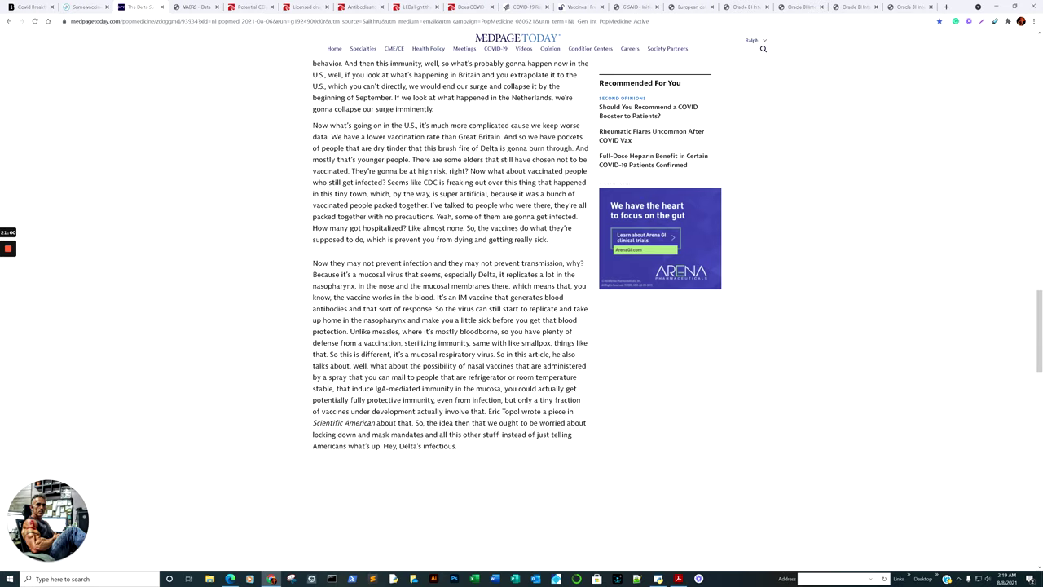
{"action": "scroll", "coordinate": [449, 326], "scroll_direction": "up", "scroll_amount": 14}
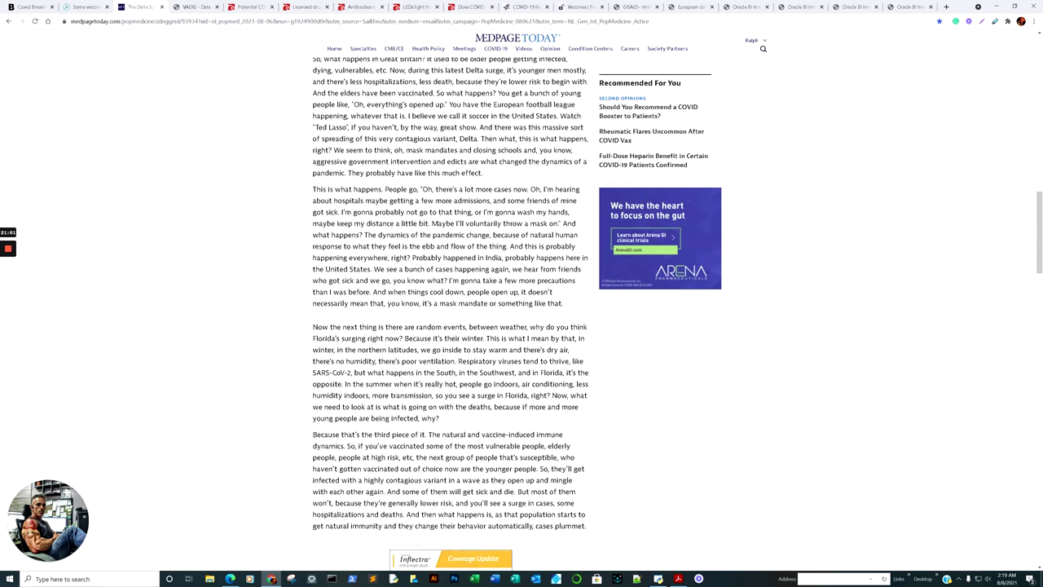
{"action": "scroll", "coordinate": [450, 326], "scroll_direction": "up", "scroll_amount": 11}
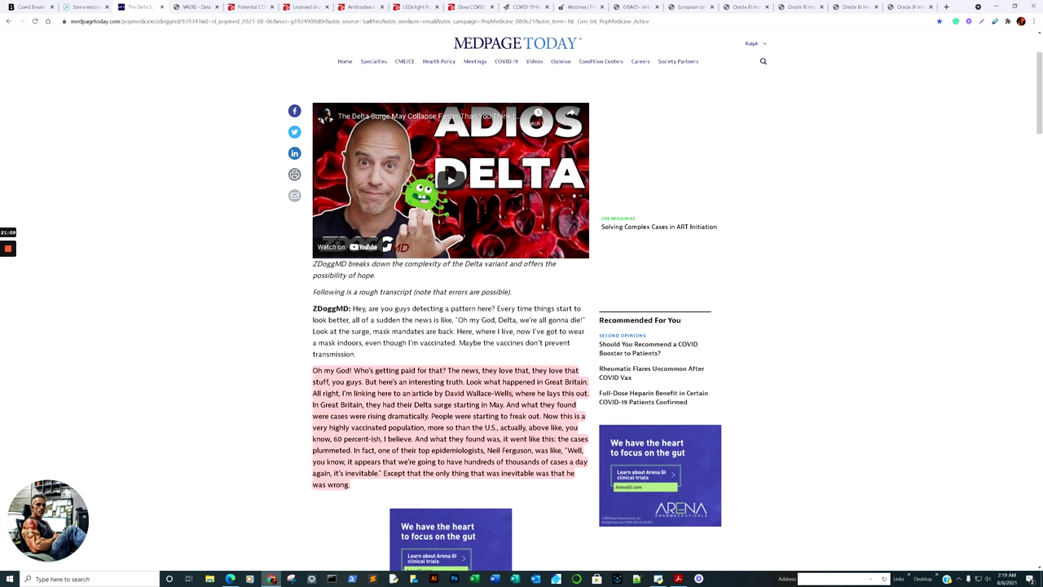
- Switch to the tapeworm-drug release and read down to compound No. 11's 80 percent absorption findings
{"action": "key", "text": "ctrl+Tab"}
{"action": "key", "text": "ctrl+Tab"}
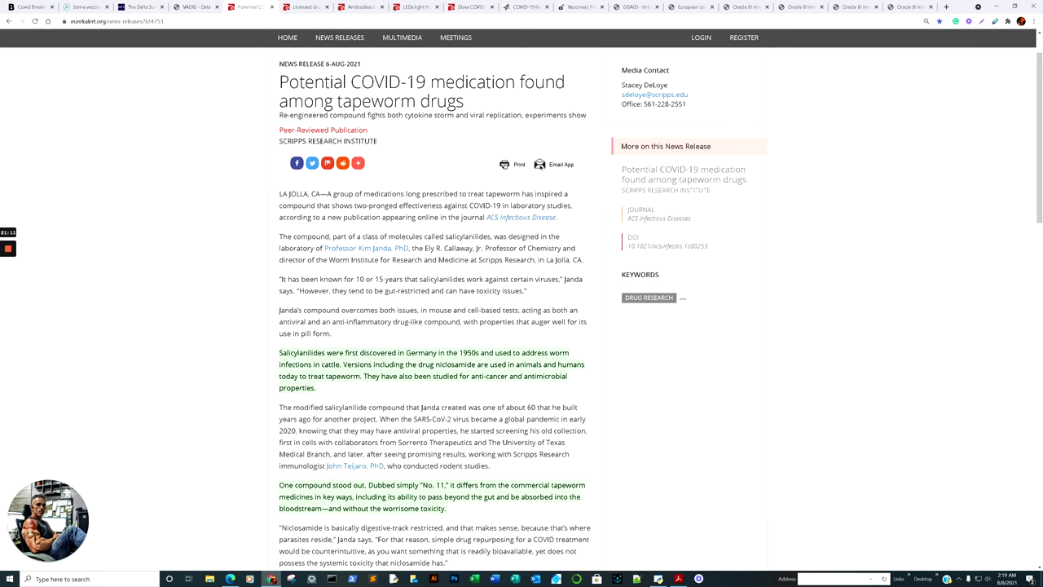
{"action": "scroll", "coordinate": [522, 326], "scroll_direction": "up", "scroll_amount": 1}
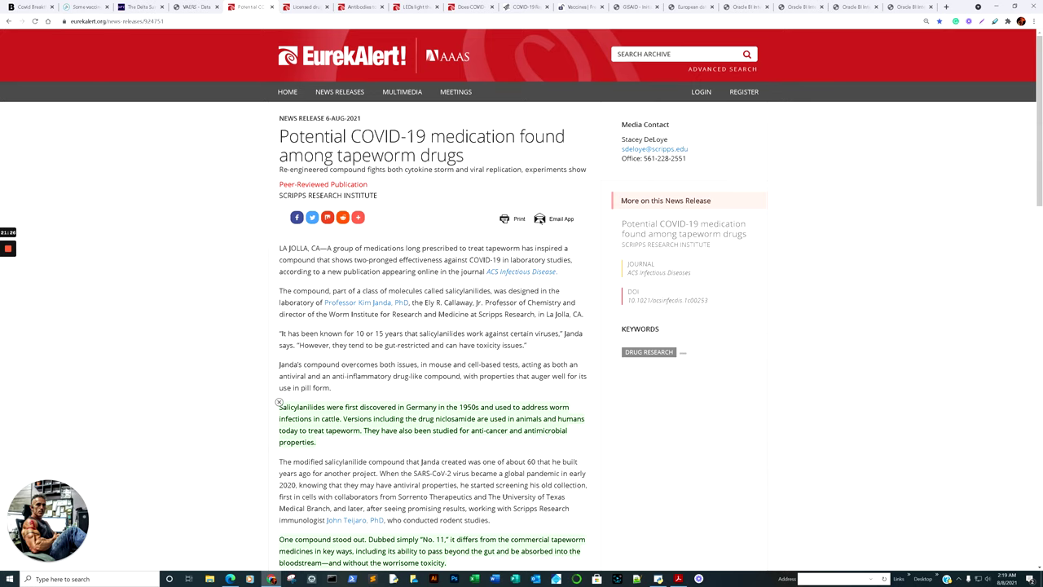
{"action": "scroll", "coordinate": [279, 402], "scroll_direction": "down", "scroll_amount": 2}
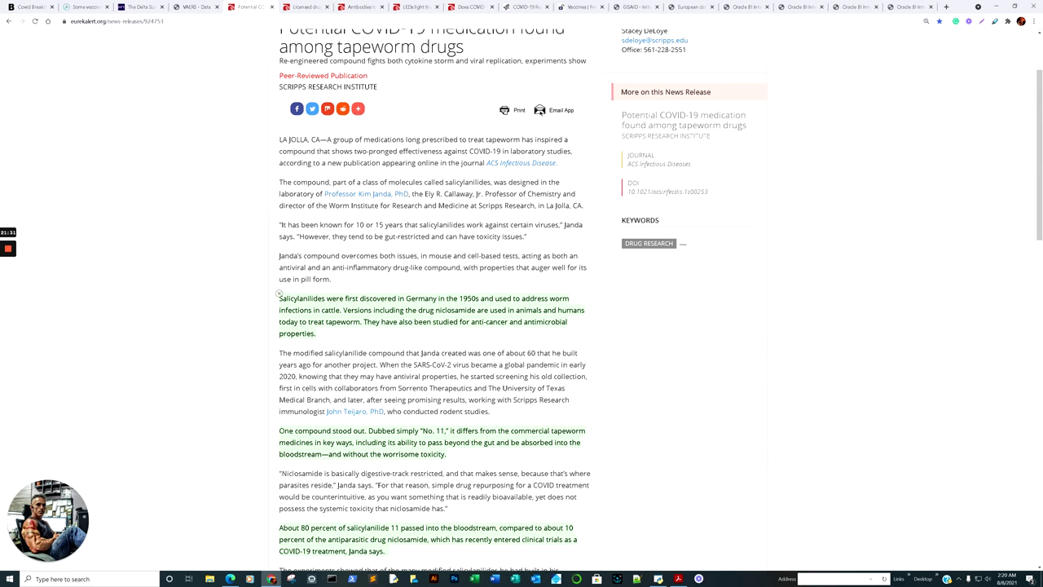
{"action": "scroll", "coordinate": [279, 293], "scroll_direction": "down", "scroll_amount": 1}
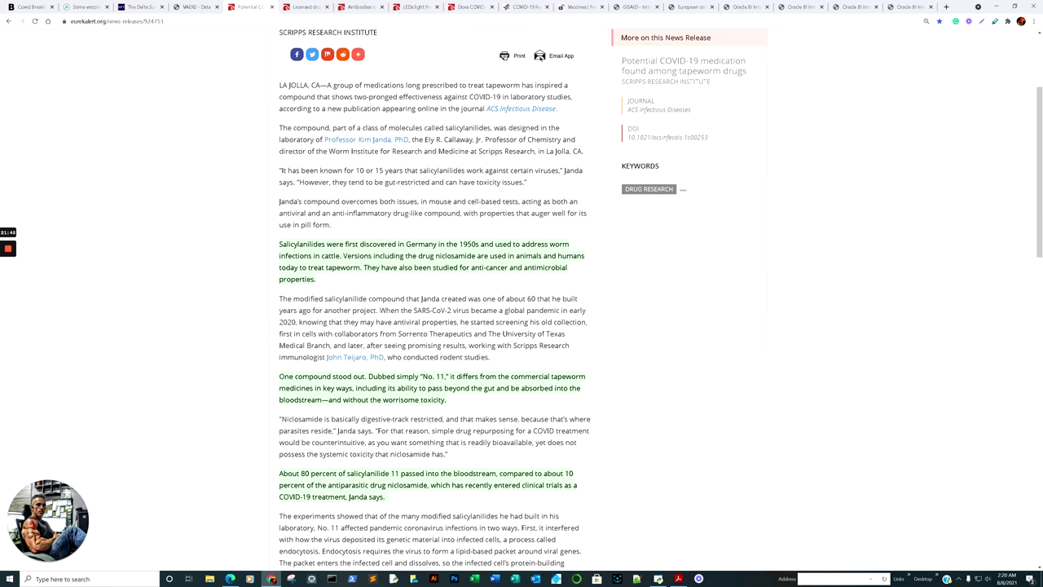
{"action": "scroll", "coordinate": [522, 326], "scroll_direction": "down", "scroll_amount": 1}
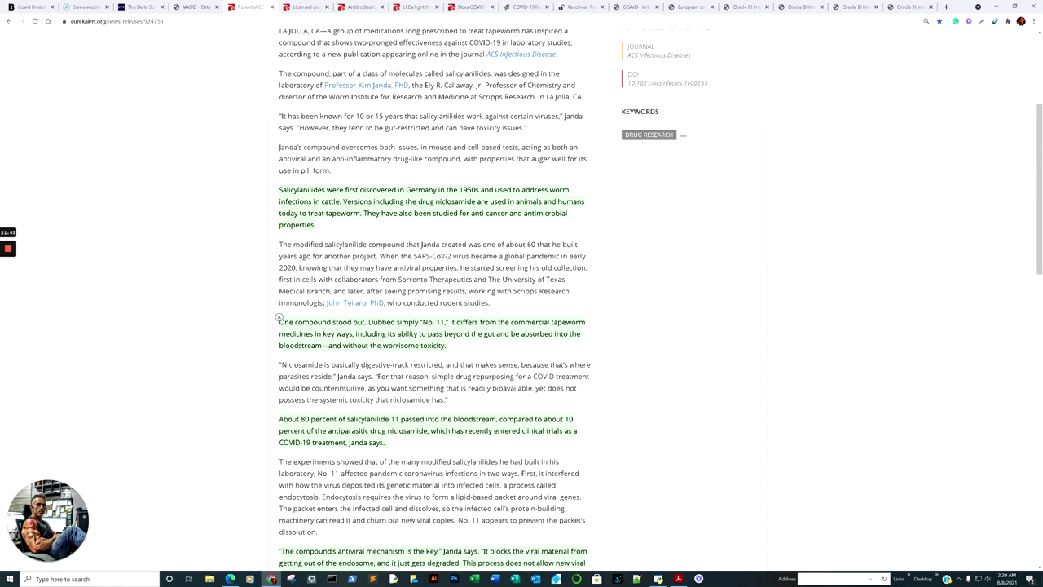
{"action": "scroll", "coordinate": [431, 326], "scroll_direction": "down", "scroll_amount": 1}
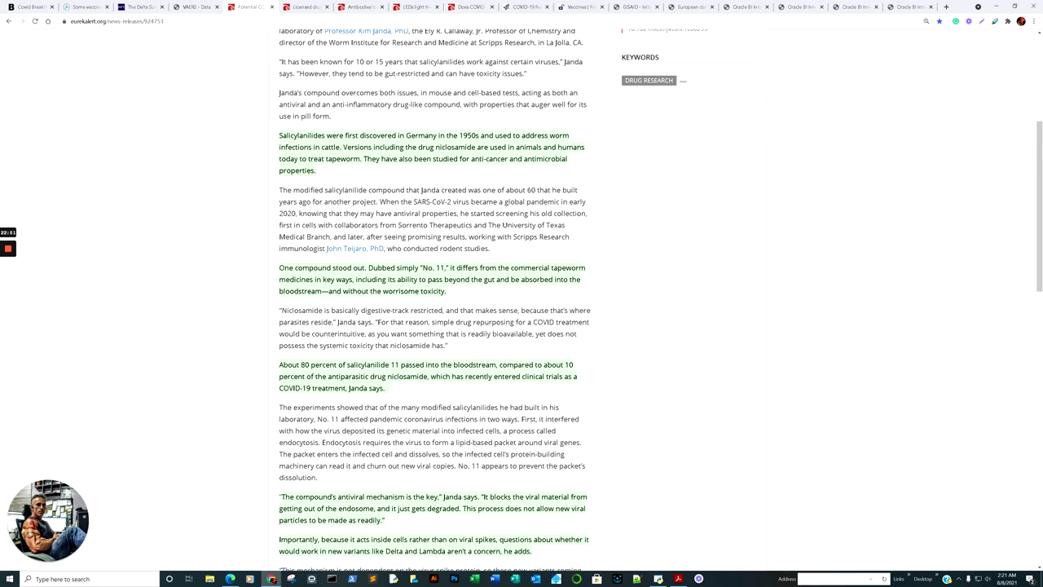
{"action": "scroll", "coordinate": [521, 300], "scroll_direction": "down", "scroll_amount": 2}
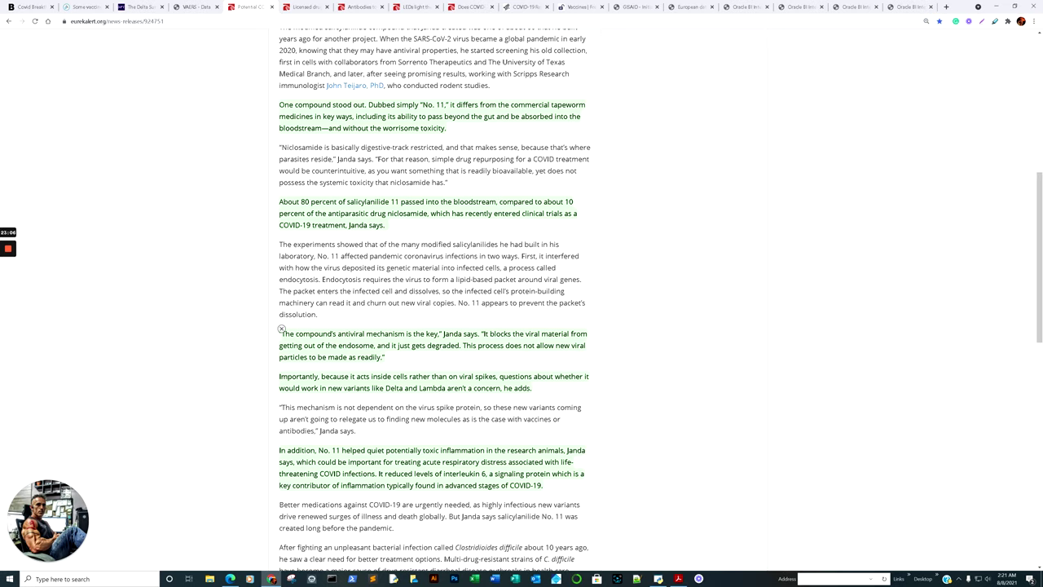
{"action": "scroll", "coordinate": [342, 358], "scroll_direction": "down", "scroll_amount": 2}
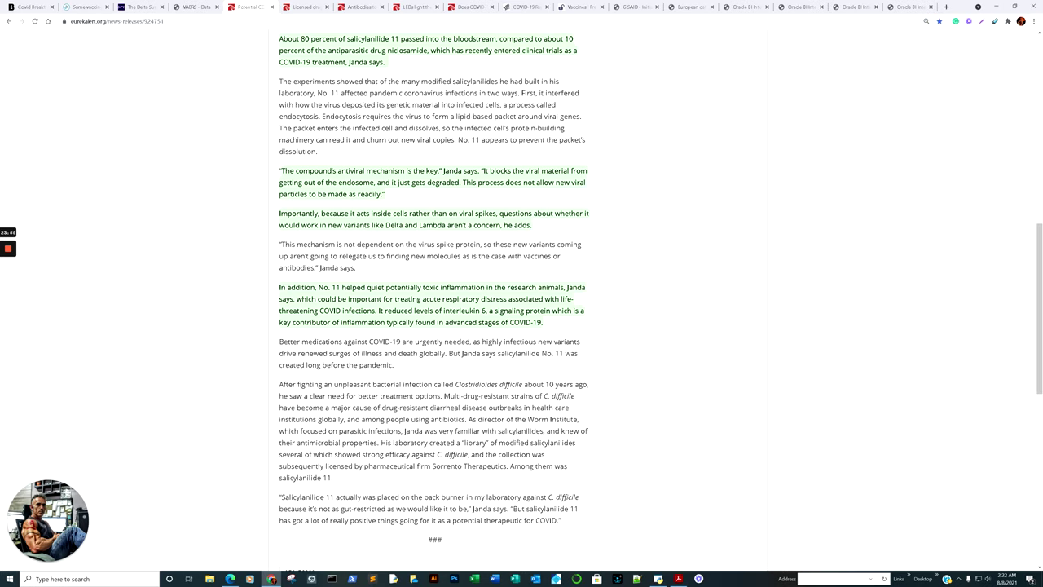
- Highlight Janda's closing remark about salicylanilide 11 in the tapeworm-drug release
{"action": "scroll", "coordinate": [434, 301], "scroll_direction": "down", "scroll_amount": 1}
{"action": "scroll", "coordinate": [434, 302], "scroll_direction": "down", "scroll_amount": 3}
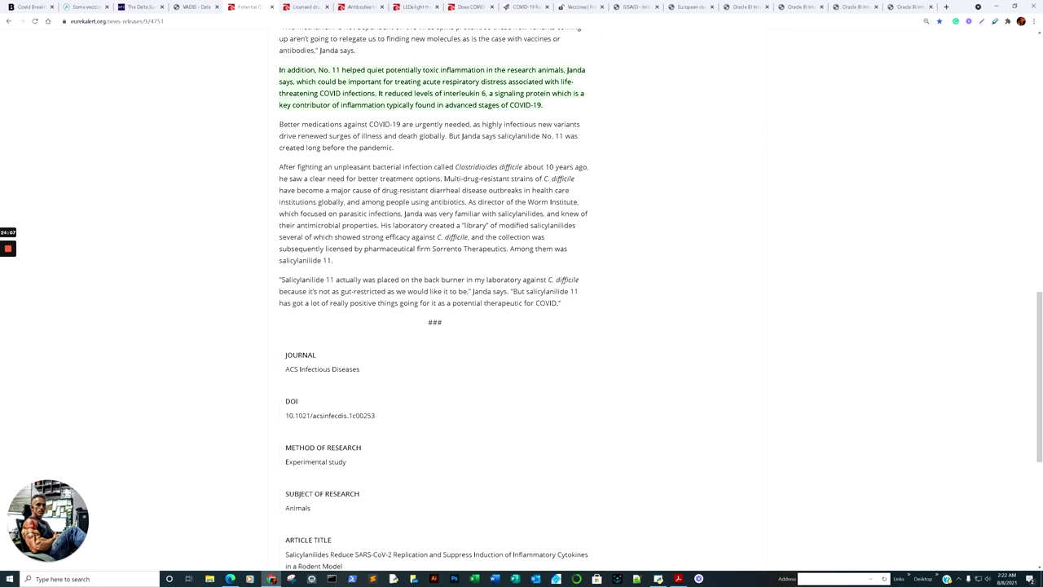
{"action": "left_click_drag", "start_coordinate": [458, 291], "coordinate": [555, 291]}
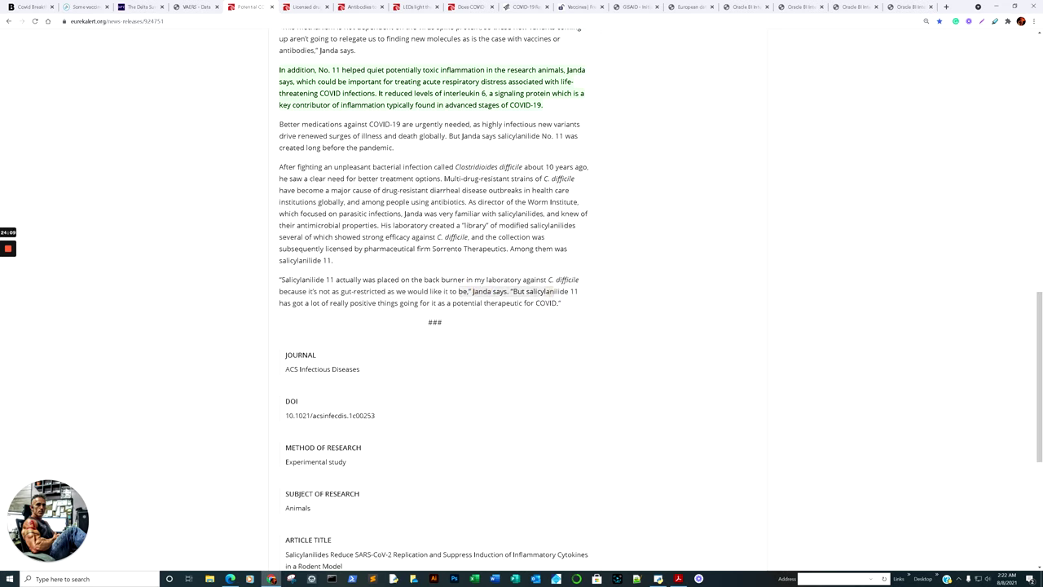
{"action": "left_click", "coordinate": [338, 296]}
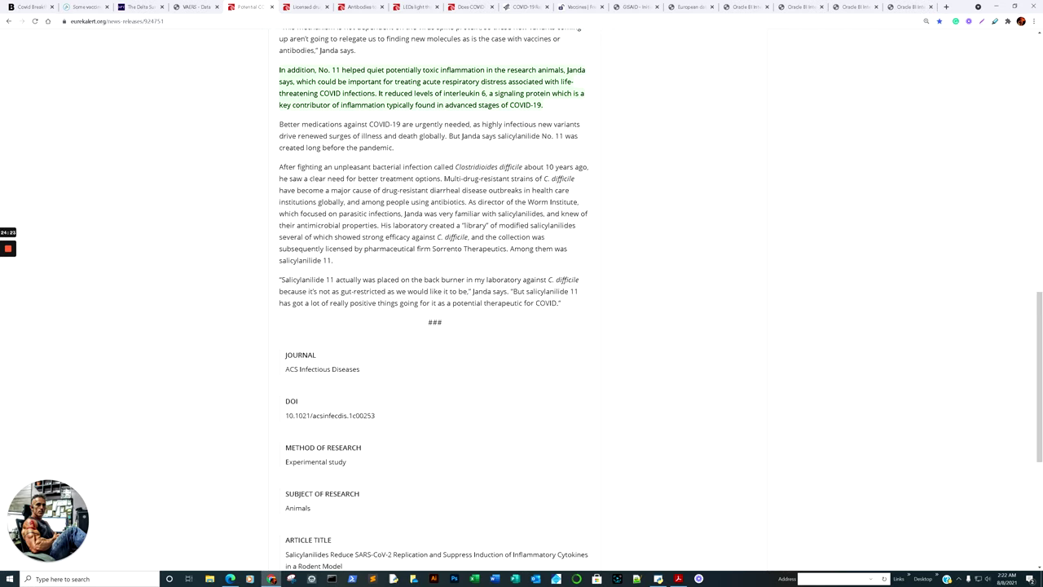
{"action": "left_click_drag", "start_coordinate": [308, 290], "coordinate": [398, 302]}
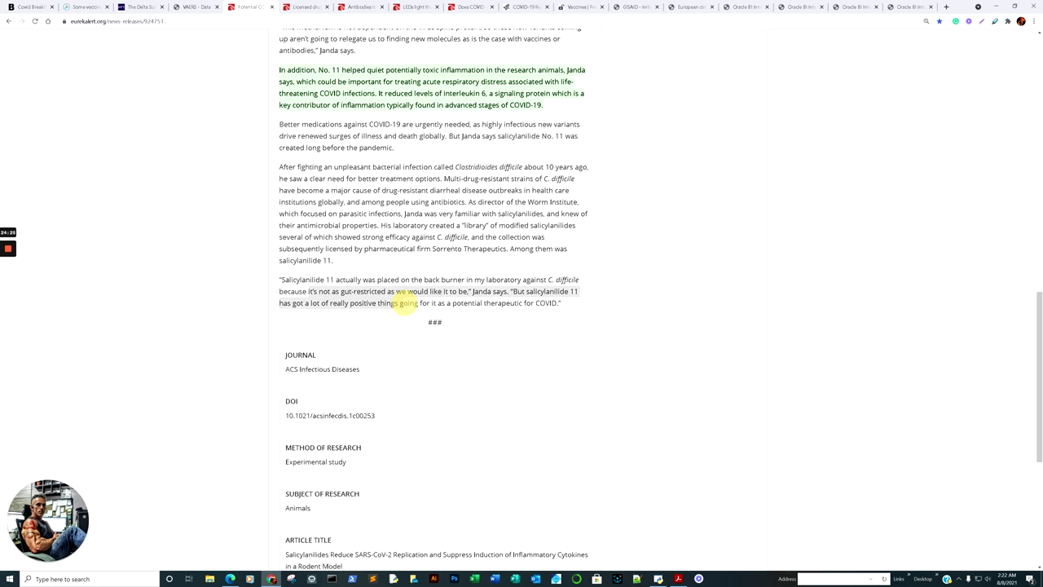
- Highlight the 80 percent bloodstream absorption statement, then go to the fenofibrate release
{"action": "scroll", "coordinate": [398, 303], "scroll_direction": "up", "scroll_amount": 1}
{"action": "scroll", "coordinate": [433, 326], "scroll_direction": "up", "scroll_amount": 3}
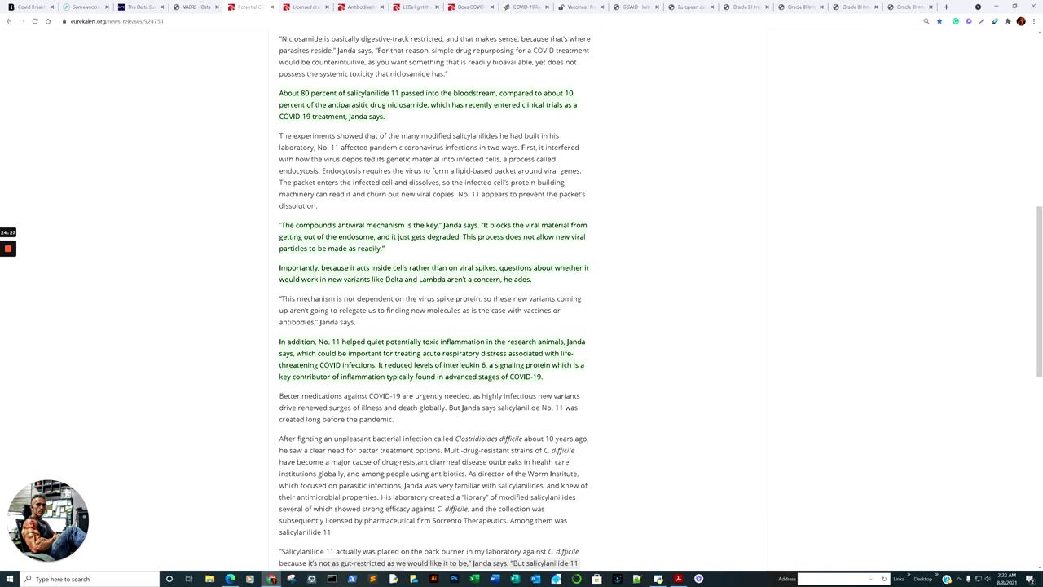
{"action": "scroll", "coordinate": [279, 143], "scroll_direction": "up", "scroll_amount": 1}
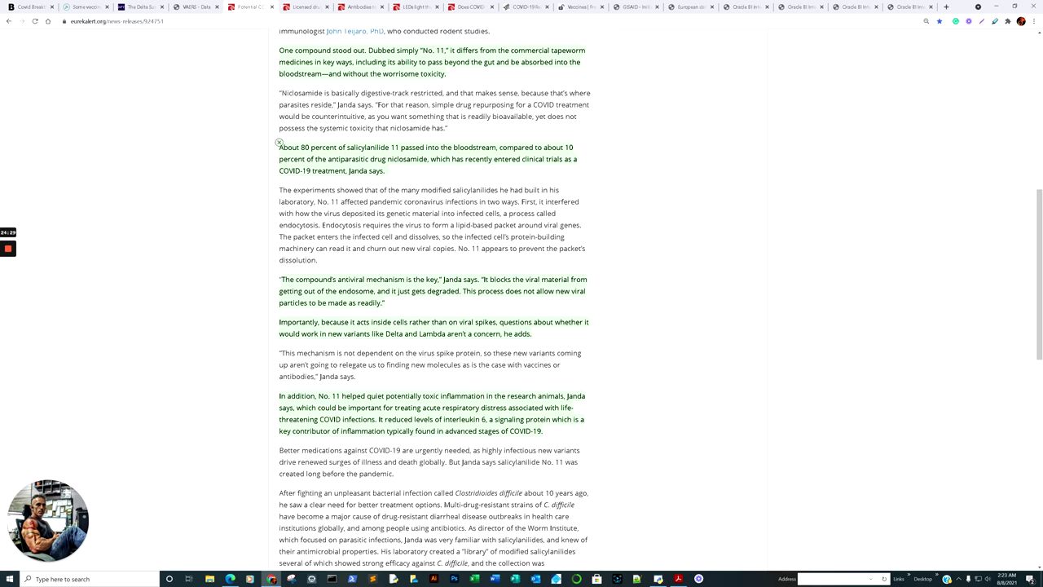
{"action": "left_click_drag", "start_coordinate": [279, 147], "coordinate": [494, 148]}
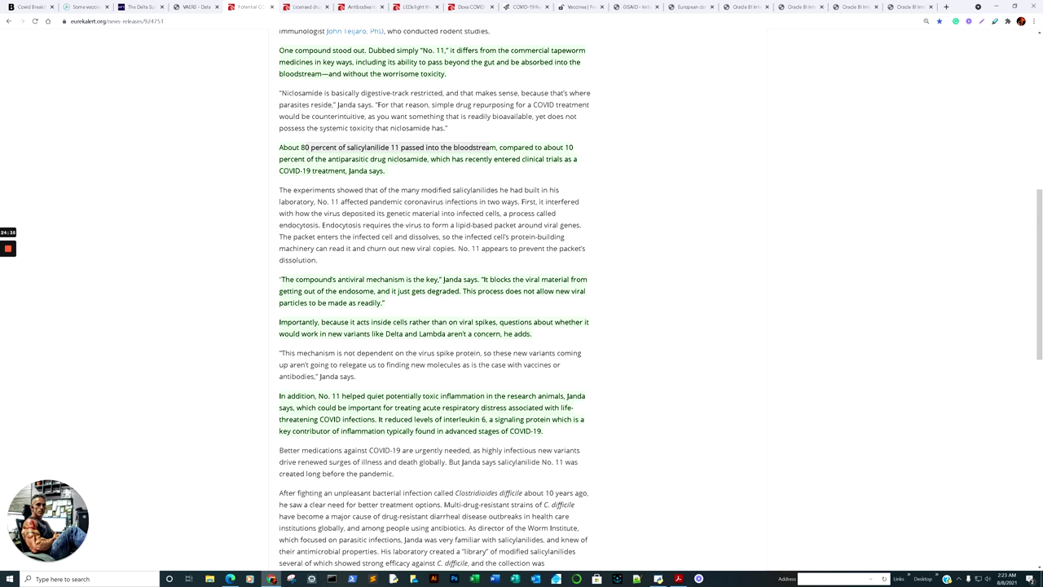
{"action": "scroll", "coordinate": [278, 143], "scroll_direction": "down", "scroll_amount": 3}
{"action": "scroll", "coordinate": [432, 301], "scroll_direction": "down", "scroll_amount": 2}
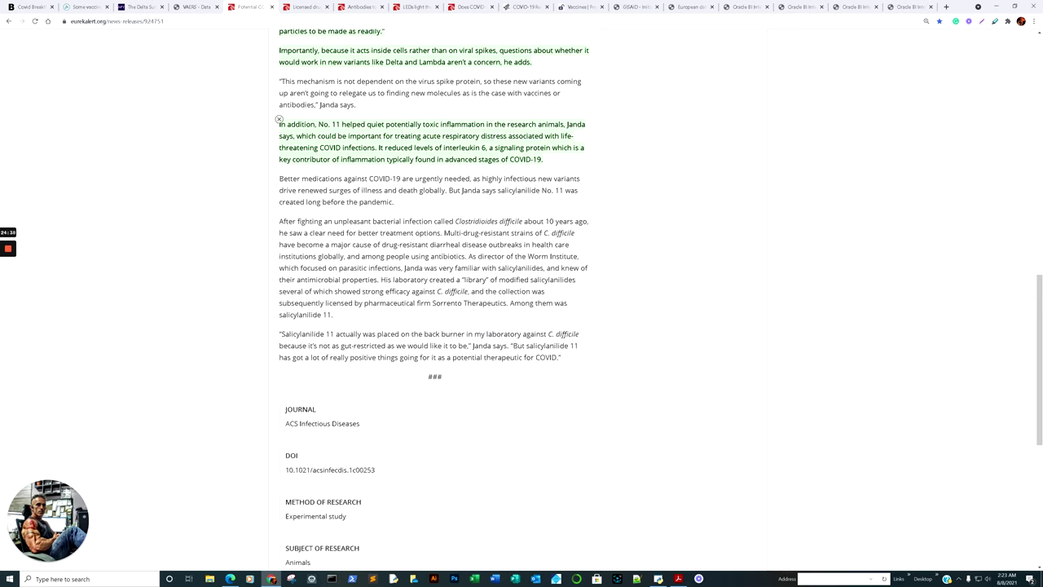
{"action": "scroll", "coordinate": [432, 302], "scroll_direction": "up", "scroll_amount": 2}
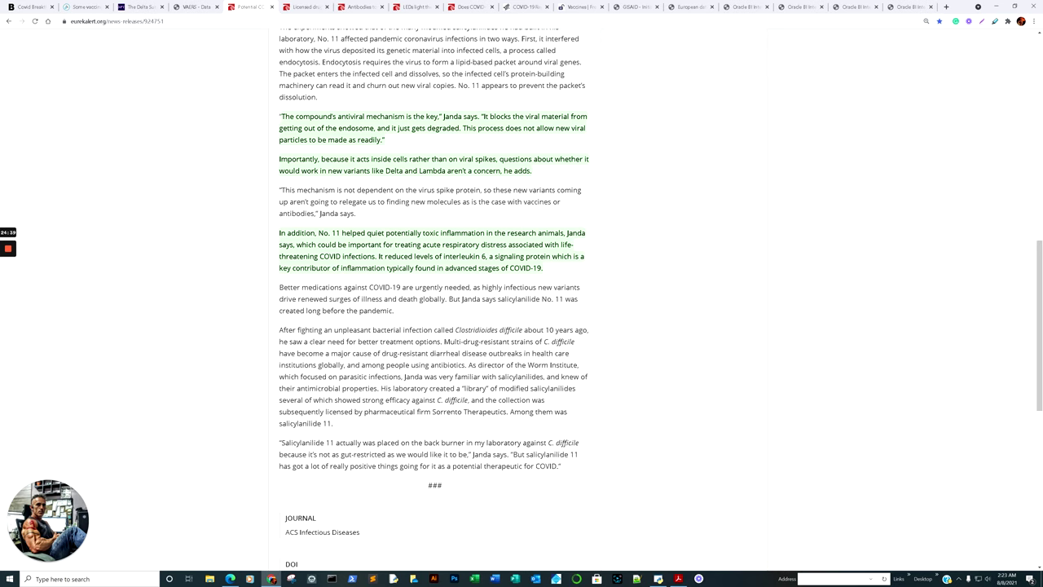
{"action": "scroll", "coordinate": [432, 302], "scroll_direction": "up", "scroll_amount": 2}
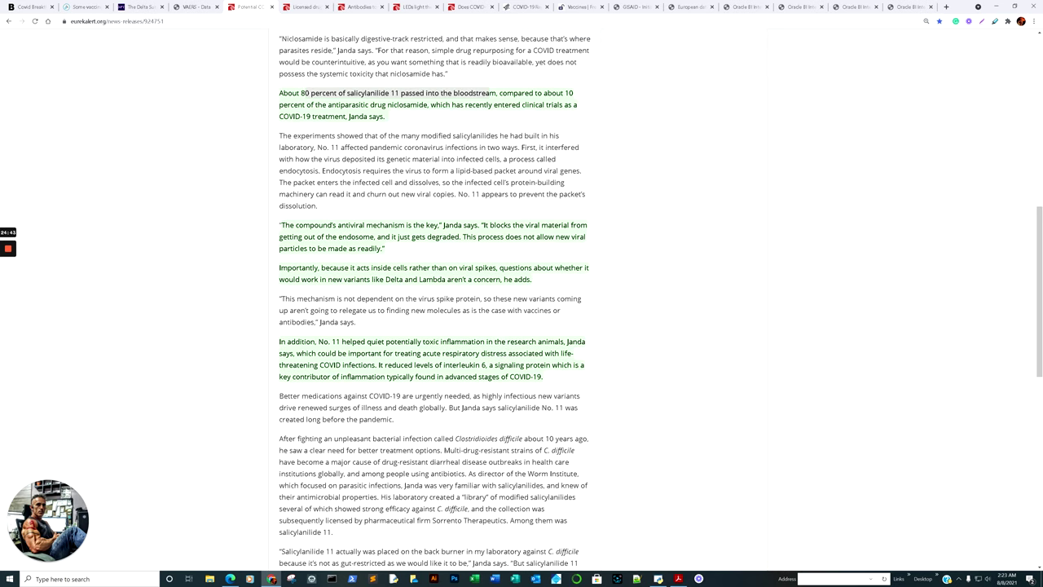
{"action": "scroll", "coordinate": [279, 142], "scroll_direction": "up", "scroll_amount": 1}
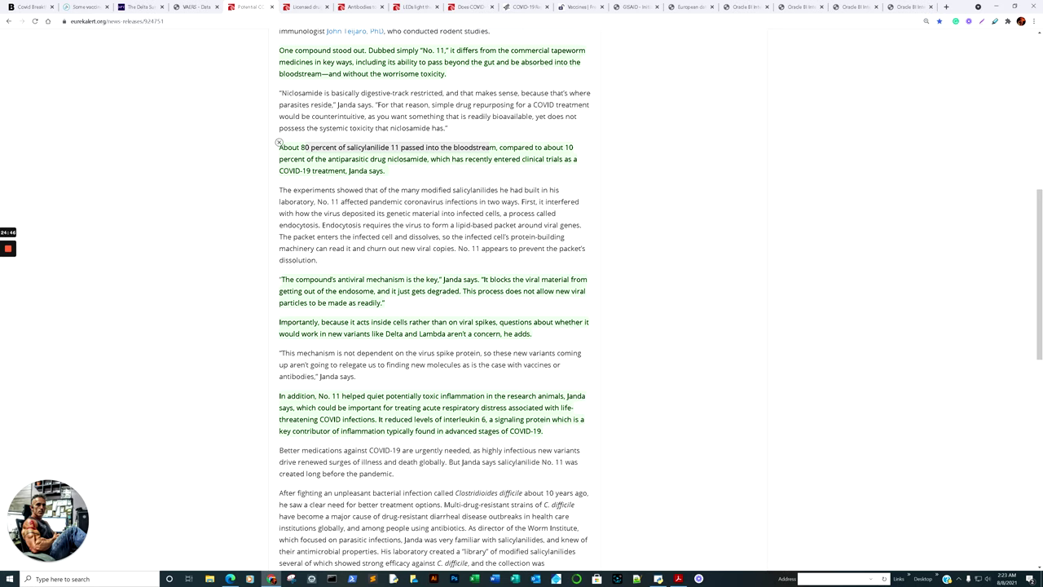
{"action": "left_click", "coordinate": [302, 6]}
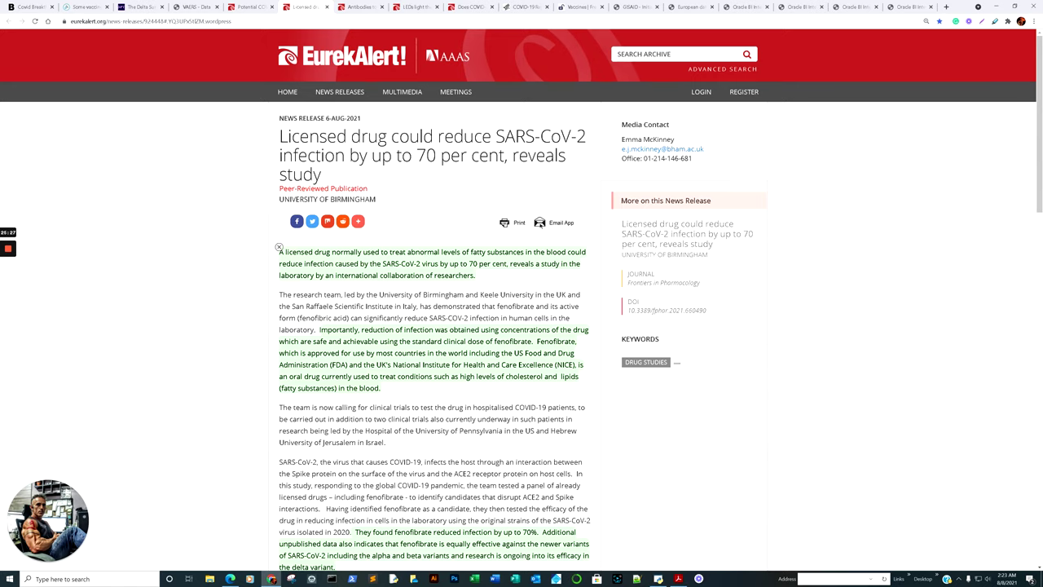
{"action": "scroll", "coordinate": [322, 270], "scroll_direction": "down", "scroll_amount": 1}
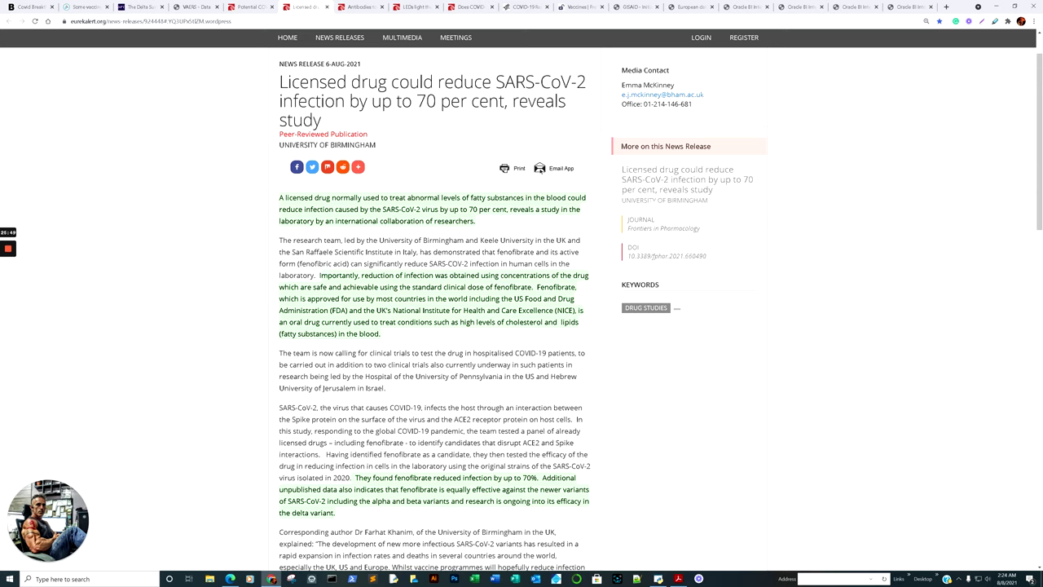
{"action": "scroll", "coordinate": [351, 310], "scroll_direction": "down", "scroll_amount": 2}
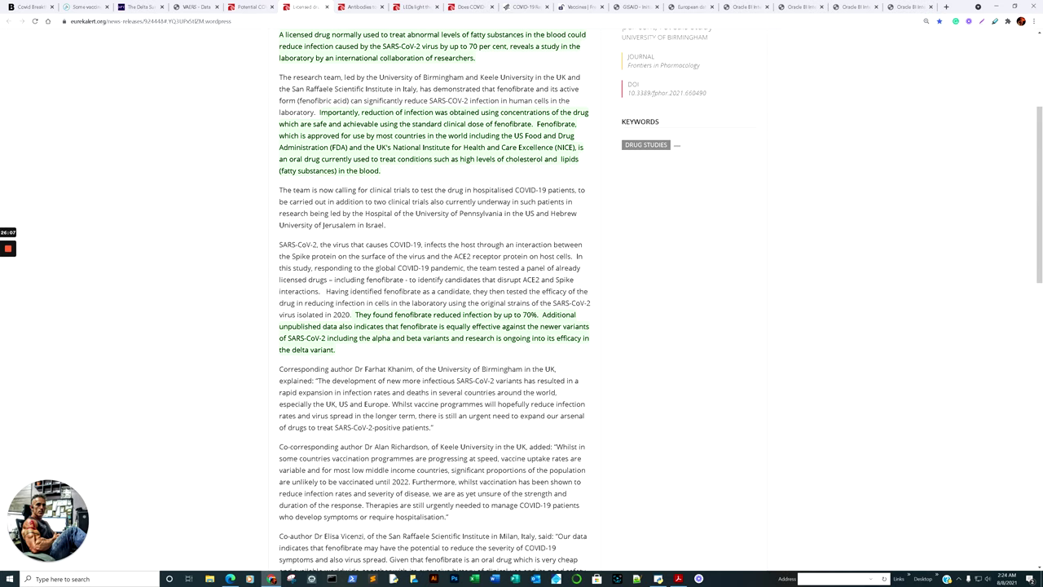
- Skim the fenofibrate release's findings on standard clinical-dose concentrations and delta-variant research
{"action": "scroll", "coordinate": [526, 347], "scroll_direction": "down", "scroll_amount": 4}
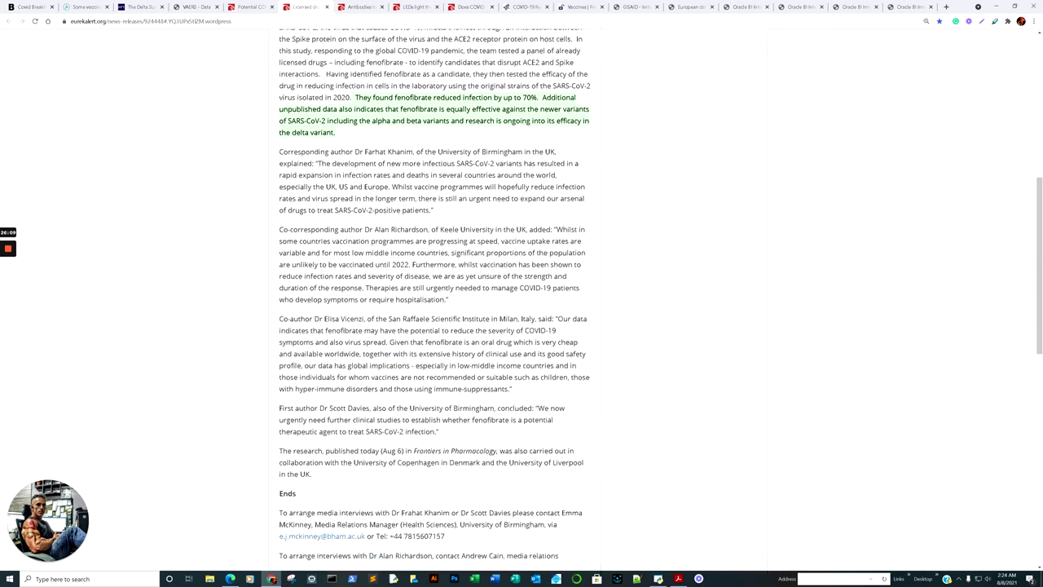
{"action": "scroll", "coordinate": [322, 324], "scroll_direction": "up", "scroll_amount": 10}
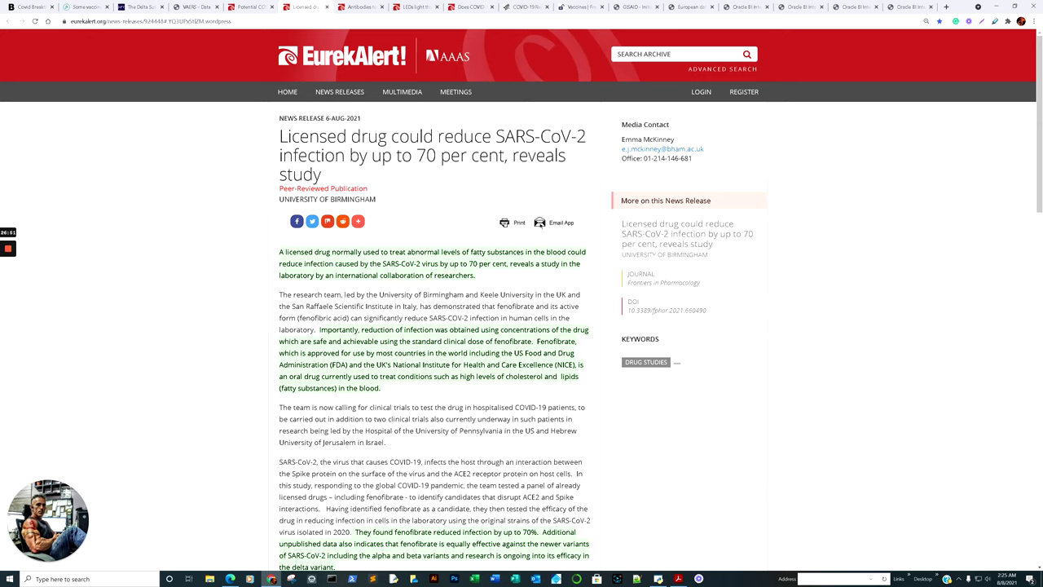
- Read the seven-month antibody release and mark 'without any evidence of re-exposure to the virus'
{"action": "key", "text": "ctrl+Tab"}
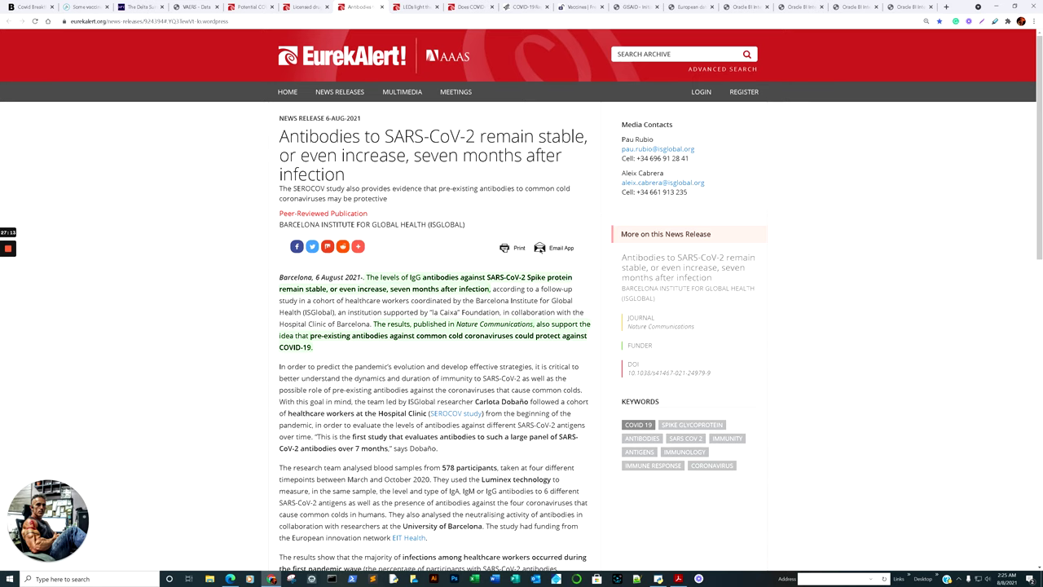
{"action": "scroll", "coordinate": [521, 326], "scroll_direction": "down", "scroll_amount": 1}
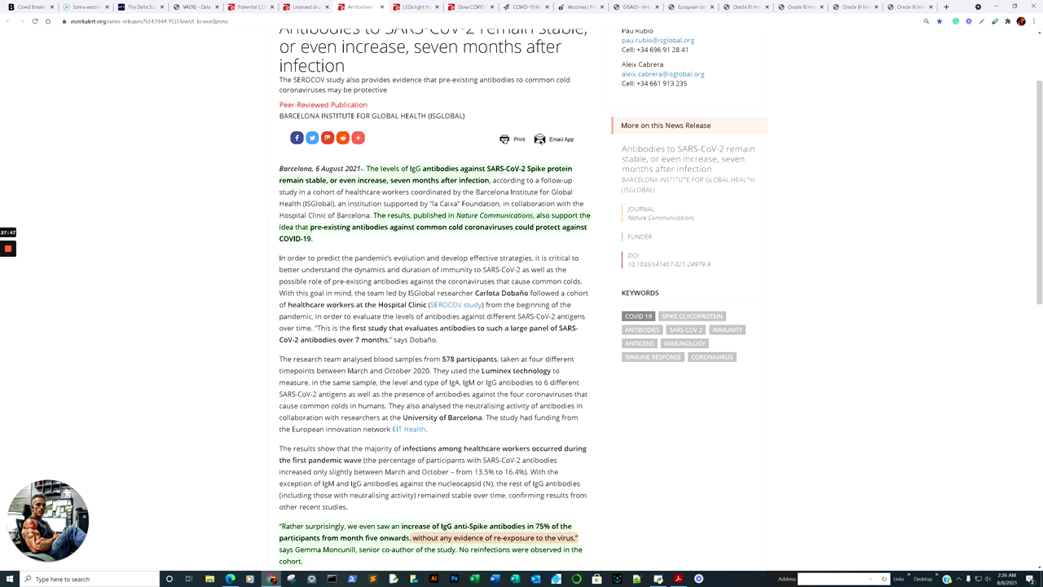
{"action": "scroll", "coordinate": [521, 296], "scroll_direction": "down", "scroll_amount": 1}
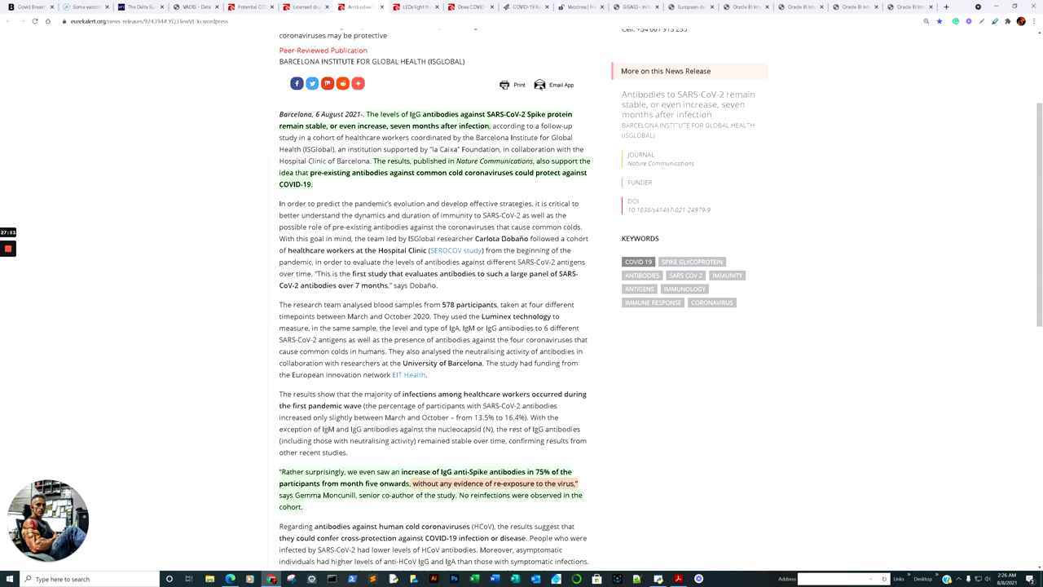
{"action": "scroll", "coordinate": [521, 297], "scroll_direction": "down", "scroll_amount": 2}
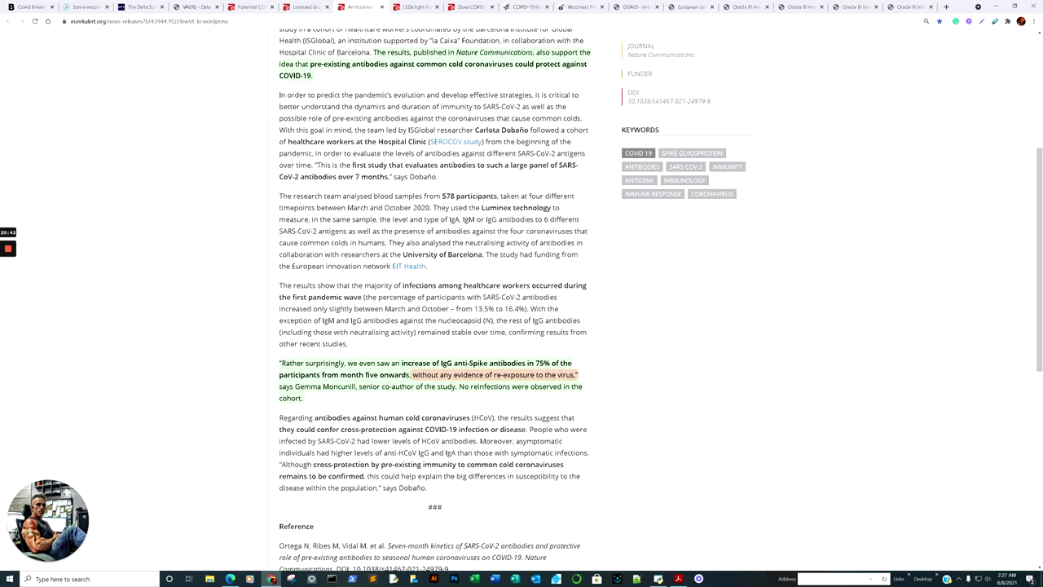
{"action": "left_click_drag", "start_coordinate": [411, 371], "coordinate": [577, 375]}
{"action": "scroll", "coordinate": [522, 301], "scroll_direction": "down", "scroll_amount": 1}
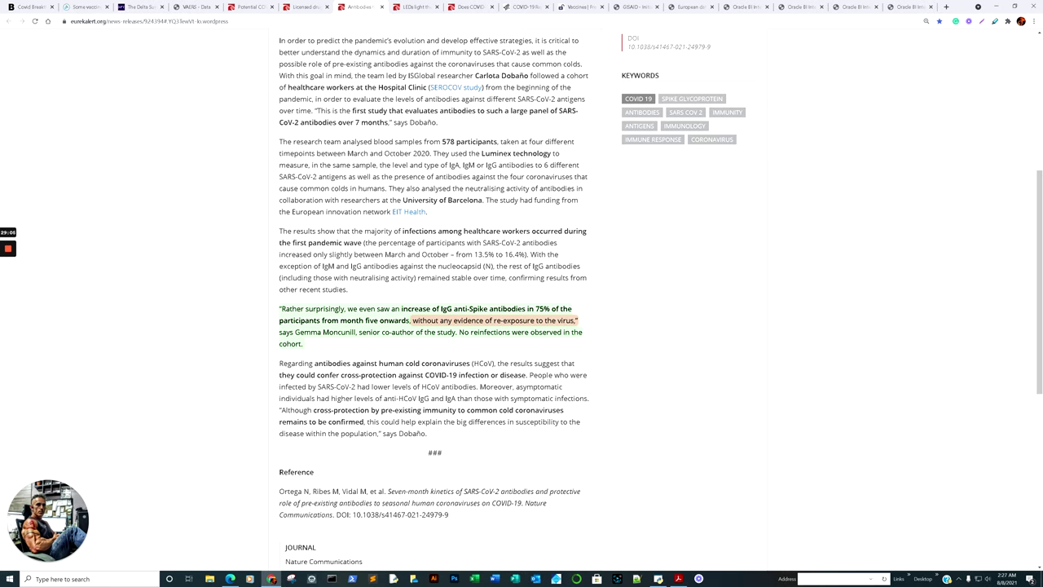
- Mark the lower HCoV antibody levels phrase and briefly highlight the asymptomatic anti-HCoV IgG text
{"action": "left_click_drag", "start_coordinate": [372, 386], "coordinate": [479, 386]}
{"action": "scroll", "coordinate": [478, 386], "scroll_direction": "down", "scroll_amount": 2}
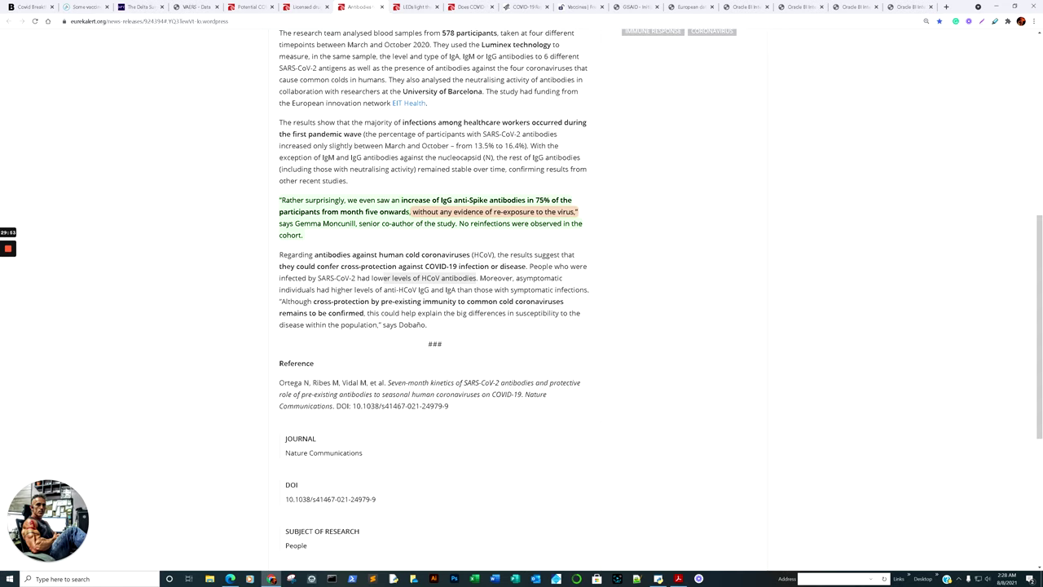
{"action": "left_click_drag", "start_coordinate": [354, 291], "coordinate": [429, 290]}
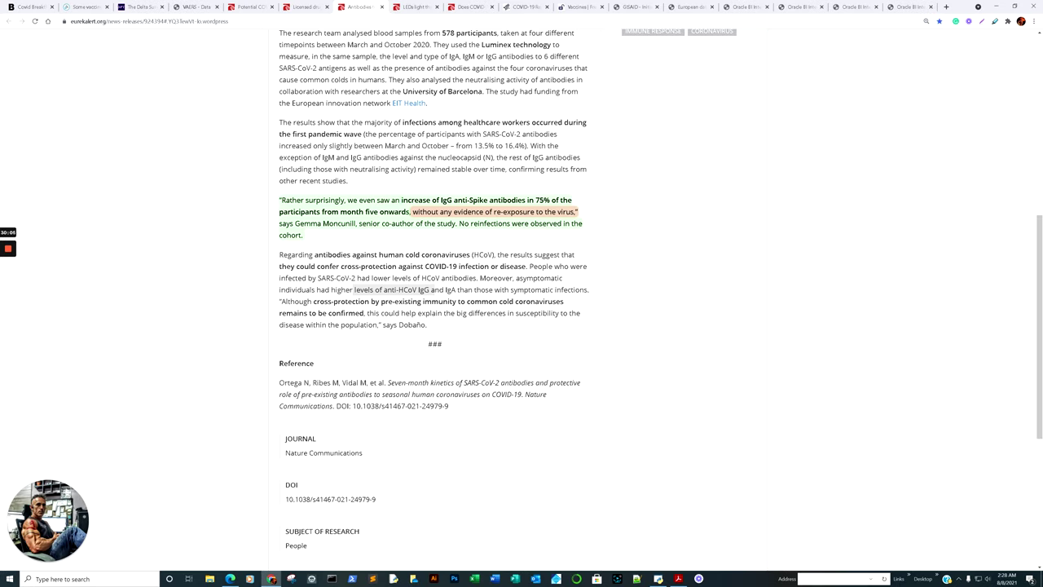
{"action": "left_click", "coordinate": [345, 295]}
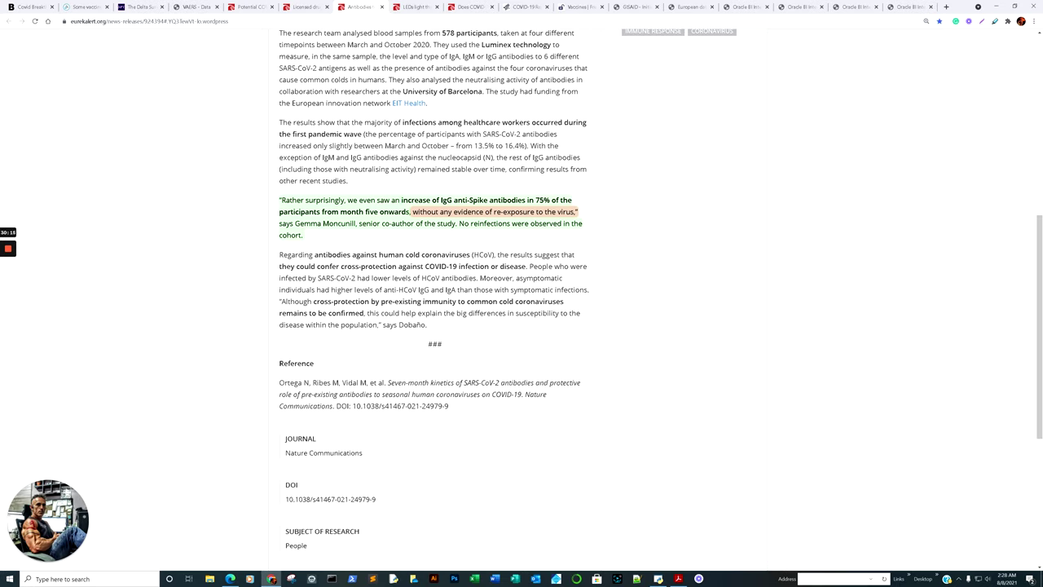
{"action": "left_click", "coordinate": [414, 7]}
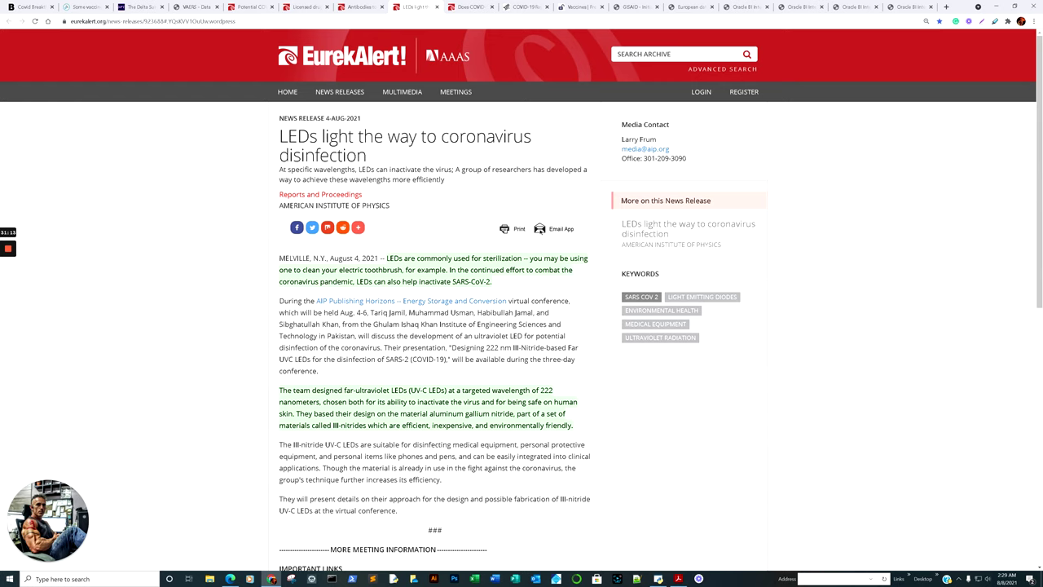
- View the vaccination and disease-flares release, then the HealthData.gov hospital capacity dataset
{"action": "left_click", "coordinate": [460, 7]}
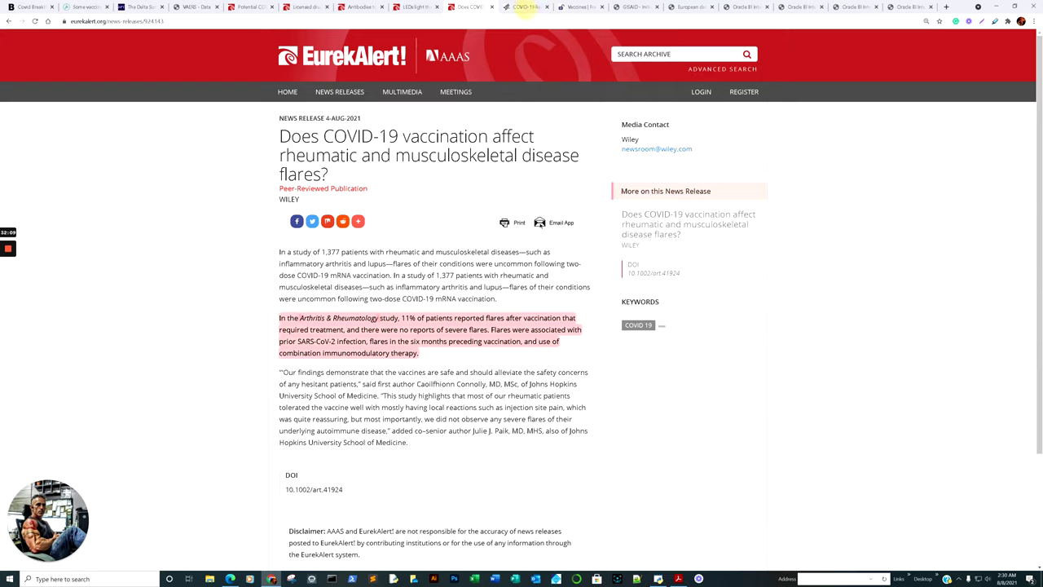
{"action": "left_click", "coordinate": [525, 6]}
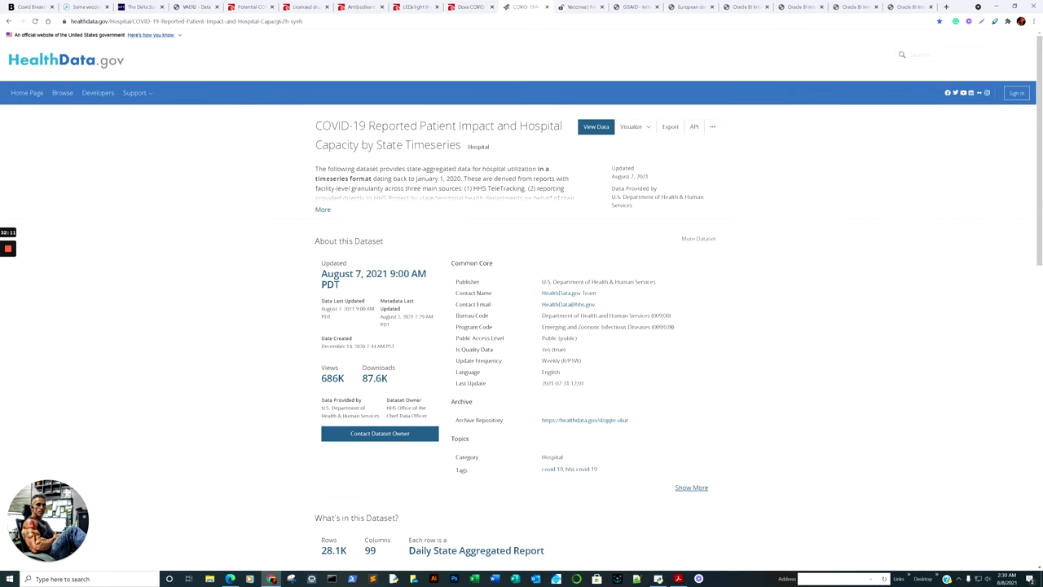
- Move from the HealthData.gov dataset to the MDPI Vaccines abstract reporting 15 deaths
{"action": "key", "text": "ctrl+Tab"}
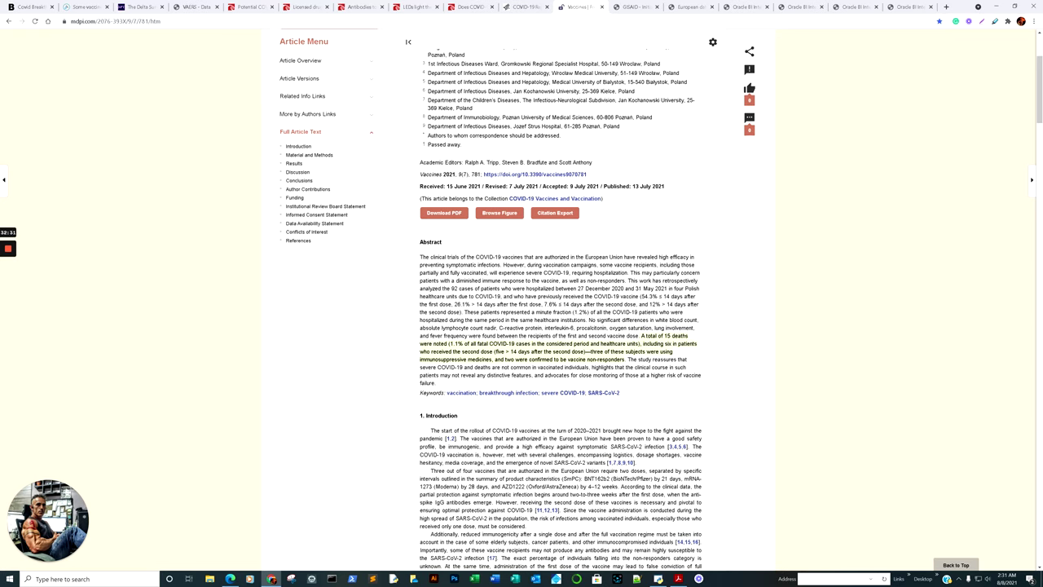
- Enlarge and inspect the MDPI Figure 1 clinical-course chart, then go to the GISAID homepage
{"action": "scroll", "coordinate": [560, 326], "scroll_direction": "up", "scroll_amount": 2}
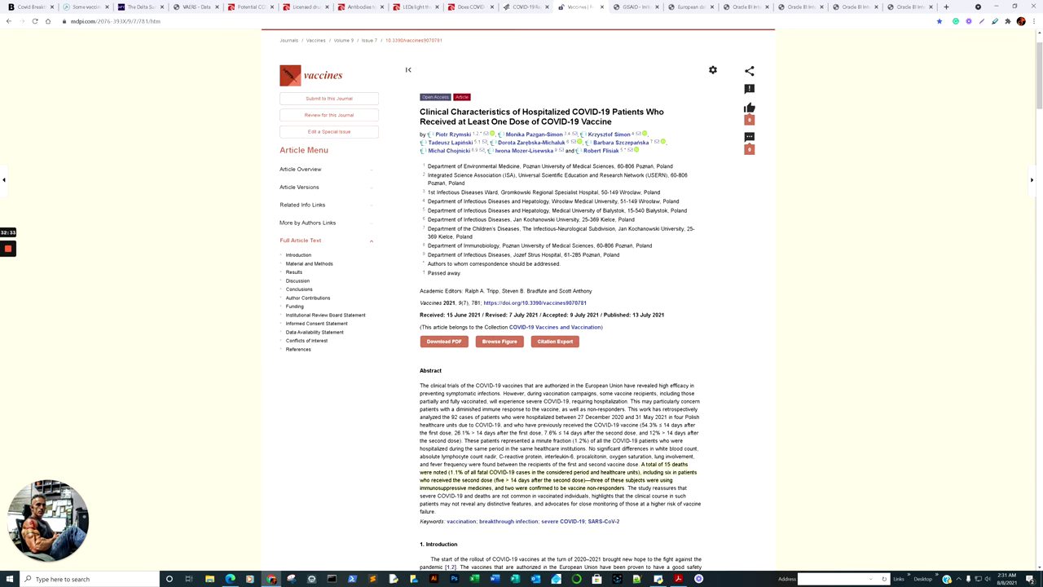
{"action": "scroll", "coordinate": [561, 326], "scroll_direction": "down", "scroll_amount": 2}
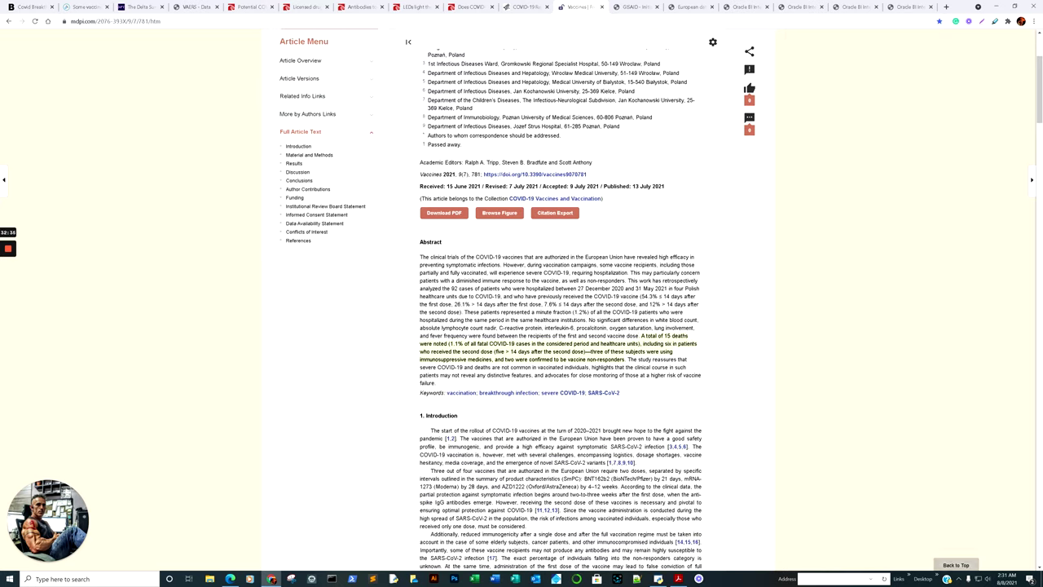
{"action": "scroll", "coordinate": [561, 326], "scroll_direction": "down", "scroll_amount": 20}
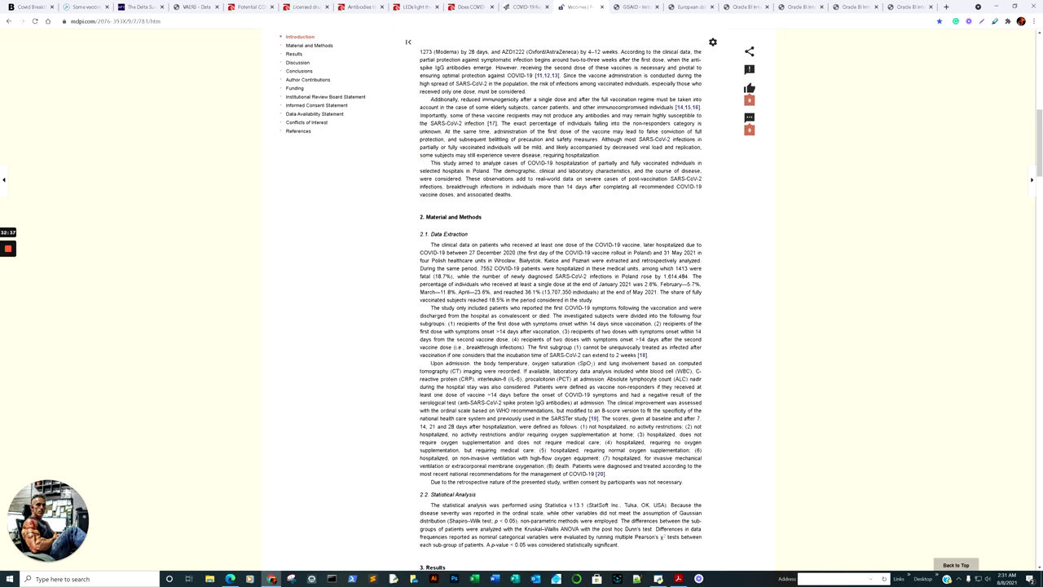
{"action": "scroll", "coordinate": [560, 326], "scroll_direction": "down", "scroll_amount": 4}
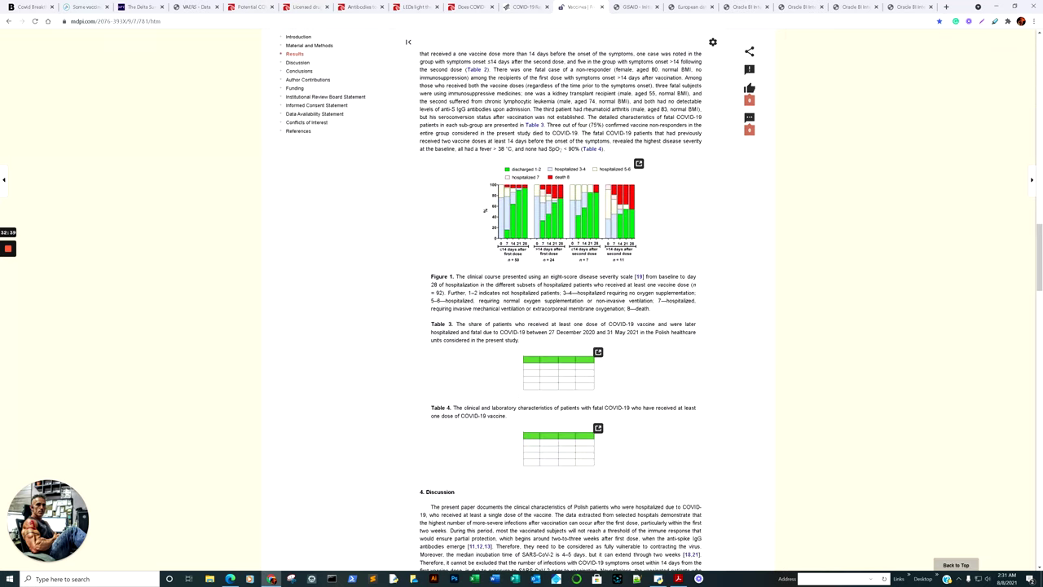
{"action": "left_click", "coordinate": [595, 206]}
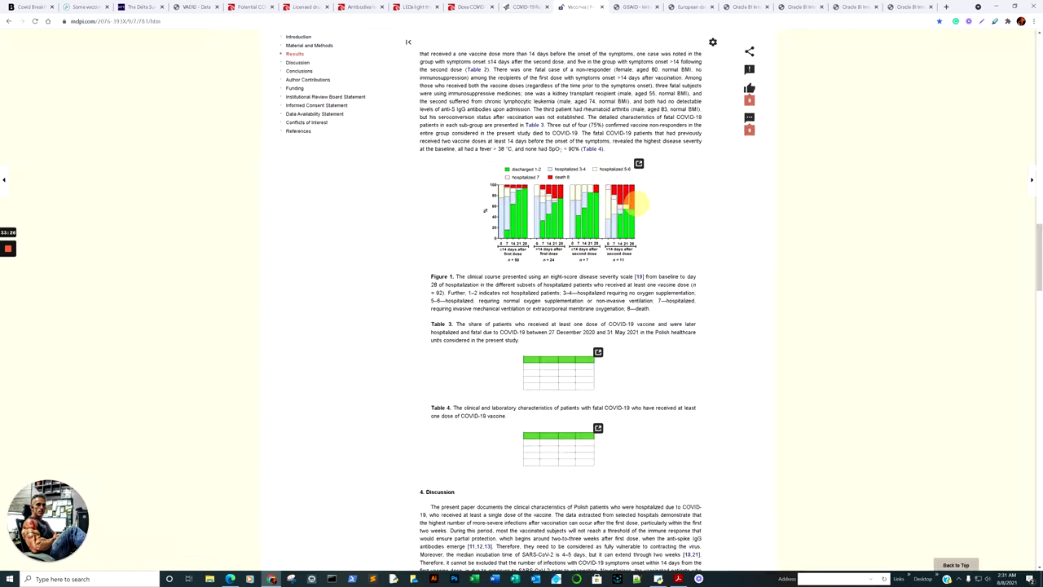
{"action": "left_click", "coordinate": [634, 201]}
{"action": "left_click", "coordinate": [637, 8]}
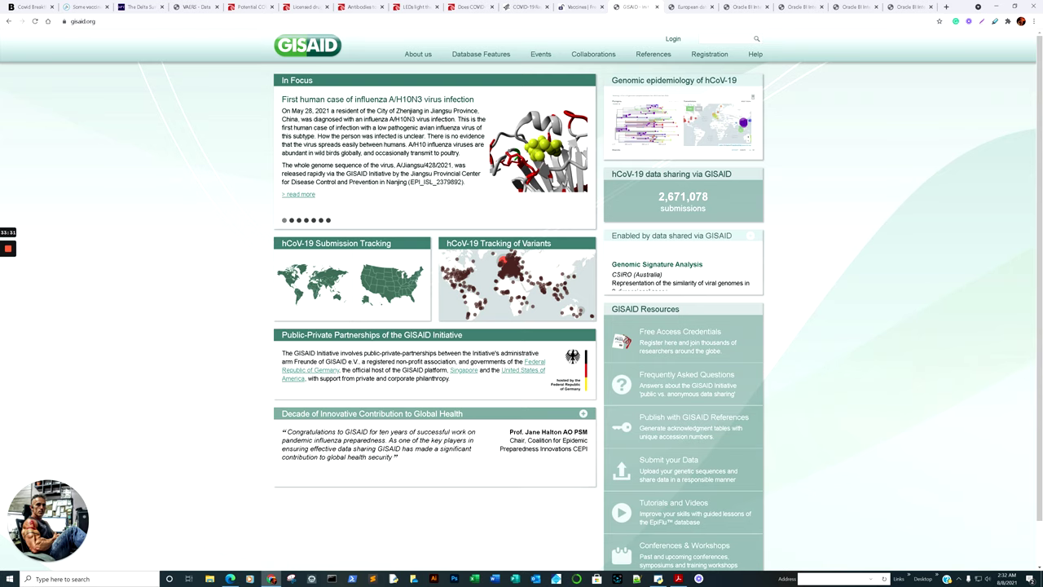
- Return EudraVigilance from the substance list to its home page, then bring up its Search page
{"action": "left_click", "coordinate": [683, 7]}
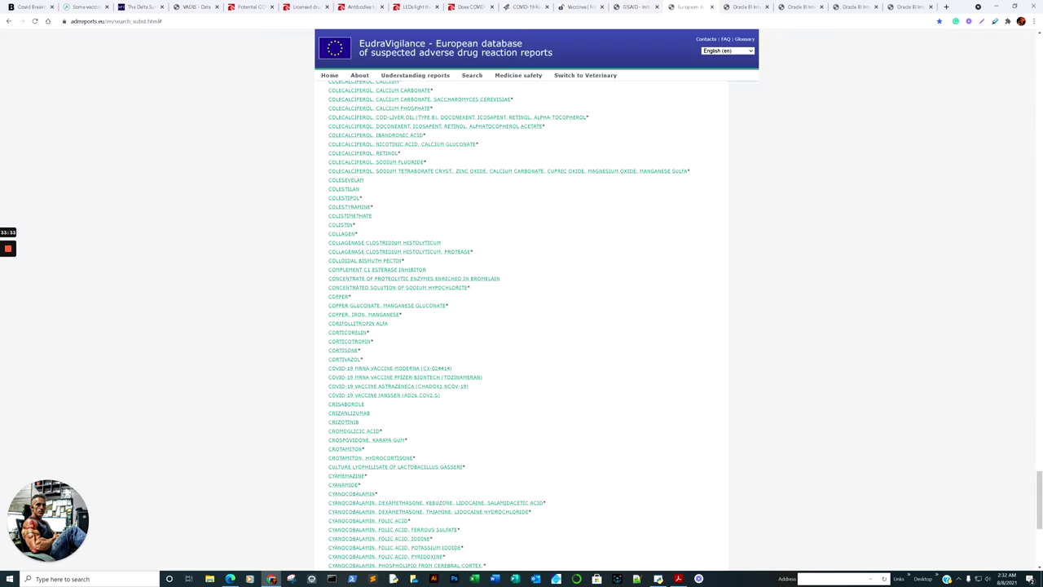
{"action": "scroll", "coordinate": [522, 326], "scroll_direction": "up", "scroll_amount": 1}
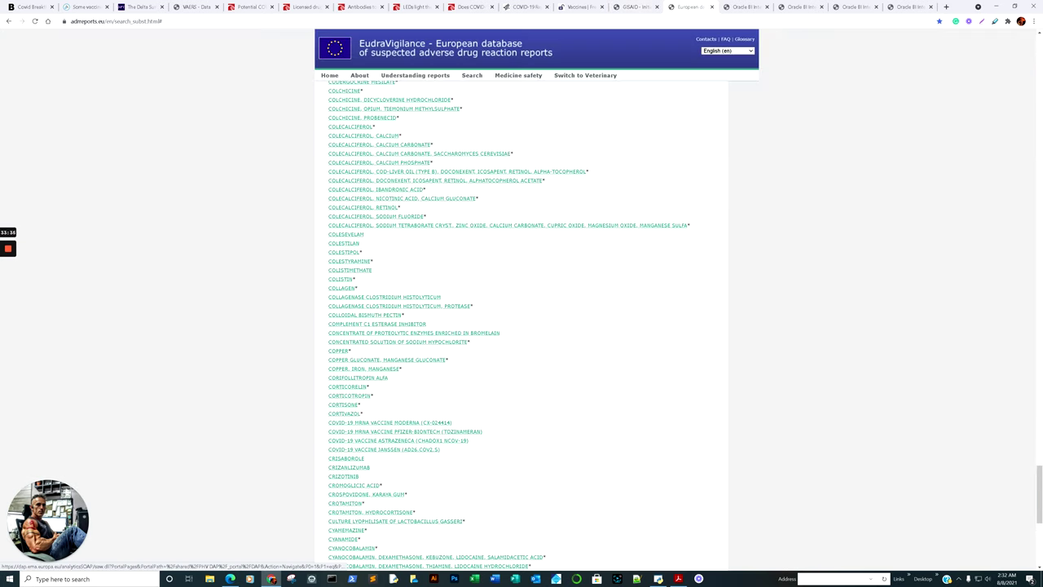
{"action": "left_click", "coordinate": [330, 75]}
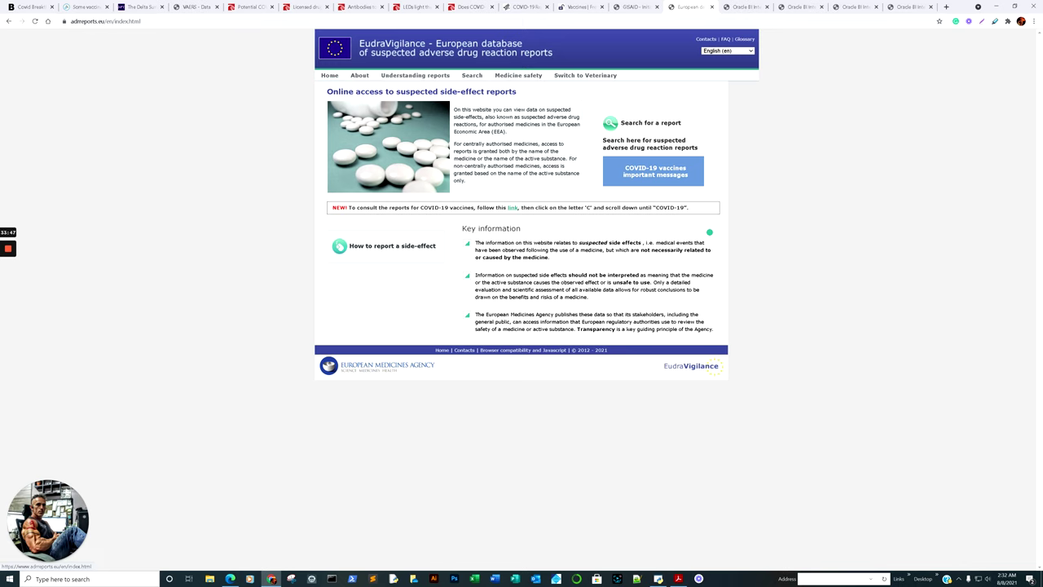
{"action": "left_click", "coordinate": [194, 6]}
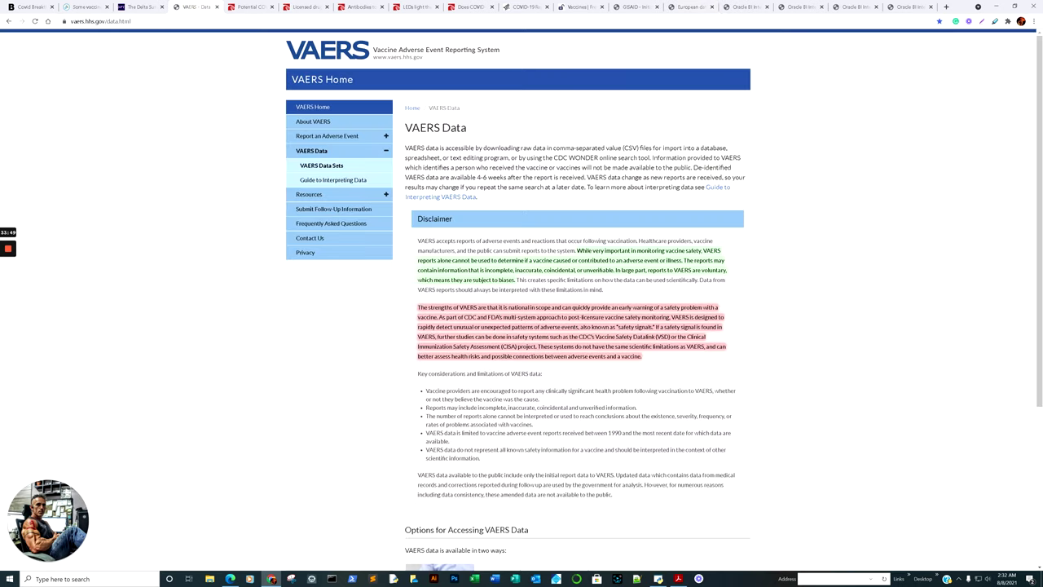
{"action": "left_click", "coordinate": [689, 7]}
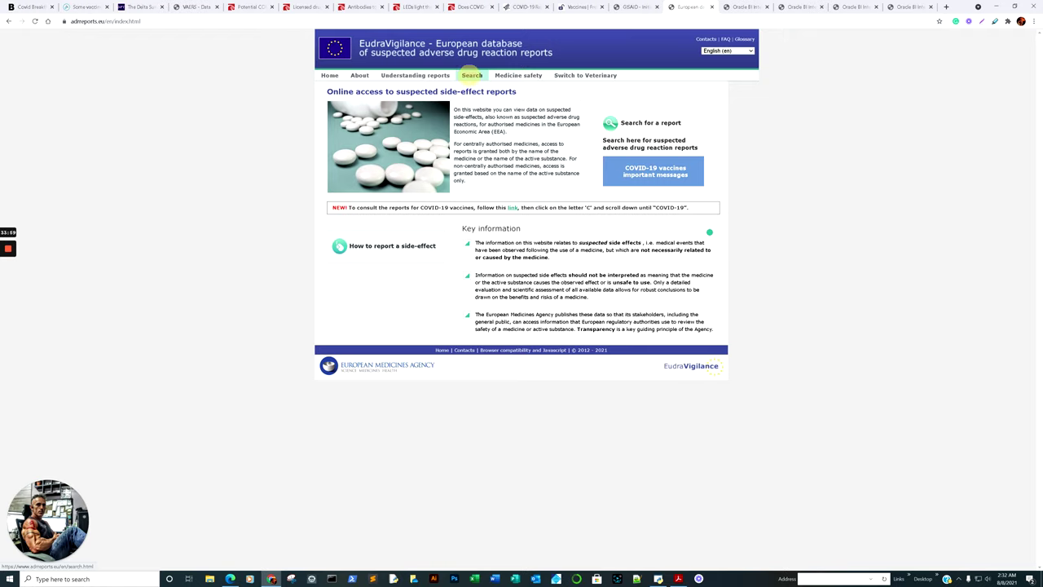
{"action": "left_click", "coordinate": [472, 75]}
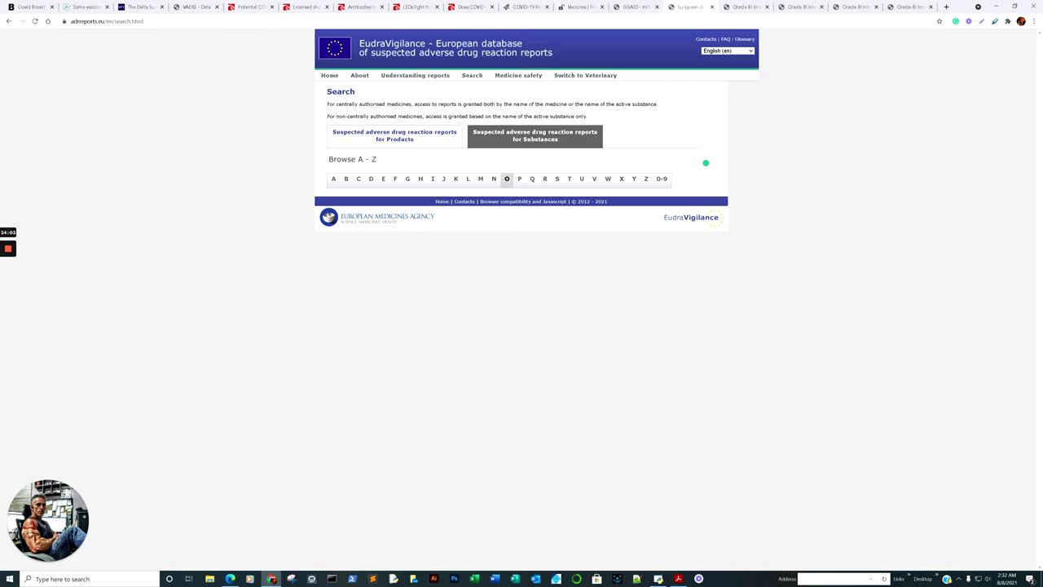
- List EudraVigilance products beginning with C and browse the results
{"action": "left_click", "coordinate": [359, 179]}
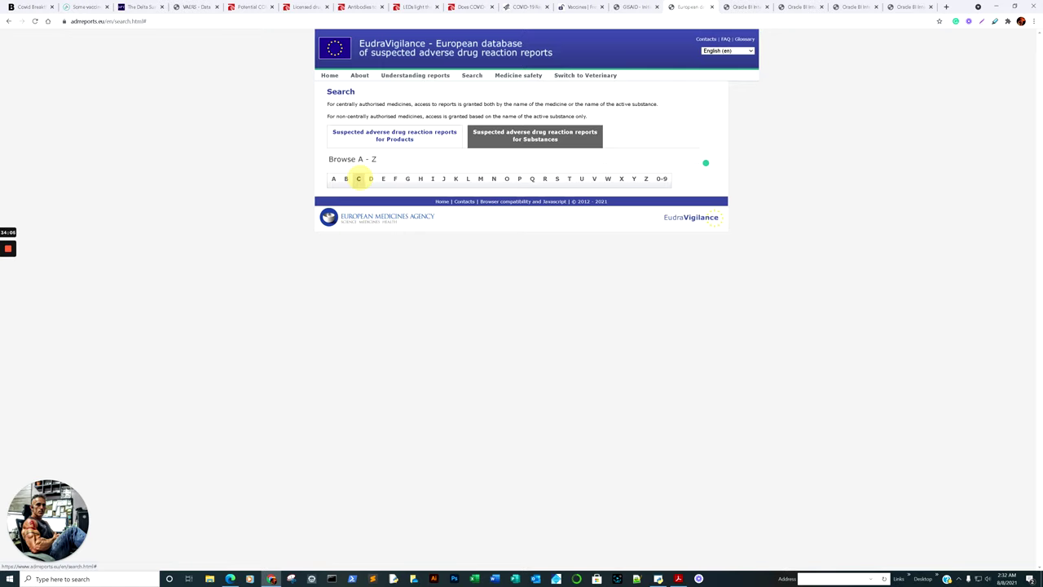
{"action": "scroll", "coordinate": [359, 179], "scroll_direction": "down", "scroll_amount": 5}
{"action": "scroll", "coordinate": [522, 326], "scroll_direction": "down", "scroll_amount": 3}
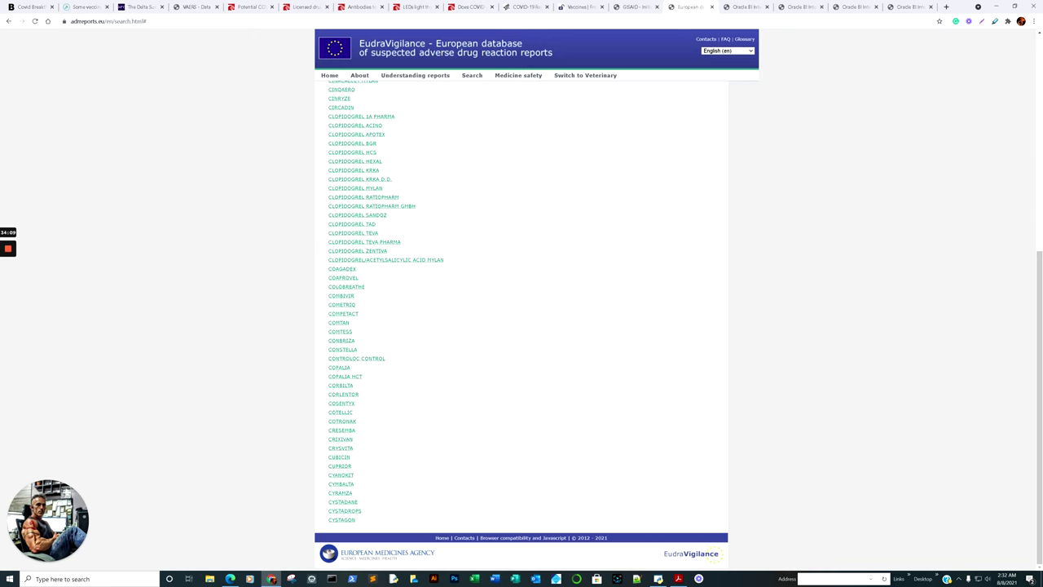
{"action": "scroll", "coordinate": [522, 326], "scroll_direction": "up", "scroll_amount": 3}
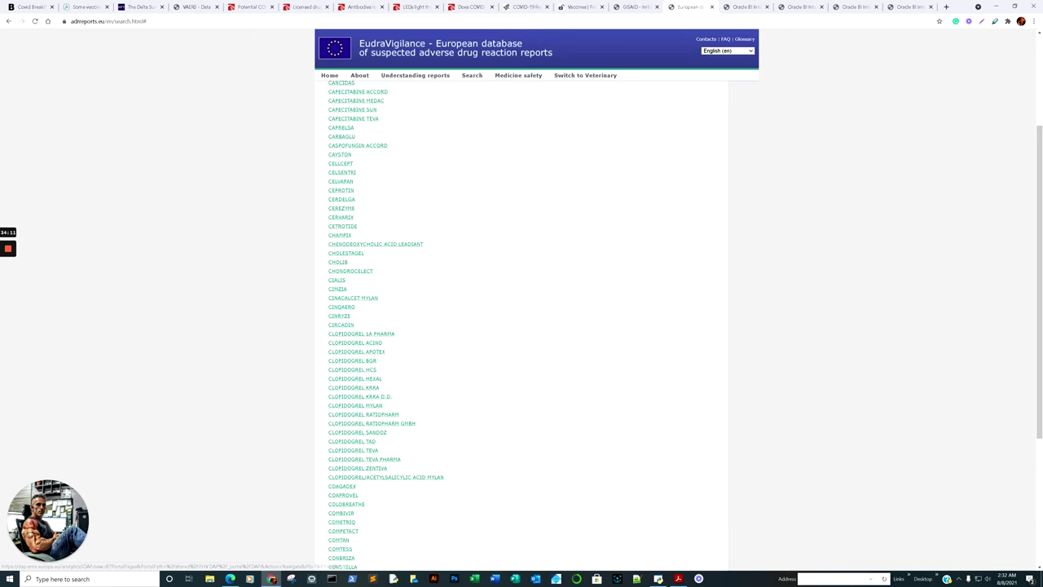
{"action": "scroll", "coordinate": [521, 326], "scroll_direction": "down", "scroll_amount": 2}
{"action": "scroll", "coordinate": [521, 326], "scroll_direction": "up", "scroll_amount": 3}
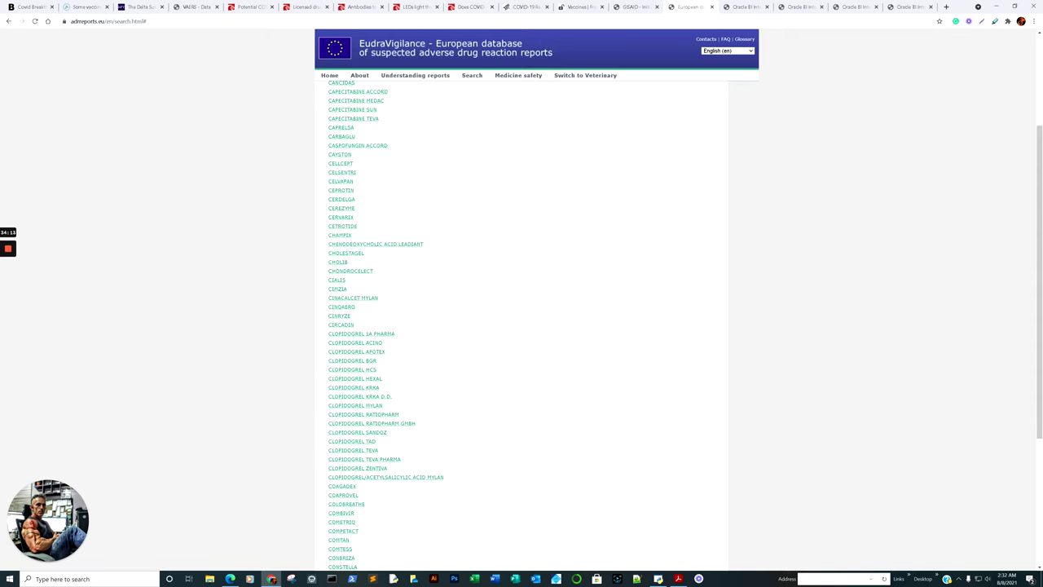
{"action": "scroll", "coordinate": [424, 137], "scroll_direction": "up", "scroll_amount": 2}
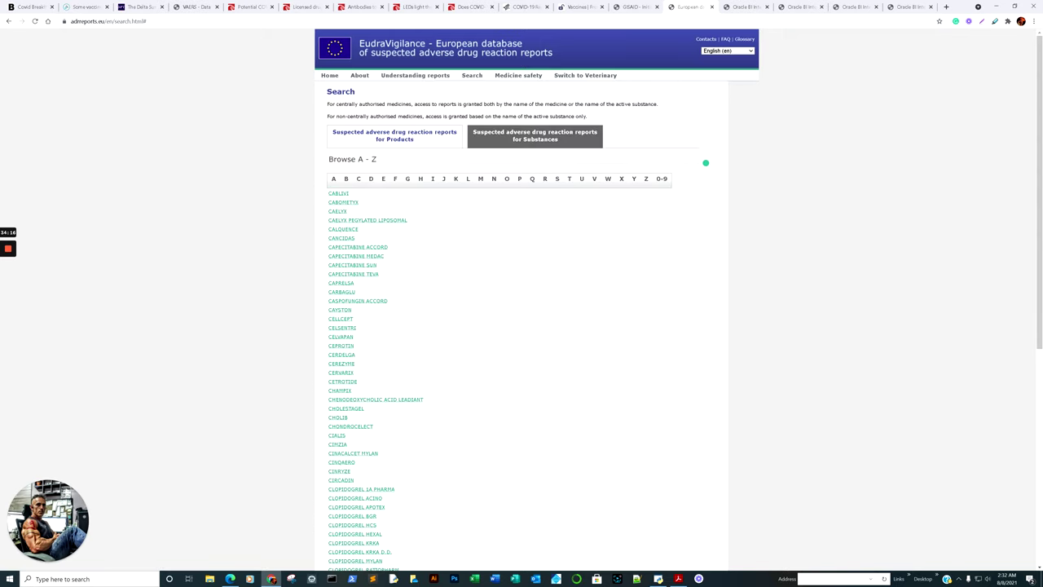
{"action": "left_click", "coordinate": [426, 137]}
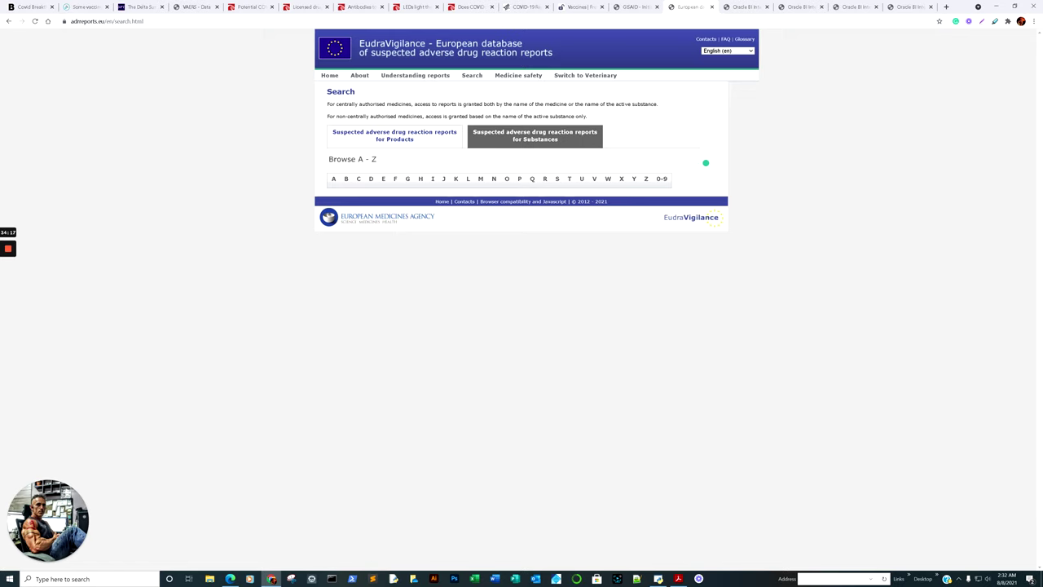
{"action": "left_click", "coordinate": [358, 178]}
{"action": "scroll", "coordinate": [383, 179], "scroll_direction": "down", "scroll_amount": 5}
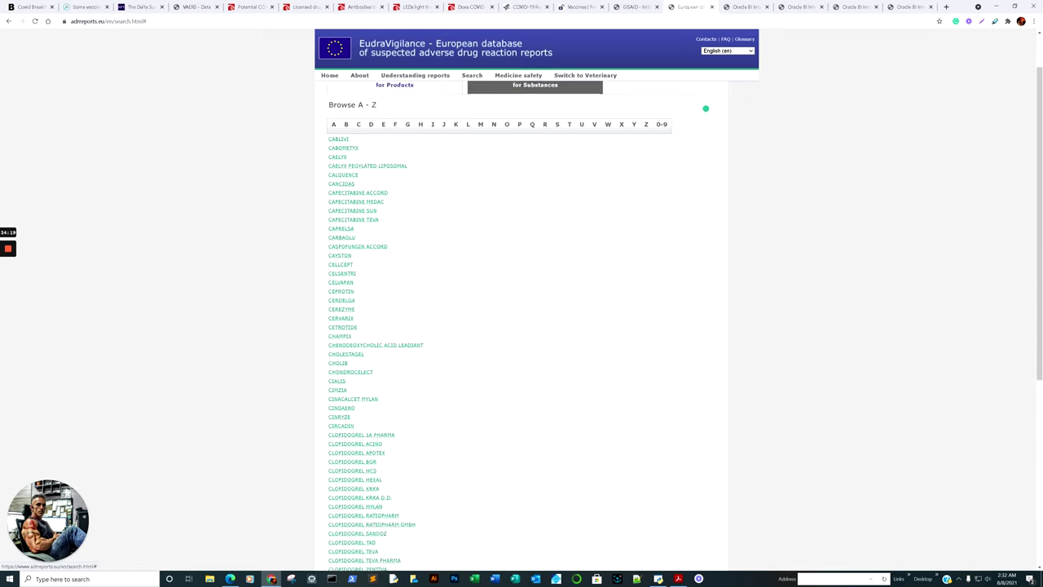
{"action": "scroll", "coordinate": [705, 163], "scroll_direction": "down", "scroll_amount": 3}
{"action": "scroll", "coordinate": [706, 163], "scroll_direction": "up", "scroll_amount": 6}
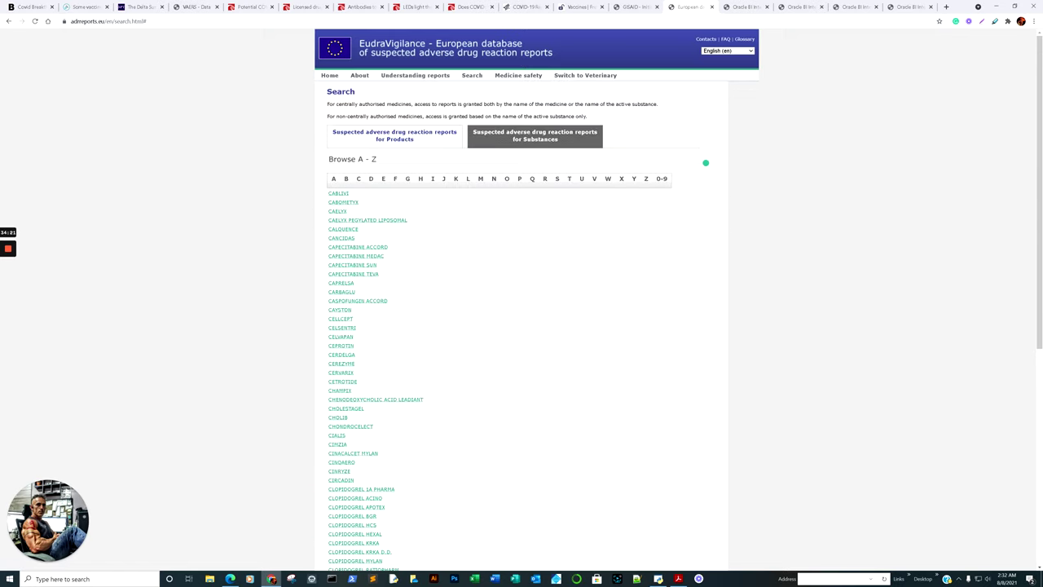
- Browse substances starting with C down to the four COVID-19 vaccine entries
{"action": "left_click", "coordinate": [521, 137]}
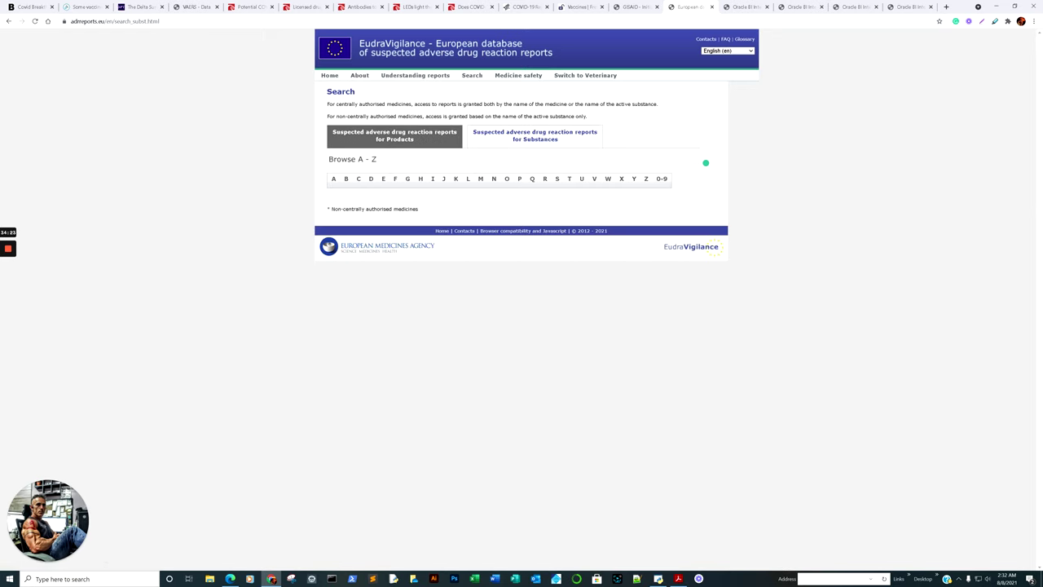
{"action": "left_click", "coordinate": [358, 178]}
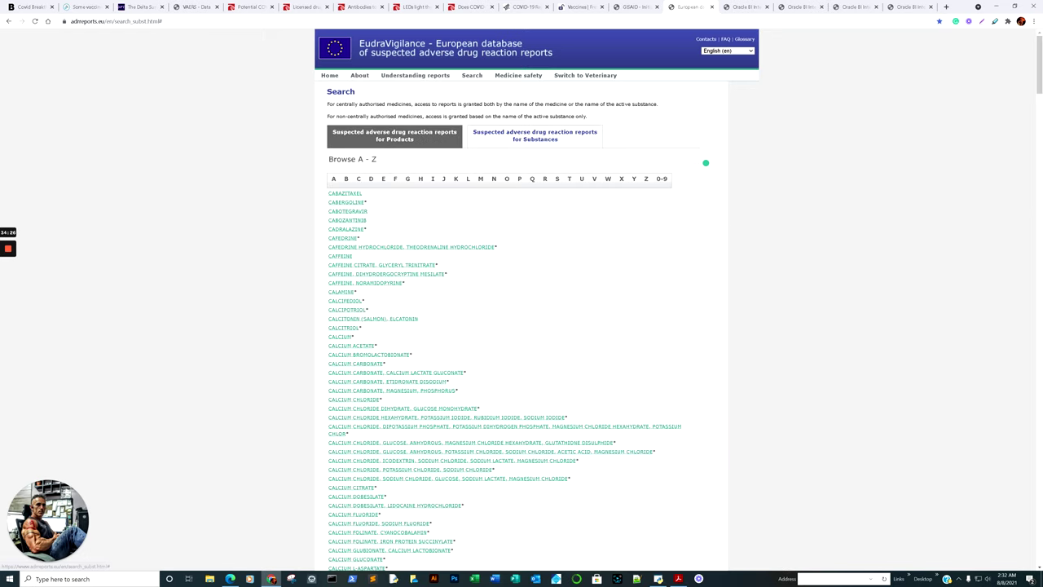
{"action": "scroll", "coordinate": [357, 178], "scroll_direction": "down", "scroll_amount": 5}
{"action": "scroll", "coordinate": [522, 326], "scroll_direction": "down", "scroll_amount": 7}
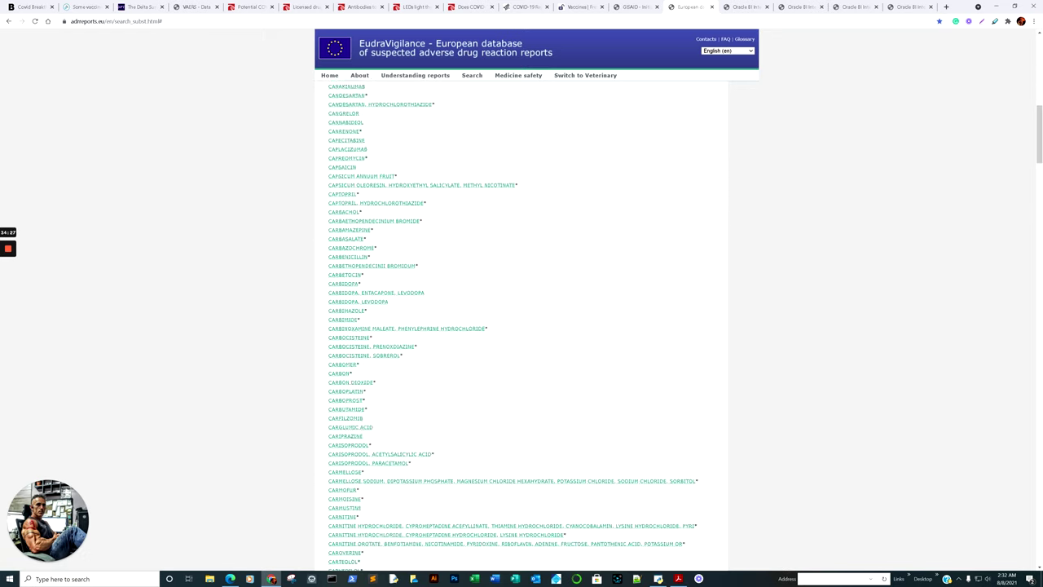
{"action": "scroll", "coordinate": [521, 326], "scroll_direction": "down", "scroll_amount": 2}
{"action": "scroll", "coordinate": [521, 326], "scroll_direction": "down", "scroll_amount": 6}
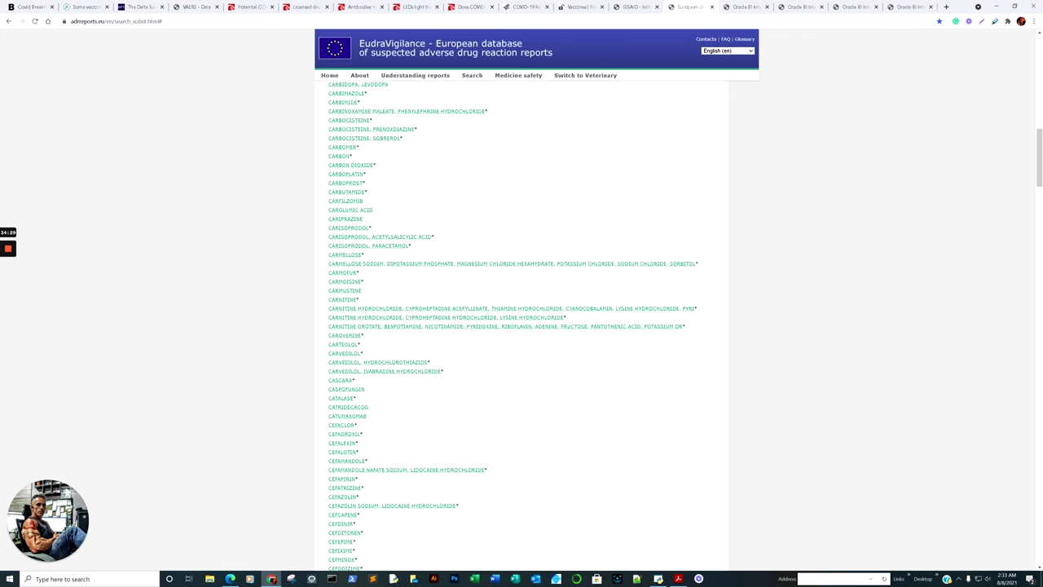
{"action": "scroll", "coordinate": [522, 325], "scroll_direction": "down", "scroll_amount": 2}
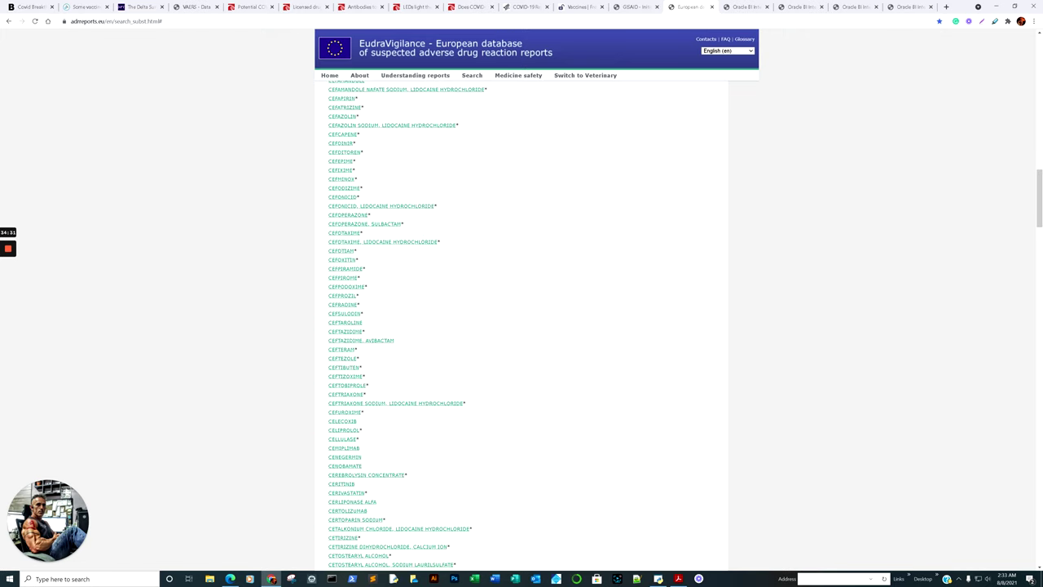
{"action": "scroll", "coordinate": [522, 326], "scroll_direction": "down", "scroll_amount": 2}
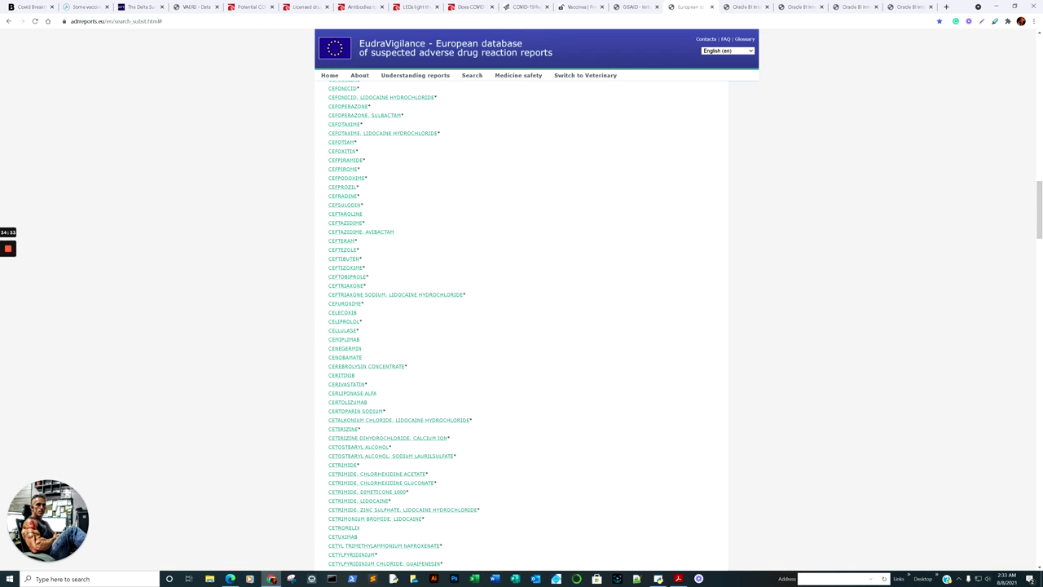
{"action": "scroll", "coordinate": [521, 325], "scroll_direction": "down", "scroll_amount": 18}
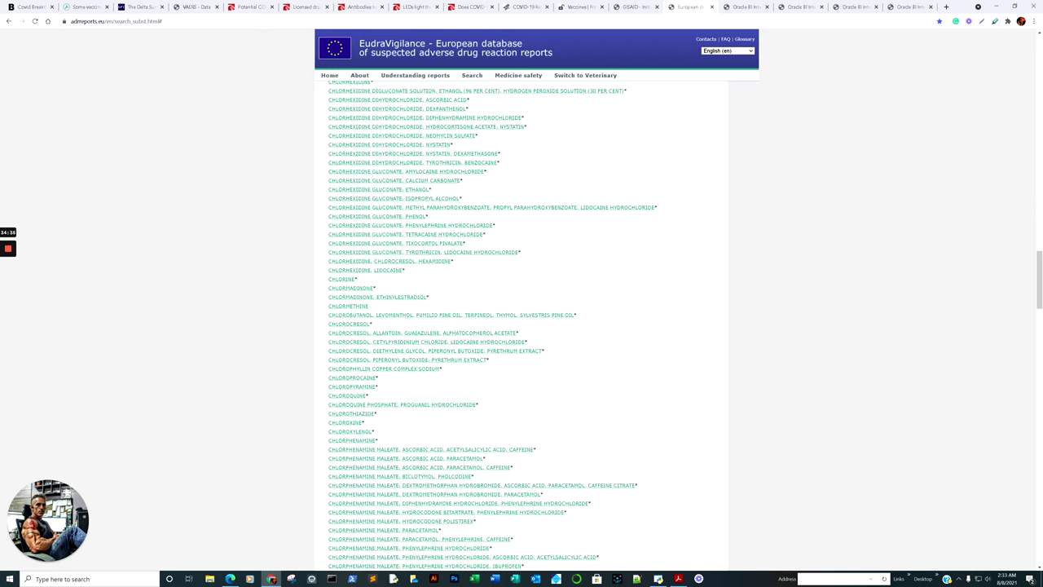
{"action": "scroll", "coordinate": [522, 326], "scroll_direction": "down", "scroll_amount": 3}
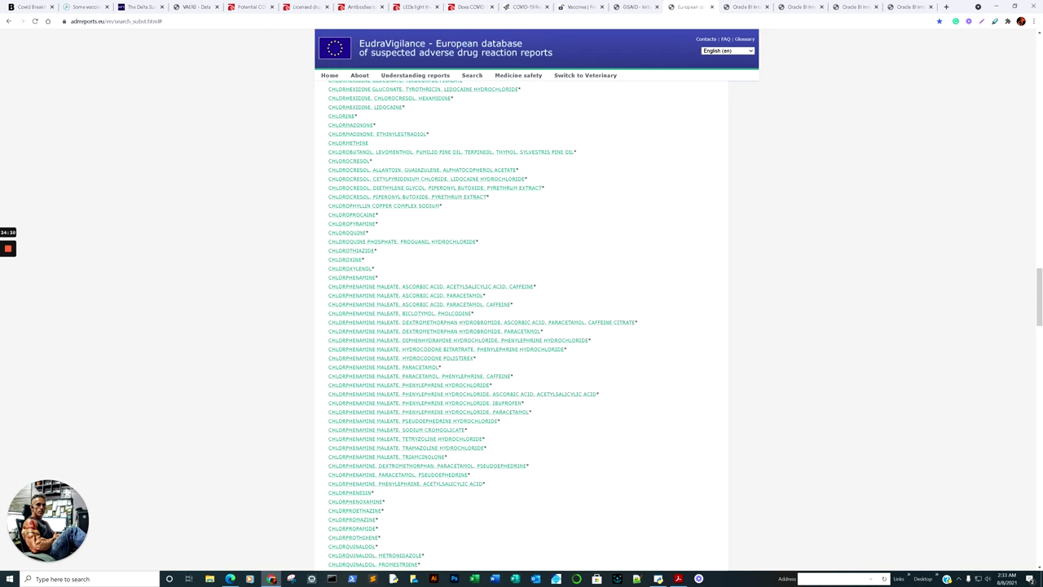
{"action": "scroll", "coordinate": [522, 325], "scroll_direction": "down", "scroll_amount": 8}
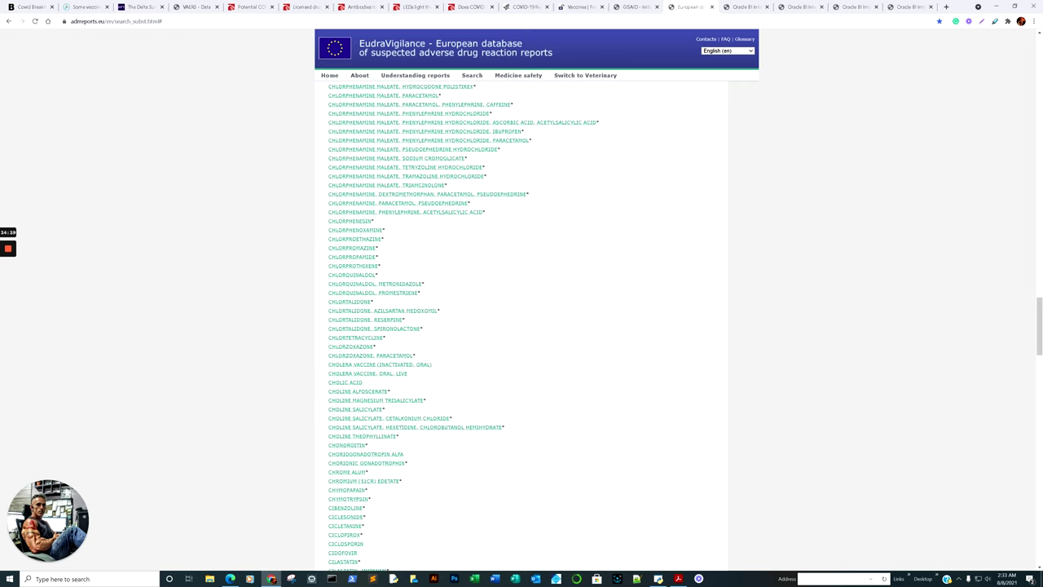
{"action": "scroll", "coordinate": [521, 326], "scroll_direction": "down", "scroll_amount": 16}
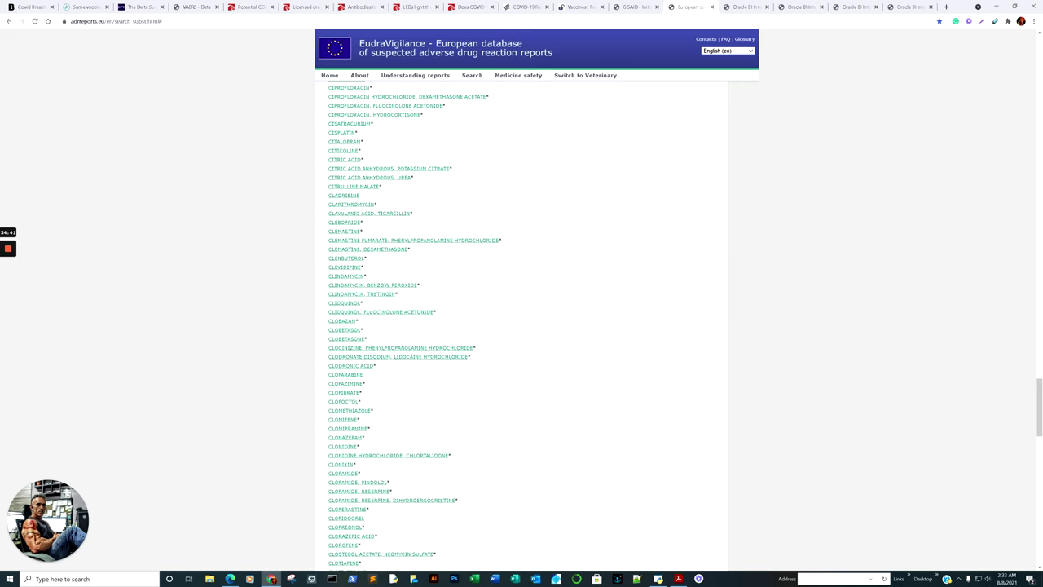
{"action": "scroll", "coordinate": [521, 326], "scroll_direction": "down", "scroll_amount": 20}
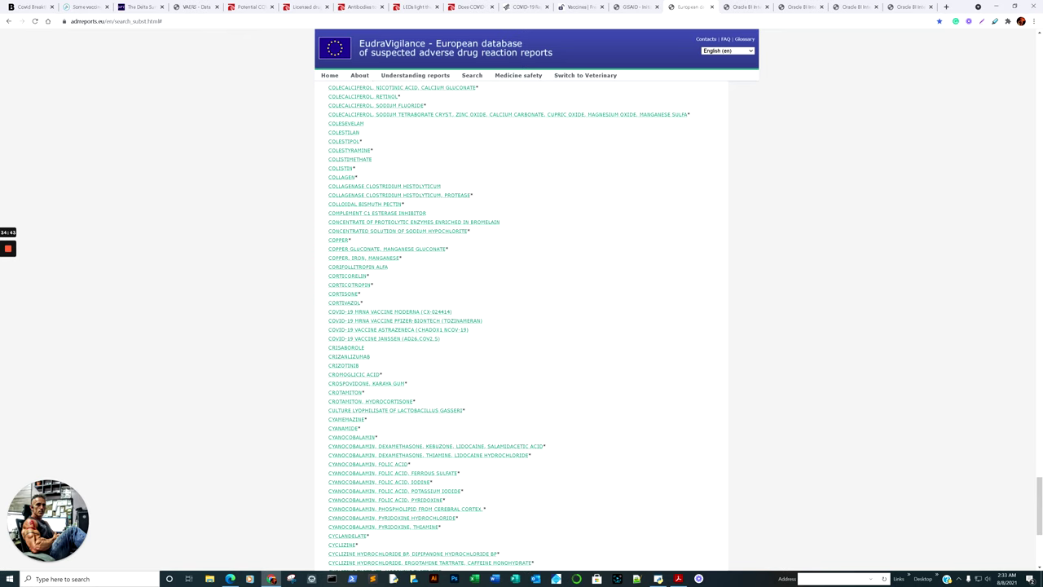
{"action": "scroll", "coordinate": [521, 326], "scroll_direction": "up", "scroll_amount": 5}
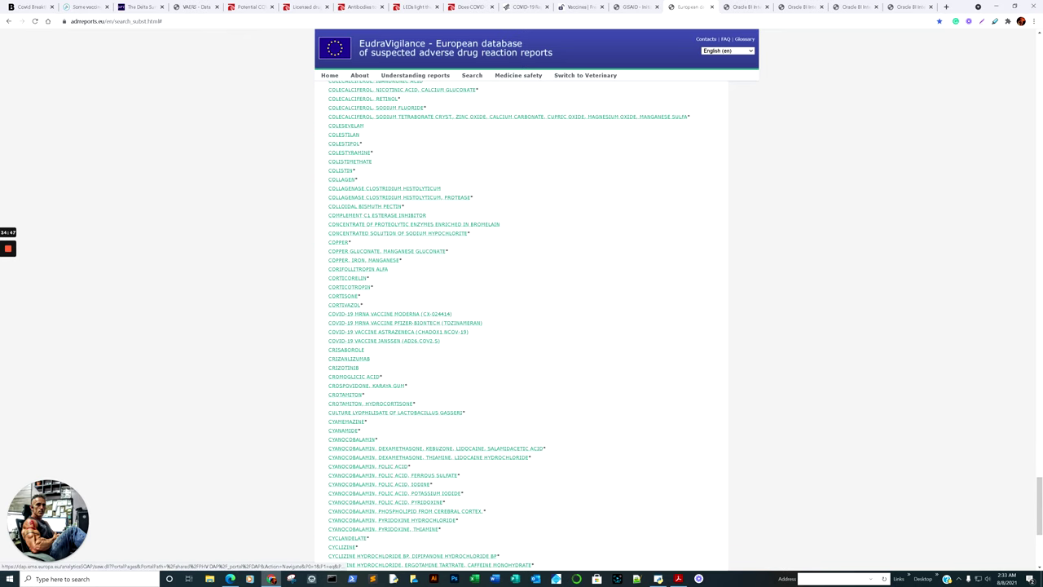
- Step through the AstraZeneca, Moderna and Tozinameran case reports, then scroll the substance list
{"action": "key", "text": "ctrl+Tab"}
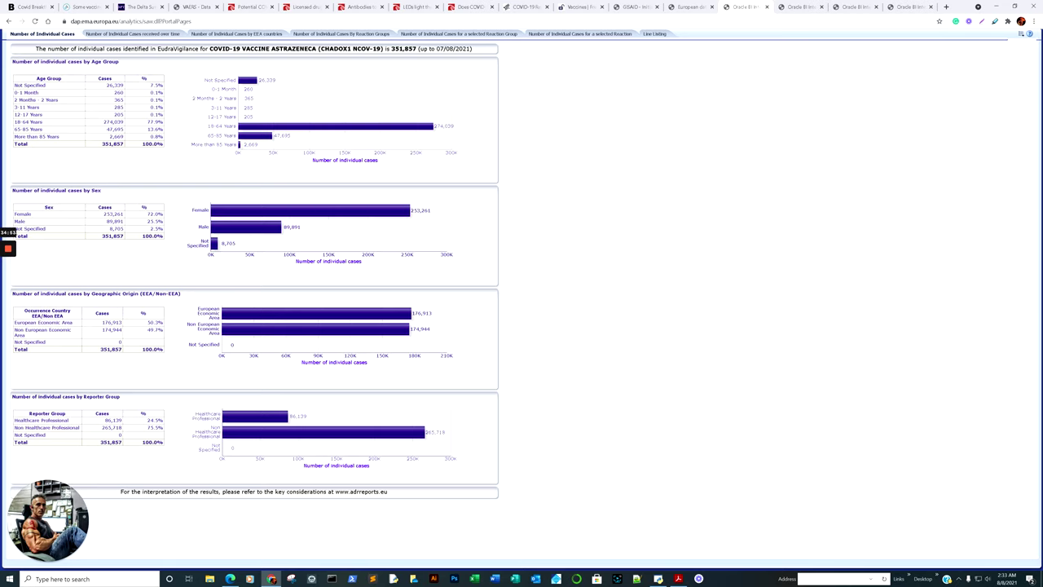
{"action": "key", "text": "ctrl+Tab"}
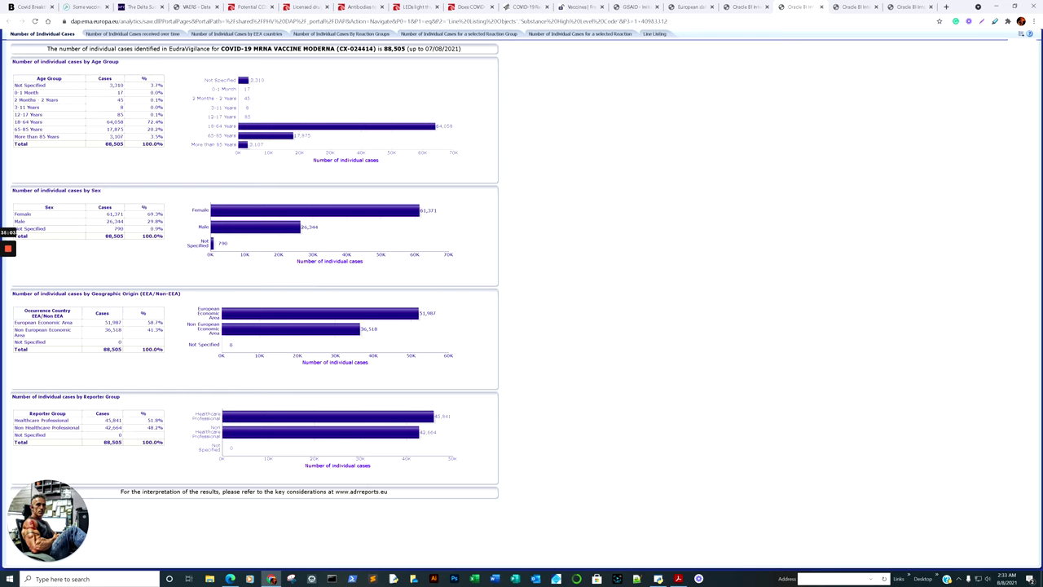
{"action": "key", "text": "ctrl+Tab"}
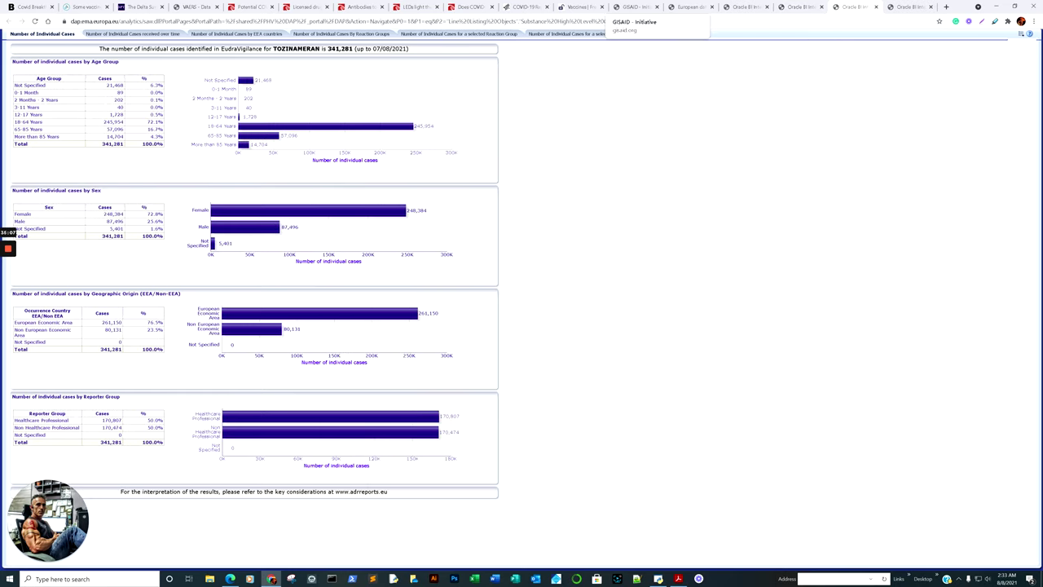
{"action": "left_click", "coordinate": [691, 6]}
{"action": "scroll", "coordinate": [521, 326], "scroll_direction": "down", "scroll_amount": 1}
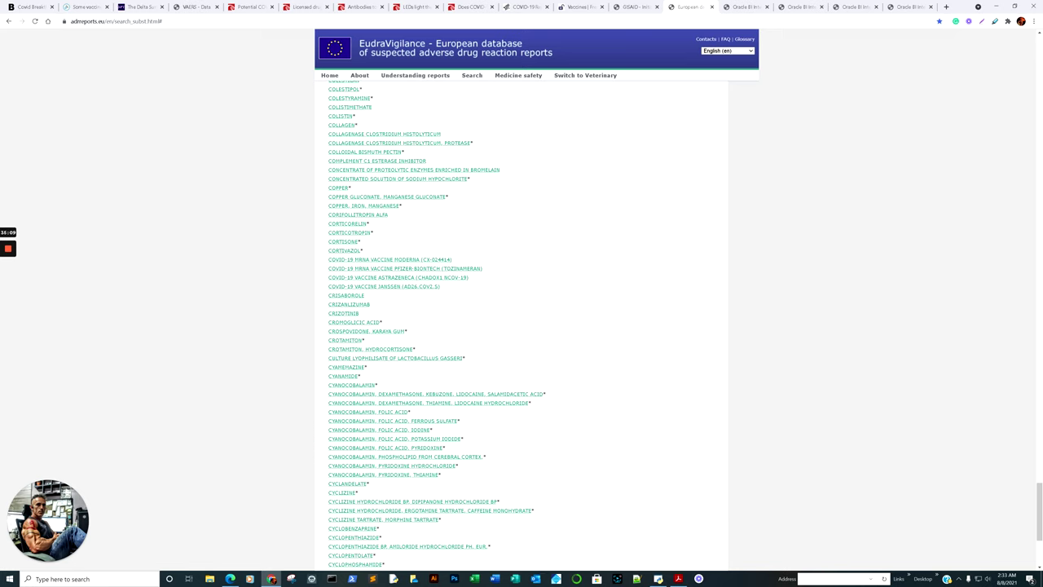
{"action": "scroll", "coordinate": [521, 325], "scroll_direction": "down", "scroll_amount": 1}
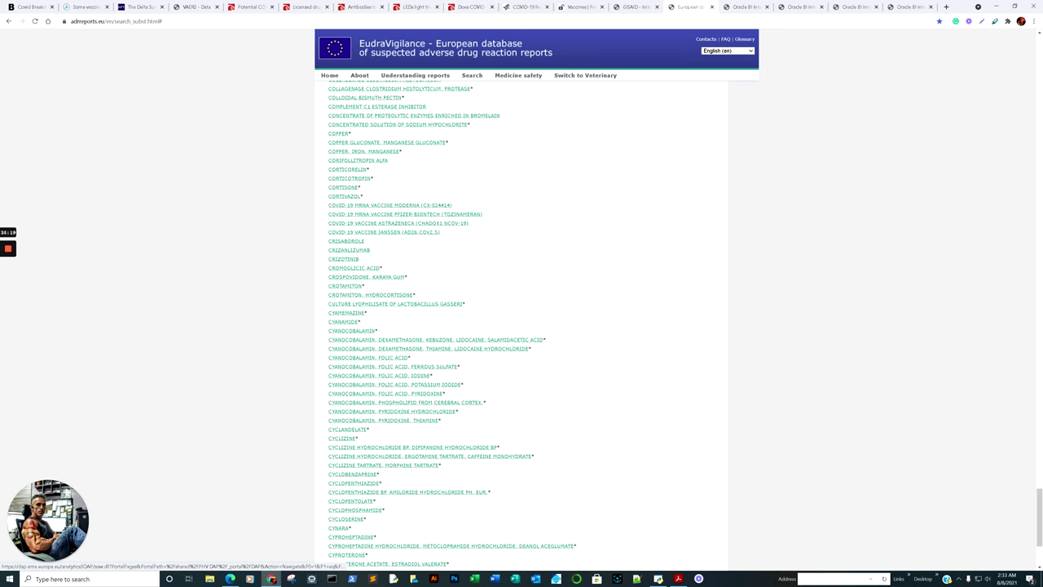
- Cycle through the reports again to the COVID-19 Vaccine Janssen report (21,143 cases), then switch to JupyterLab
{"action": "key", "text": "ctrl+Tab"}
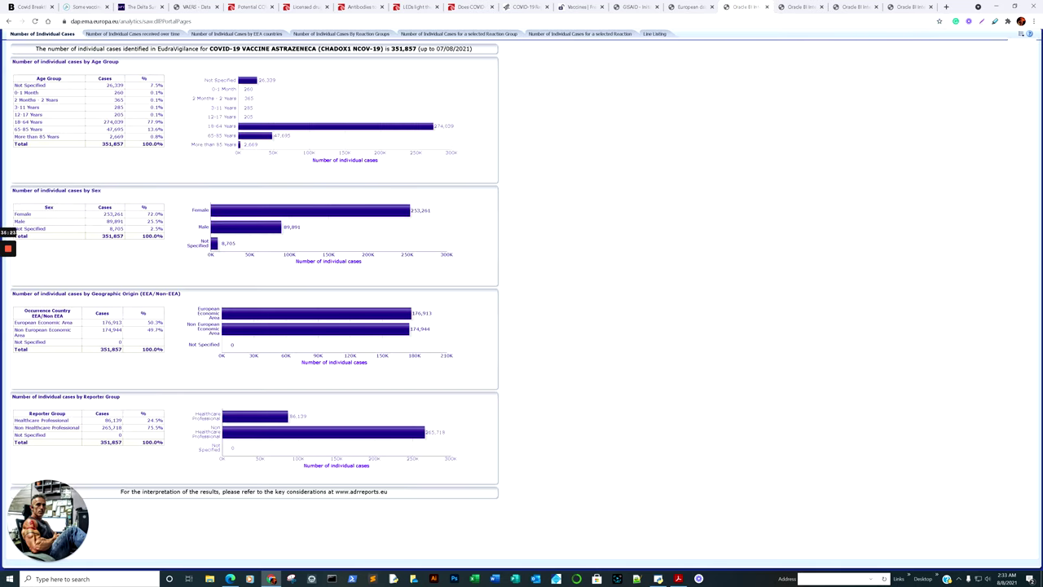
{"action": "key", "text": "ctrl+Tab"}
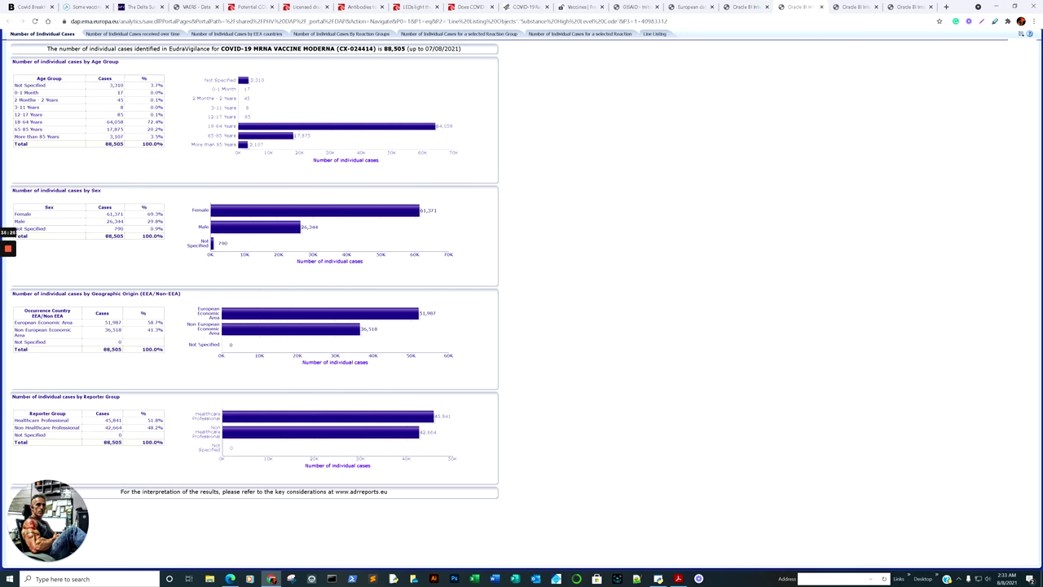
{"action": "key", "text": "ctrl+Tab"}
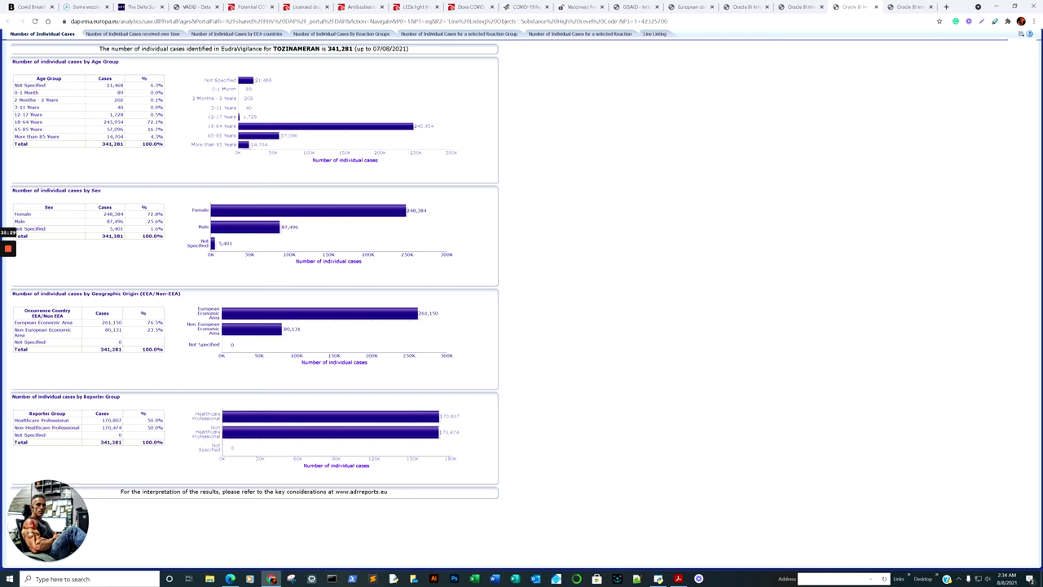
{"action": "key", "text": "ctrl+Tab"}
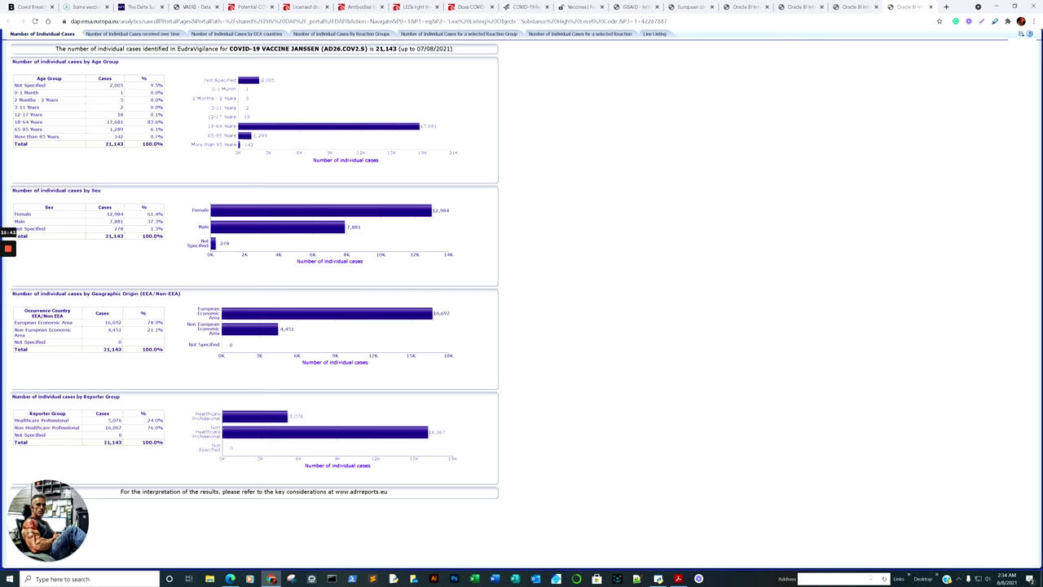
{"action": "mouse_move", "coordinate": [231, 578]}
{"action": "left_click", "coordinate": [230, 541]}
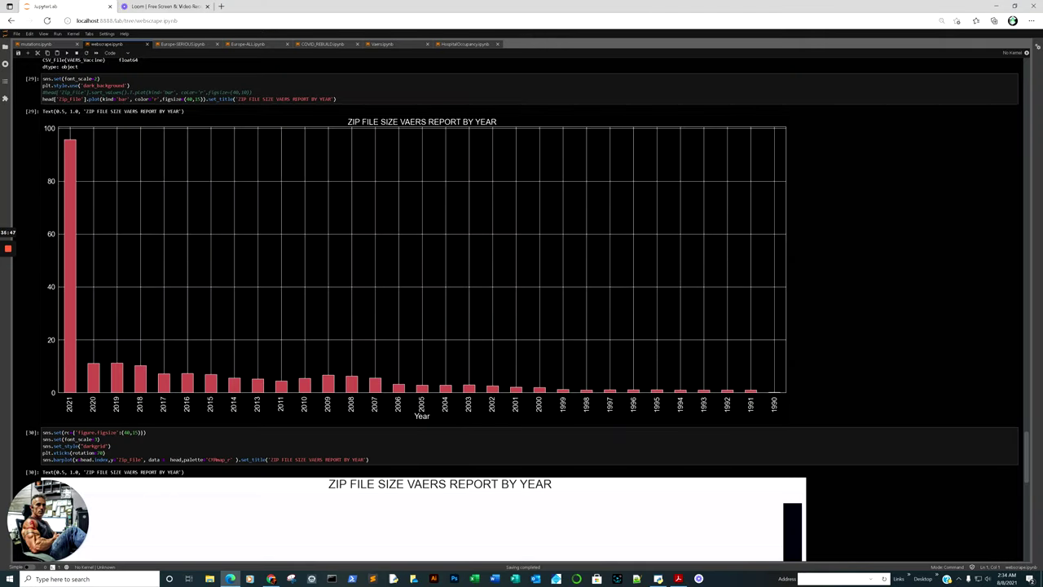
- Back in the browser, revisit the AstraZeneca, Moderna and Tozinameran reports and the substance list
{"action": "mouse_move", "coordinate": [271, 577]}
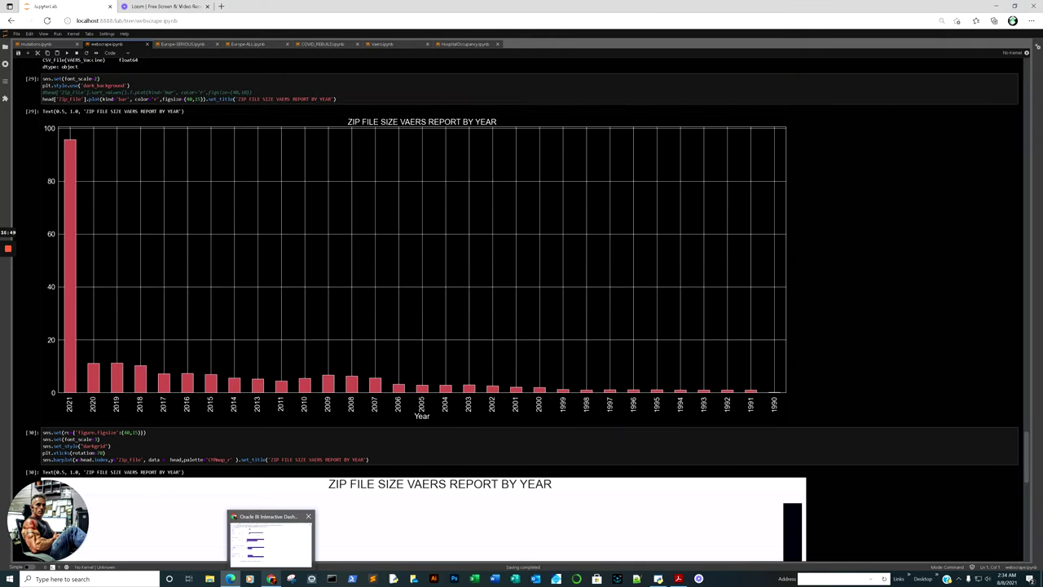
{"action": "left_click", "coordinate": [273, 554]}
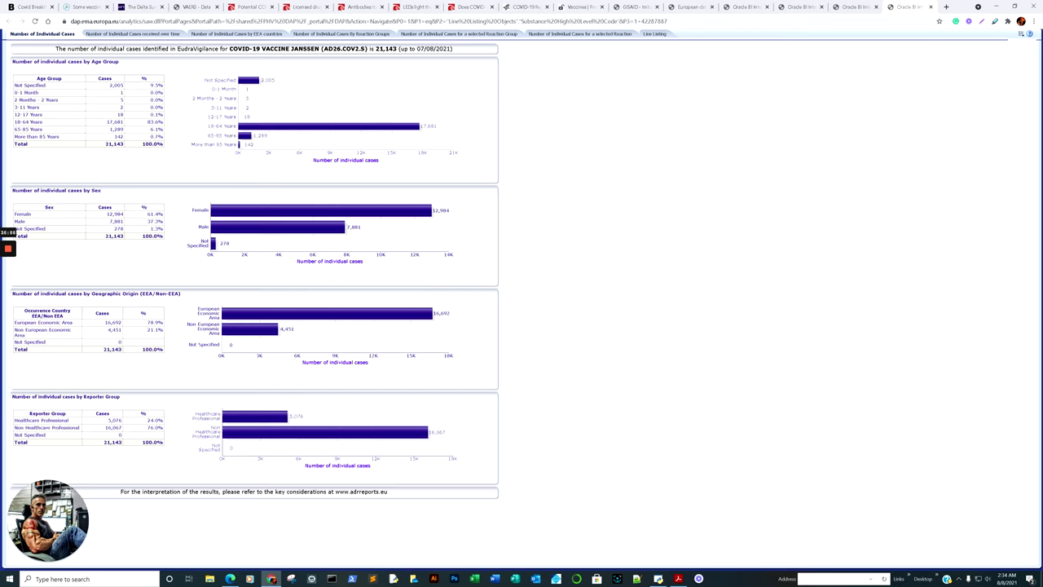
{"action": "left_click", "coordinate": [743, 7]}
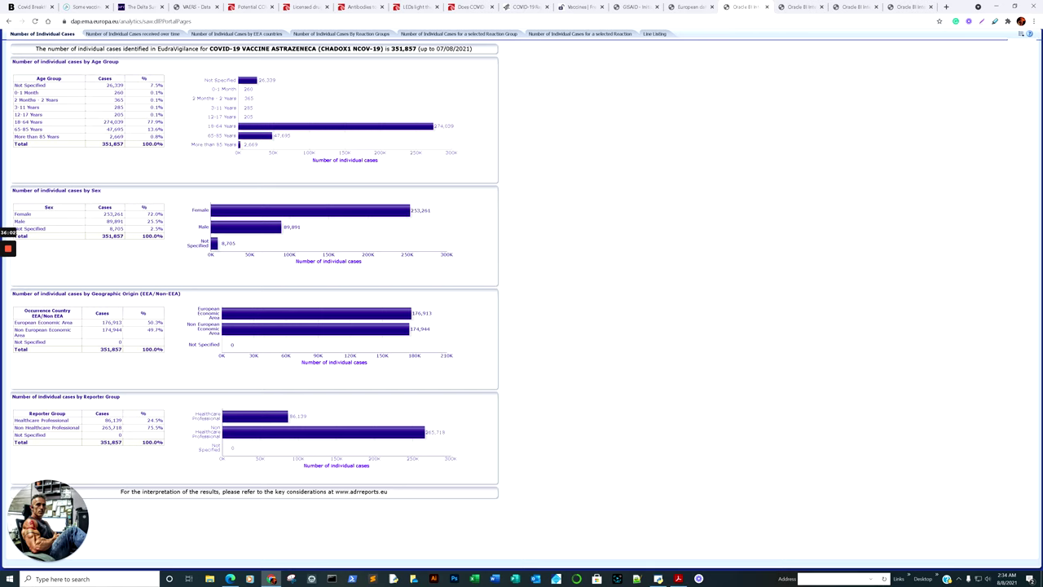
{"action": "key", "text": "ctrl+shift+Tab"}
{"action": "key", "text": "ctrl+Tab"}
{"action": "key", "text": "ctrl+Tab"}
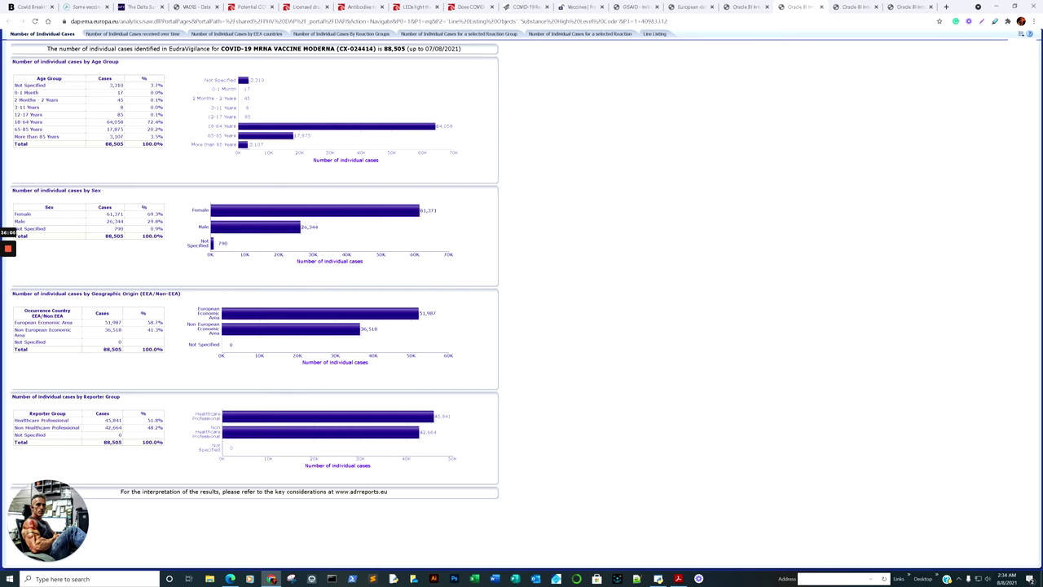
{"action": "key", "text": "ctrl+Tab"}
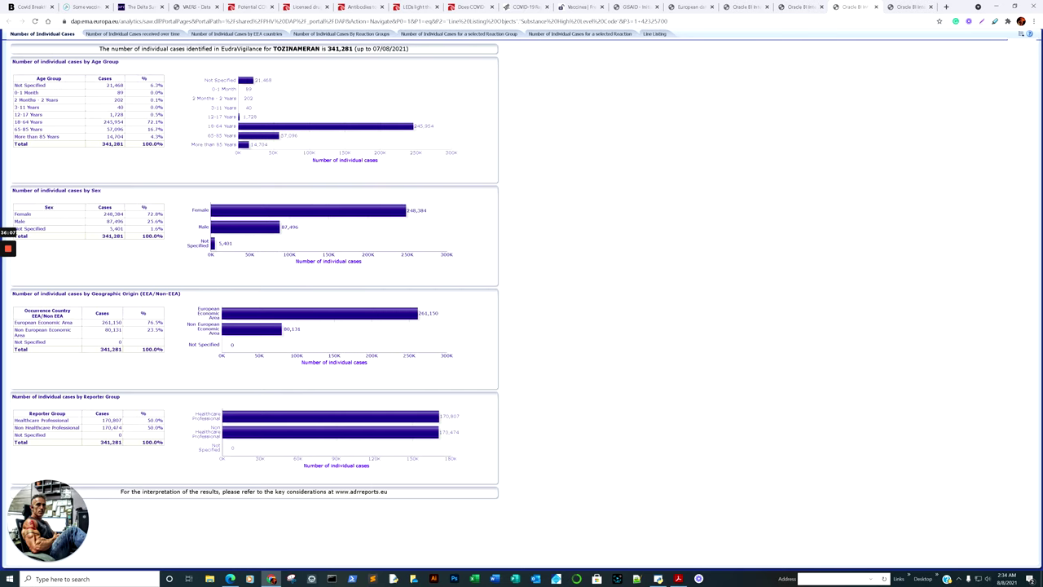
{"action": "left_click", "coordinate": [684, 8]}
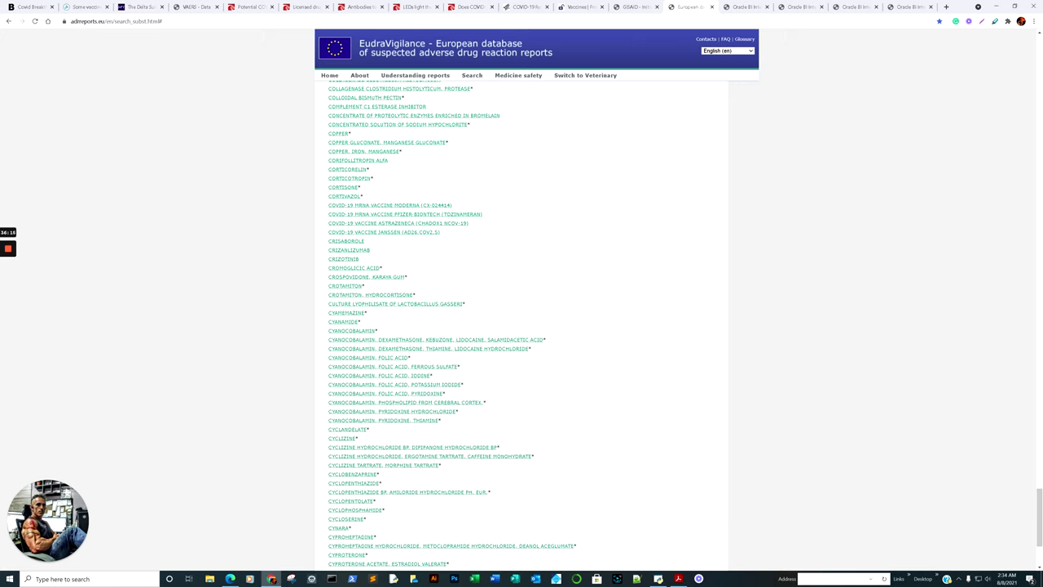
- Move through the reports to Tozinameran and view its cases over time, then by reaction groups
{"action": "key", "text": "ctrl+Tab"}
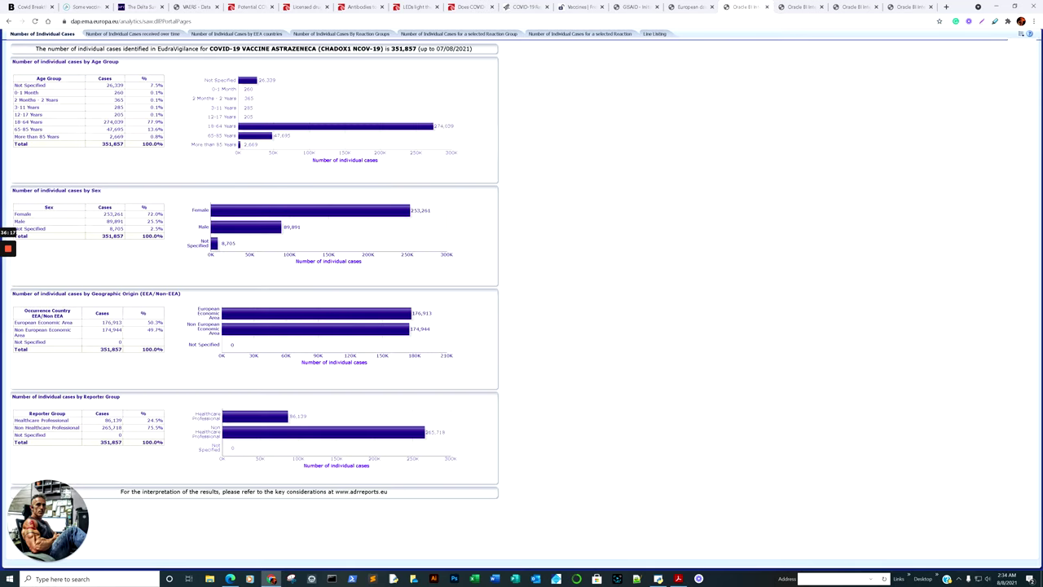
{"action": "key", "text": "ctrl+Tab"}
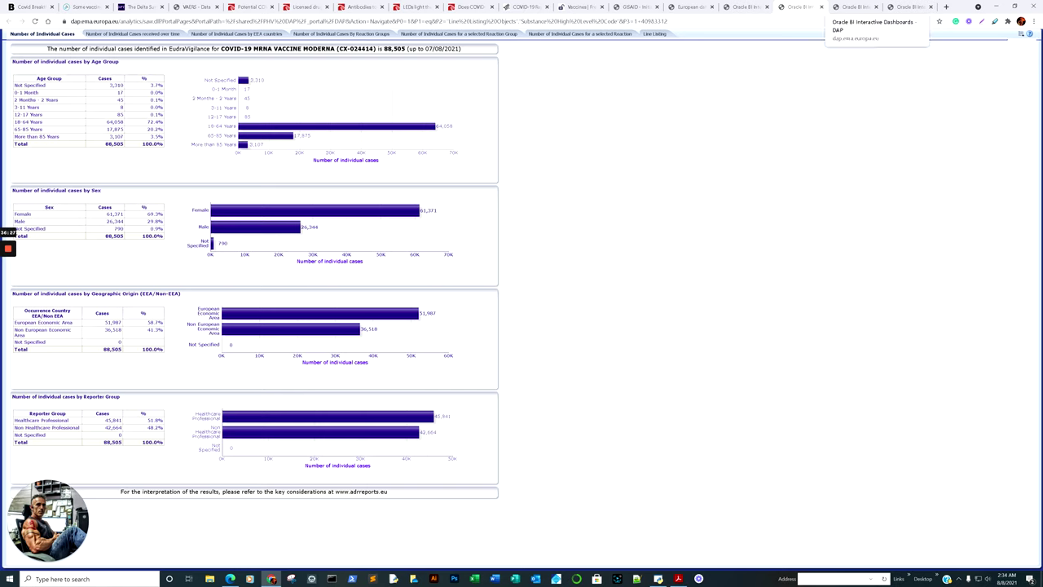
{"action": "left_click", "coordinate": [855, 7]}
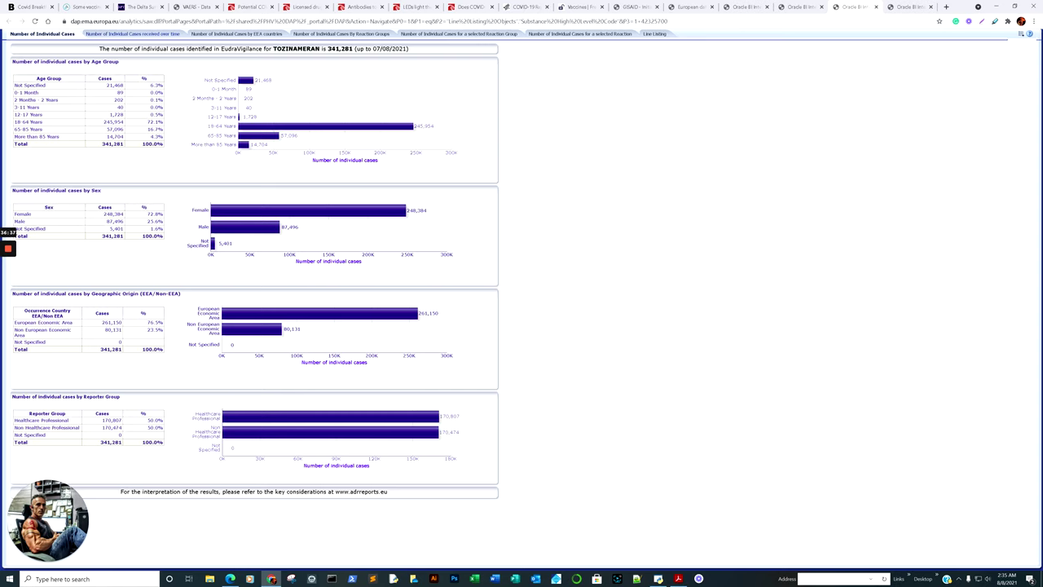
{"action": "left_click", "coordinate": [133, 33]}
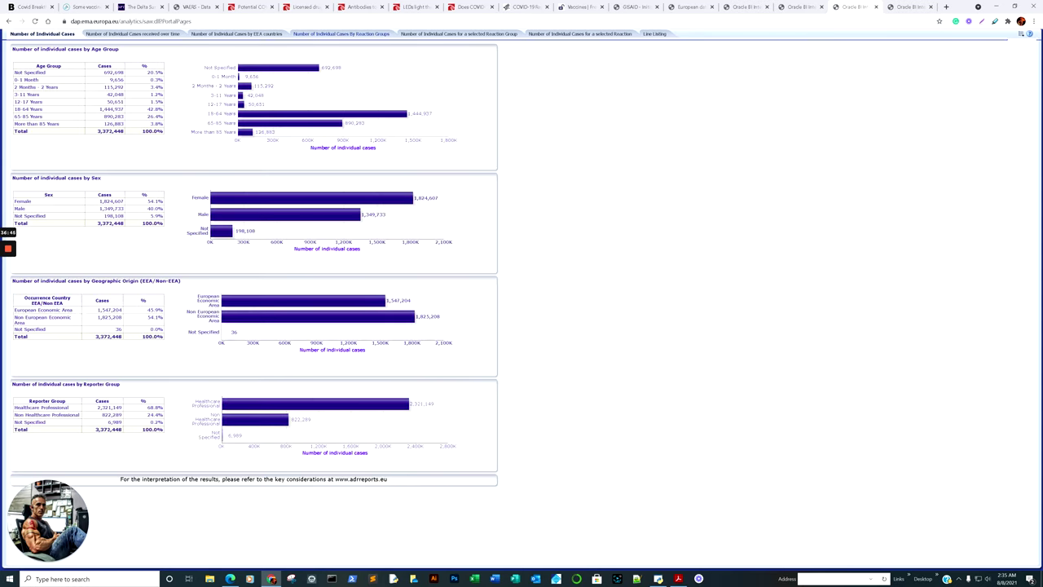
{"action": "left_click", "coordinate": [341, 33]}
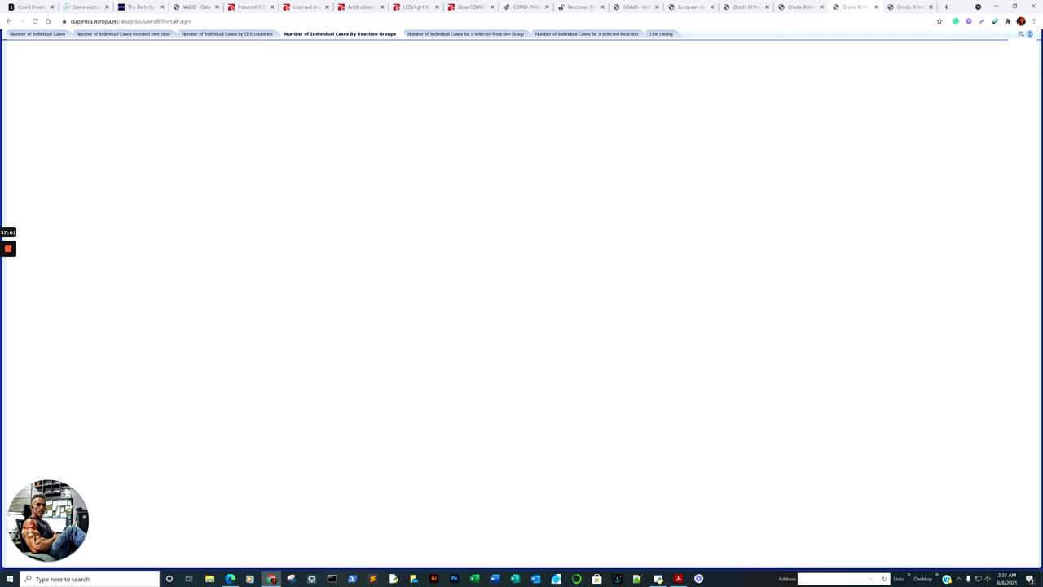
- Inspect Moderna's General disorders and Musculoskeletal bars for 18-64 year-olds, then move to the AstraZeneca report
{"action": "key", "text": "ctrl+shift+Tab"}
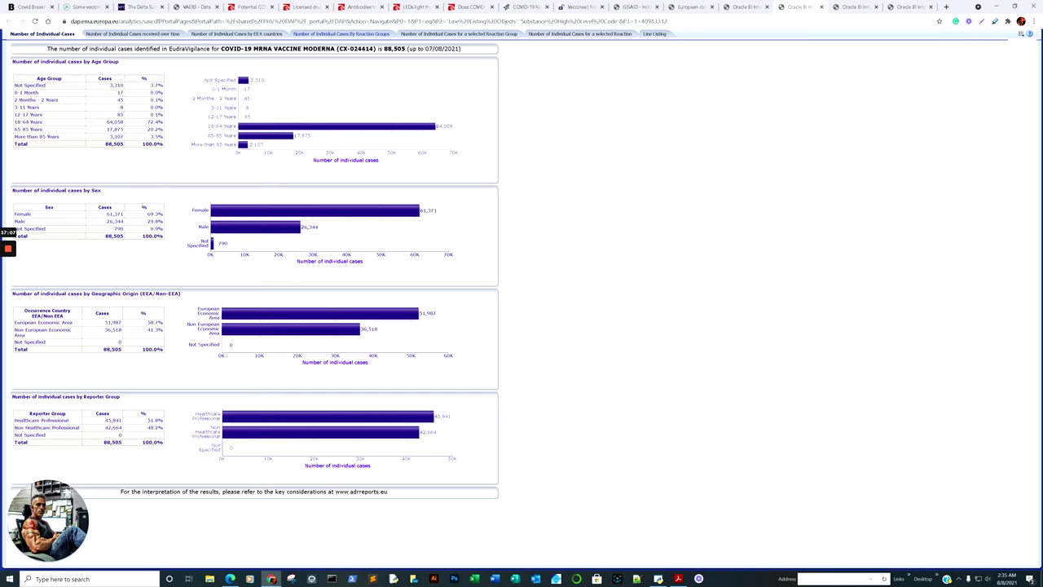
{"action": "left_click", "coordinate": [340, 34]}
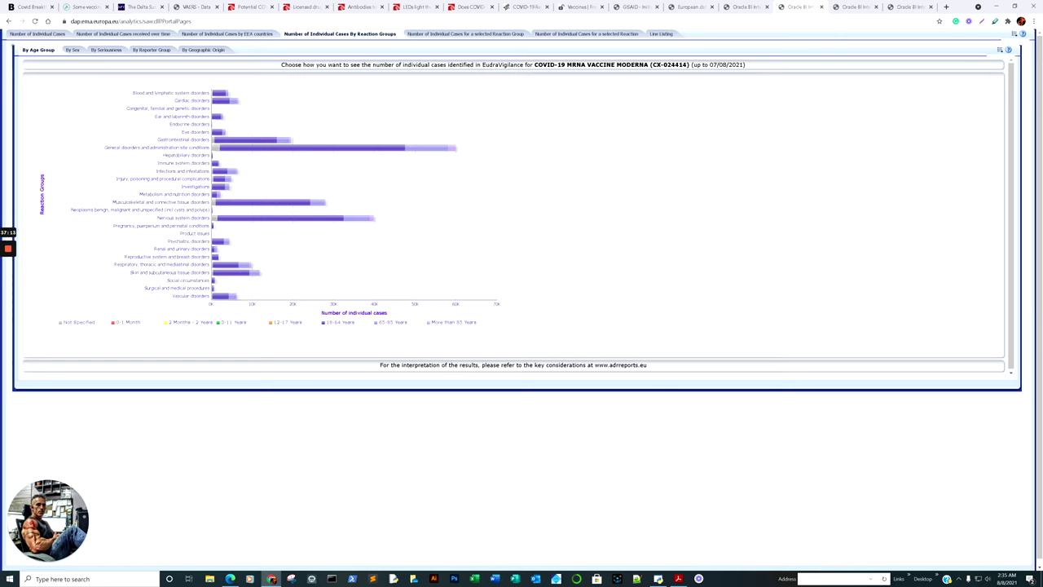
{"action": "mouse_move", "coordinate": [244, 148]}
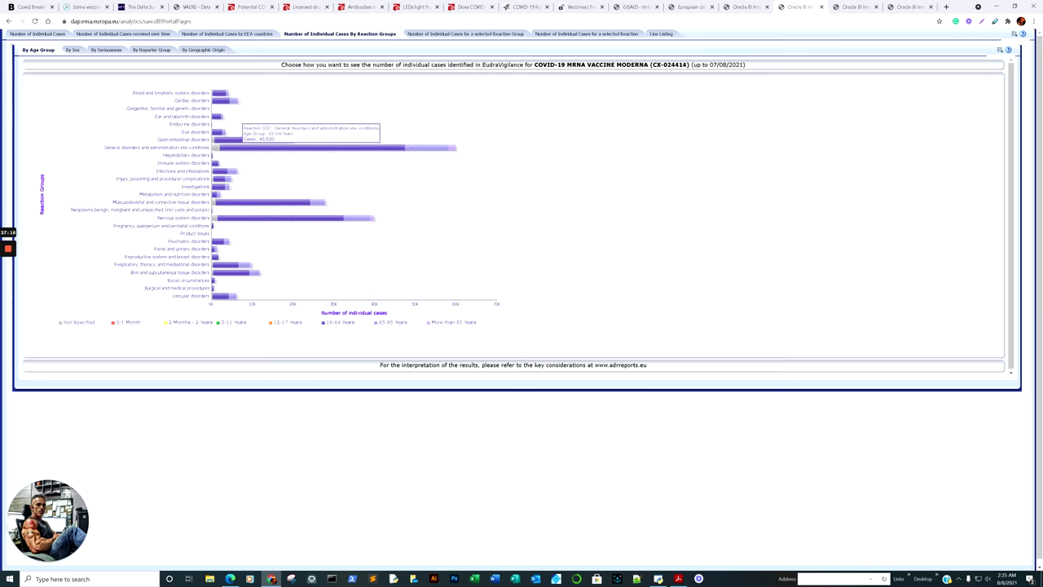
{"action": "left_click", "coordinate": [241, 150]}
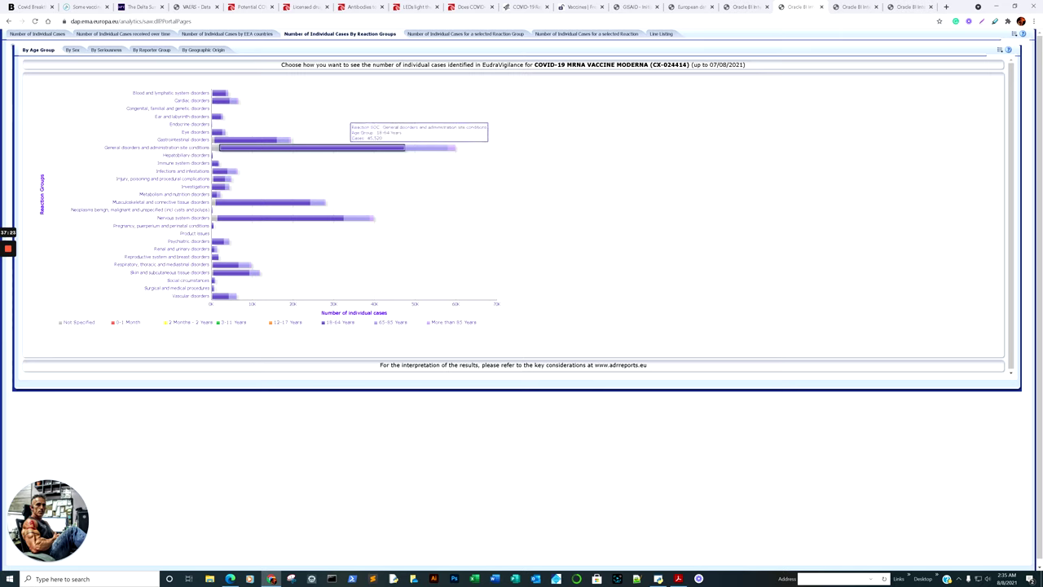
{"action": "left_click", "coordinate": [347, 150]}
{"action": "left_click", "coordinate": [358, 153]}
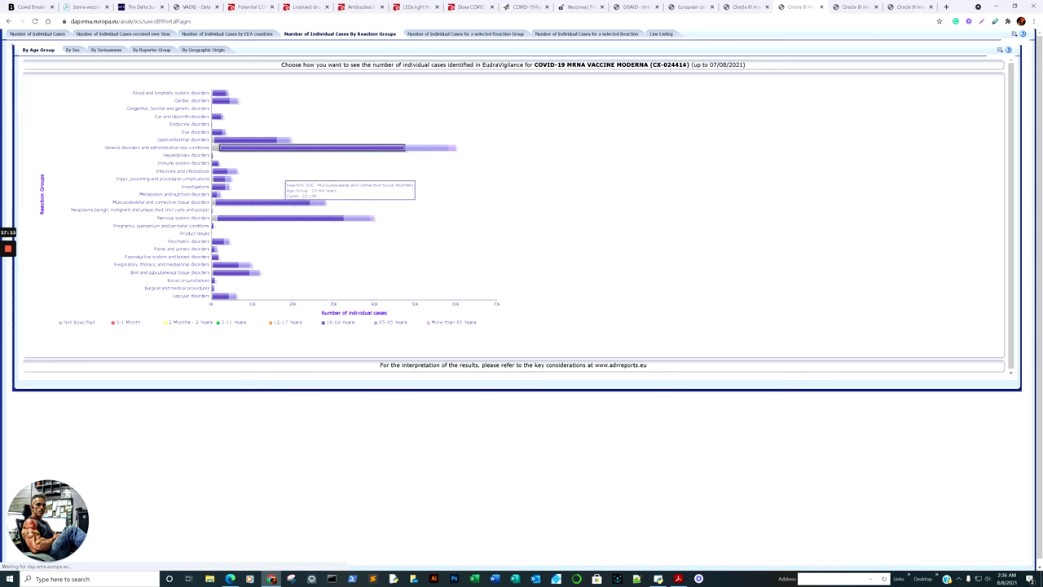
{"action": "left_click", "coordinate": [281, 203]}
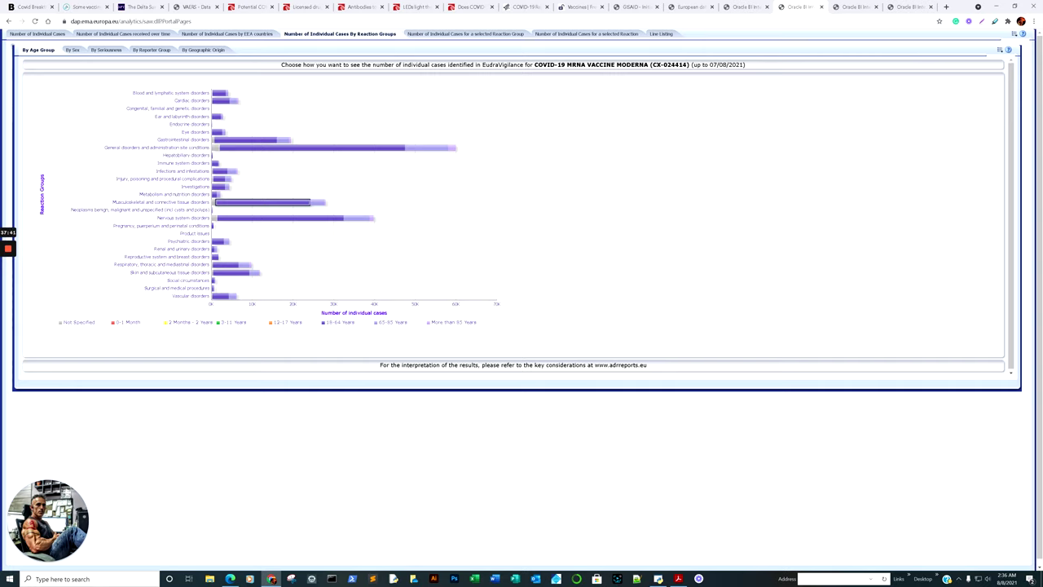
{"action": "key", "text": "ctrl+shift+Tab"}
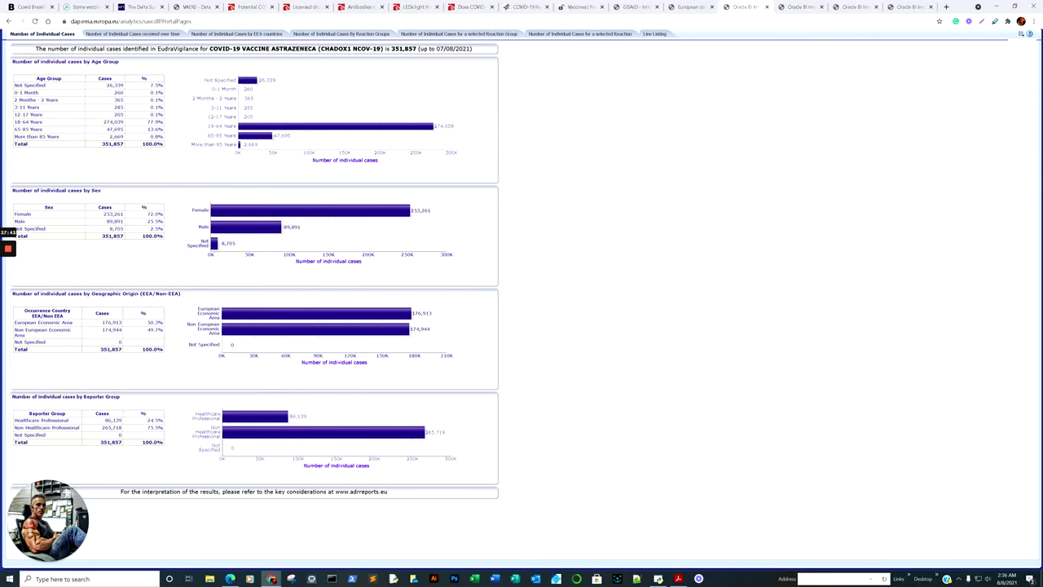
- Go to the Janssen report and show its 21,143 cases by reaction group per age group
{"action": "key", "text": "ctrl+shift+Tab"}
{"action": "key", "text": "ctrl+Tab"}
{"action": "key", "text": "ctrl+Tab"}
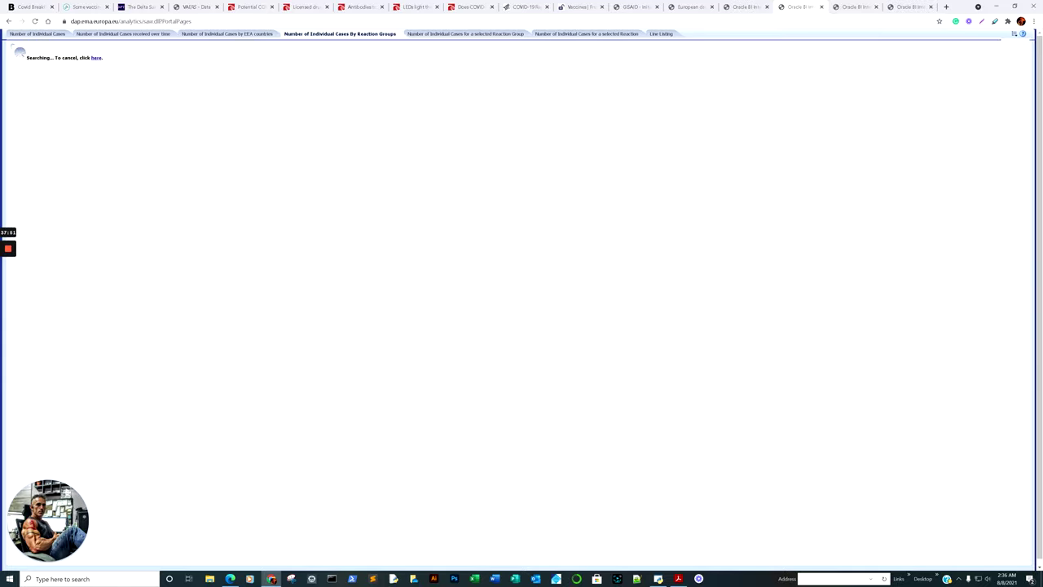
{"action": "key", "text": "ctrl+Tab"}
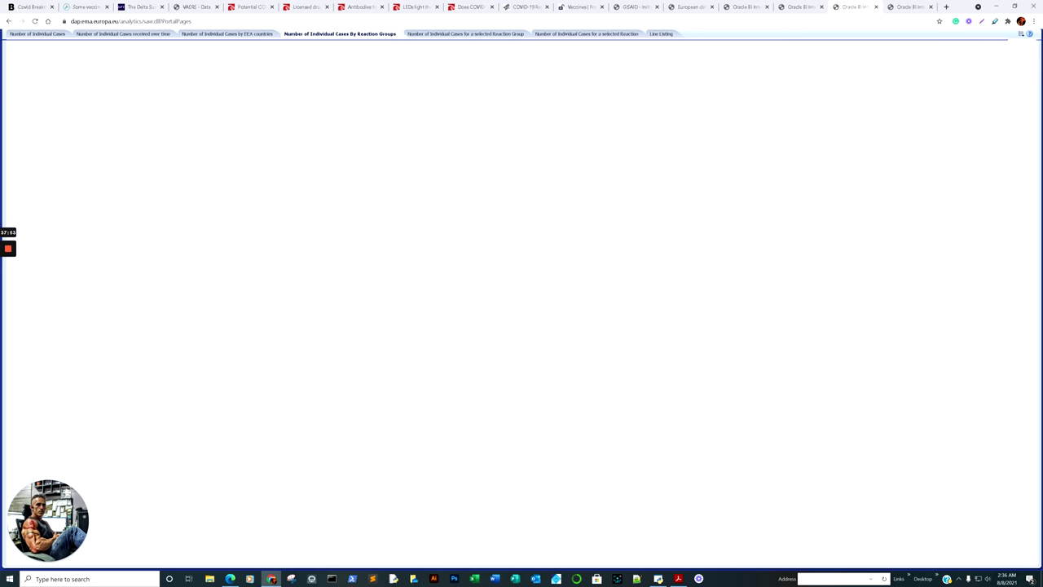
{"action": "key", "text": "ctrl+Tab"}
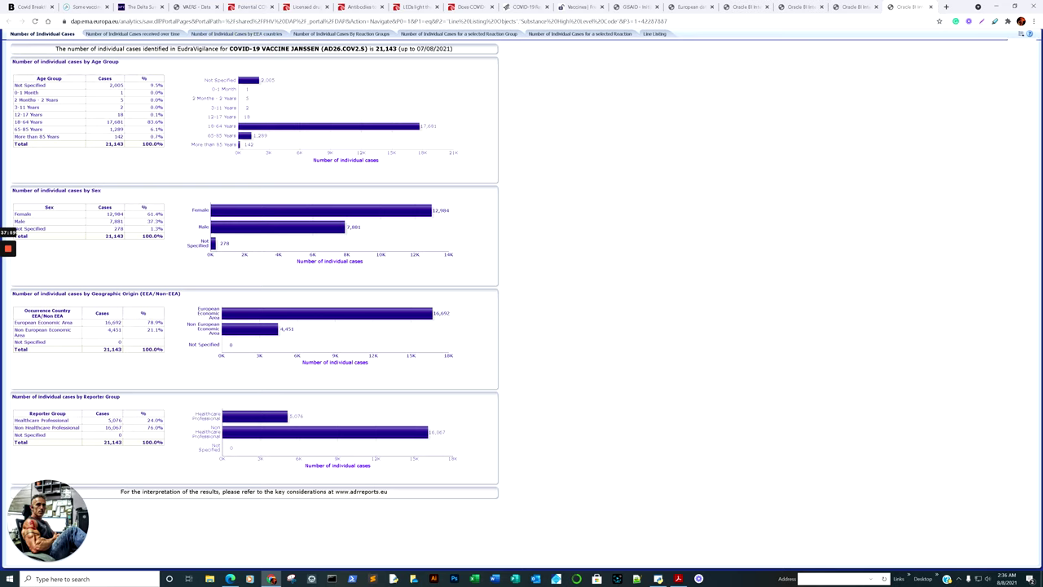
{"action": "left_click", "coordinate": [342, 34]}
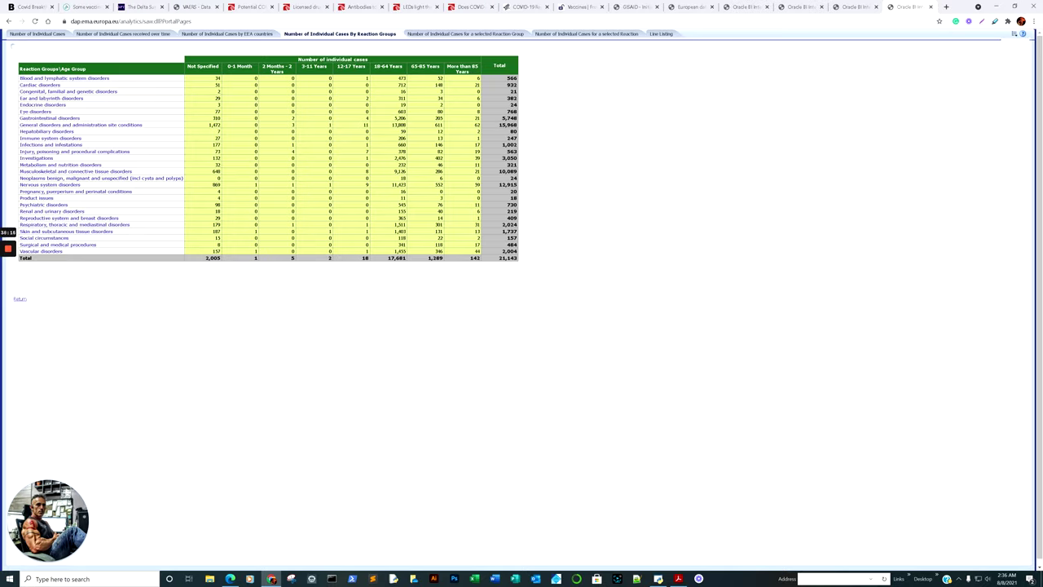
- Look over the Janssen page's Export to Excel options, then return to the JupyterLab window
{"action": "left_click", "coordinate": [1015, 34]}
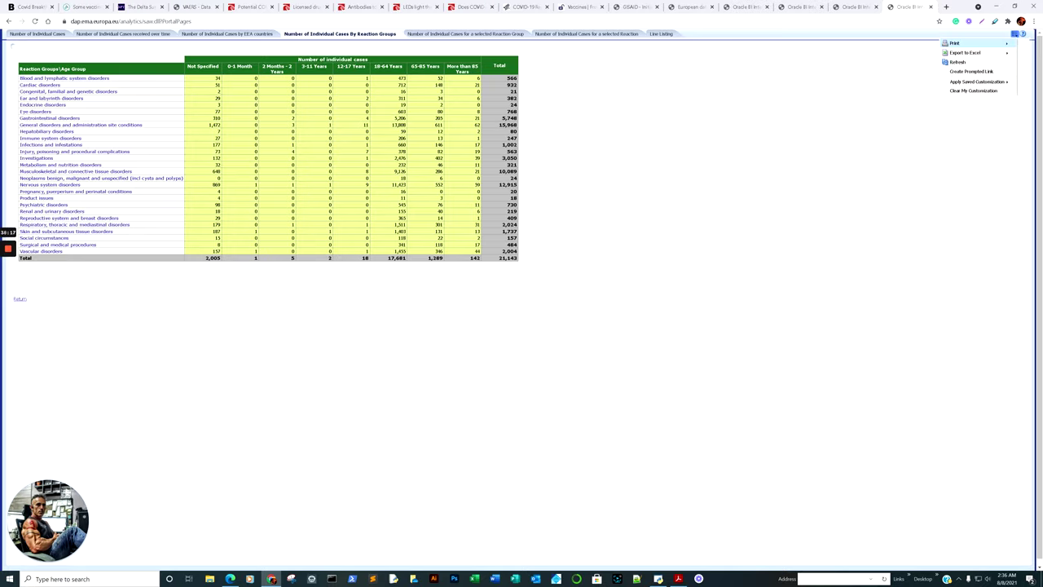
{"action": "mouse_move", "coordinate": [966, 53]}
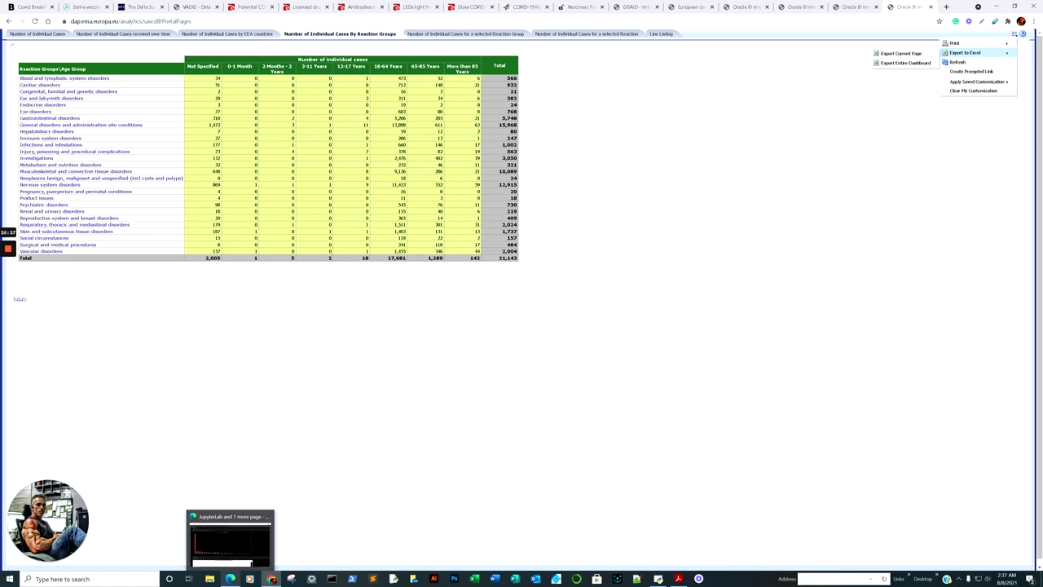
{"action": "left_click", "coordinate": [230, 578]}
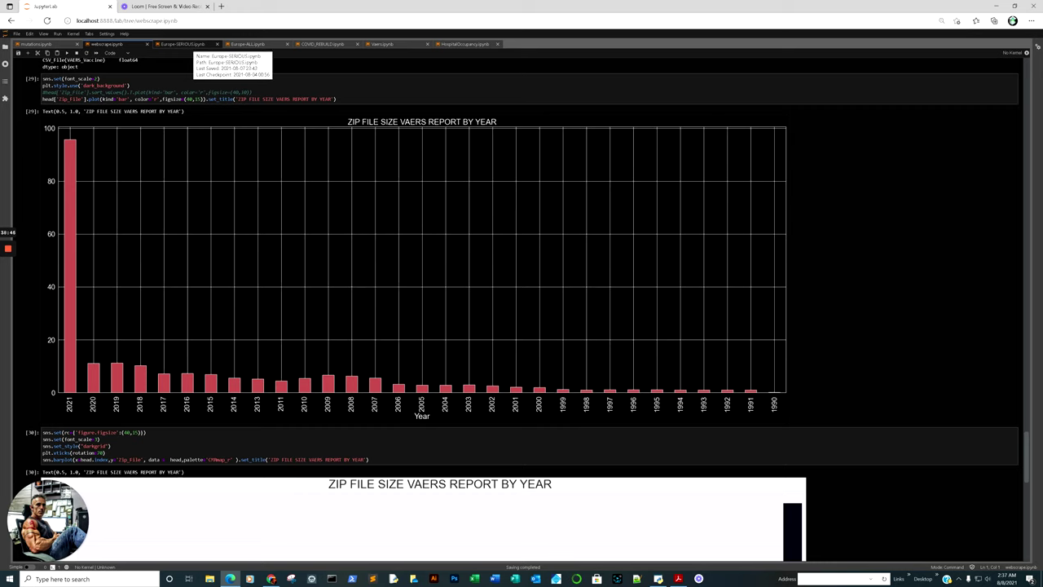
- Open Europe-SERIOUS.ipynb and scroll from the data-loading cells past the word cloud to the EU SERIOUS REACTIONS chart
{"action": "left_click", "coordinate": [181, 44]}
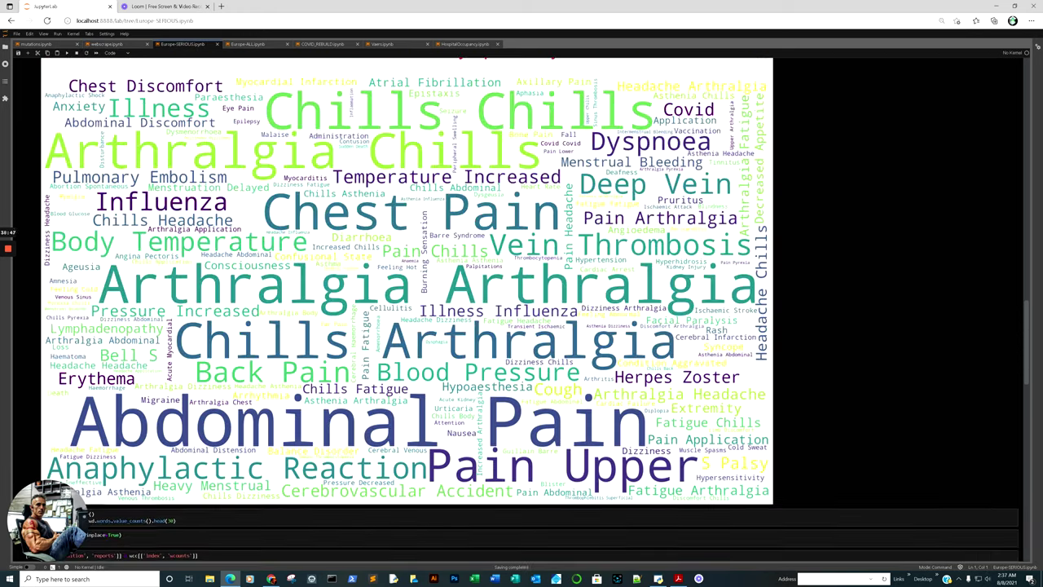
{"action": "scroll", "coordinate": [530, 294], "scroll_direction": "up", "scroll_amount": 20}
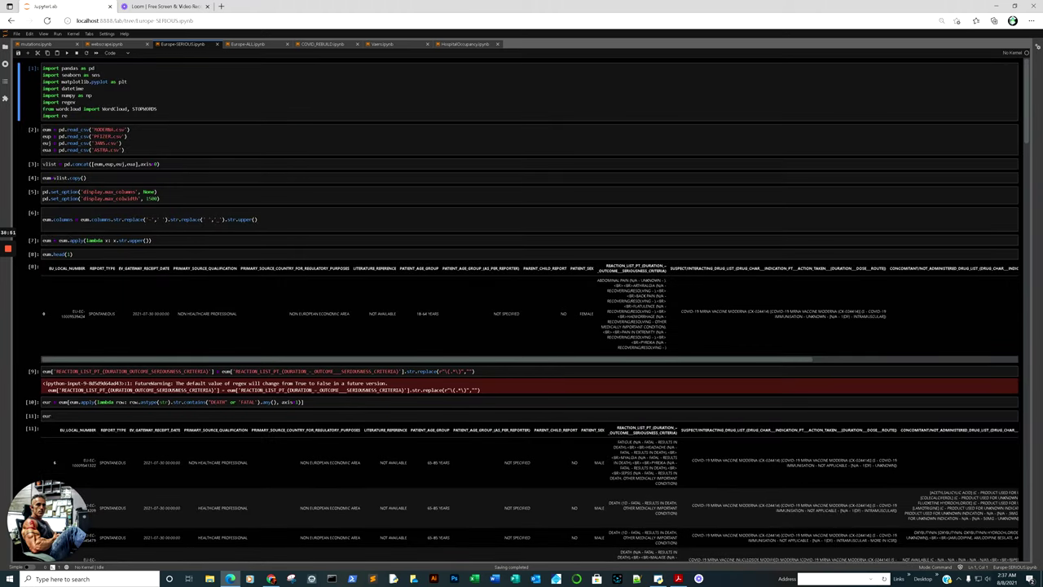
{"action": "scroll", "coordinate": [529, 326], "scroll_direction": "down", "scroll_amount": 3}
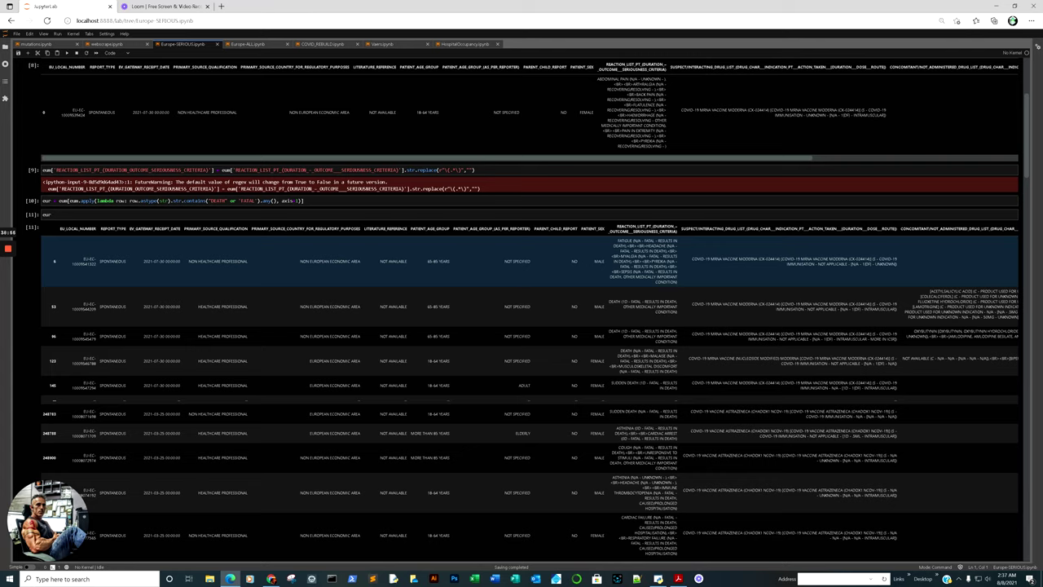
{"action": "scroll", "coordinate": [529, 326], "scroll_direction": "down", "scroll_amount": 1}
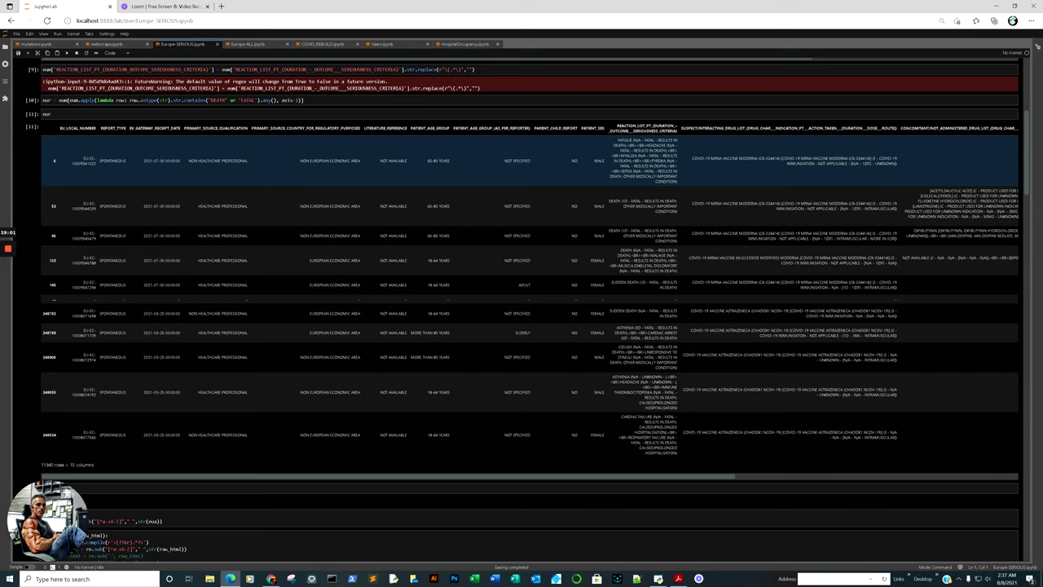
{"action": "scroll", "coordinate": [530, 326], "scroll_direction": "down", "scroll_amount": 10}
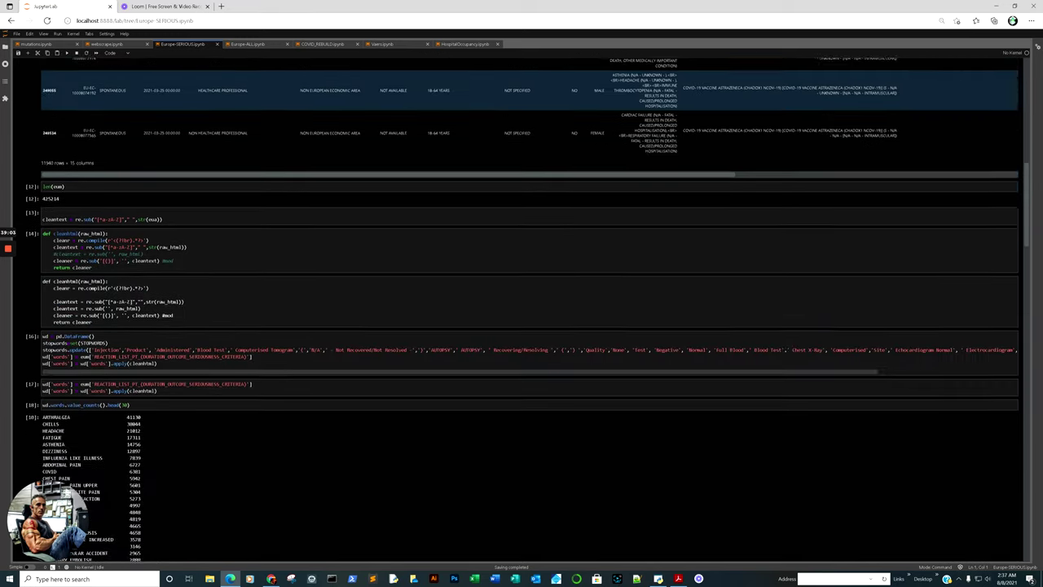
{"action": "scroll", "coordinate": [530, 326], "scroll_direction": "down", "scroll_amount": 4}
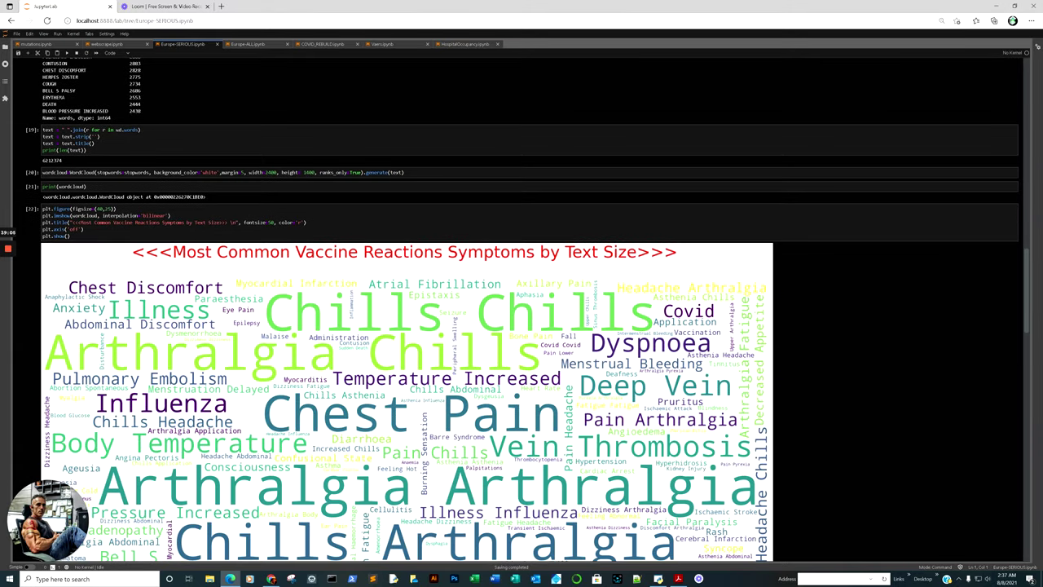
{"action": "scroll", "coordinate": [530, 326], "scroll_direction": "down", "scroll_amount": 1}
{"action": "scroll", "coordinate": [530, 326], "scroll_direction": "down", "scroll_amount": 1}
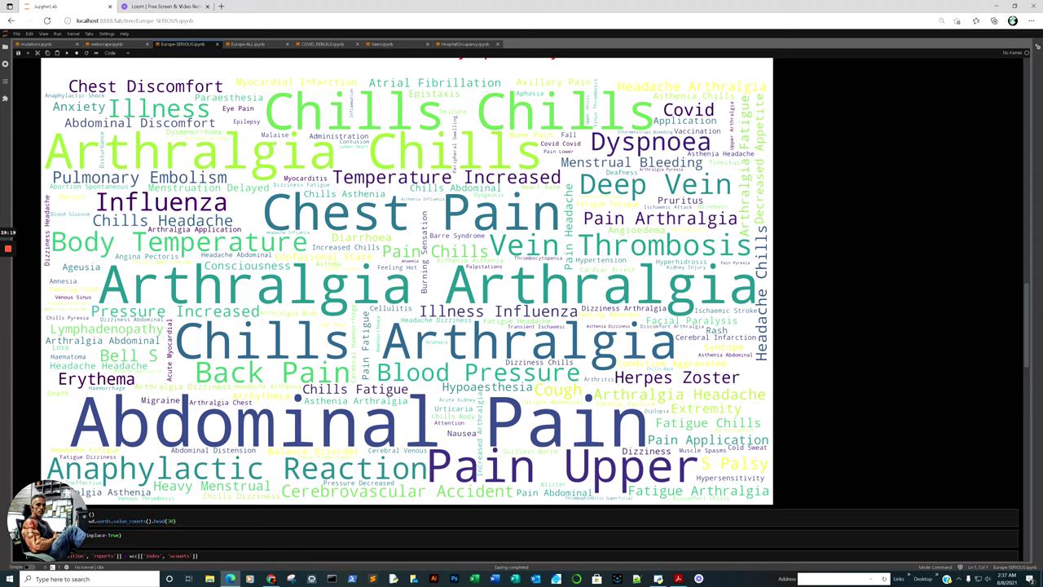
{"action": "scroll", "coordinate": [522, 326], "scroll_direction": "down", "scroll_amount": 7}
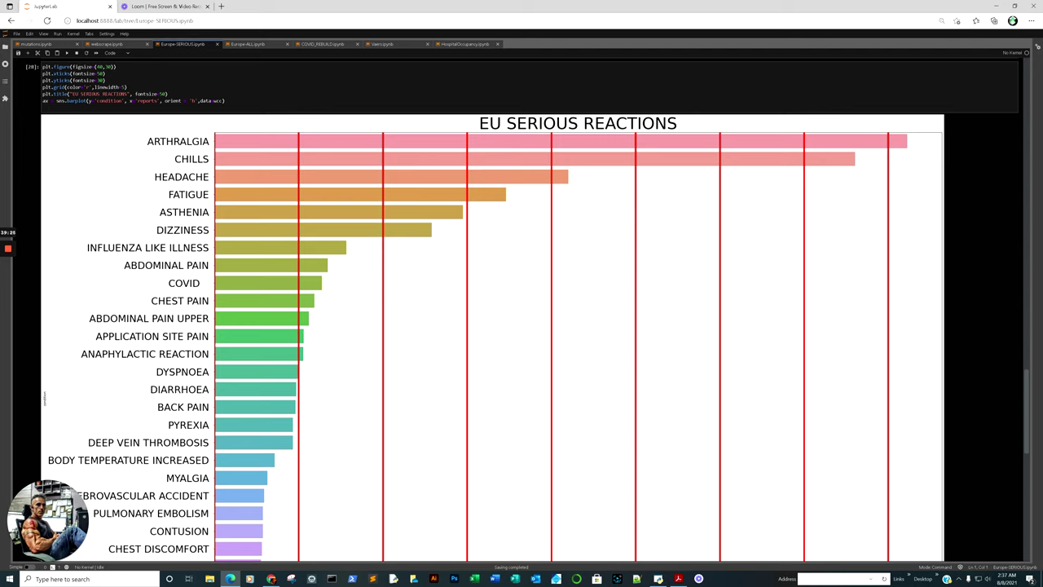
- Zoom the page out three steps so the EU SERIOUS REACTIONS chart shows down to Blood Pressure Increased
{"action": "scroll", "coordinate": [522, 326], "scroll_direction": "down", "scroll_amount": 3}
{"action": "scroll", "coordinate": [522, 326], "scroll_direction": "up", "scroll_amount": 6}
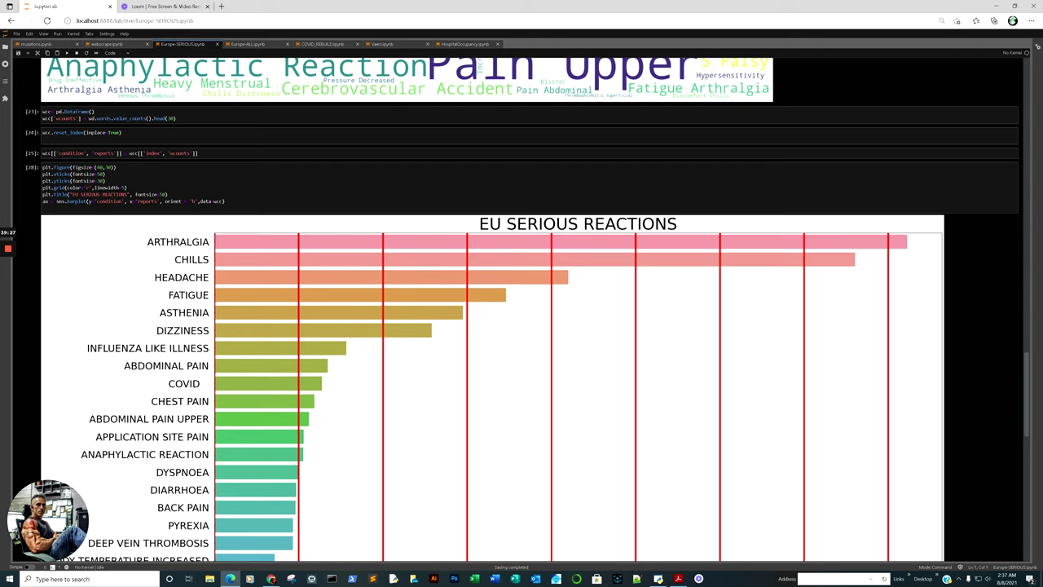
{"action": "scroll", "coordinate": [521, 326], "scroll_direction": "down", "scroll_amount": 3}
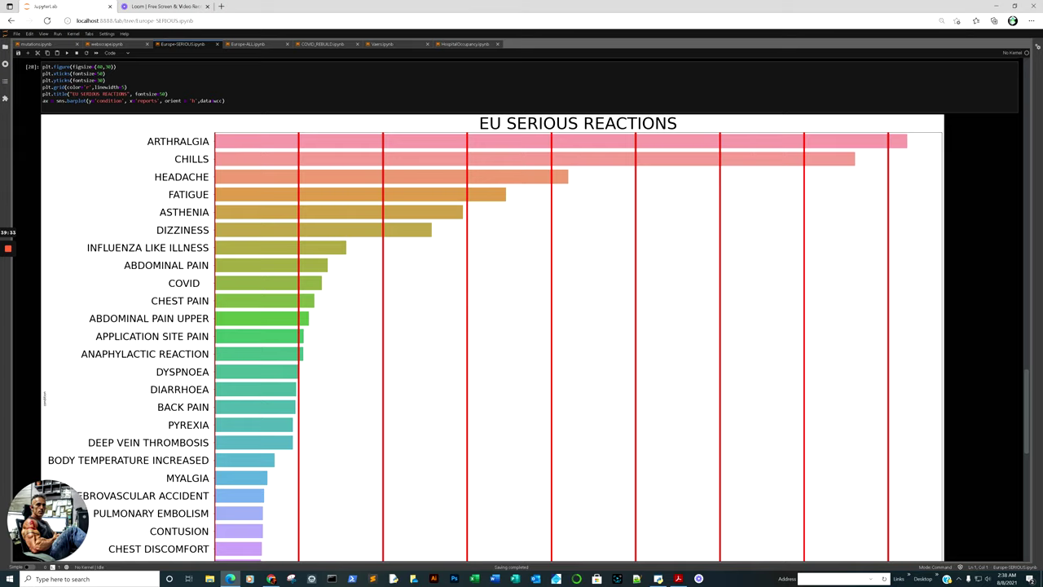
{"action": "key", "text": "ctrl+minus"}
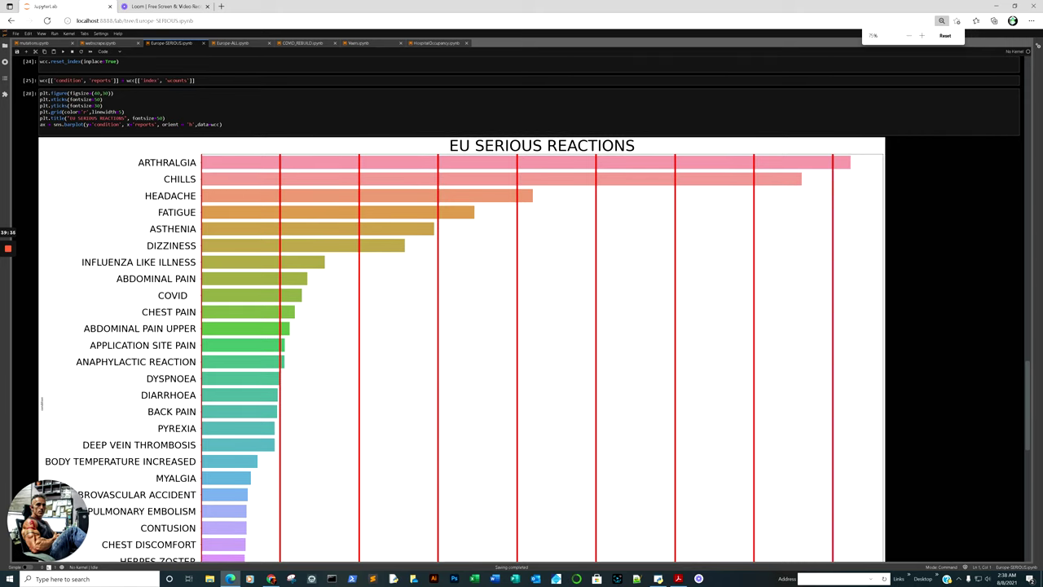
{"action": "scroll", "coordinate": [521, 326], "scroll_direction": "down", "scroll_amount": 3}
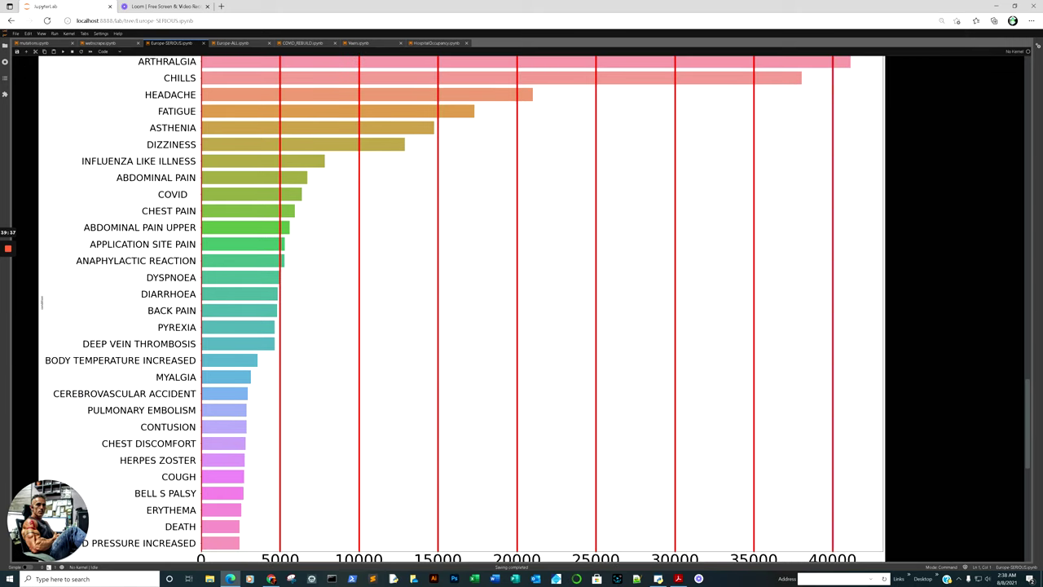
{"action": "key", "text": "ctrl+minus"}
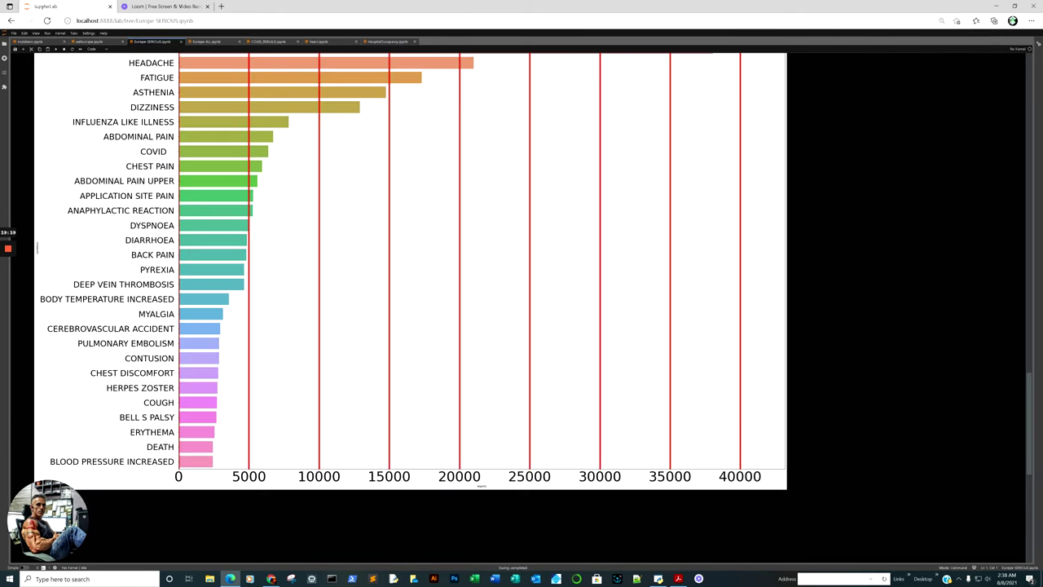
{"action": "key", "text": "ctrl+minus"}
{"action": "scroll", "coordinate": [325, 326], "scroll_direction": "up", "scroll_amount": 3}
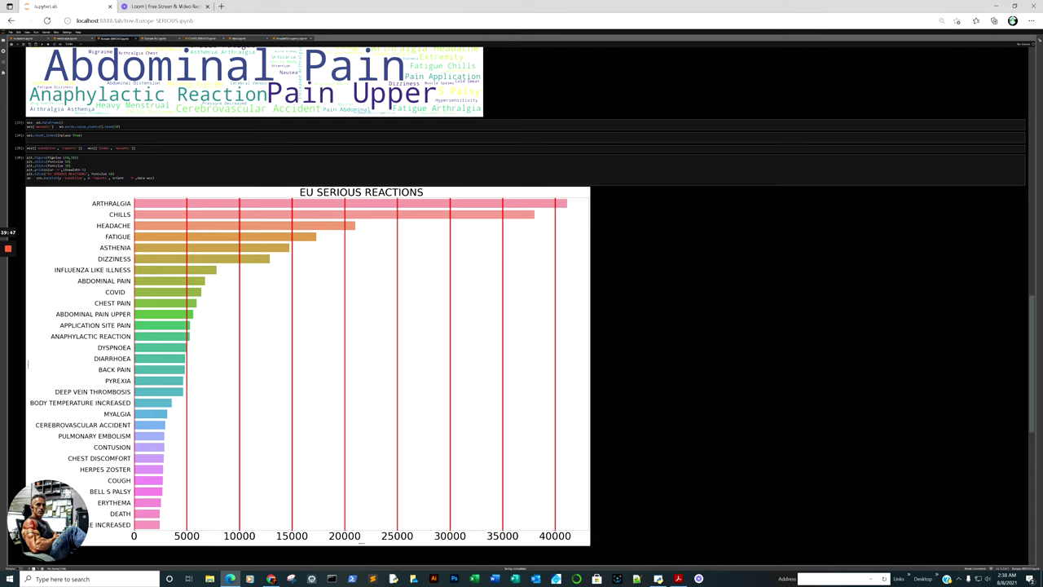
{"action": "scroll", "coordinate": [521, 326], "scroll_direction": "down", "scroll_amount": 5}
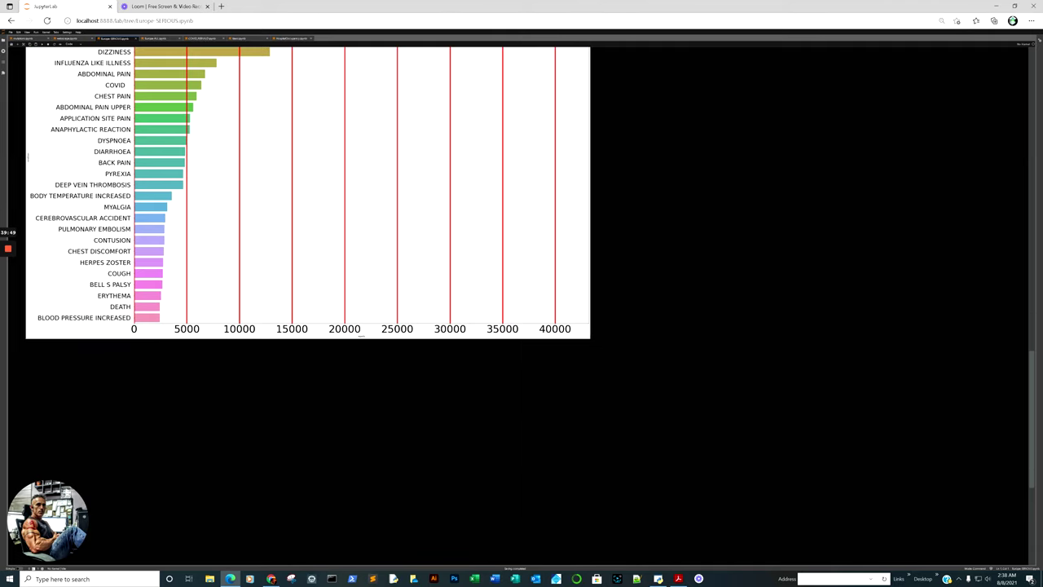
{"action": "scroll", "coordinate": [521, 326], "scroll_direction": "up", "scroll_amount": 3}
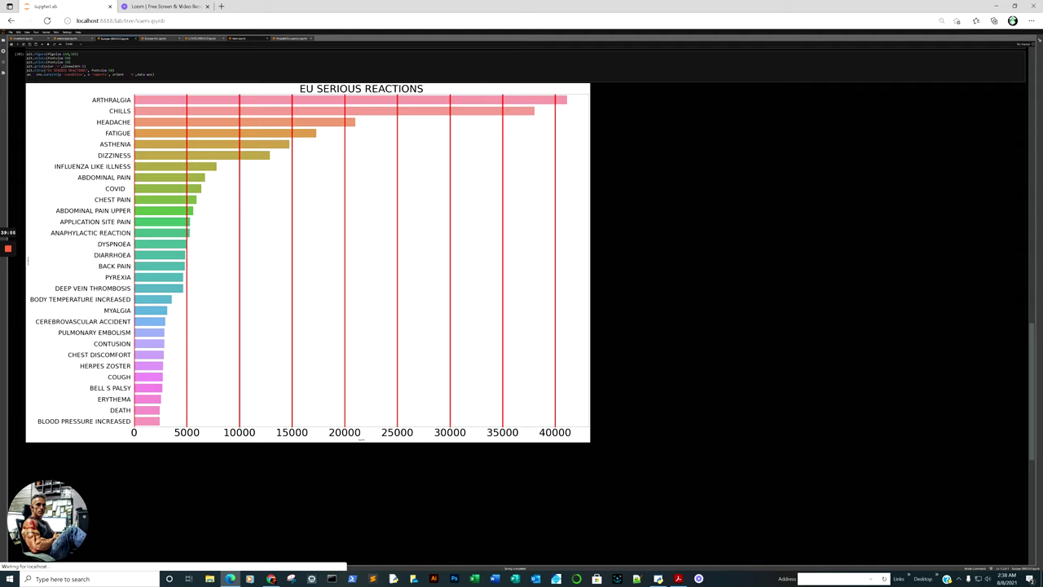
- Scroll through the Vaers notebook's symptom charts, then return to the Europe-SERIOUS EU SERIOUS REACTIONS chart
{"action": "left_click", "coordinate": [239, 38]}
{"action": "scroll", "coordinate": [521, 310], "scroll_direction": "down", "scroll_amount": 20}
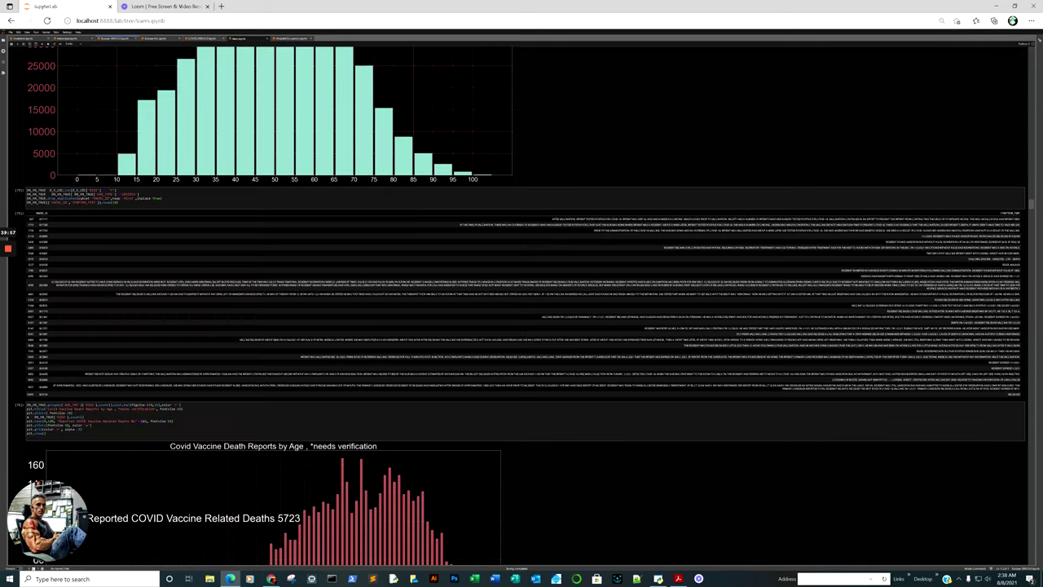
{"action": "scroll", "coordinate": [521, 310], "scroll_direction": "down", "scroll_amount": 5}
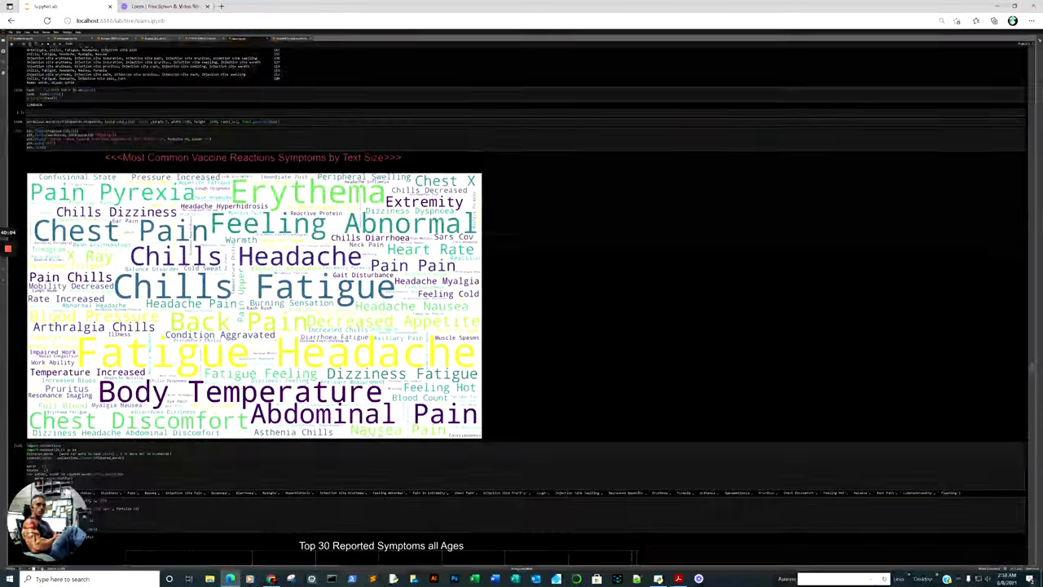
{"action": "scroll", "coordinate": [521, 306], "scroll_direction": "up", "scroll_amount": 10}
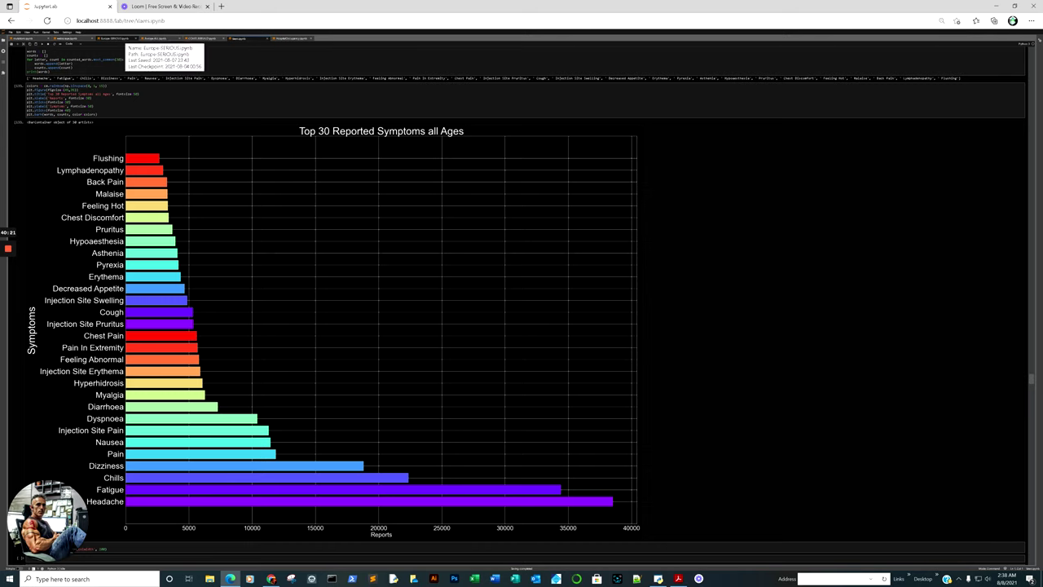
{"action": "left_click", "coordinate": [130, 37]}
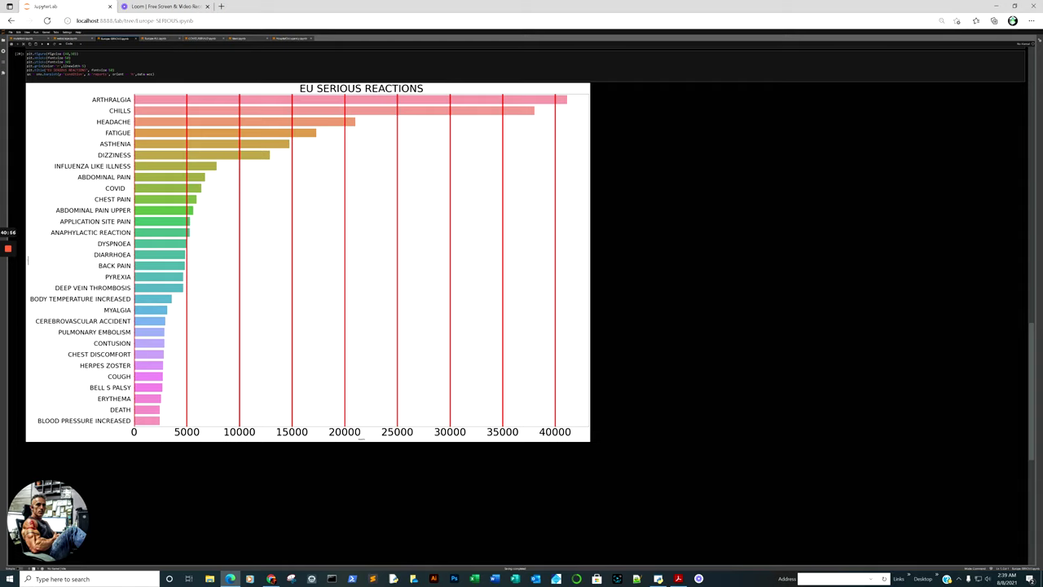
- Open Europe-ALL.ipynb and scroll past the table and word cloud to the EU ALL REACTIONS chart
{"action": "left_click", "coordinate": [159, 38]}
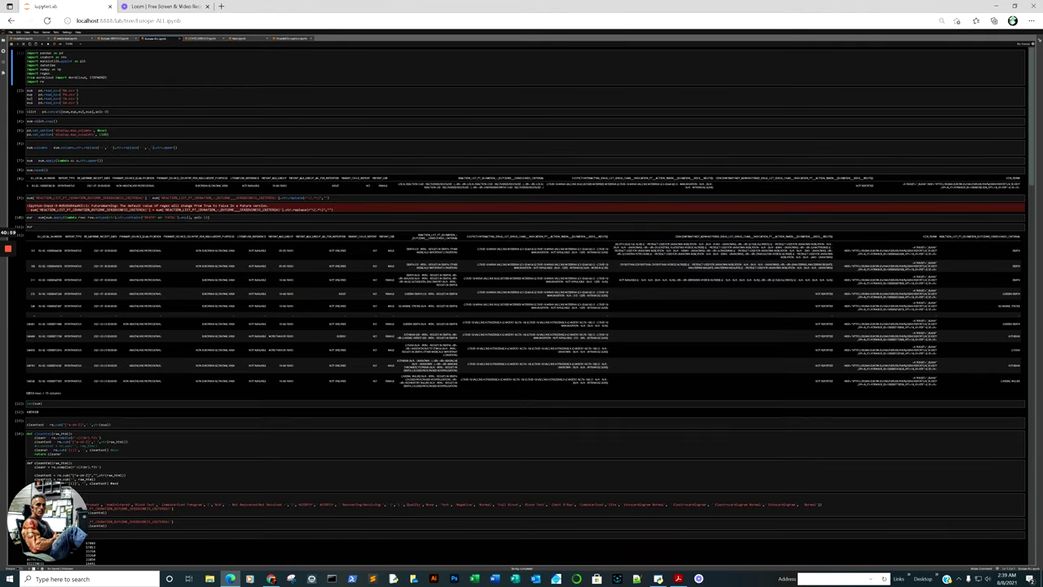
{"action": "scroll", "coordinate": [522, 309], "scroll_direction": "down", "scroll_amount": 5}
{"action": "scroll", "coordinate": [521, 277], "scroll_direction": "up", "scroll_amount": 2}
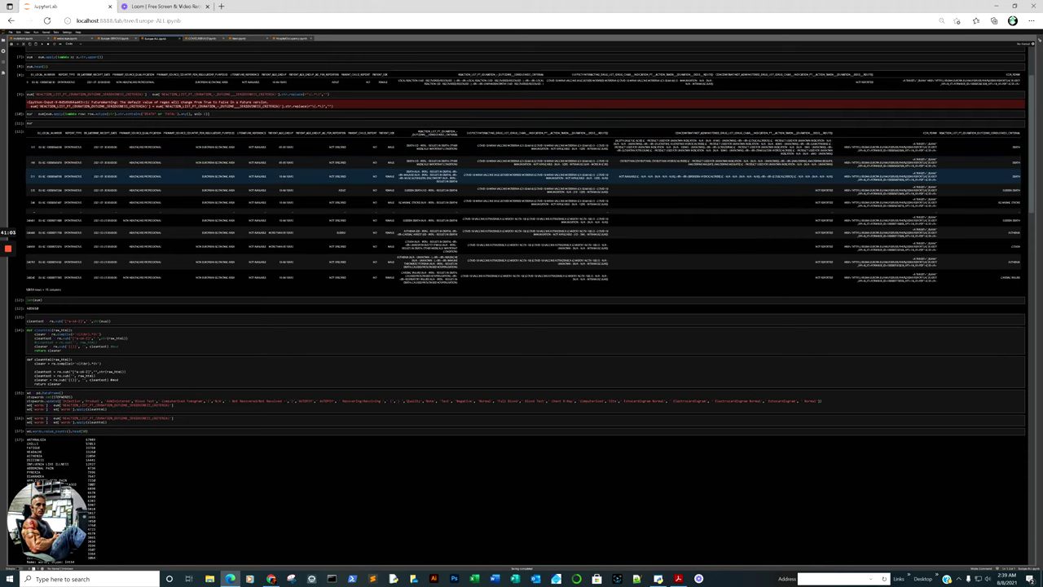
{"action": "scroll", "coordinate": [522, 310], "scroll_direction": "down", "scroll_amount": 10}
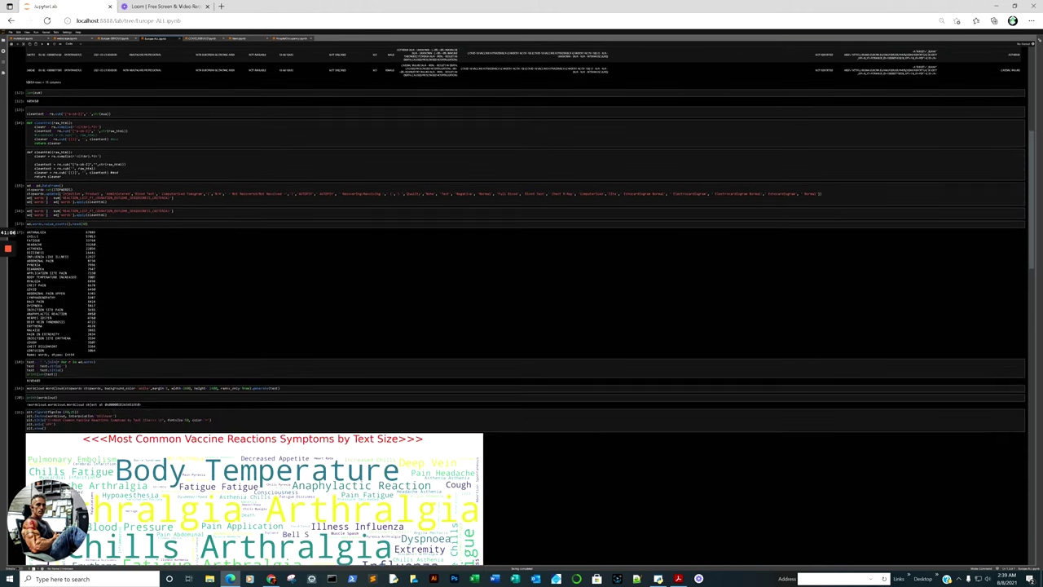
{"action": "scroll", "coordinate": [522, 310], "scroll_direction": "down", "scroll_amount": 2}
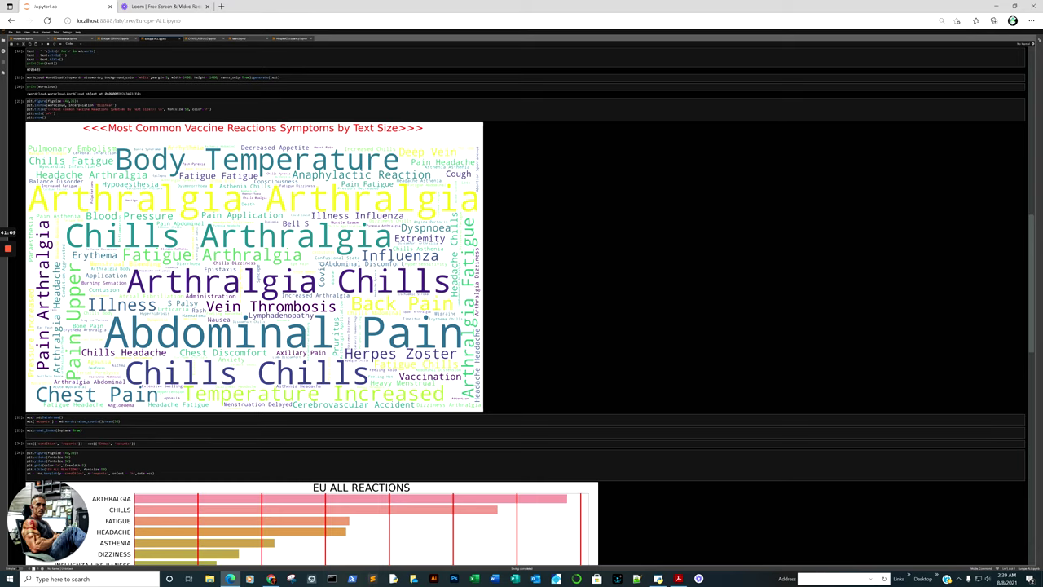
{"action": "scroll", "coordinate": [522, 310], "scroll_direction": "down", "scroll_amount": 5}
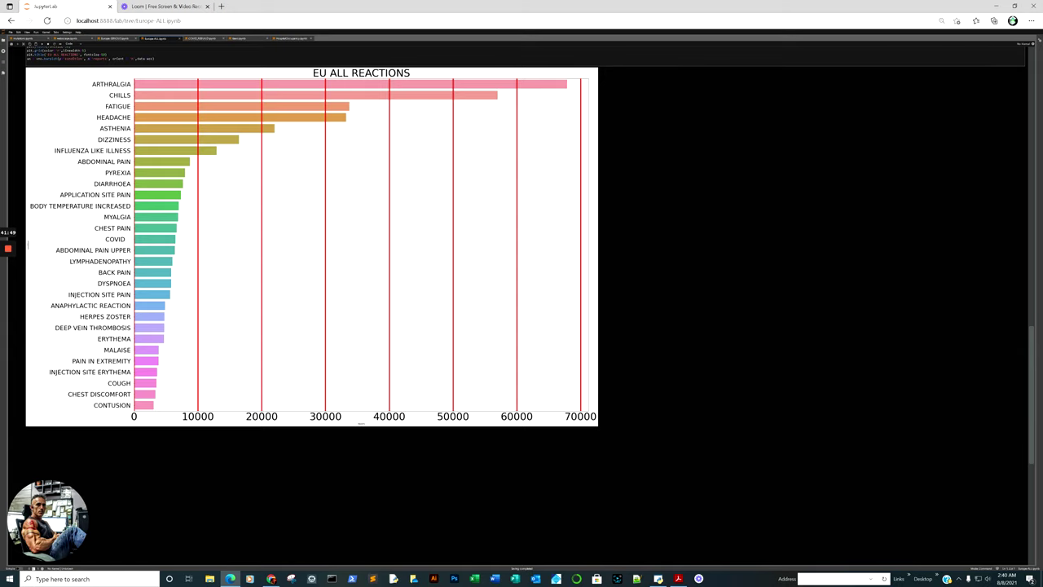
- Check the Vaers Top 30 Reported Symptoms chart, then go back to the Europe-SERIOUS notebook
{"action": "left_click", "coordinate": [237, 38]}
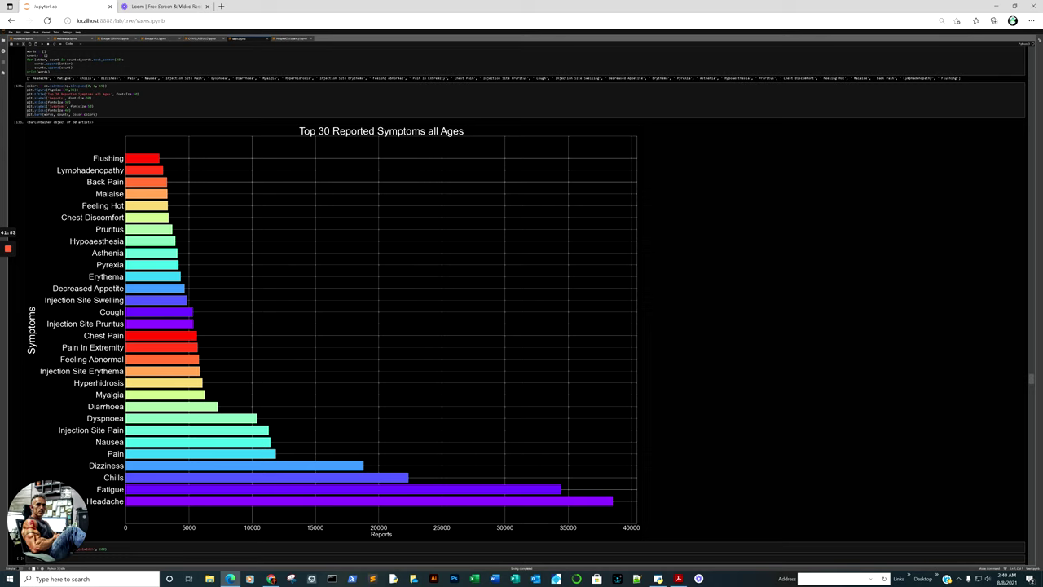
{"action": "scroll", "coordinate": [521, 294], "scroll_direction": "down", "scroll_amount": 2}
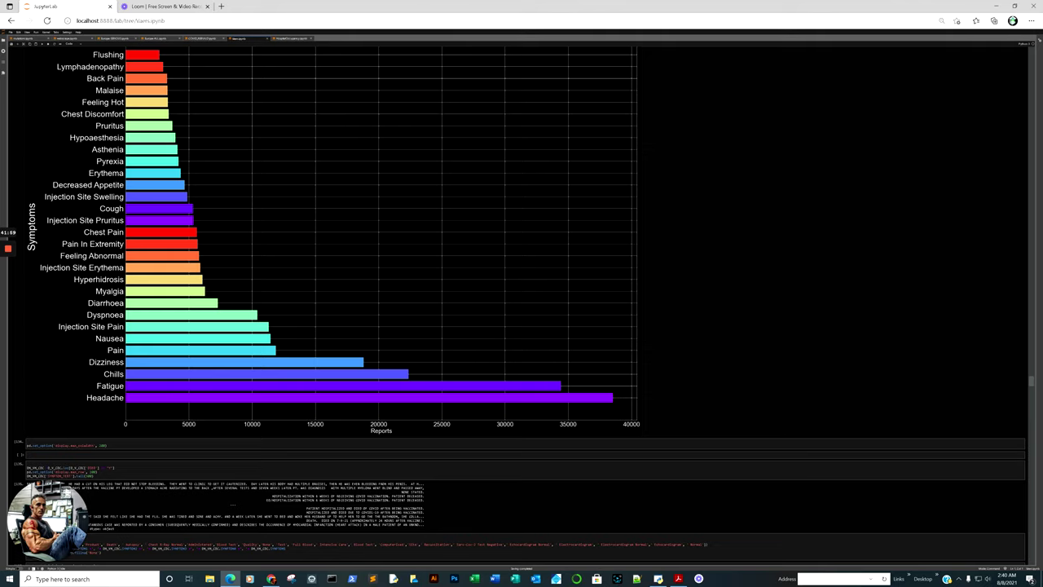
{"action": "scroll", "coordinate": [521, 294], "scroll_direction": "up", "scroll_amount": 2}
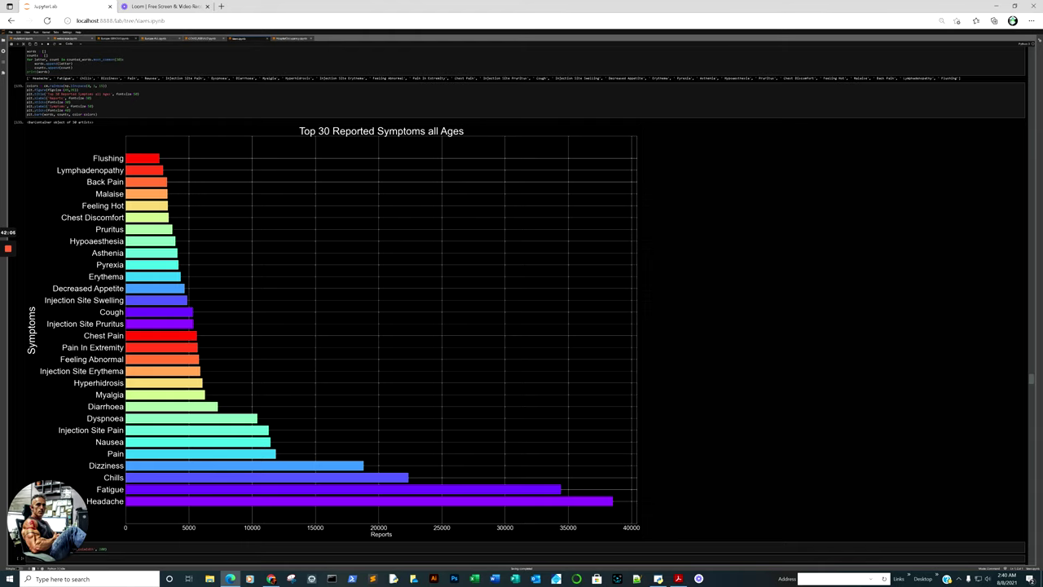
{"action": "left_click", "coordinate": [118, 39]}
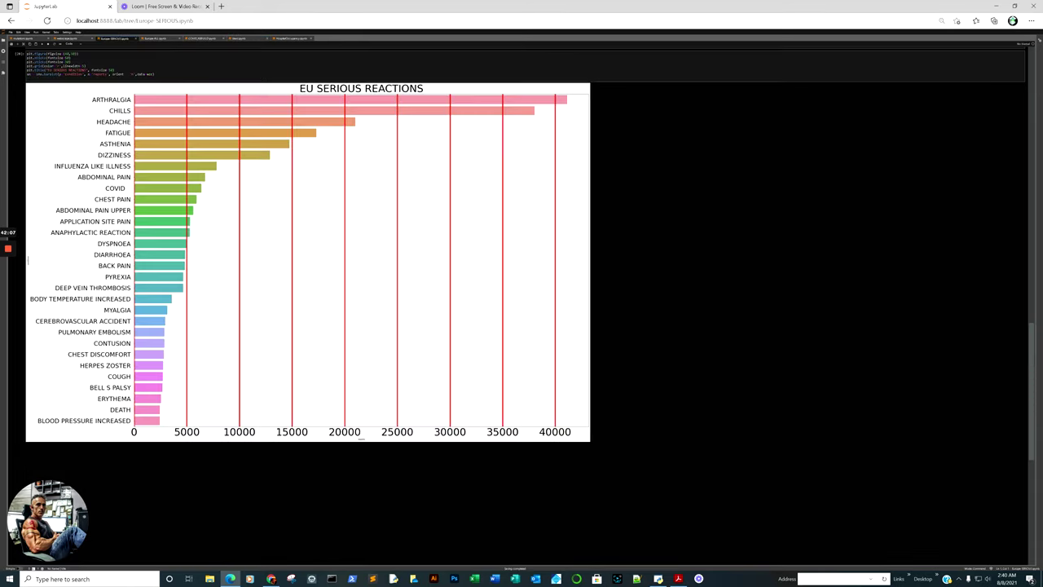
- Glance at the Europe-SERIOUS word cloud, then bring up Europe-ALL's word cloud led by Abdominal Pain
{"action": "scroll", "coordinate": [522, 294], "scroll_direction": "up", "scroll_amount": 8}
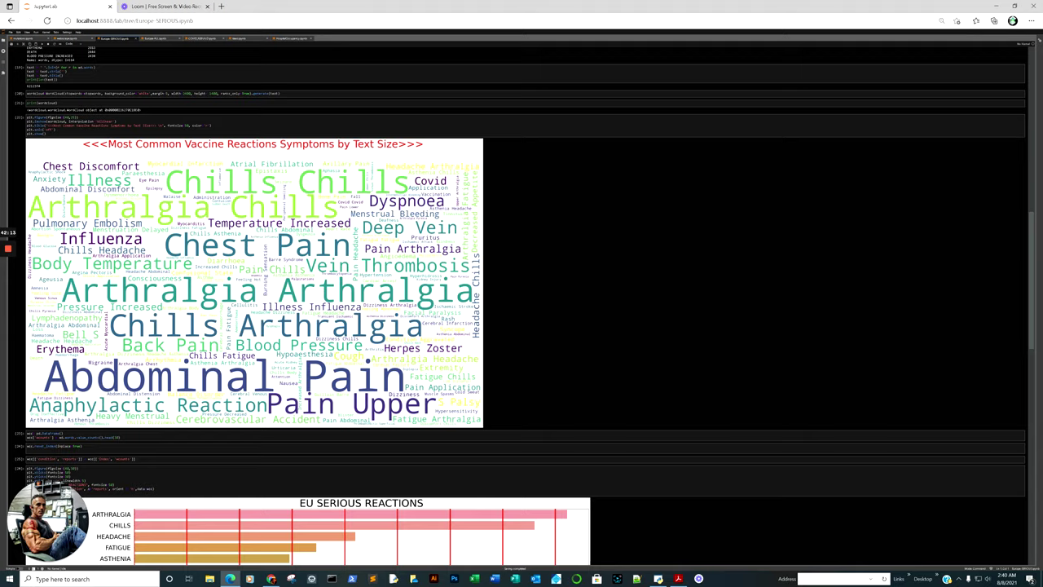
{"action": "scroll", "coordinate": [522, 293], "scroll_direction": "up", "scroll_amount": 4}
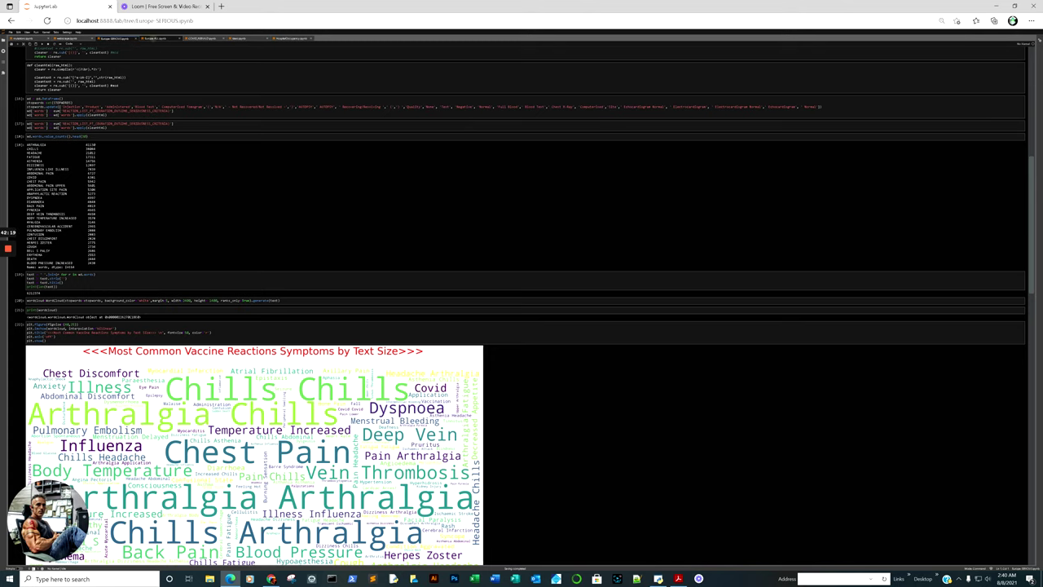
{"action": "left_click", "coordinate": [155, 38]}
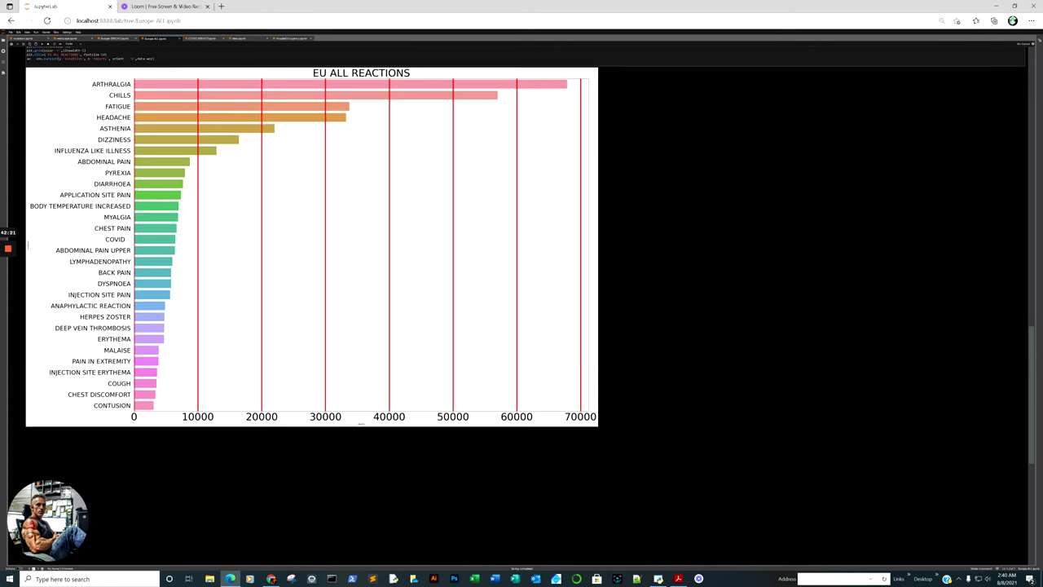
{"action": "scroll", "coordinate": [522, 310], "scroll_direction": "up", "scroll_amount": 10}
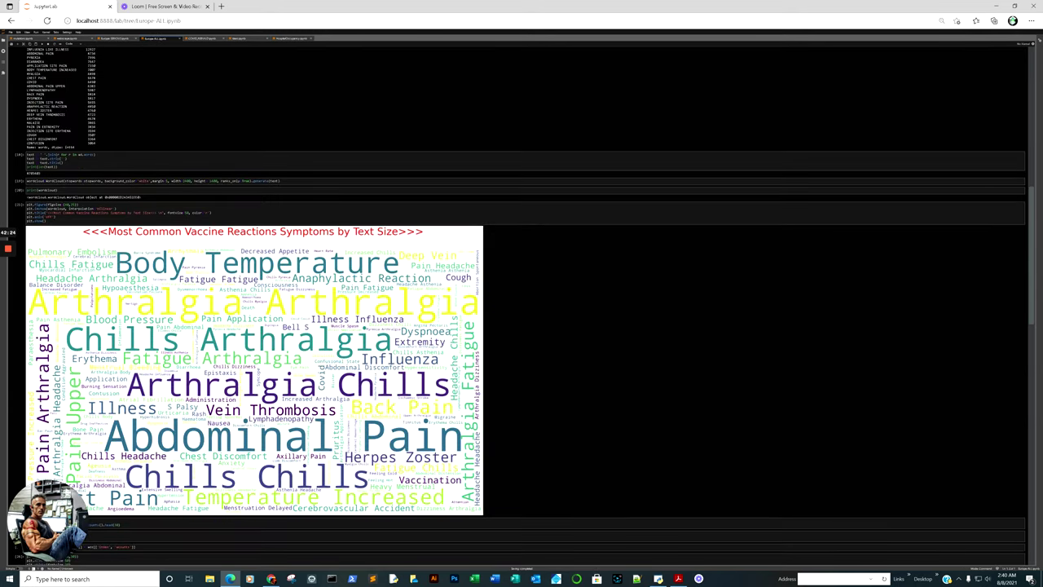
{"action": "scroll", "coordinate": [521, 309], "scroll_direction": "down", "scroll_amount": 3}
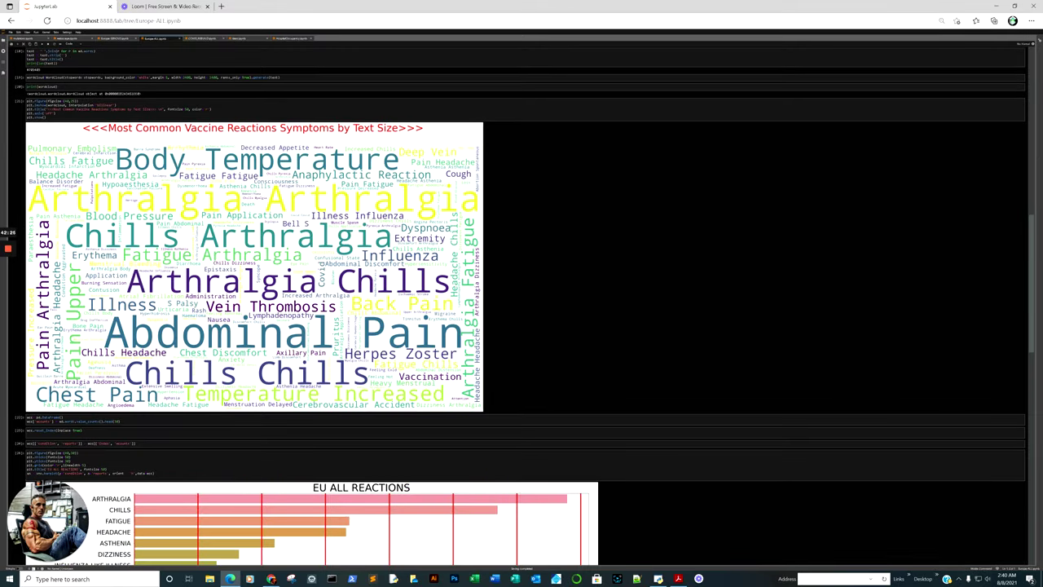
- Zoom the page in with Ctrl+Plus and look over the enlarged word cloud and bar chart
{"action": "key", "text": "ctrl+plus"}
{"action": "key", "text": "ctrl+plus"}
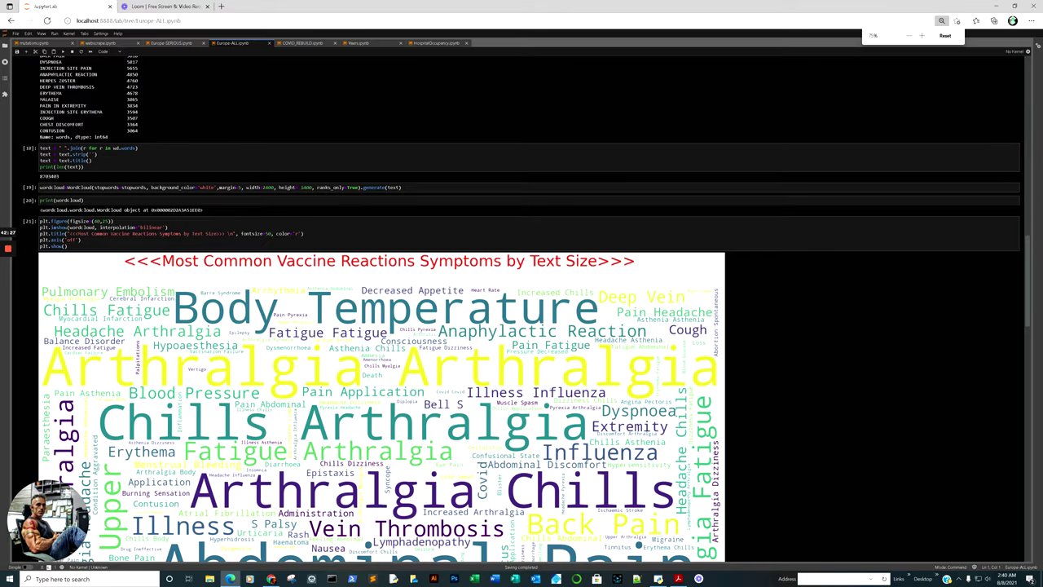
{"action": "scroll", "coordinate": [521, 310], "scroll_direction": "down", "scroll_amount": 5}
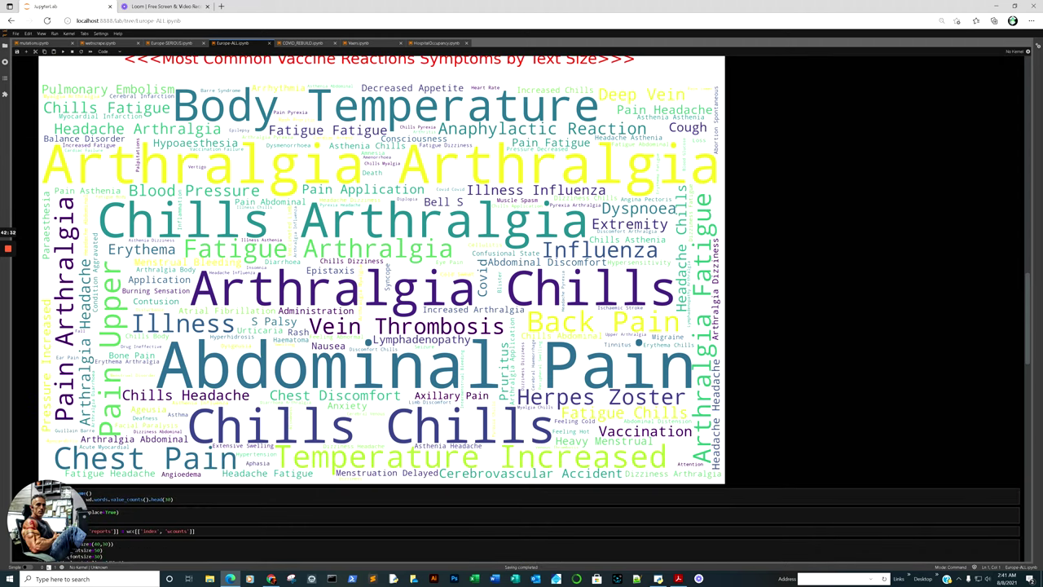
{"action": "scroll", "coordinate": [521, 310], "scroll_direction": "up", "scroll_amount": 3}
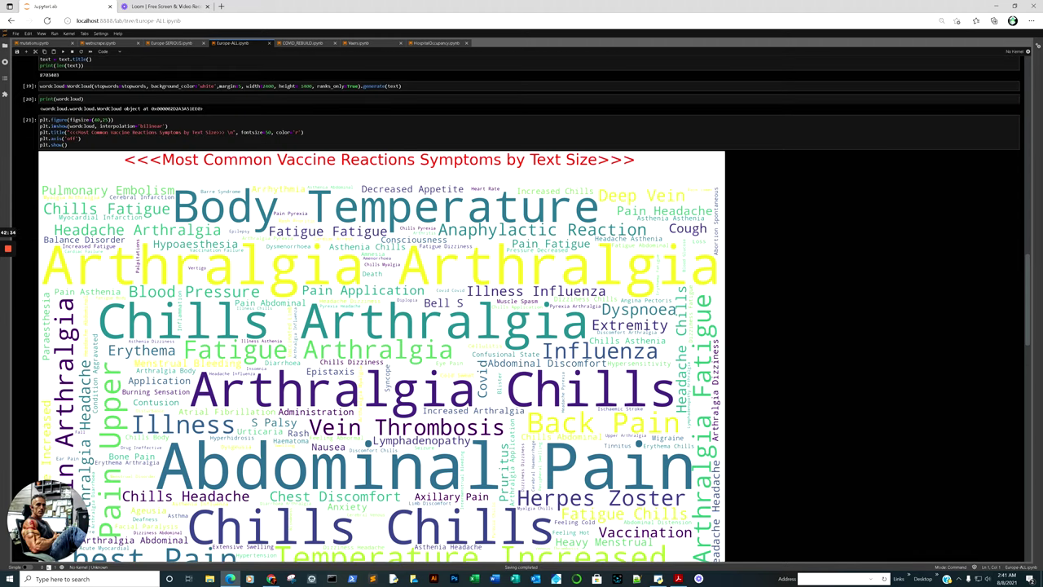
{"action": "scroll", "coordinate": [521, 309], "scroll_direction": "down", "scroll_amount": 15}
{"action": "scroll", "coordinate": [521, 310], "scroll_direction": "down", "scroll_amount": 6}
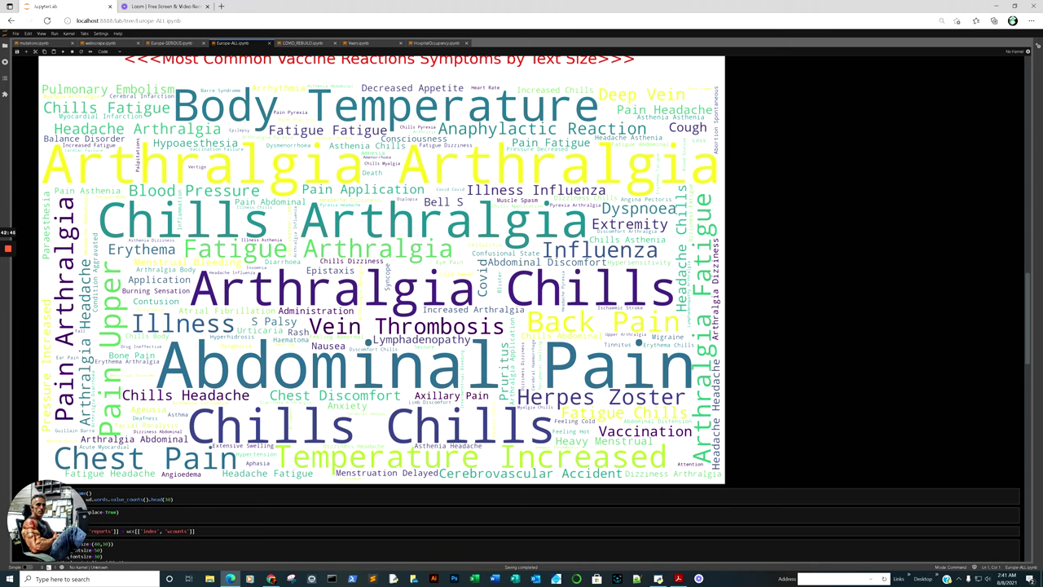
{"action": "scroll", "coordinate": [522, 310], "scroll_direction": "up", "scroll_amount": 3}
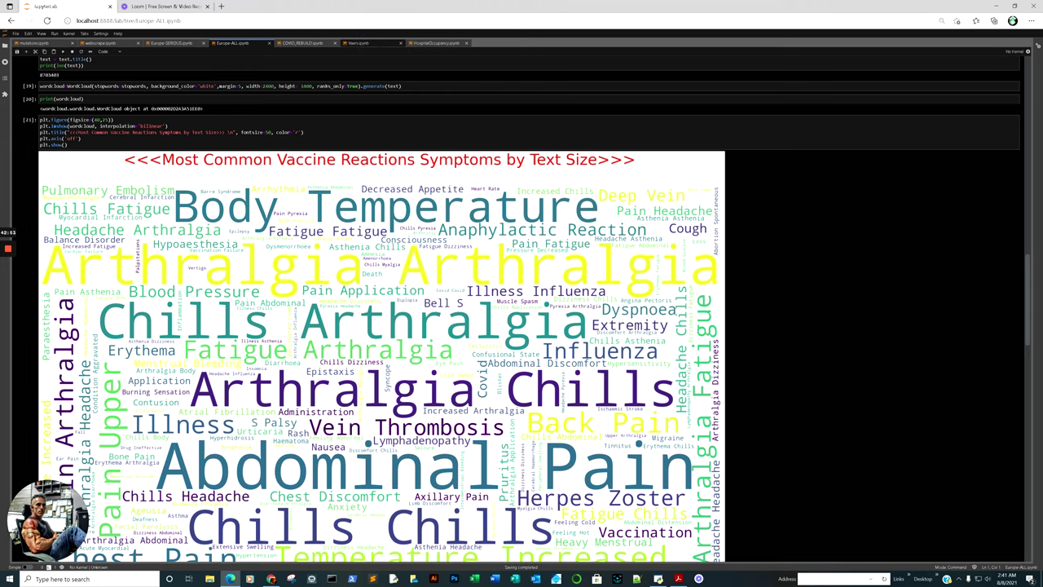
- Return to the Vaers notebook and scroll past the Bell's Palsy histogram to the DFEST report table
{"action": "left_click", "coordinate": [359, 43]}
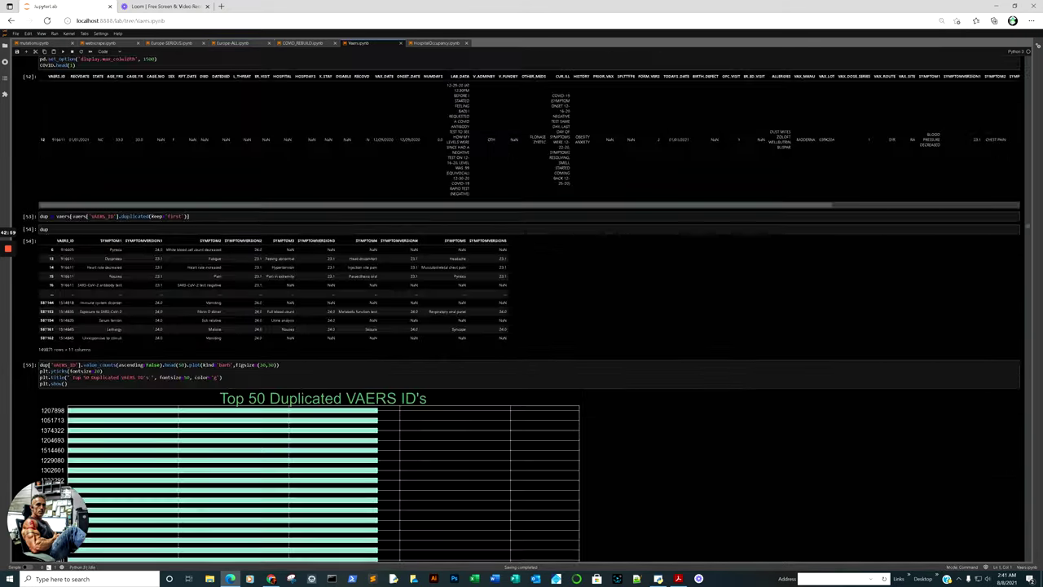
{"action": "scroll", "coordinate": [521, 309], "scroll_direction": "up", "scroll_amount": 15}
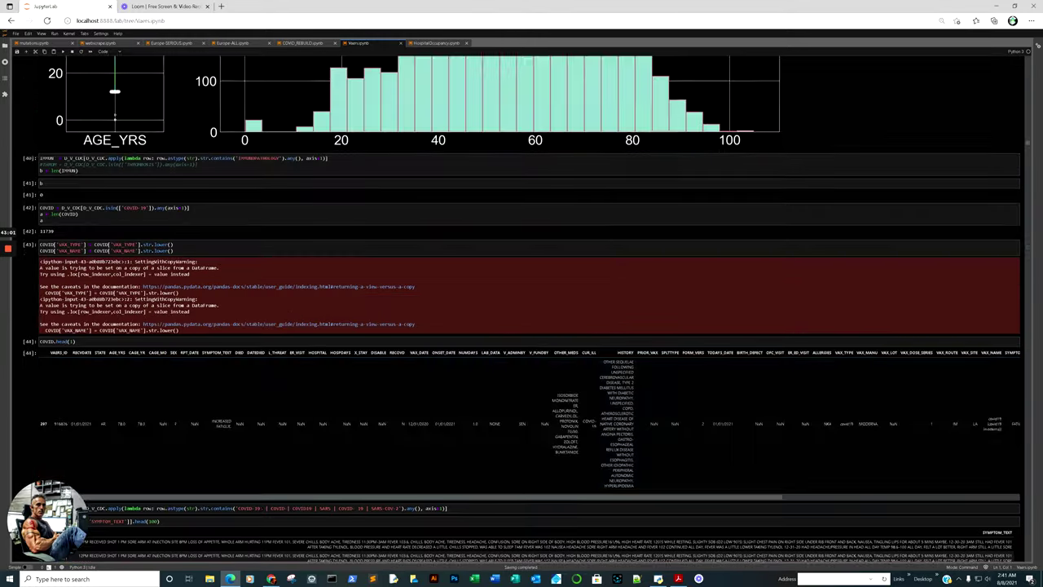
{"action": "scroll", "coordinate": [521, 309], "scroll_direction": "up", "scroll_amount": 15}
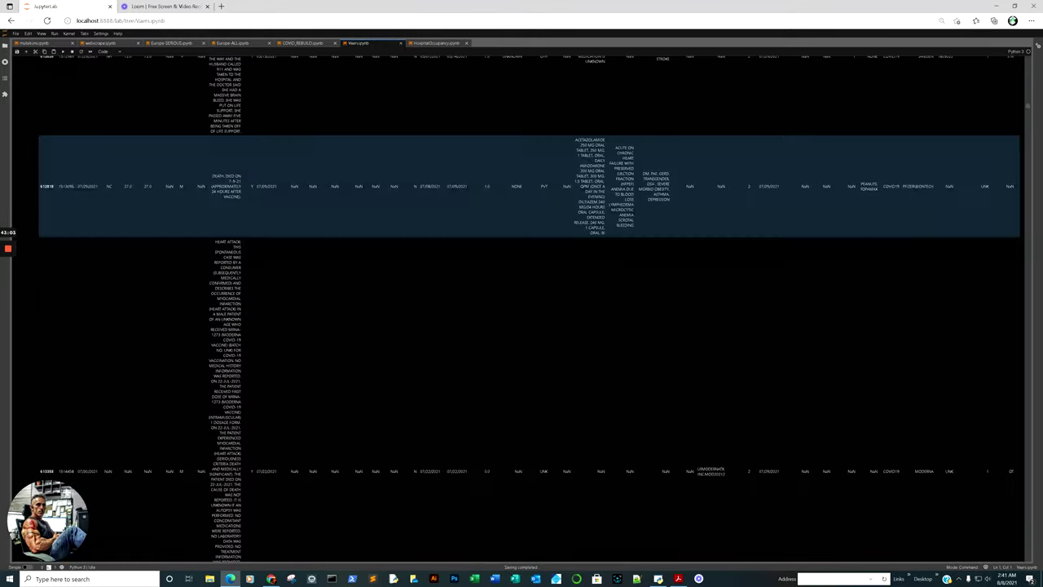
{"action": "scroll", "coordinate": [521, 310], "scroll_direction": "up", "scroll_amount": 15}
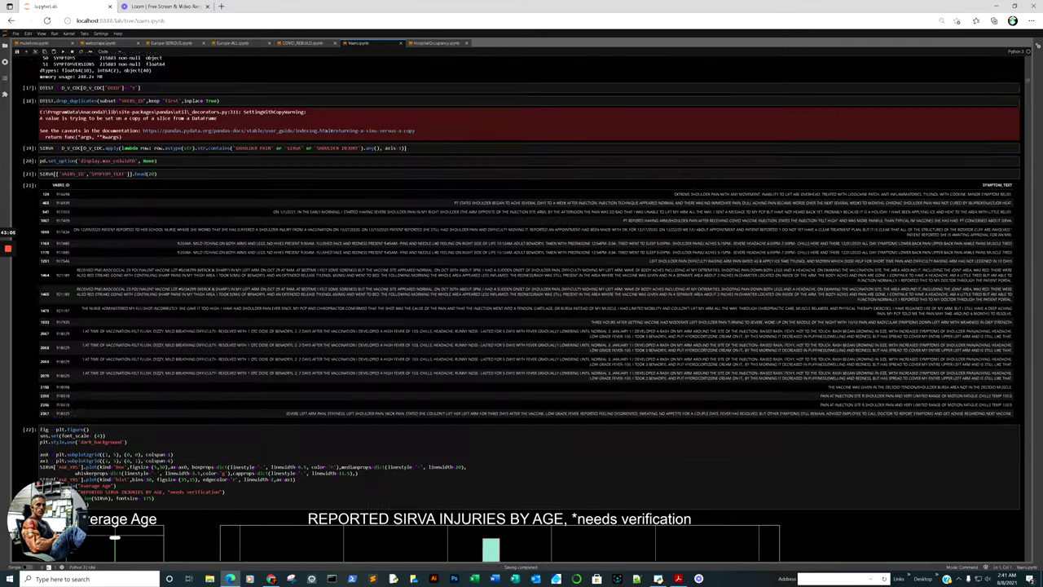
{"action": "scroll", "coordinate": [522, 310], "scroll_direction": "up", "scroll_amount": 10}
{"action": "scroll", "coordinate": [522, 310], "scroll_direction": "down", "scroll_amount": 20}
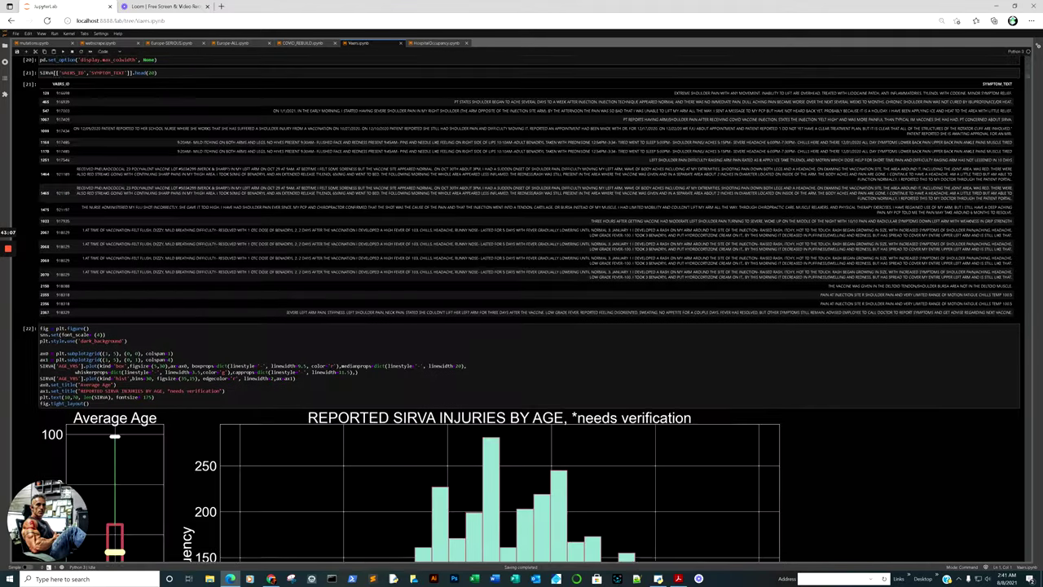
{"action": "scroll", "coordinate": [521, 309], "scroll_direction": "up", "scroll_amount": 2}
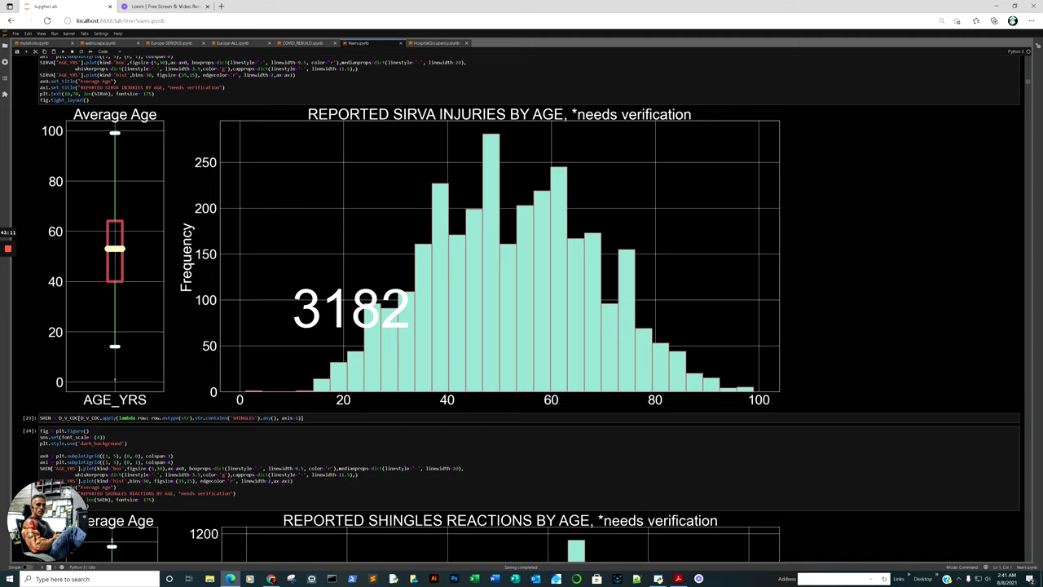
{"action": "scroll", "coordinate": [521, 310], "scroll_direction": "down", "scroll_amount": 6}
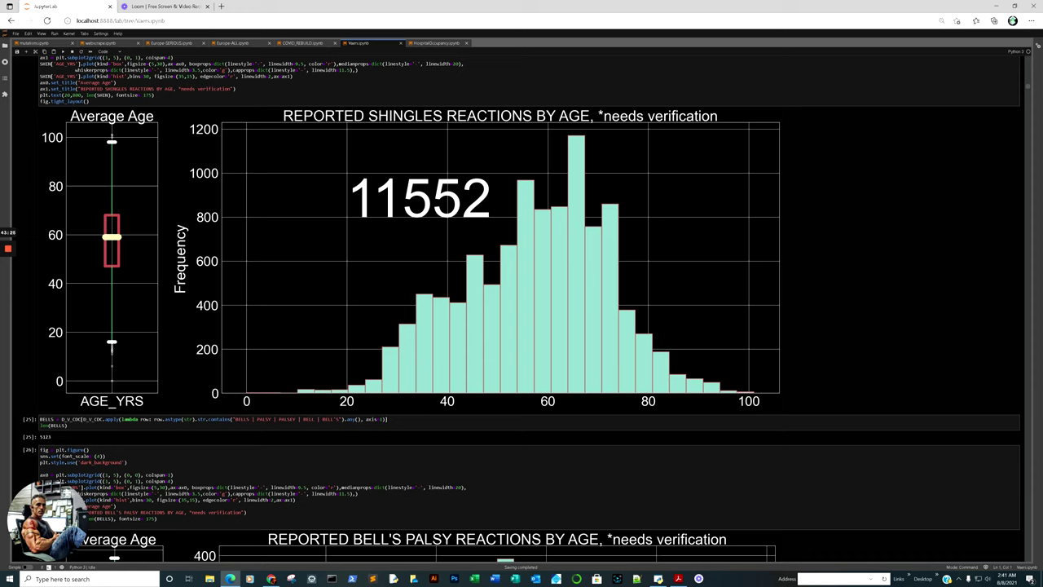
{"action": "scroll", "coordinate": [522, 310], "scroll_direction": "down", "scroll_amount": 5}
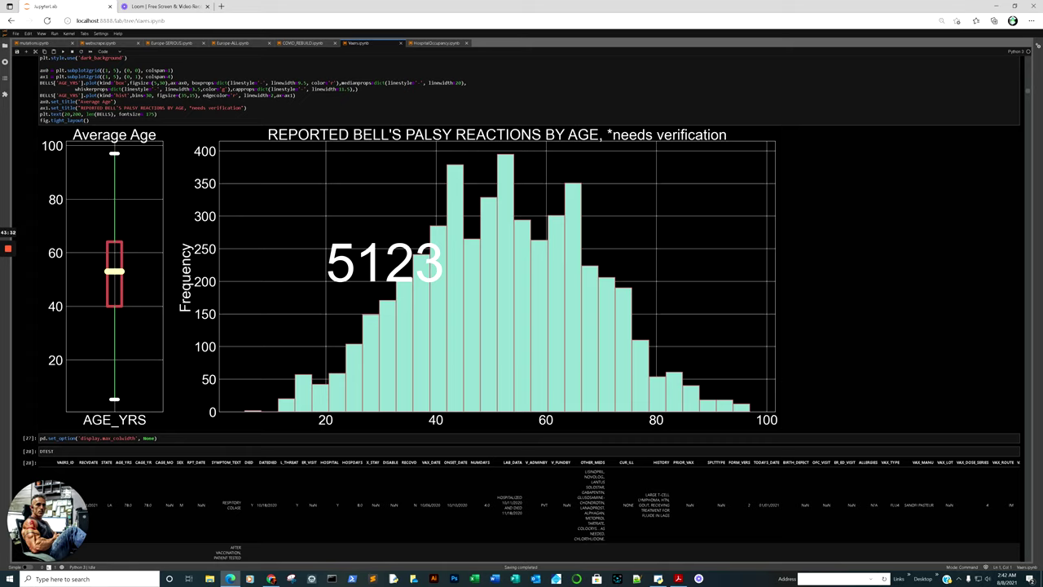
{"action": "scroll", "coordinate": [521, 309], "scroll_direction": "down", "scroll_amount": 15}
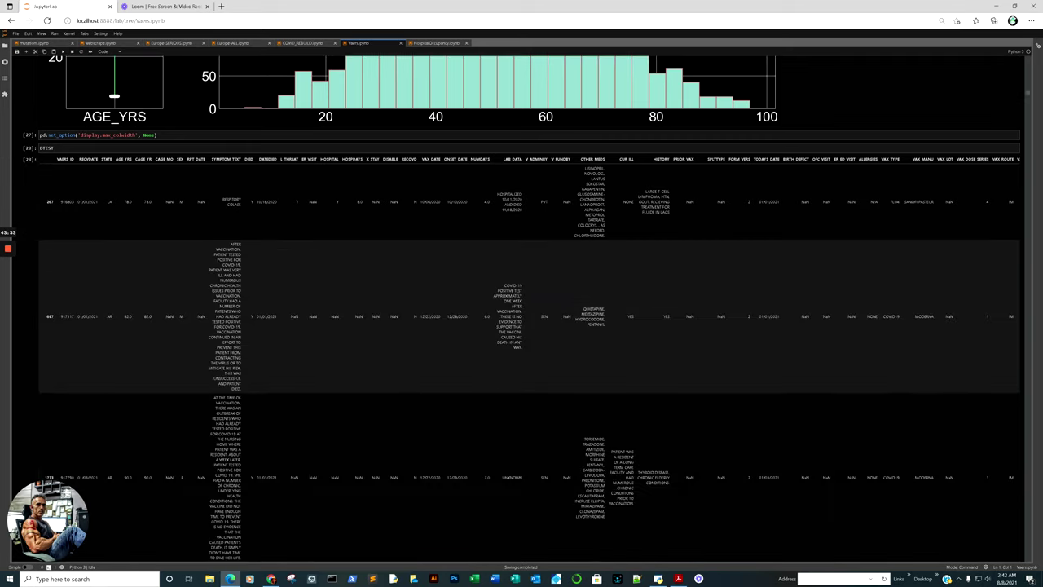
- Scroll through the thrombocytopenia, paralysis, myocarditis and thrombosis histograms to the 11739-report COVID-19 subset
{"action": "scroll", "coordinate": [522, 310], "scroll_direction": "down", "scroll_amount": 15}
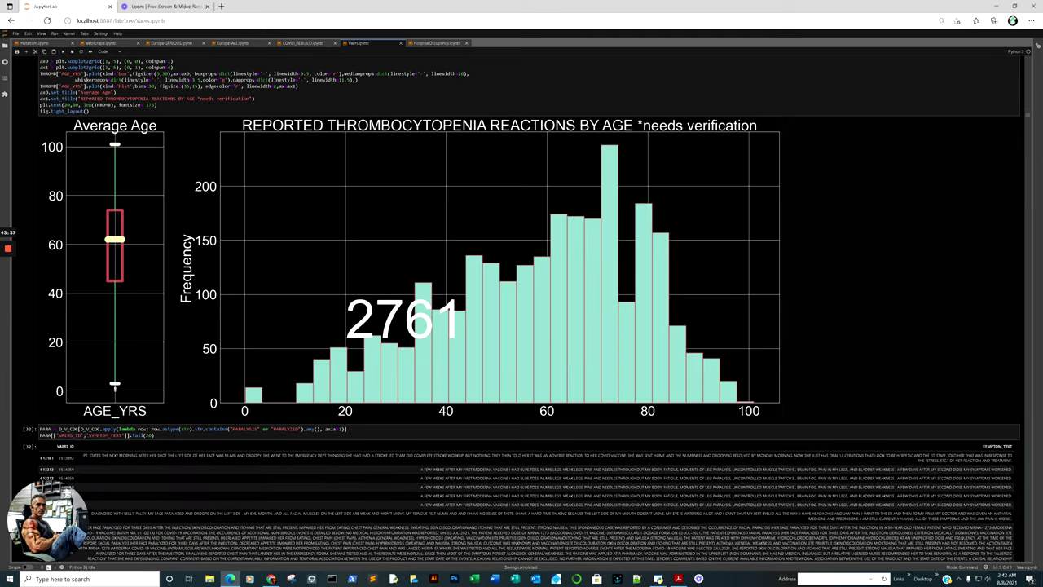
{"action": "scroll", "coordinate": [521, 309], "scroll_direction": "down", "scroll_amount": 4}
{"action": "scroll", "coordinate": [521, 309], "scroll_direction": "down", "scroll_amount": 2}
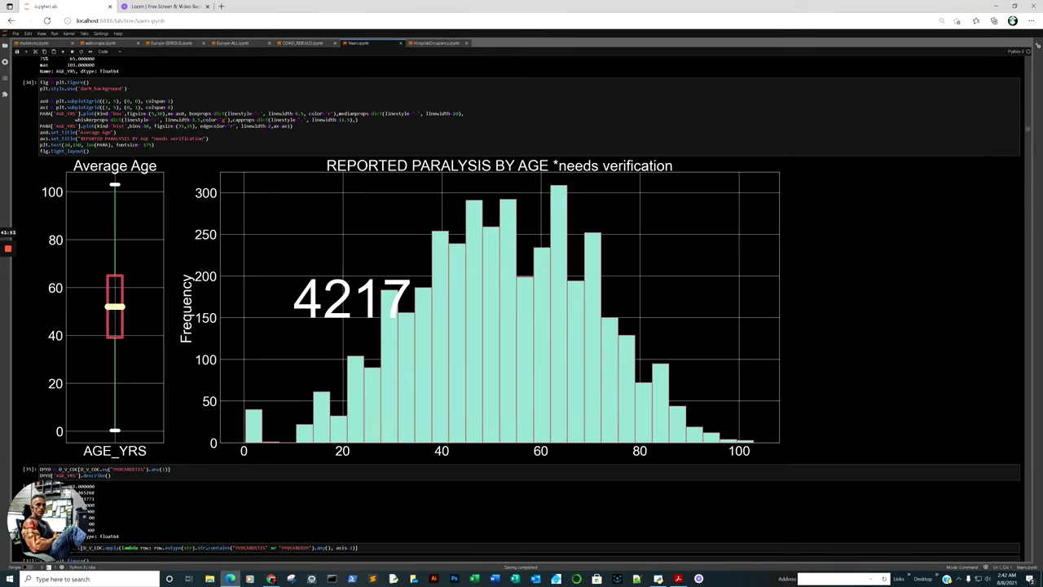
{"action": "scroll", "coordinate": [522, 302], "scroll_direction": "down", "scroll_amount": 15}
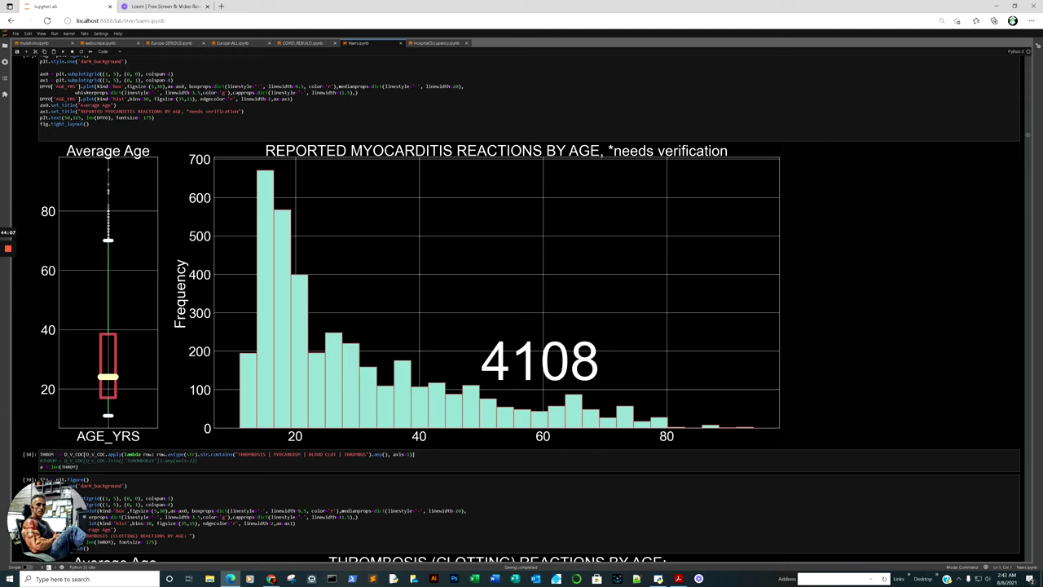
{"action": "scroll", "coordinate": [529, 309], "scroll_direction": "up", "scroll_amount": 6}
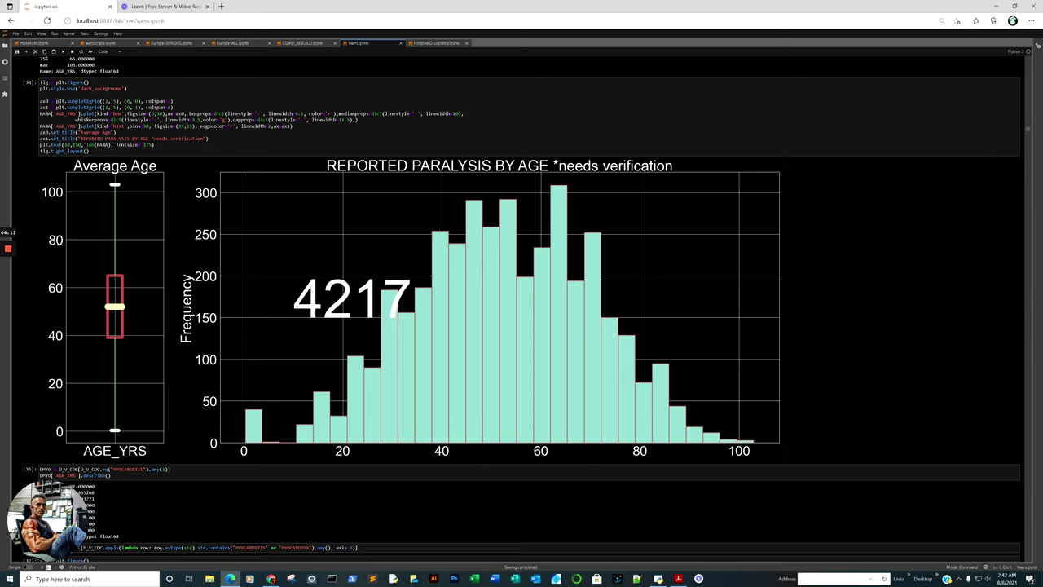
{"action": "scroll", "coordinate": [522, 309], "scroll_direction": "down", "scroll_amount": 6}
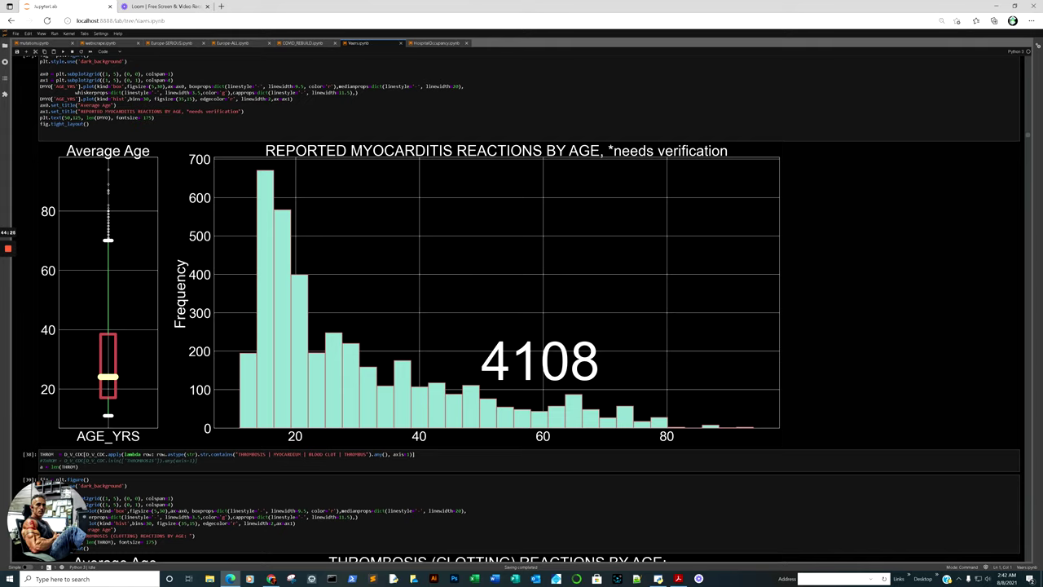
{"action": "scroll", "coordinate": [521, 310], "scroll_direction": "down", "scroll_amount": 5}
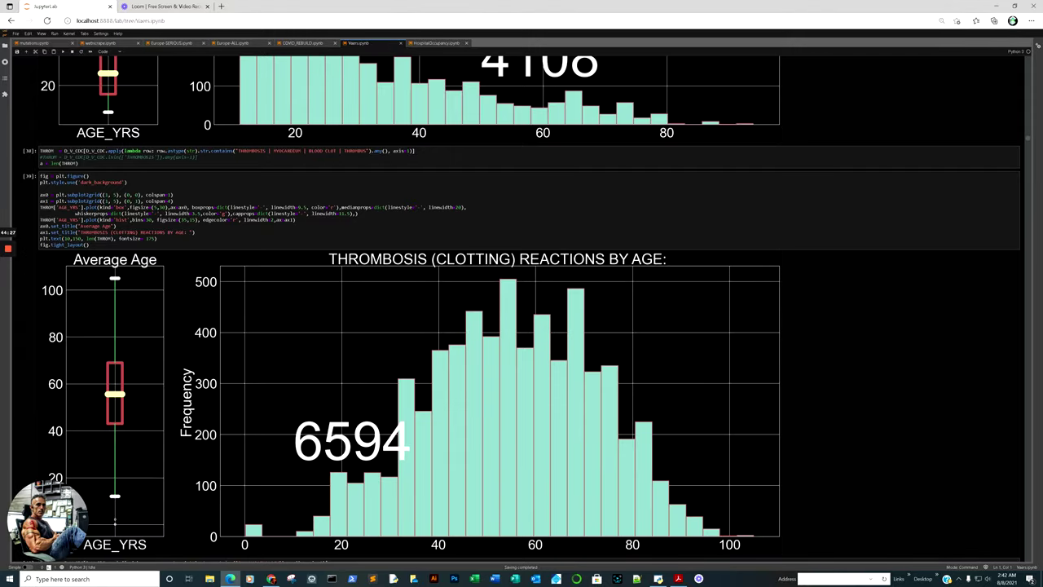
{"action": "scroll", "coordinate": [521, 310], "scroll_direction": "down", "scroll_amount": 3}
{"action": "scroll", "coordinate": [521, 310], "scroll_direction": "up", "scroll_amount": 2}
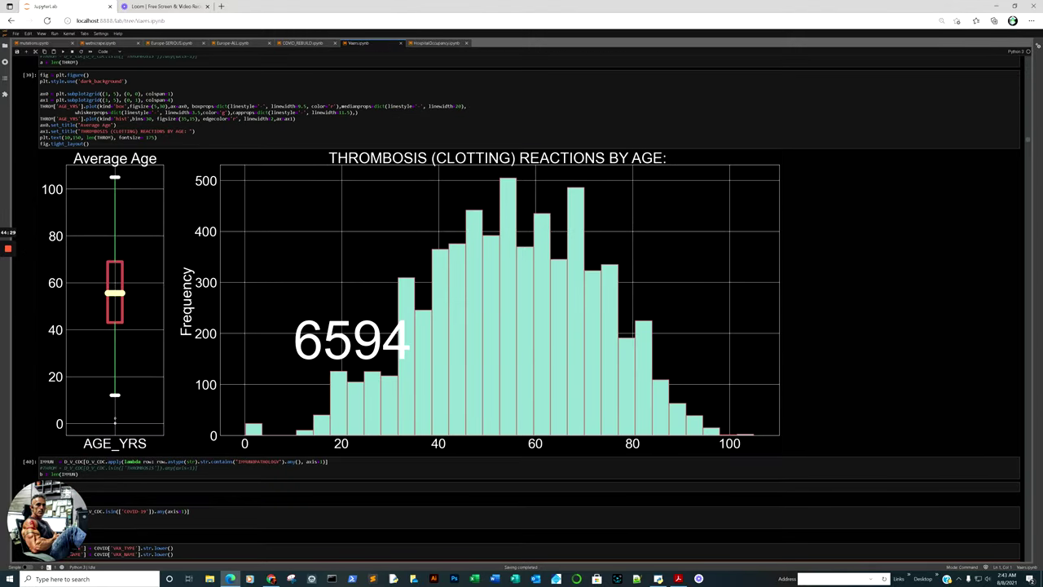
- Scroll past cell 50's COVID-19 age histogram to cell 55's Top 50 Duplicated VAERS ID's chart
{"action": "scroll", "coordinate": [522, 310], "scroll_direction": "down", "scroll_amount": 20}
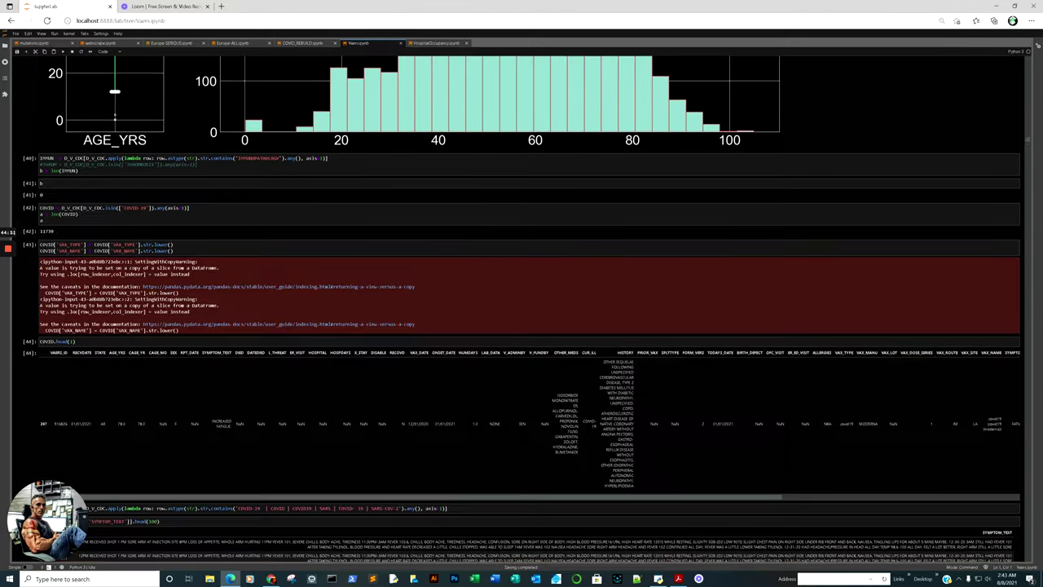
{"action": "scroll", "coordinate": [521, 310], "scroll_direction": "down", "scroll_amount": 5}
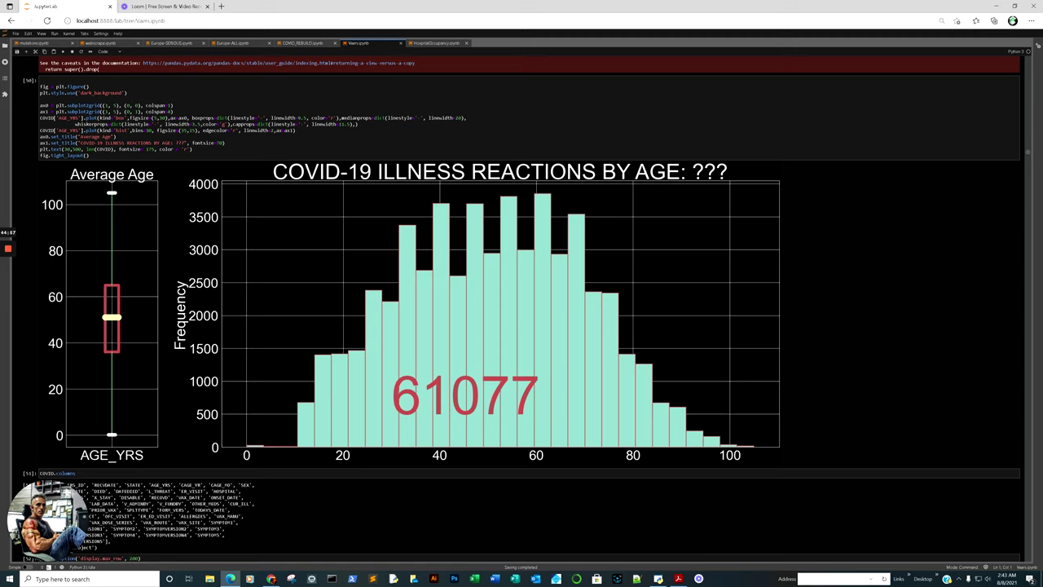
{"action": "scroll", "coordinate": [522, 310], "scroll_direction": "down", "scroll_amount": 15}
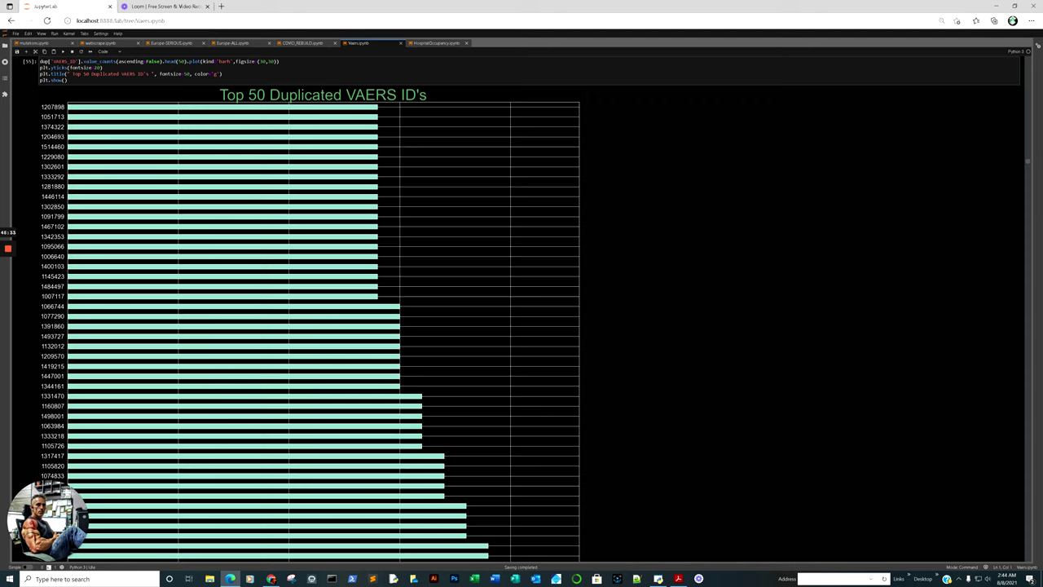
- Inspect cell 56's table of repeated symptom rows for VAERS ID 1400623
{"action": "scroll", "coordinate": [521, 310], "scroll_direction": "down", "scroll_amount": 5}
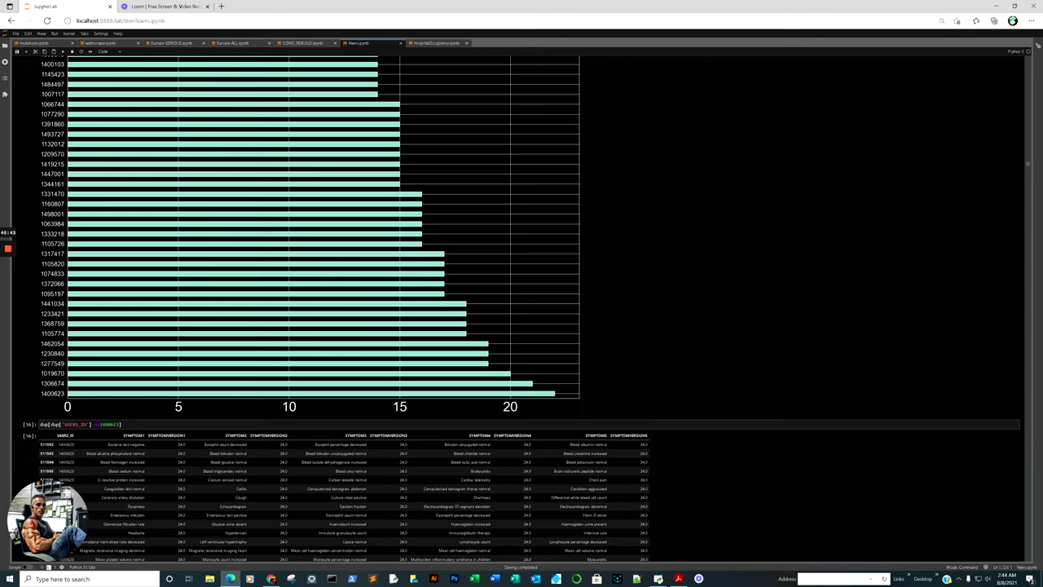
{"action": "scroll", "coordinate": [521, 326], "scroll_direction": "down", "scroll_amount": 5}
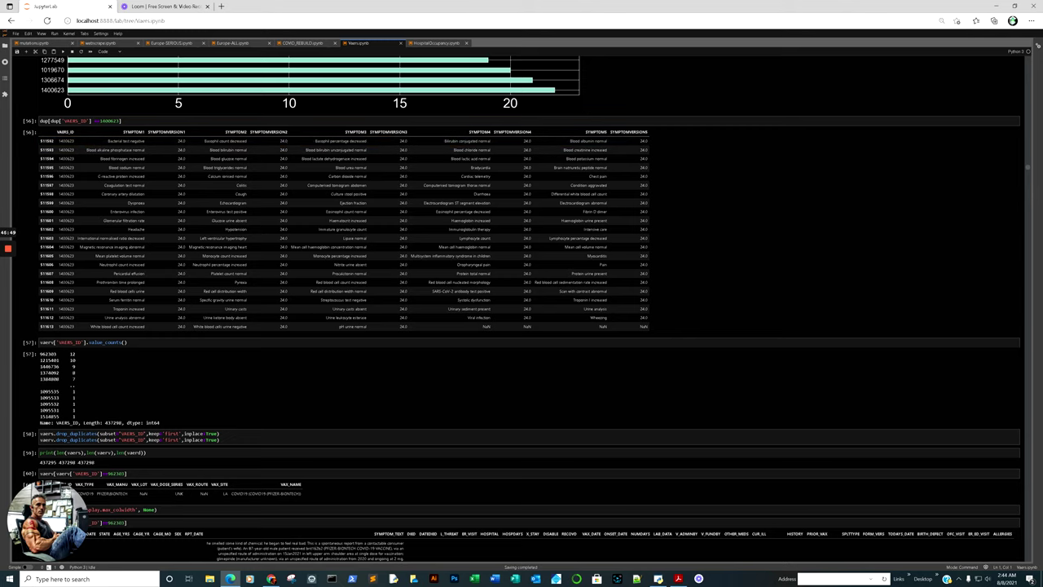
{"action": "left_click", "coordinate": [351, 131]}
{"action": "left_click", "coordinate": [467, 132]}
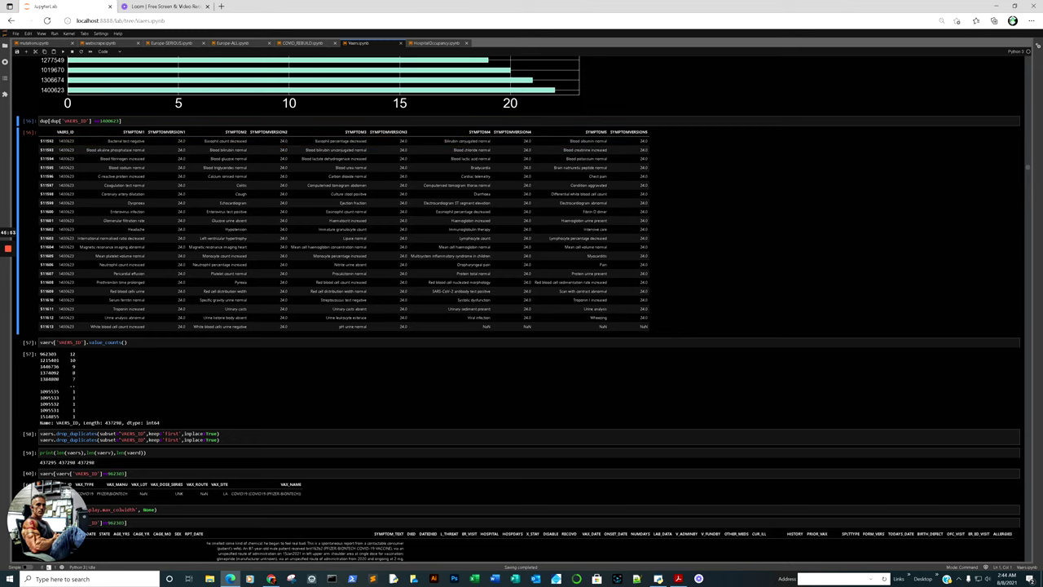
{"action": "left_click", "coordinate": [583, 134]}
{"action": "scroll", "coordinate": [343, 176], "scroll_direction": "up", "scroll_amount": 5}
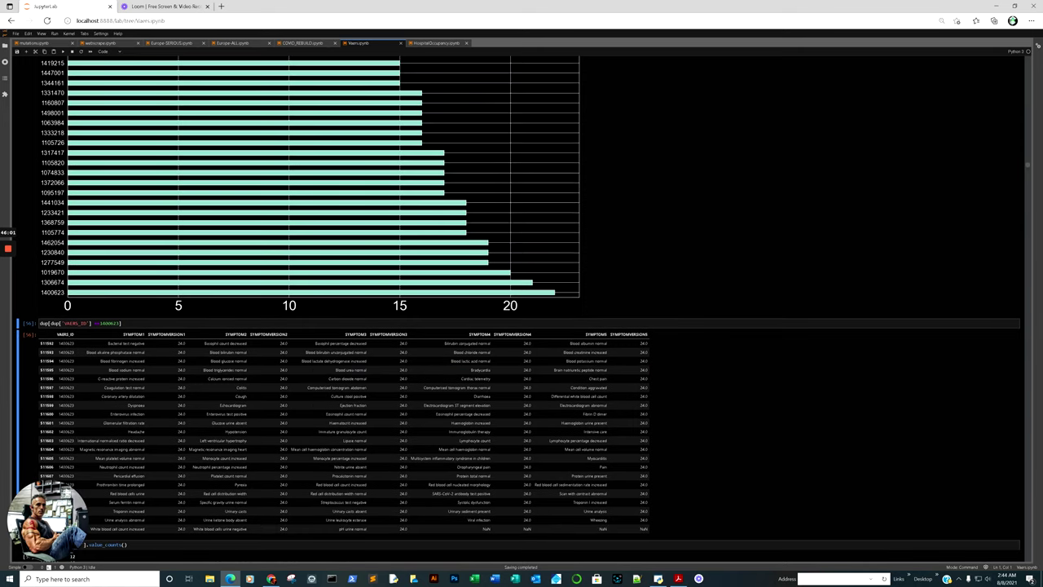
{"action": "scroll", "coordinate": [342, 250], "scroll_direction": "down", "scroll_amount": 3}
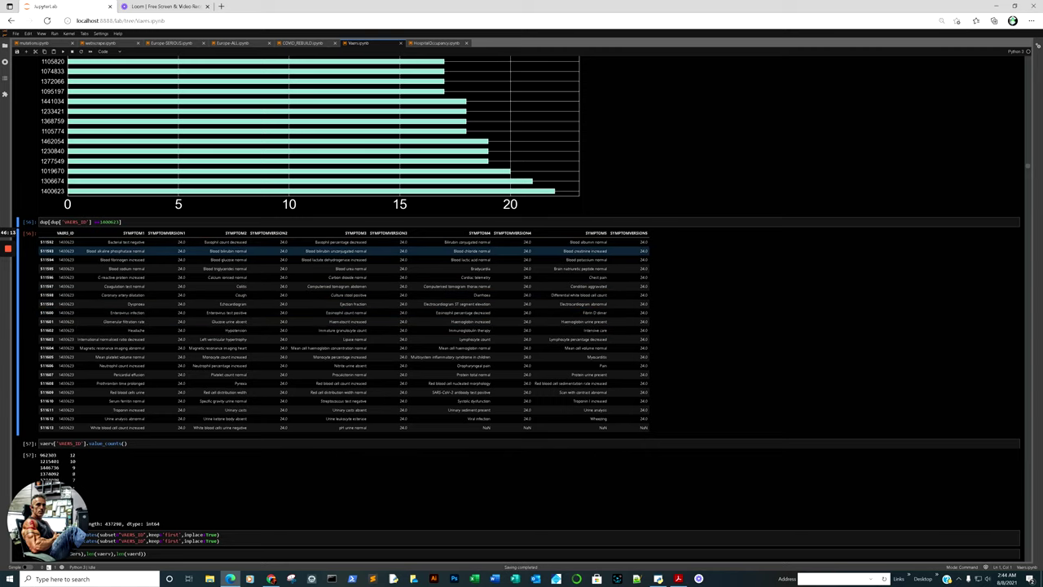
{"action": "scroll", "coordinate": [522, 310], "scroll_direction": "up", "scroll_amount": 10}
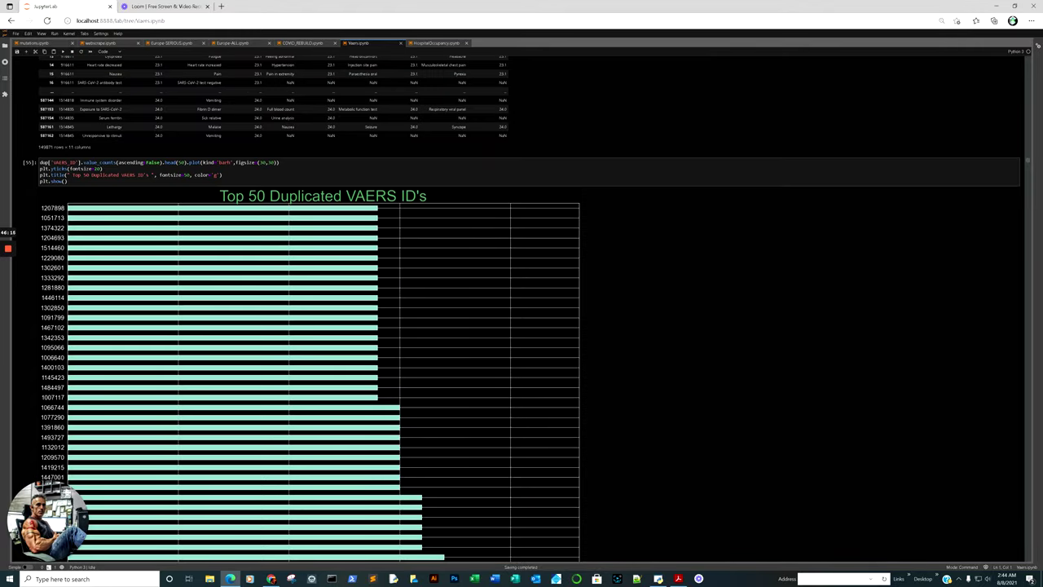
{"action": "scroll", "coordinate": [521, 310], "scroll_direction": "down", "scroll_amount": 5}
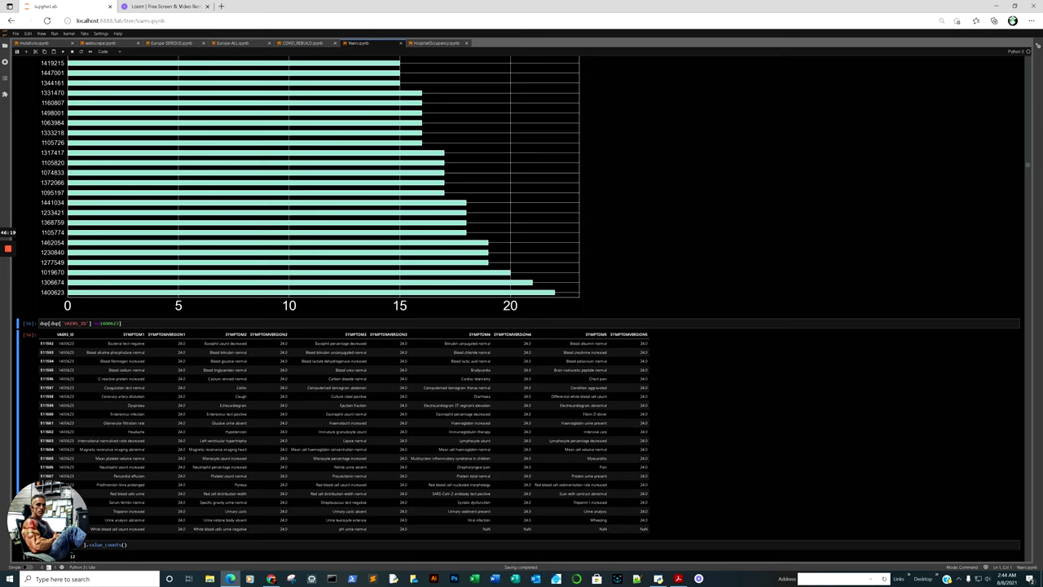
- Scroll down to cell 71's Vaccine Reaction Reports by Vaccine chart showing 437295 COVID reports
{"action": "left_click", "coordinate": [63, 294]}
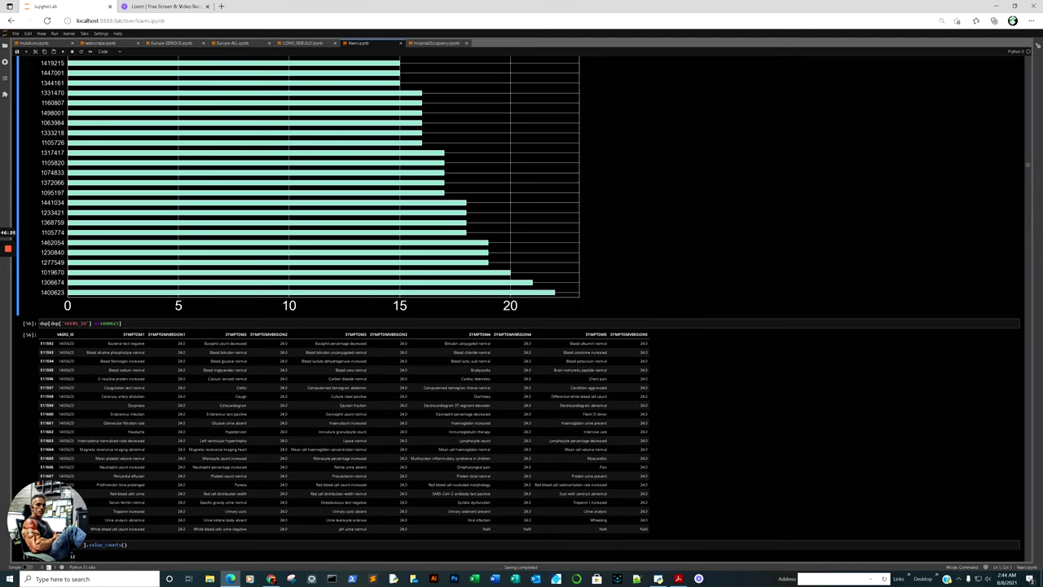
{"action": "scroll", "coordinate": [522, 309], "scroll_direction": "down", "scroll_amount": 10}
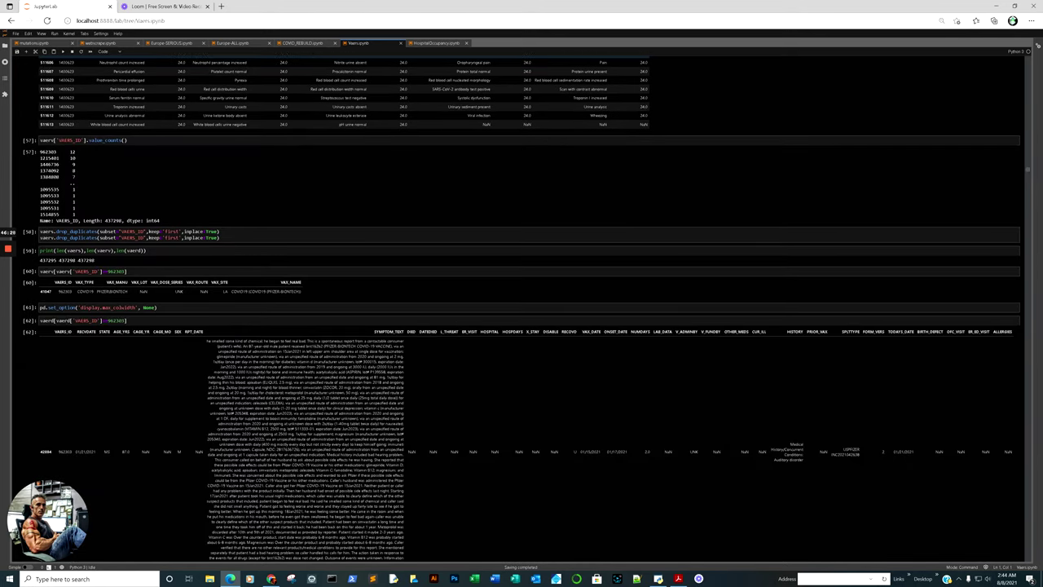
{"action": "scroll", "coordinate": [521, 326], "scroll_direction": "down", "scroll_amount": 10}
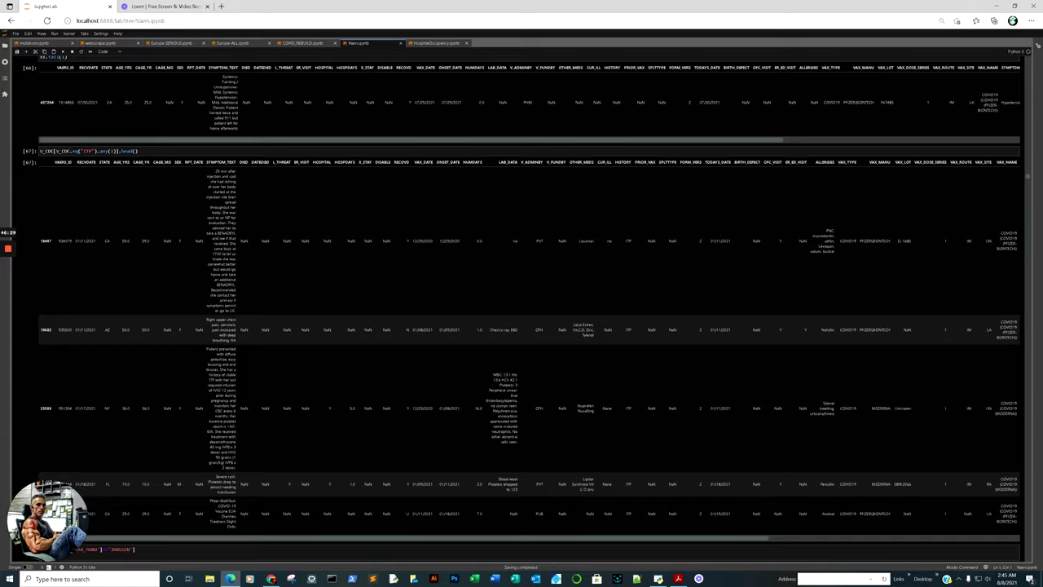
{"action": "scroll", "coordinate": [521, 310], "scroll_direction": "down", "scroll_amount": 10}
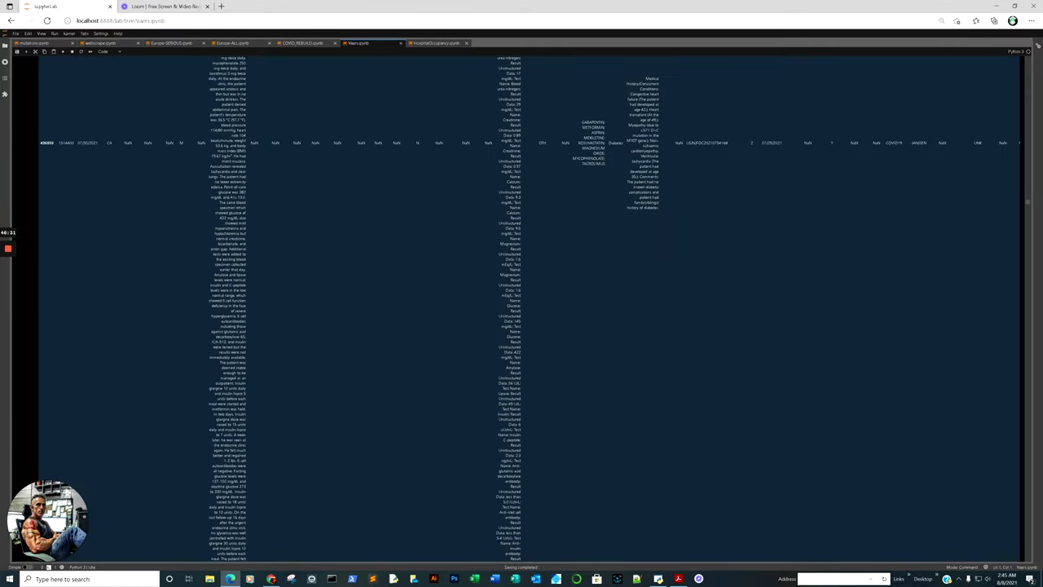
{"action": "scroll", "coordinate": [521, 310], "scroll_direction": "down", "scroll_amount": 15}
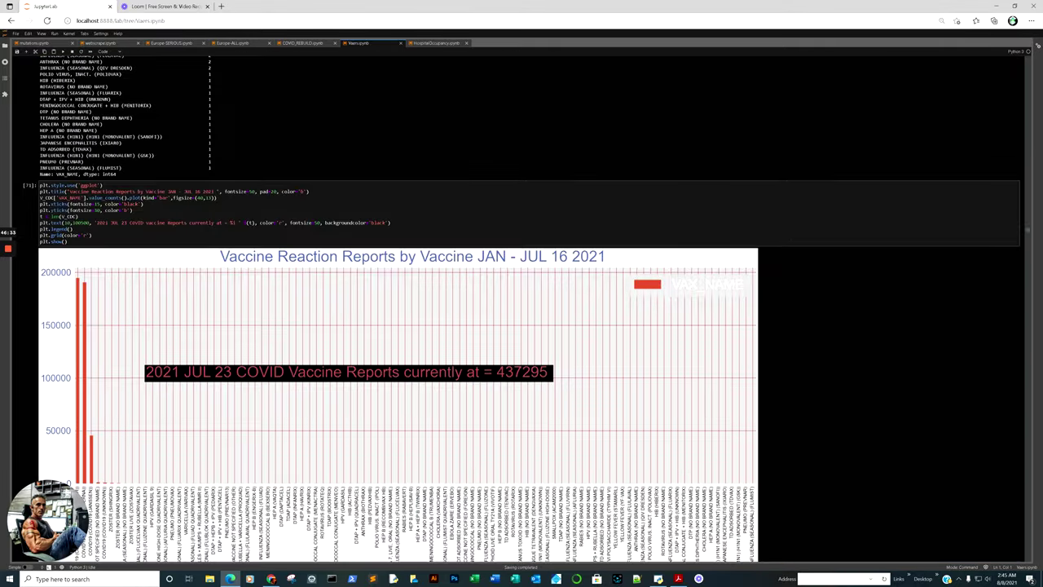
{"action": "scroll", "coordinate": [522, 310], "scroll_direction": "down", "scroll_amount": 5}
{"action": "scroll", "coordinate": [521, 310], "scroll_direction": "up", "scroll_amount": 2}
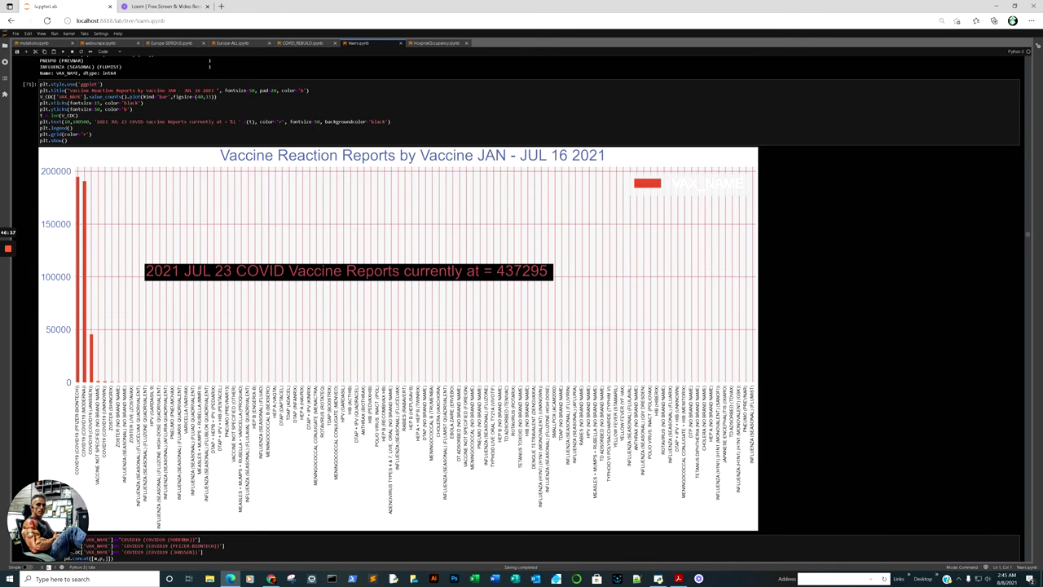
- Change the chart title date from JUL 16 to JUL 23 2021 and re-run the cell
{"action": "left_click", "coordinate": [196, 90]}
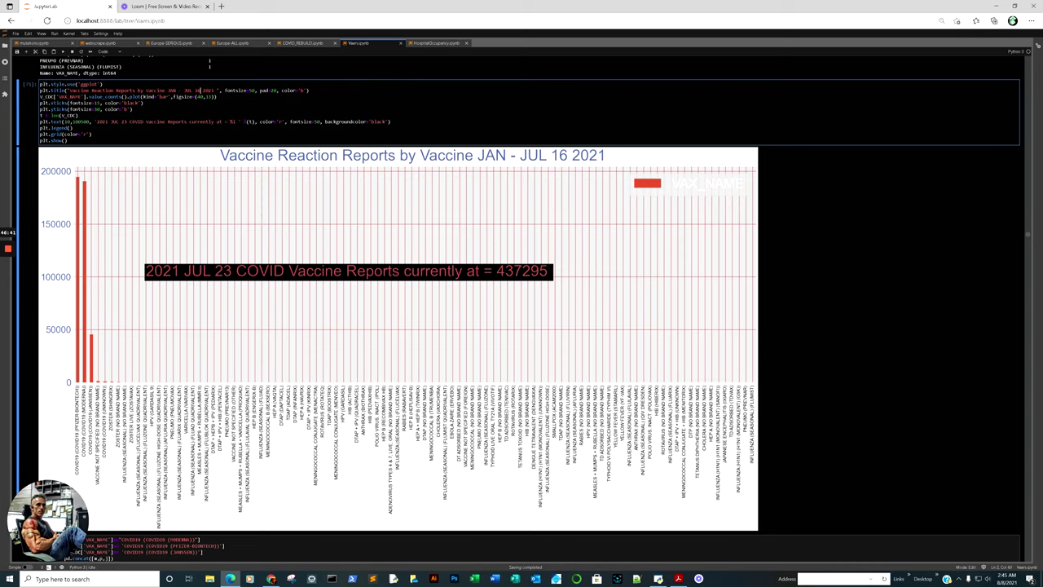
{"action": "key", "text": "BackSpace"}
{"action": "key", "text": "BackSpace"}
{"action": "type", "text": "23"}
{"action": "key", "text": "shift+Return"}
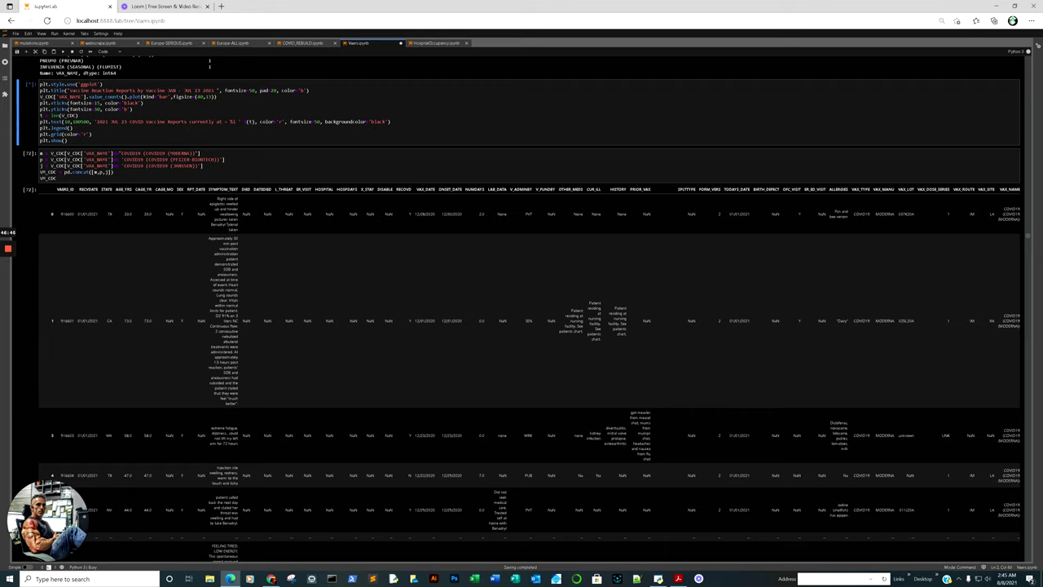
{"action": "scroll", "coordinate": [530, 310], "scroll_direction": "down", "scroll_amount": 15}
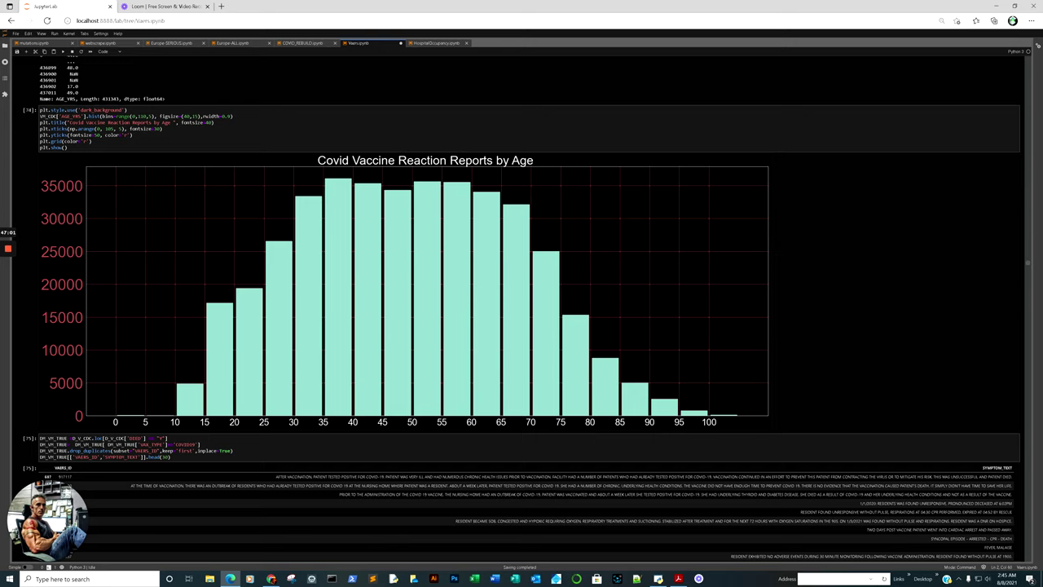
- Inspect the Covid Vaccine Reaction Reports by Age cell, then scroll to the 5723 deaths-by-age chart
{"action": "left_click", "coordinate": [102, 363]}
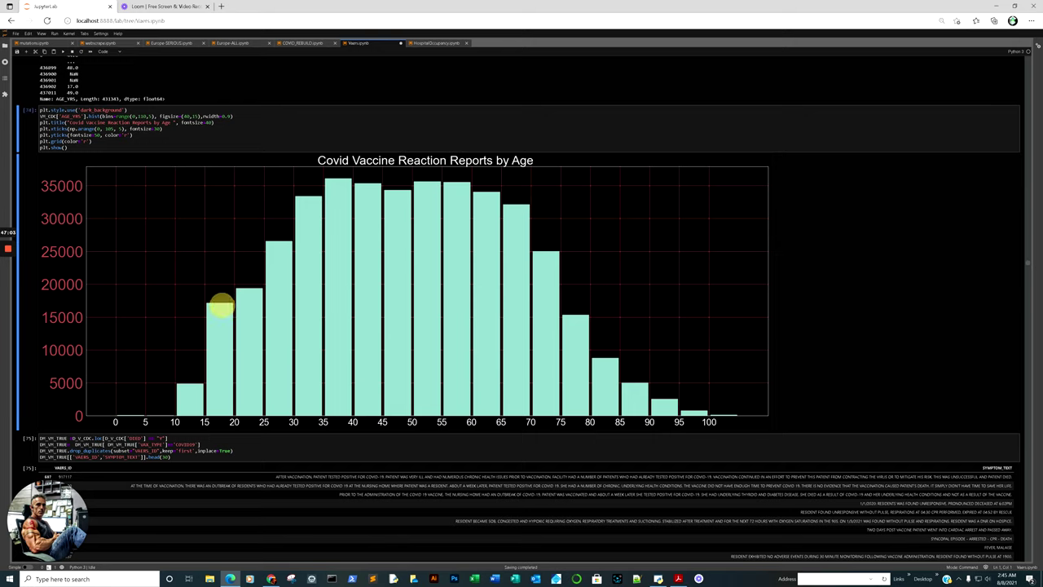
{"action": "left_click", "coordinate": [293, 247]}
{"action": "left_click", "coordinate": [396, 204]}
{"action": "left_click", "coordinate": [562, 306]}
{"action": "left_click", "coordinate": [678, 386]}
{"action": "left_click", "coordinate": [472, 251]}
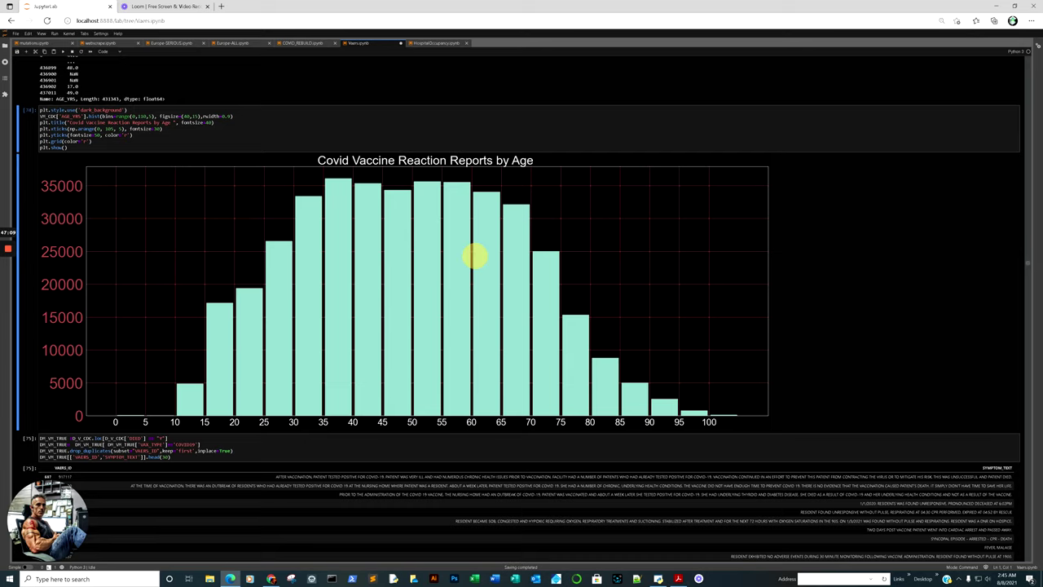
{"action": "scroll", "coordinate": [472, 252], "scroll_direction": "down", "scroll_amount": 2}
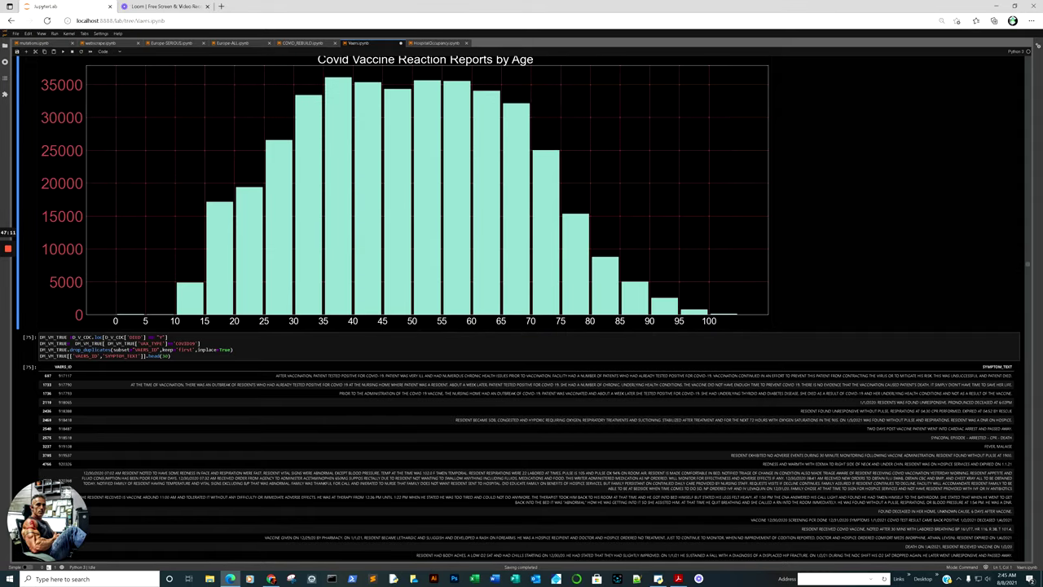
{"action": "left_click", "coordinate": [330, 169]}
{"action": "left_click", "coordinate": [240, 154]}
{"action": "left_click", "coordinate": [138, 154]}
{"action": "scroll", "coordinate": [521, 310], "scroll_direction": "down", "scroll_amount": 15}
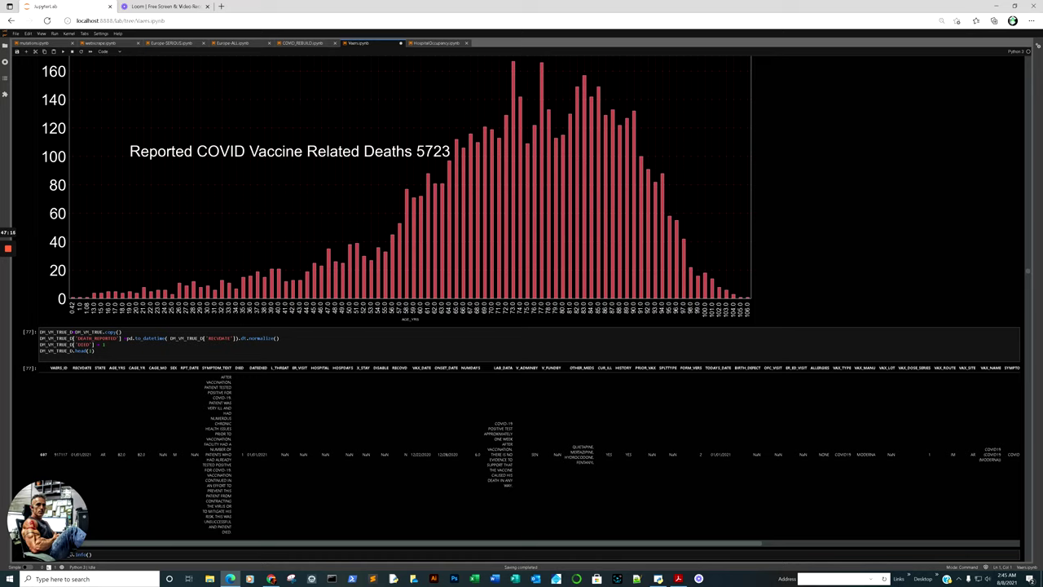
- Check cell [78]'s info() summary, then reach the weekly deaths chart peaking in week 2021-04-19
{"action": "scroll", "coordinate": [521, 309], "scroll_direction": "up", "scroll_amount": 2}
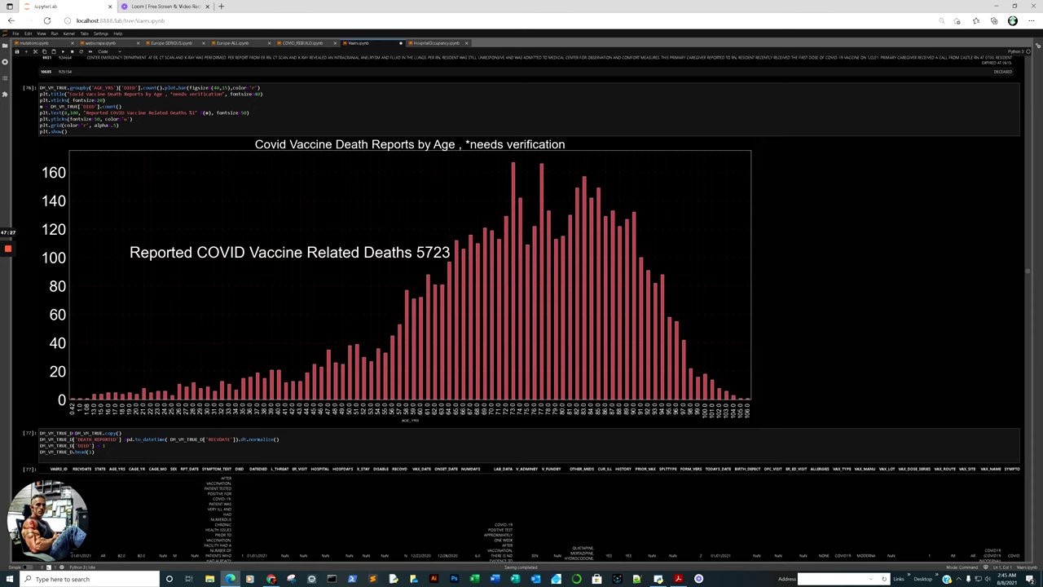
{"action": "scroll", "coordinate": [521, 309], "scroll_direction": "down", "scroll_amount": 4}
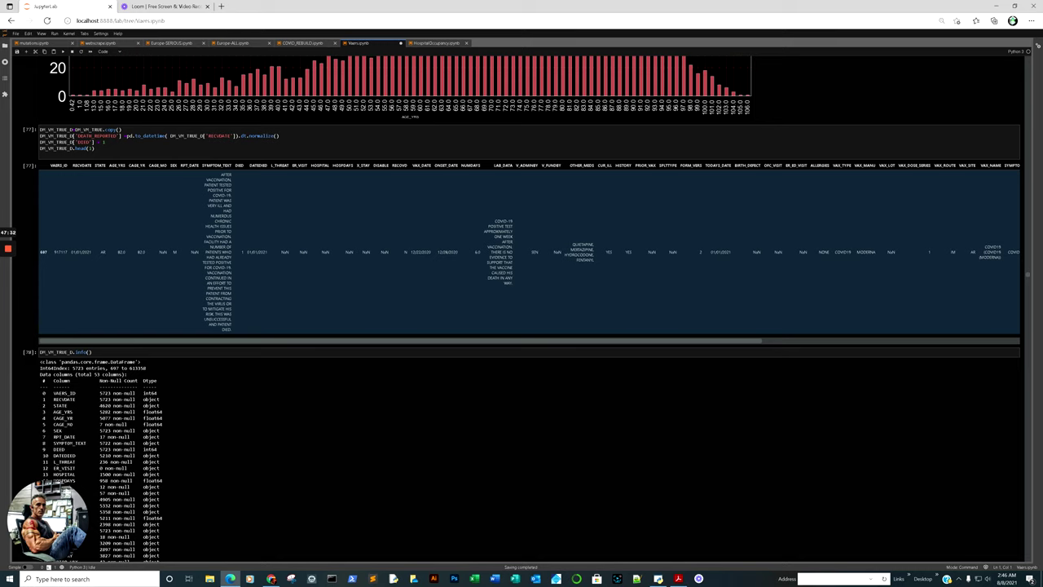
{"action": "scroll", "coordinate": [521, 310], "scroll_direction": "up", "scroll_amount": 4}
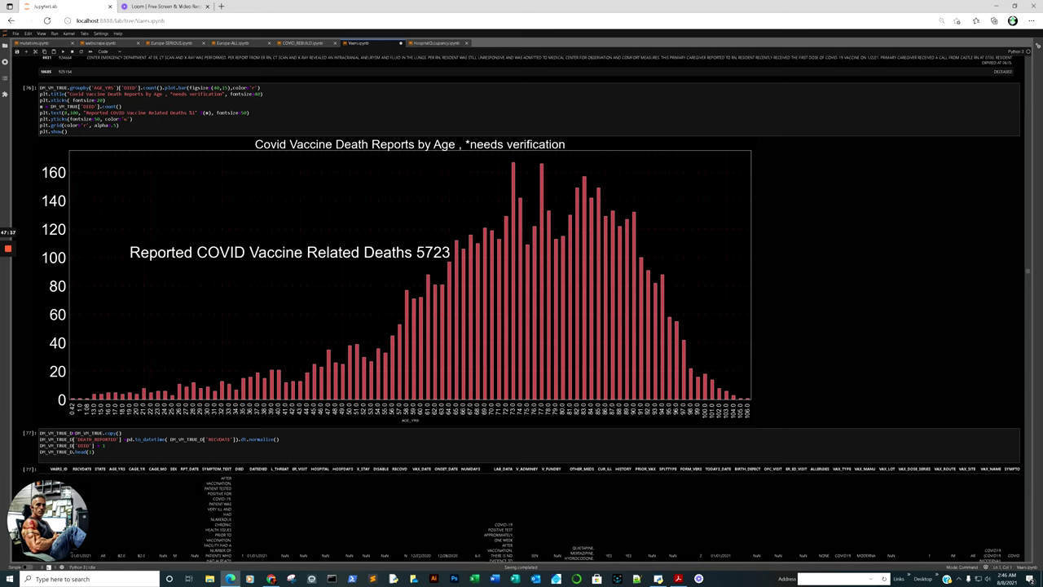
{"action": "scroll", "coordinate": [522, 310], "scroll_direction": "down", "scroll_amount": 10}
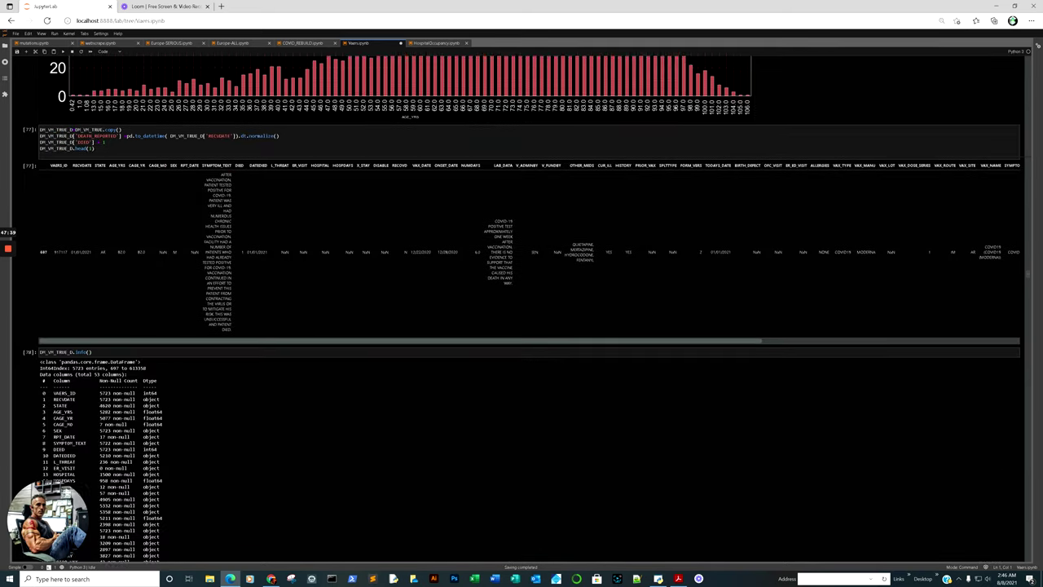
{"action": "scroll", "coordinate": [521, 310], "scroll_direction": "down", "scroll_amount": 15}
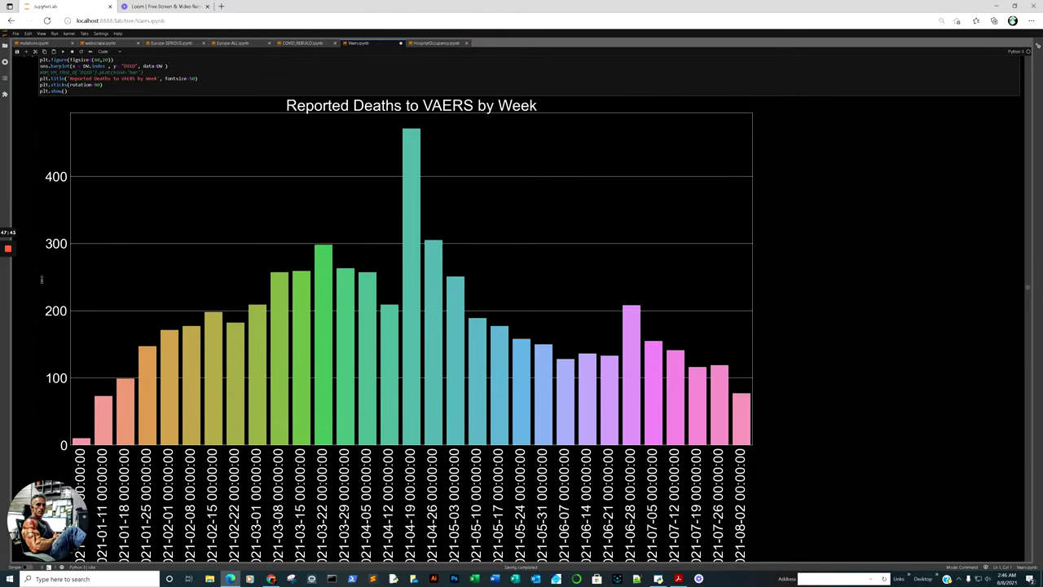
- Scroll through the VAERS line charts and June 7 comparison to the 2020-vs-2021 reactions chart
{"action": "scroll", "coordinate": [522, 309], "scroll_direction": "down", "scroll_amount": 2}
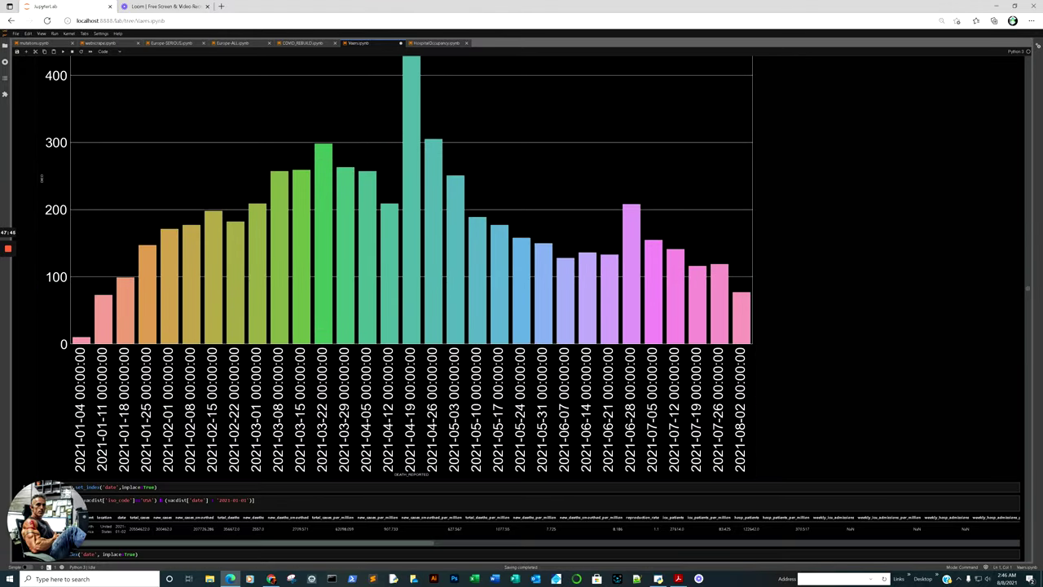
{"action": "scroll", "coordinate": [85, 264], "scroll_direction": "down", "scroll_amount": 12}
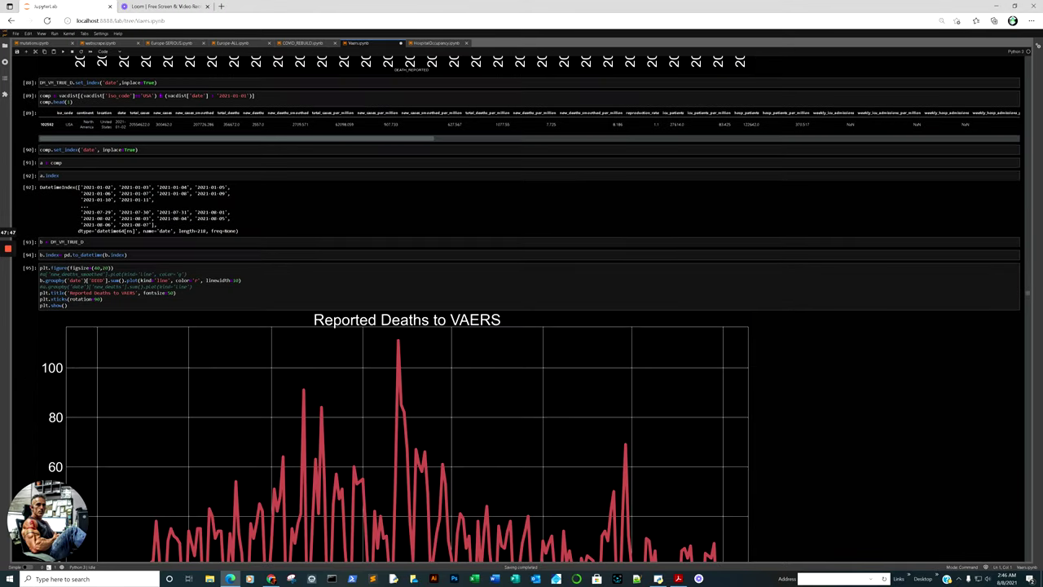
{"action": "scroll", "coordinate": [522, 310], "scroll_direction": "down", "scroll_amount": 14}
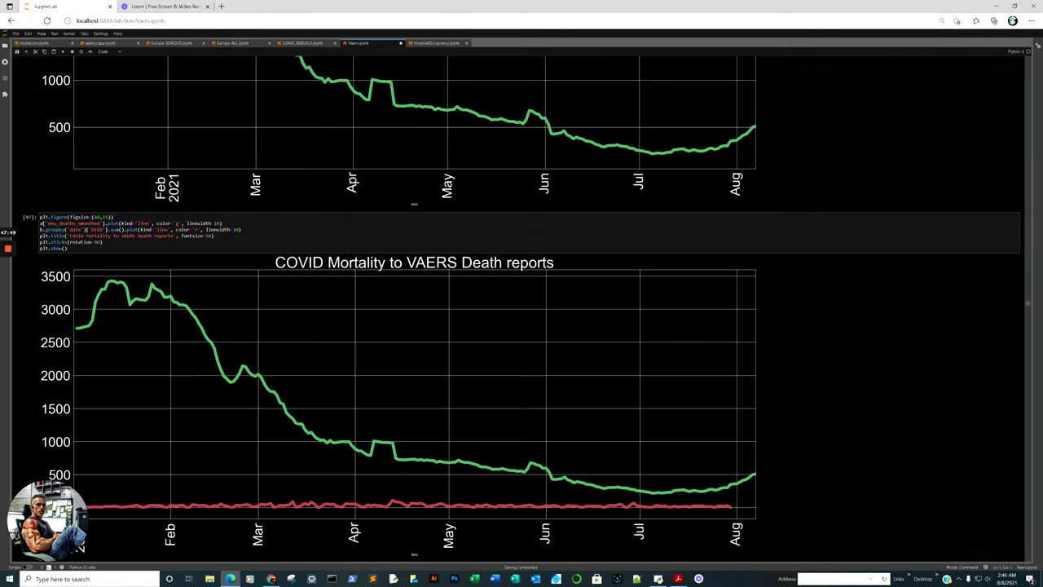
{"action": "scroll", "coordinate": [521, 309], "scroll_direction": "down", "scroll_amount": 6}
{"action": "scroll", "coordinate": [521, 309], "scroll_direction": "down", "scroll_amount": 2}
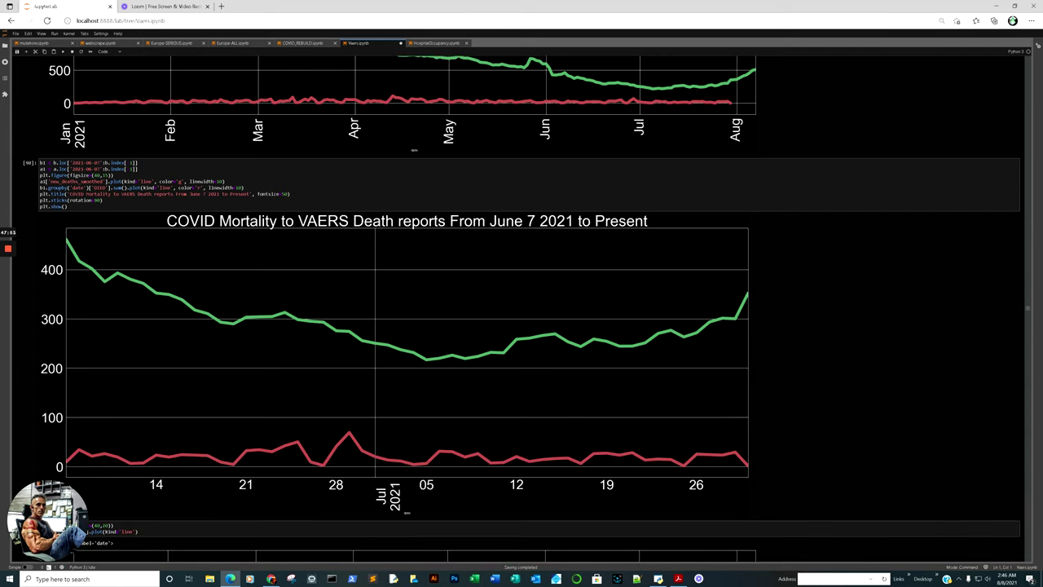
{"action": "scroll", "coordinate": [521, 309], "scroll_direction": "down", "scroll_amount": 20}
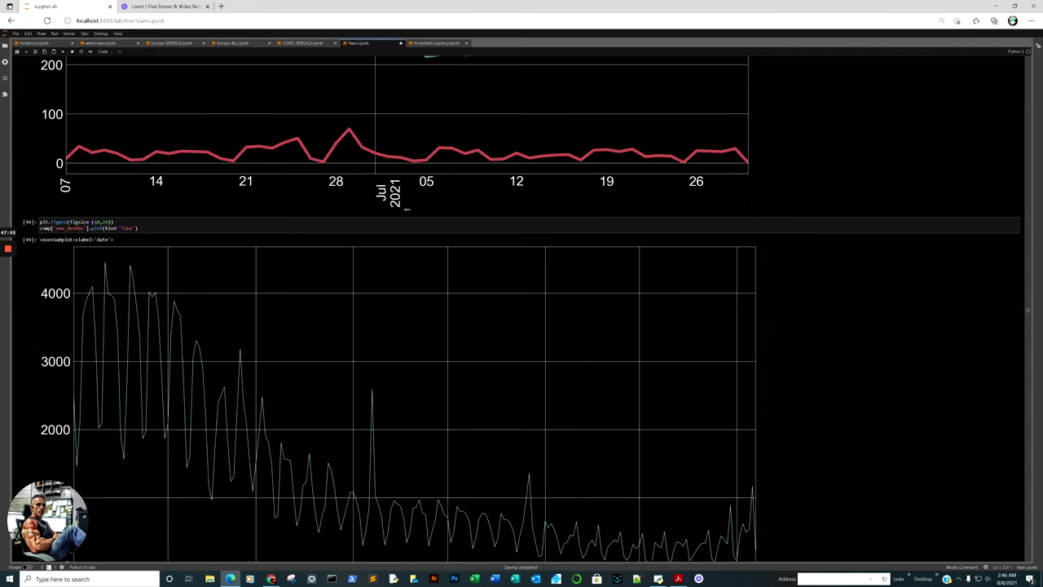
{"action": "scroll", "coordinate": [522, 310], "scroll_direction": "down", "scroll_amount": 20}
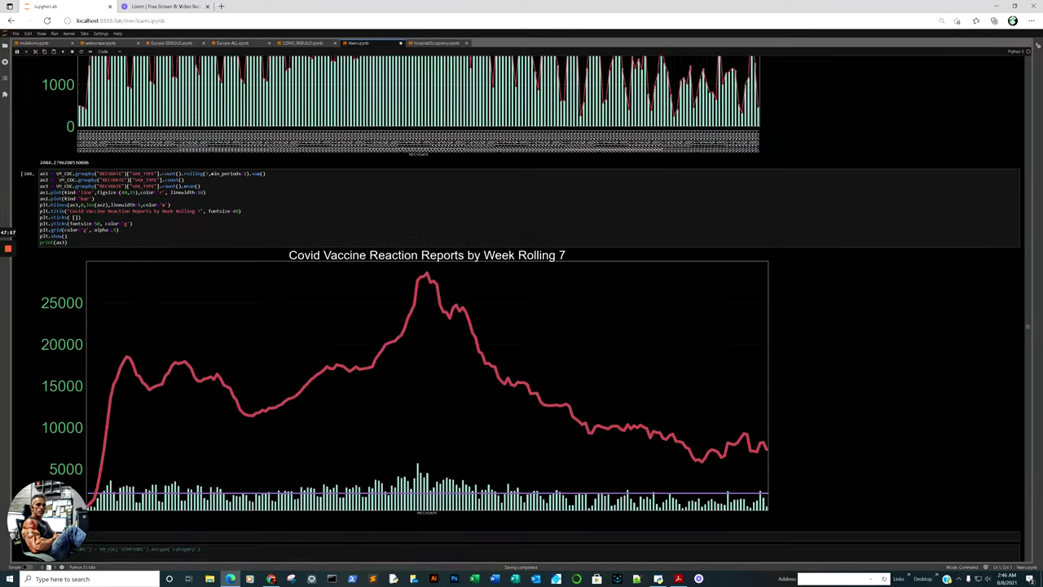
{"action": "scroll", "coordinate": [522, 310], "scroll_direction": "down", "scroll_amount": 15}
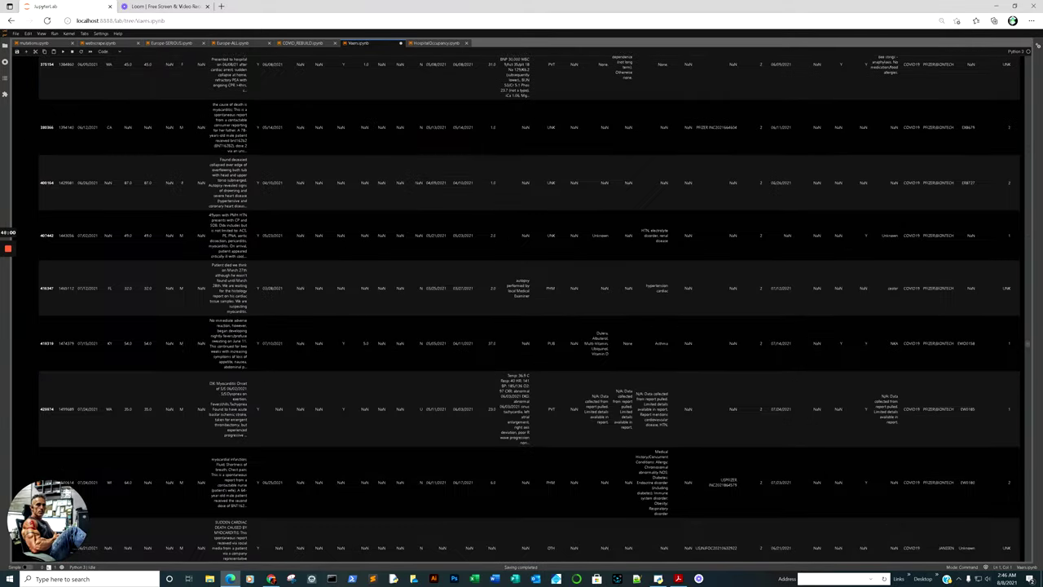
{"action": "scroll", "coordinate": [522, 310], "scroll_direction": "down", "scroll_amount": 20}
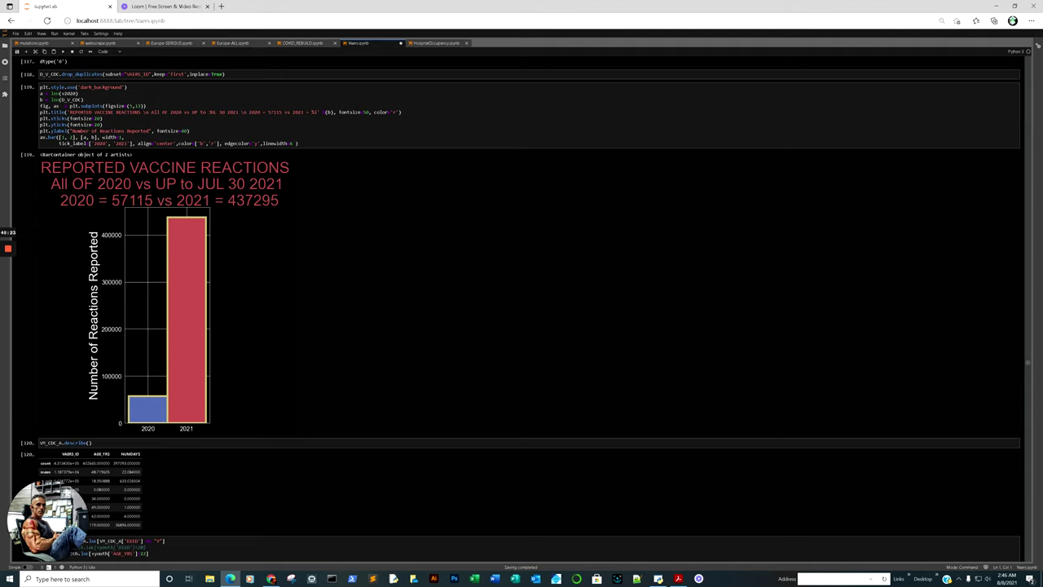
- Scroll to the most common reaction symptoms word cloud, led by Fatigue Headache and Chills Fatigue
{"action": "scroll", "coordinate": [522, 309], "scroll_direction": "down", "scroll_amount": 20}
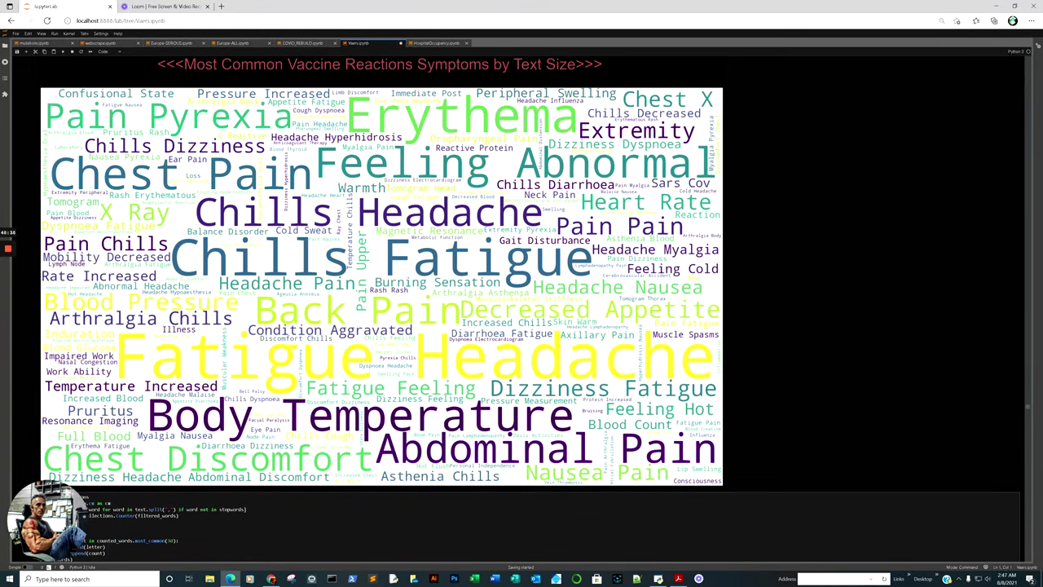
- Zoom the notebook out to 67% to view the Top 30 Reported Symptoms charts
{"action": "scroll", "coordinate": [521, 309], "scroll_direction": "down", "scroll_amount": 15}
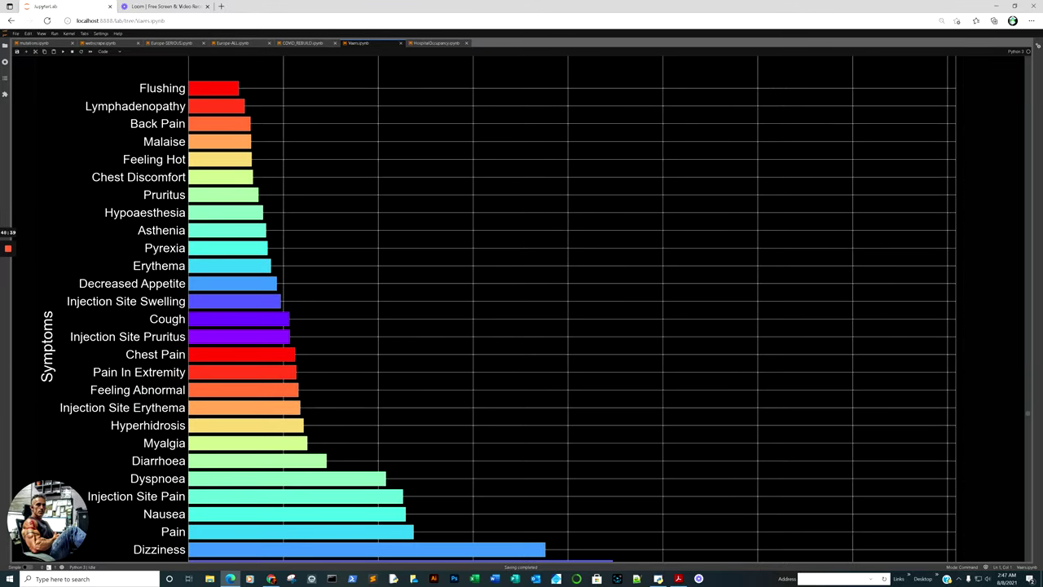
{"action": "key", "text": "ctrl+minus"}
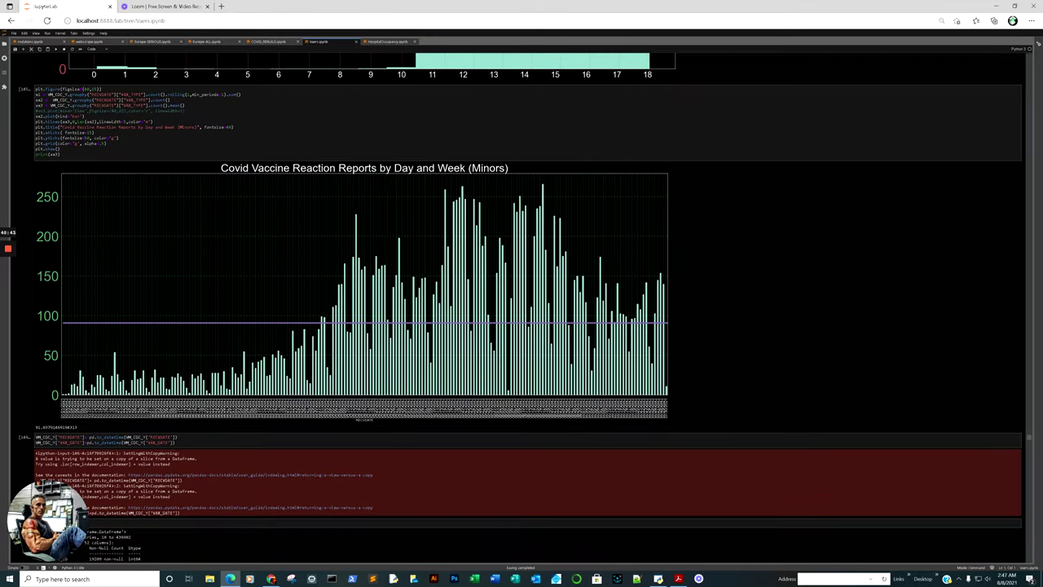
{"action": "scroll", "coordinate": [521, 309], "scroll_direction": "down", "scroll_amount": 20}
{"action": "scroll", "coordinate": [522, 310], "scroll_direction": "up", "scroll_amount": 20}
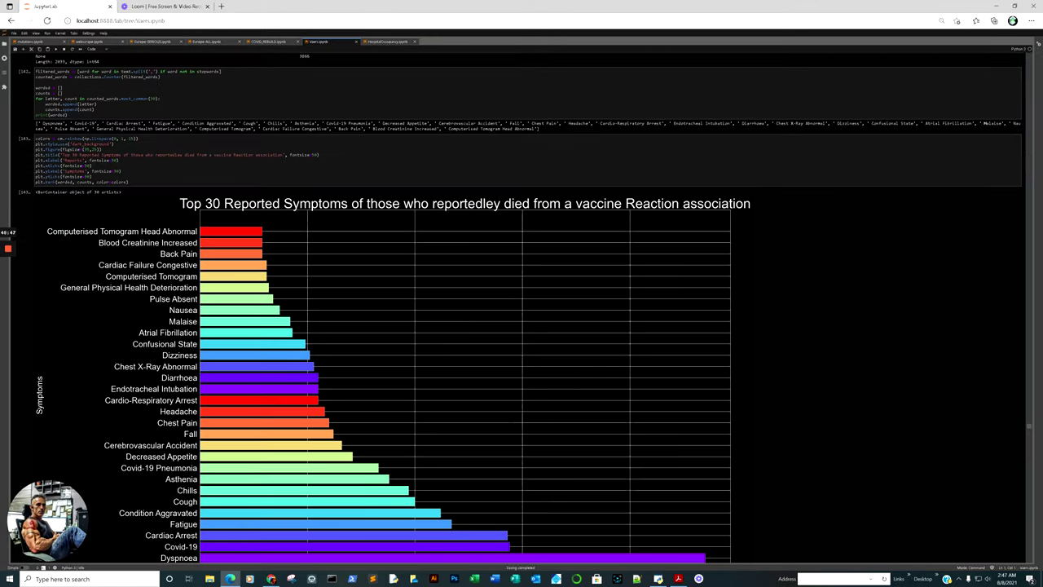
- Scroll on to the 'From Reported Deaths' word cloud, dominated by Condition Aggravated and Cardiac Arrest
{"action": "scroll", "coordinate": [521, 309], "scroll_direction": "down", "scroll_amount": 1}
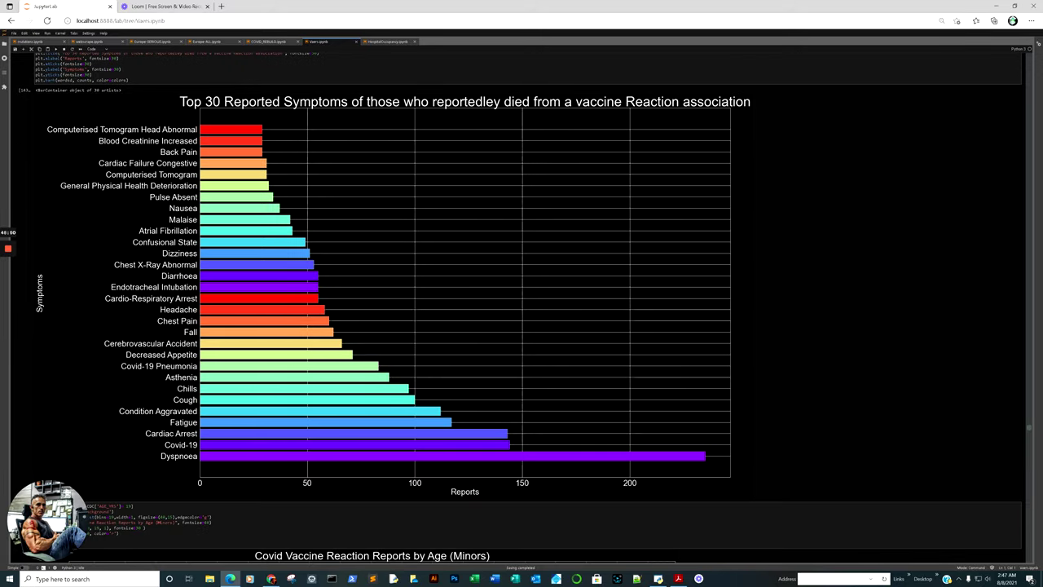
{"action": "scroll", "coordinate": [522, 310], "scroll_direction": "up", "scroll_amount": 6}
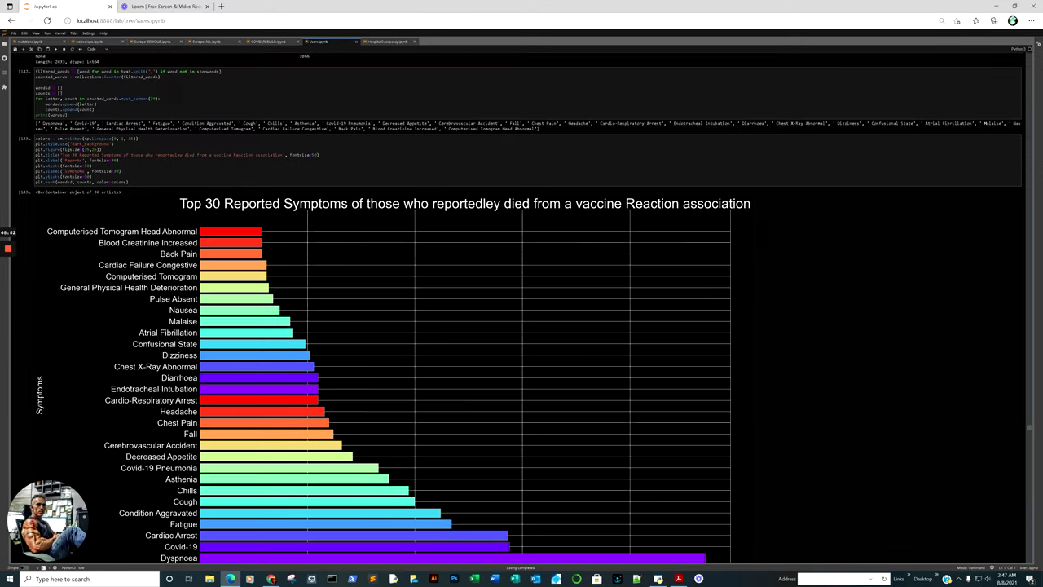
{"action": "scroll", "coordinate": [521, 310], "scroll_direction": "up", "scroll_amount": 1}
{"action": "scroll", "coordinate": [522, 310], "scroll_direction": "down", "scroll_amount": 6}
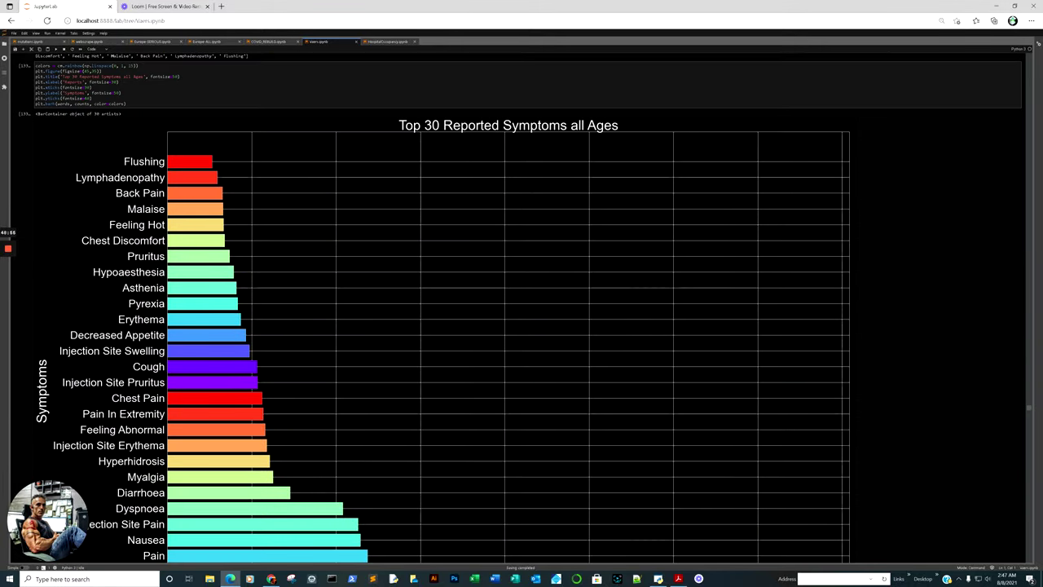
{"action": "scroll", "coordinate": [521, 310], "scroll_direction": "down", "scroll_amount": 2}
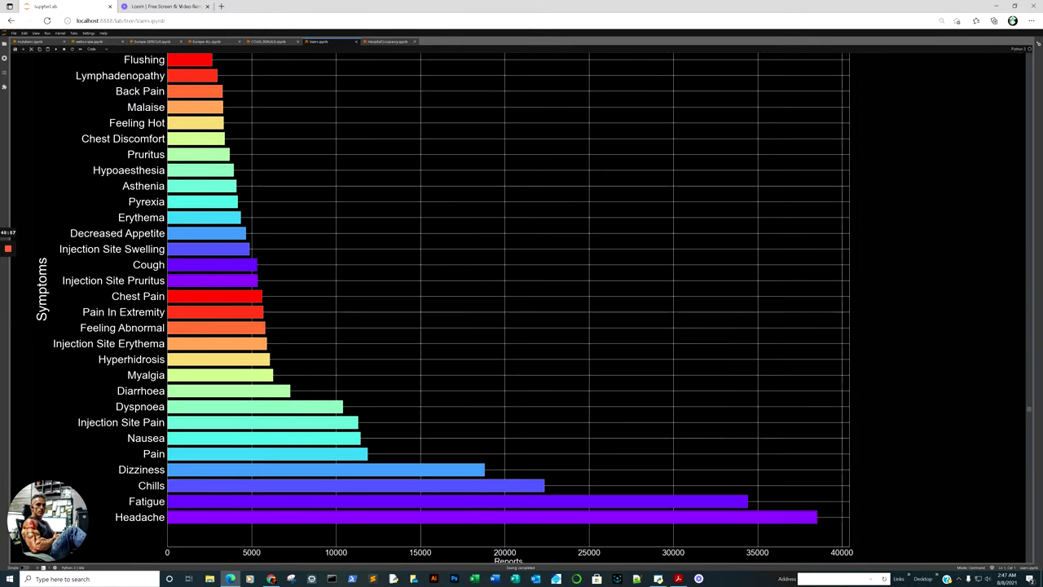
{"action": "scroll", "coordinate": [521, 309], "scroll_direction": "down", "scroll_amount": 10}
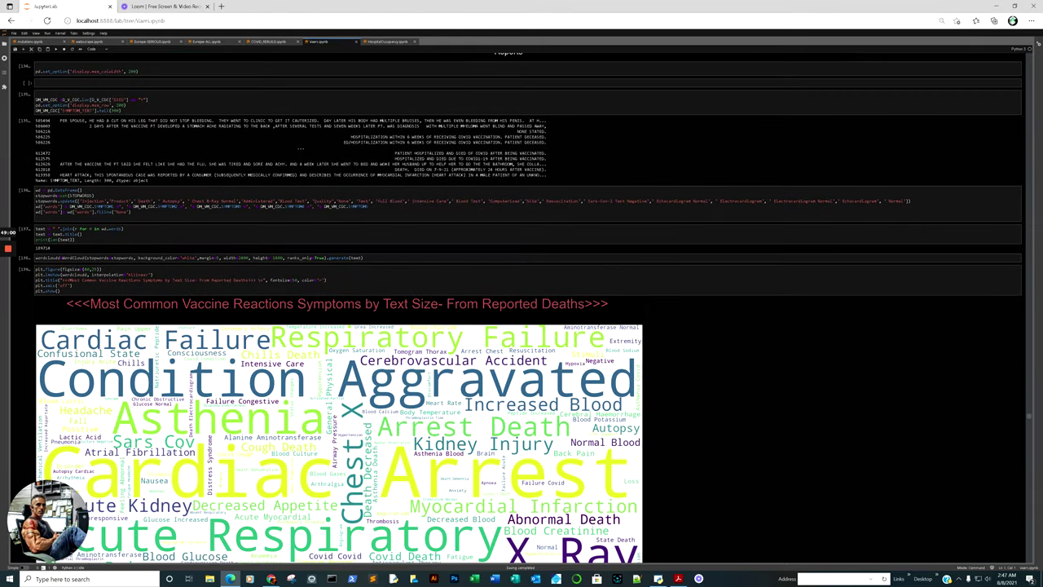
- Scroll past the deaths word cloud and select the Top 30 death-symptoms chart cell
{"action": "scroll", "coordinate": [521, 310], "scroll_direction": "down", "scroll_amount": 2}
{"action": "scroll", "coordinate": [522, 309], "scroll_direction": "down", "scroll_amount": 2}
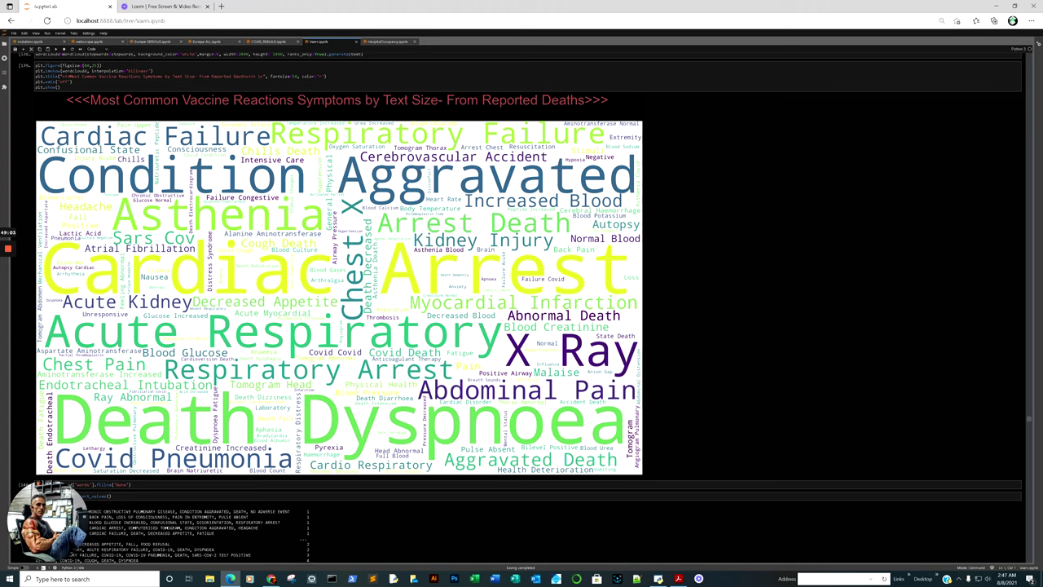
{"action": "scroll", "coordinate": [522, 310], "scroll_direction": "down", "scroll_amount": 14}
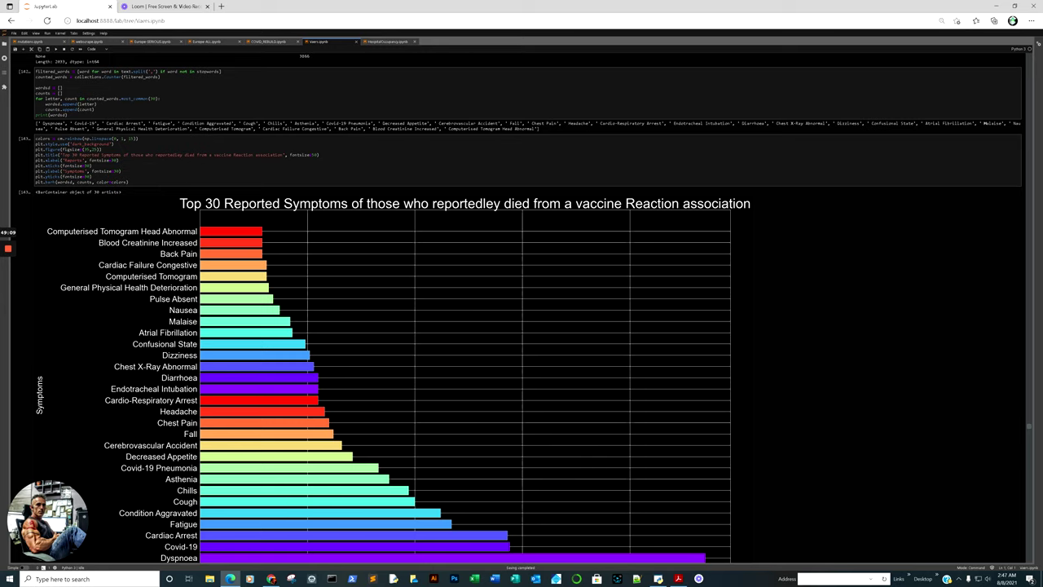
{"action": "scroll", "coordinate": [521, 310], "scroll_direction": "down", "scroll_amount": 2}
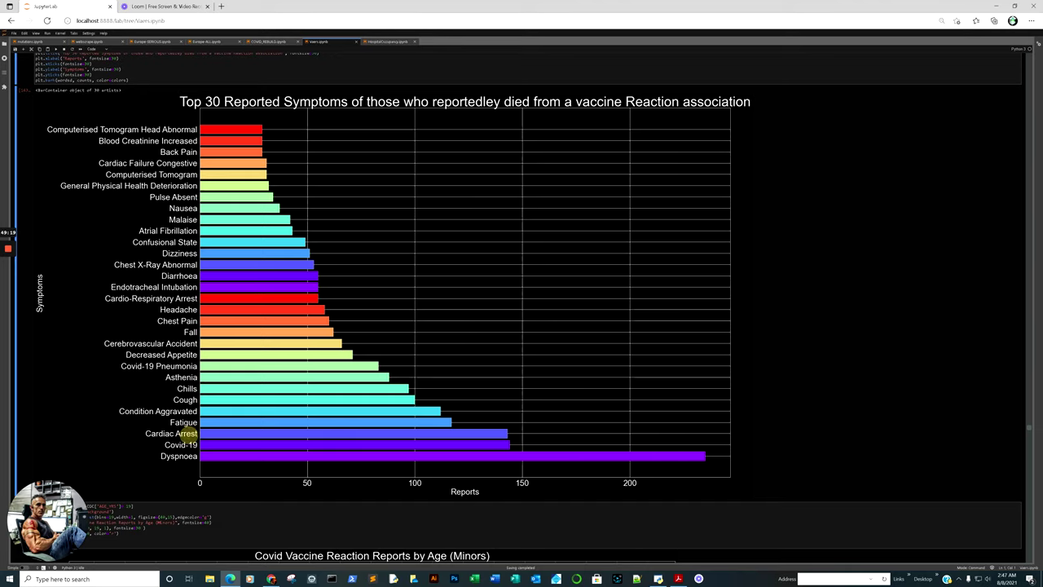
{"action": "left_click", "coordinate": [187, 436]}
- Select the minors age histogram, then scroll to the 'Lot Numbers to Reports' chart led by lot EW0187
{"action": "scroll", "coordinate": [522, 310], "scroll_direction": "down", "scroll_amount": 6}
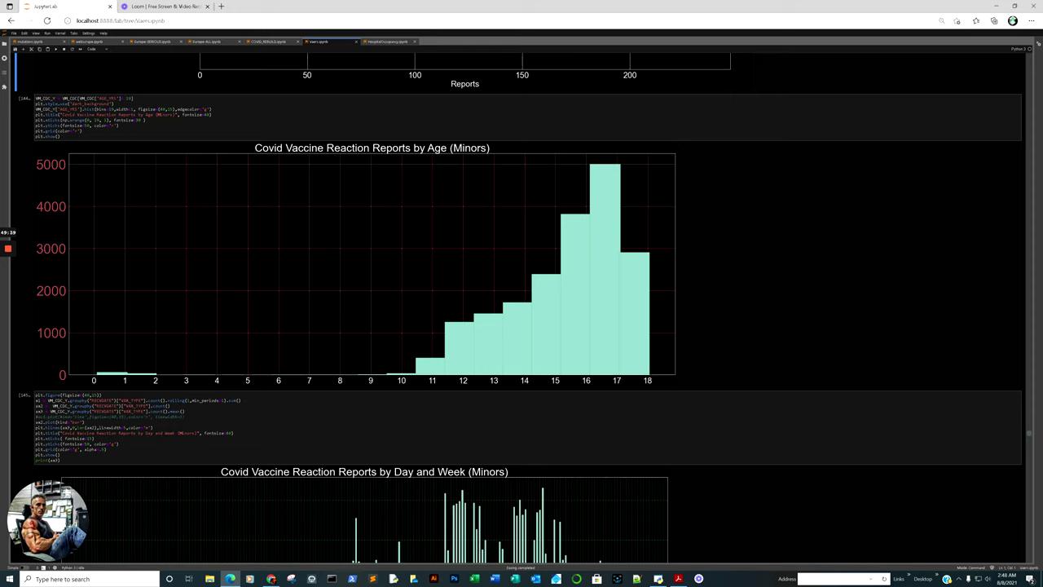
{"action": "scroll", "coordinate": [521, 310], "scroll_direction": "down", "scroll_amount": 10}
{"action": "scroll", "coordinate": [521, 309], "scroll_direction": "up", "scroll_amount": 8}
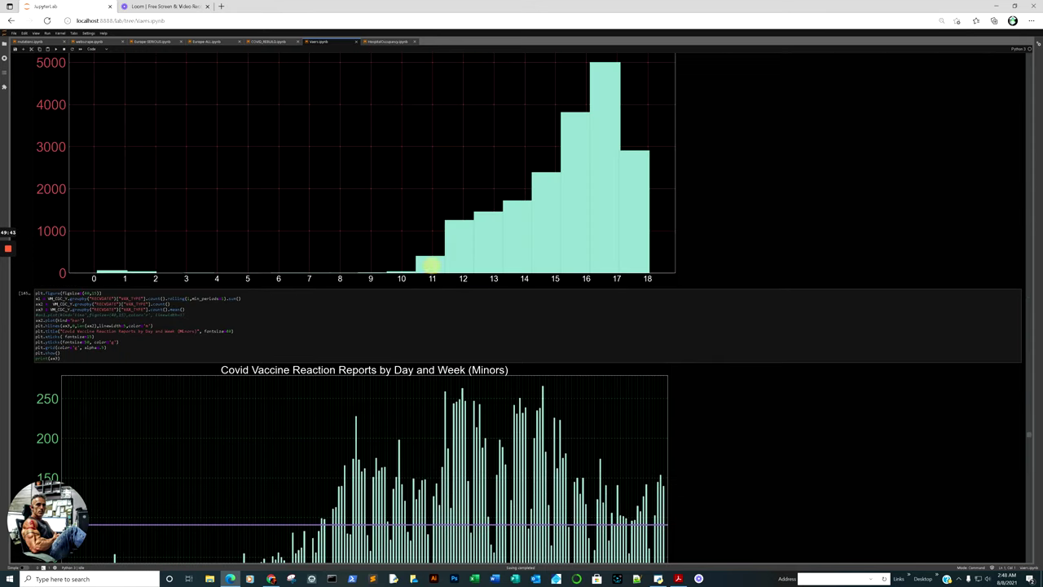
{"action": "left_click", "coordinate": [436, 266]}
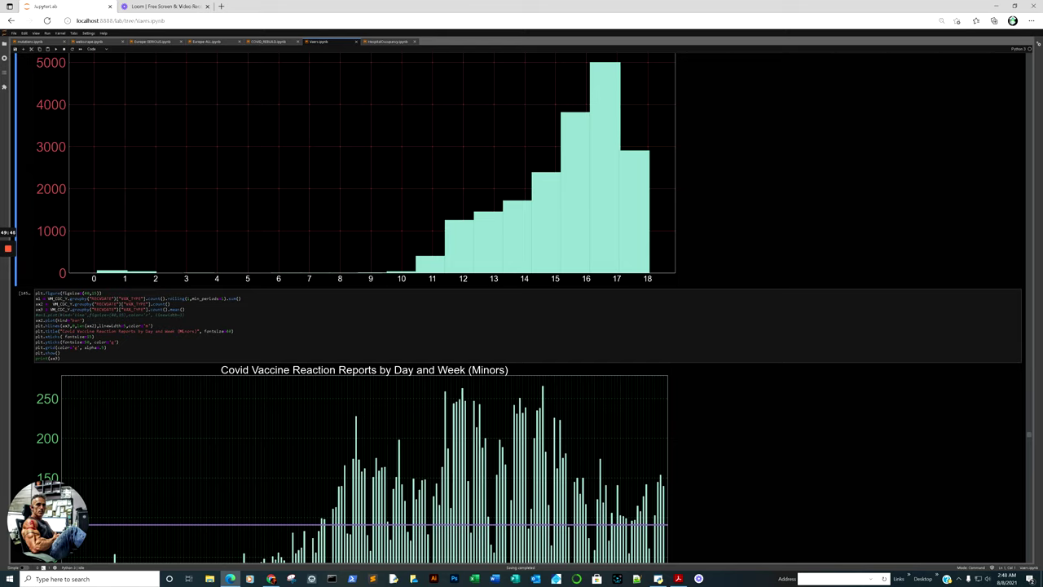
{"action": "left_click", "coordinate": [480, 228]}
{"action": "left_click", "coordinate": [460, 230]}
{"action": "scroll", "coordinate": [460, 231], "scroll_direction": "down", "scroll_amount": 20}
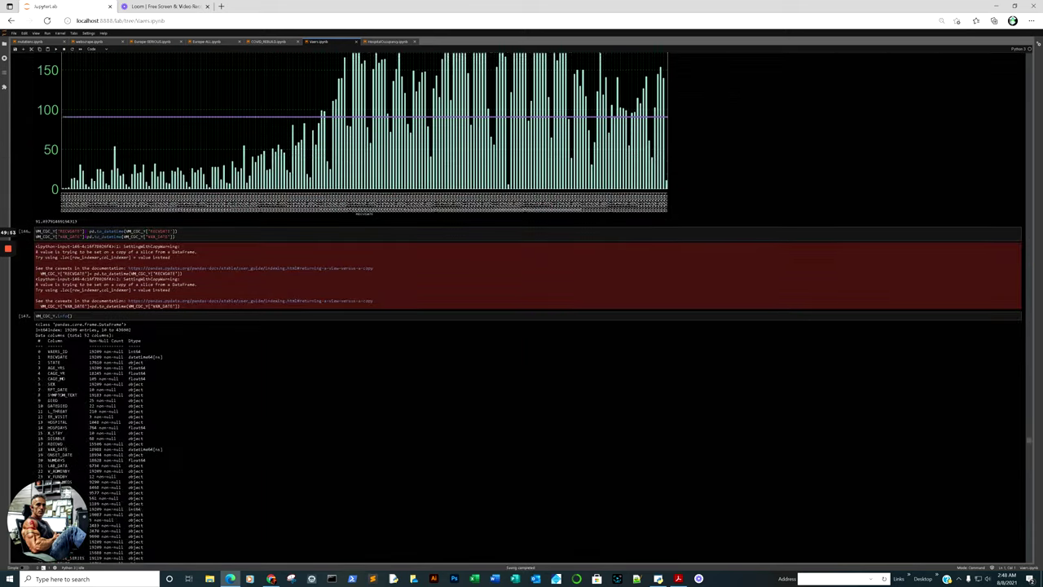
{"action": "scroll", "coordinate": [528, 273], "scroll_direction": "down", "scroll_amount": 2}
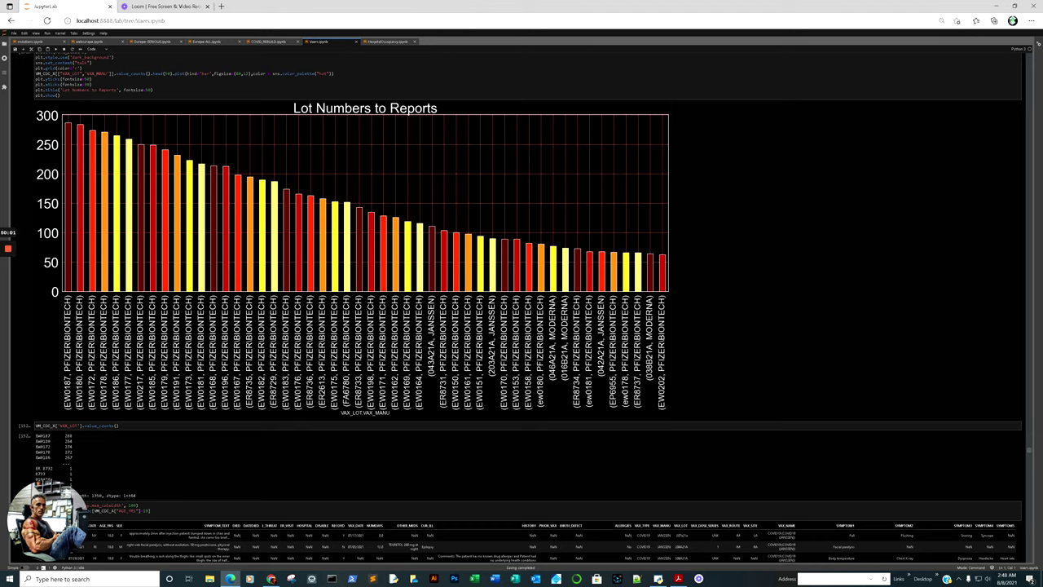
- Scroll through the children's word cloud and Top 30 chart, pointing out the Chest Pain and Fatigue bars
{"action": "scroll", "coordinate": [522, 326], "scroll_direction": "down", "scroll_amount": 15}
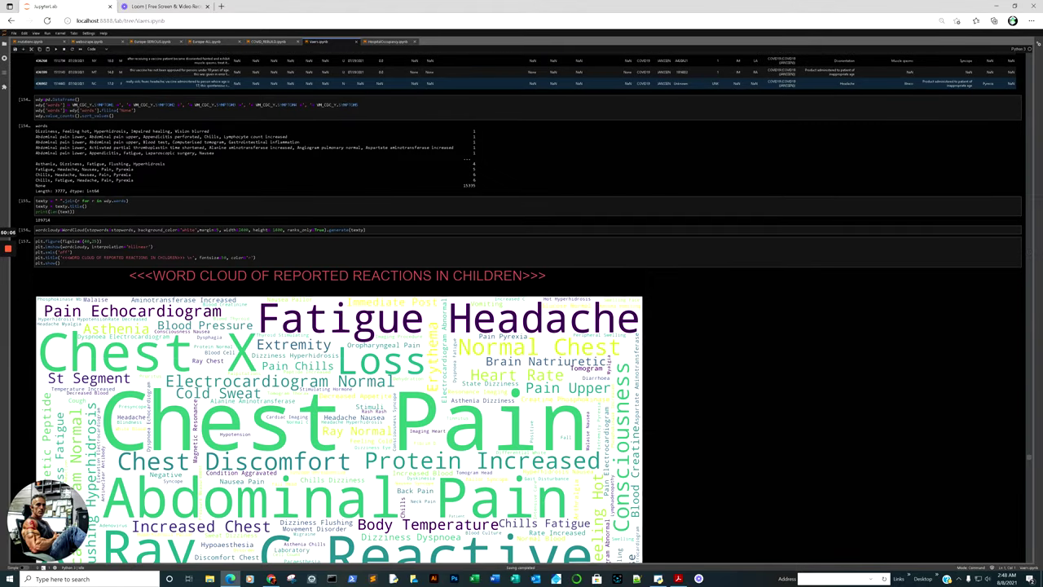
{"action": "scroll", "coordinate": [522, 326], "scroll_direction": "down", "scroll_amount": 2}
{"action": "scroll", "coordinate": [521, 326], "scroll_direction": "down", "scroll_amount": 2}
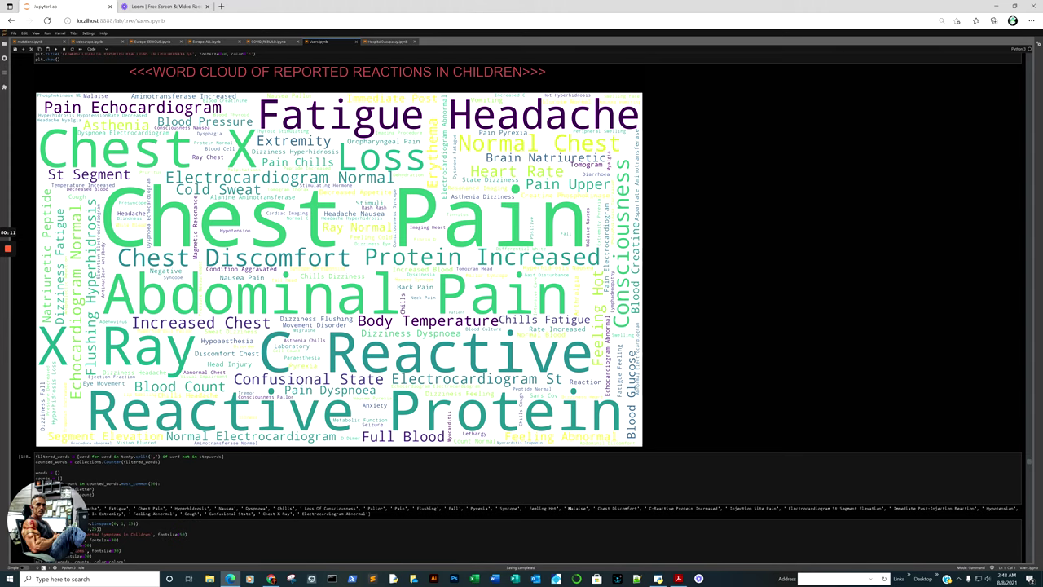
{"action": "scroll", "coordinate": [521, 326], "scroll_direction": "down", "scroll_amount": 8}
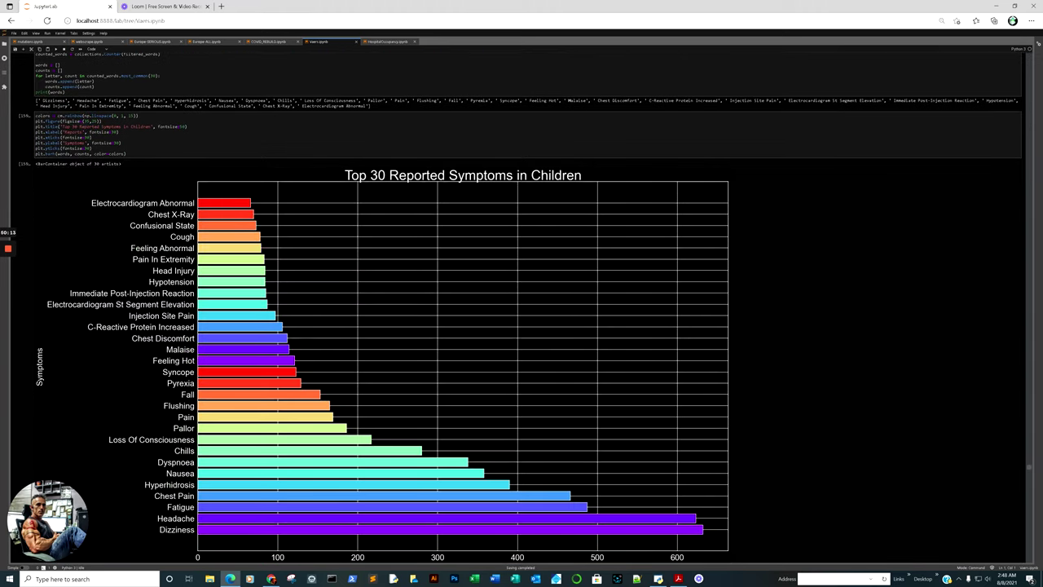
{"action": "left_click", "coordinate": [208, 496]}
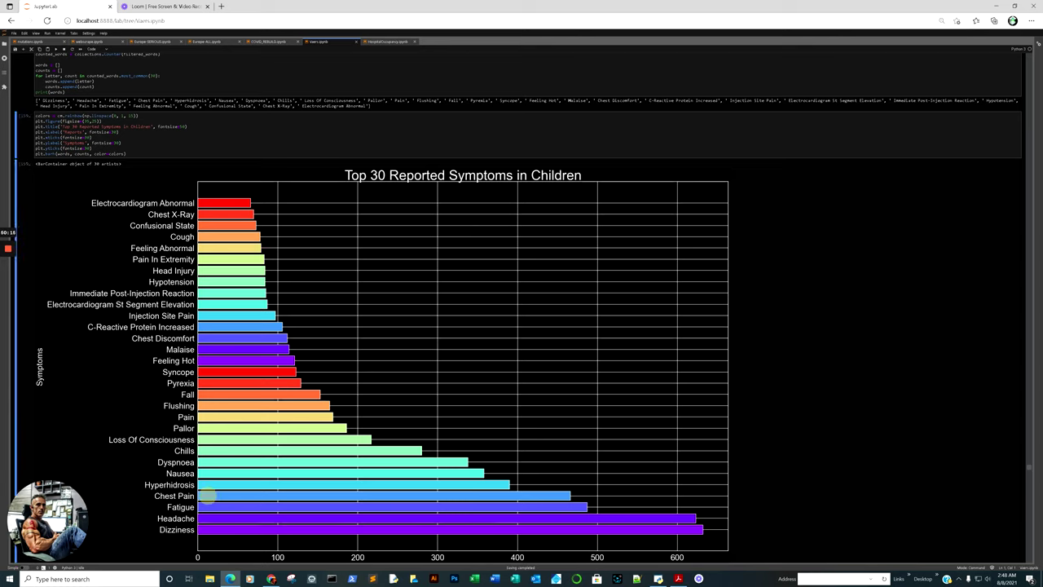
{"action": "left_click", "coordinate": [211, 499]}
{"action": "left_click", "coordinate": [215, 514]}
- Scroll on to the weekly vaccinations-versus-VAERS percentage table and 'VAERS Reports vs Vaccines Administered' chart
{"action": "scroll", "coordinate": [521, 326], "scroll_direction": "down", "scroll_amount": 3}
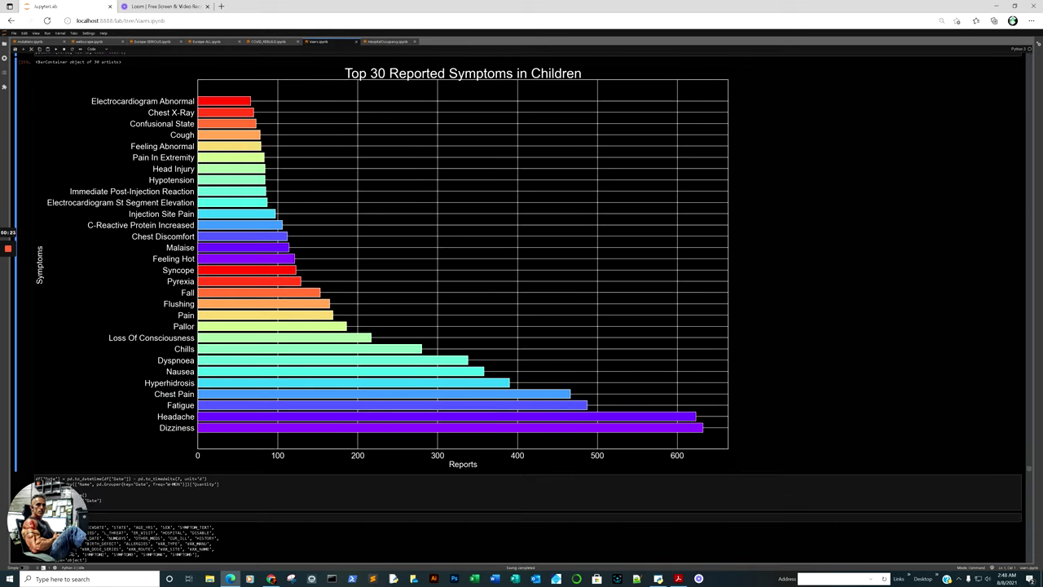
{"action": "scroll", "coordinate": [522, 326], "scroll_direction": "up", "scroll_amount": 3}
{"action": "scroll", "coordinate": [521, 326], "scroll_direction": "up", "scroll_amount": 9}
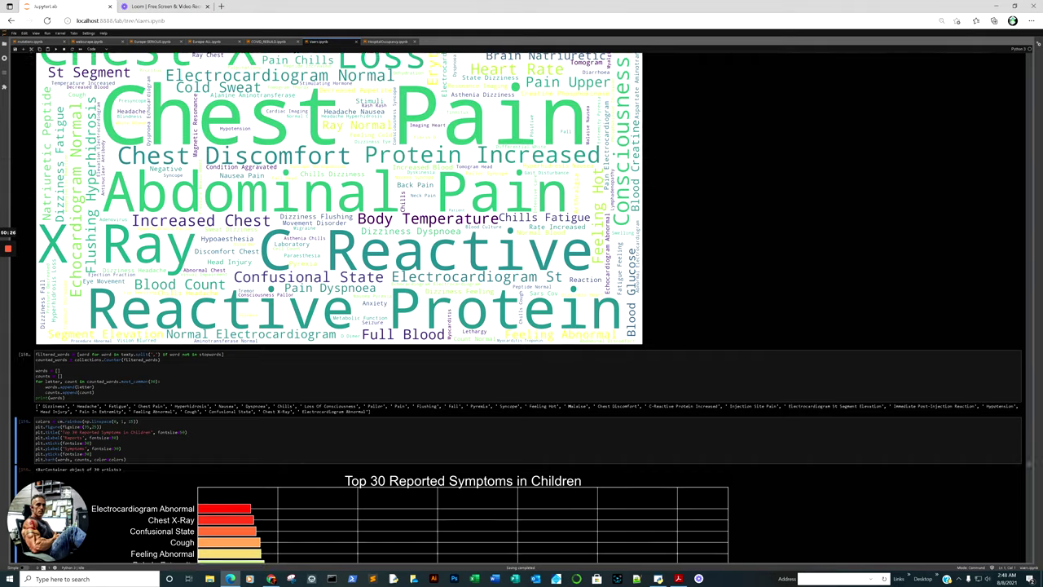
{"action": "scroll", "coordinate": [521, 326], "scroll_direction": "up", "scroll_amount": 3}
{"action": "scroll", "coordinate": [521, 326], "scroll_direction": "down", "scroll_amount": 20}
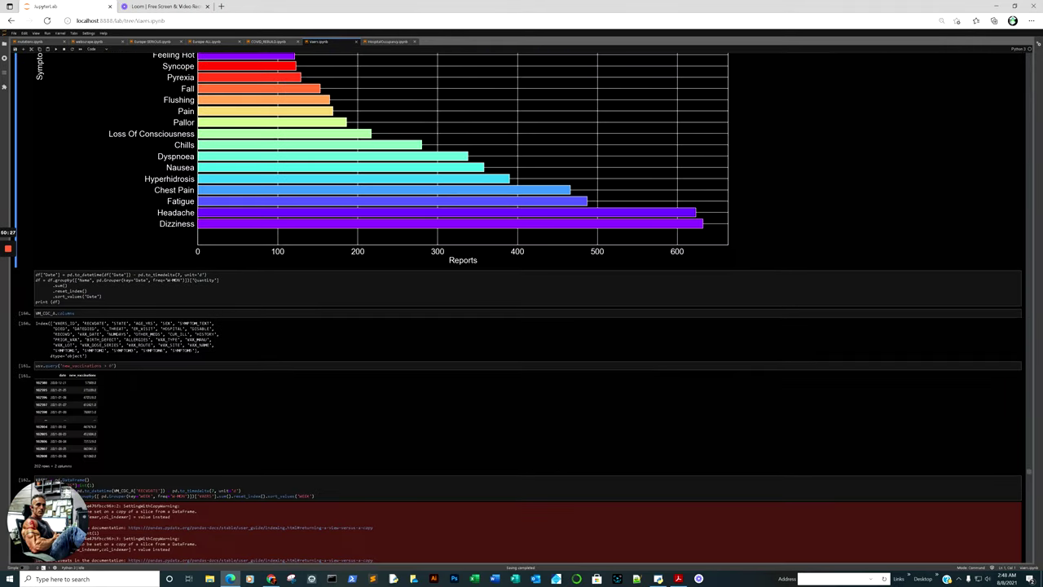
{"action": "scroll", "coordinate": [521, 326], "scroll_direction": "down", "scroll_amount": 20}
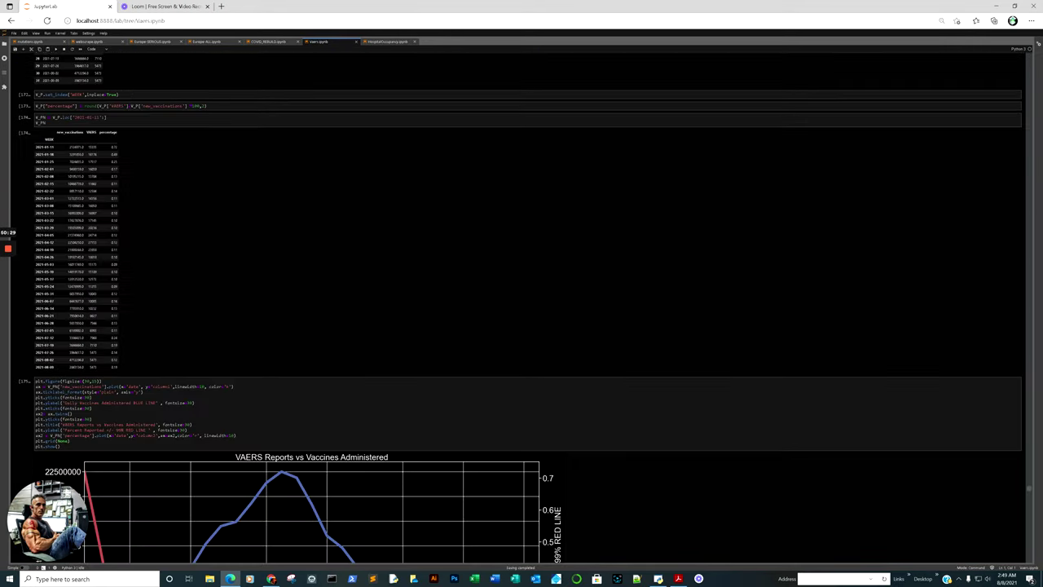
- Select the VAERS vs Vaccines chart and point out the rising vaccinations line and its daily peak
{"action": "scroll", "coordinate": [522, 326], "scroll_direction": "down", "scroll_amount": 12}
{"action": "scroll", "coordinate": [522, 326], "scroll_direction": "up", "scroll_amount": 3}
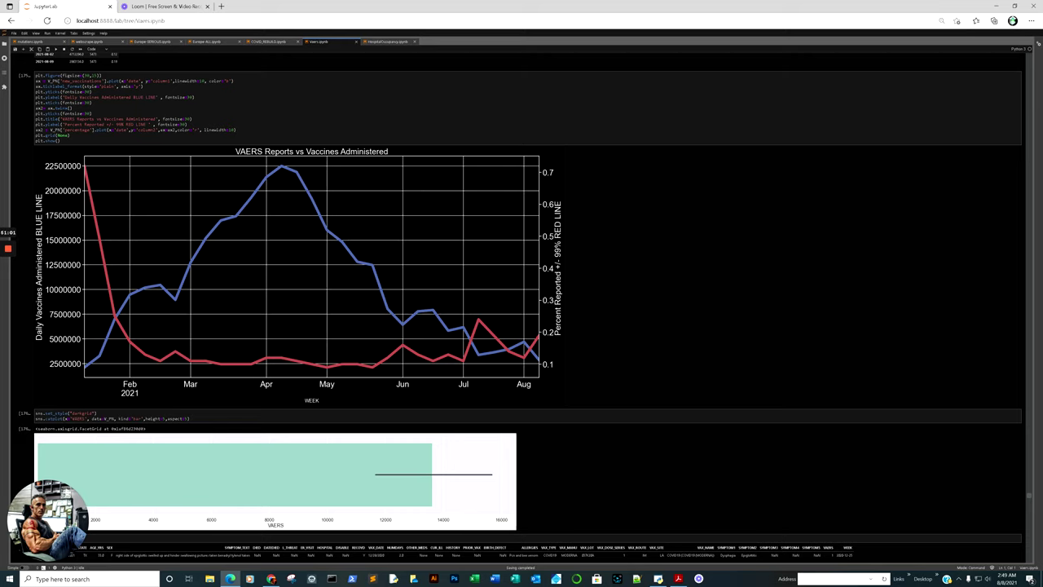
{"action": "left_click", "coordinate": [538, 339]}
{"action": "left_click", "coordinate": [534, 355]}
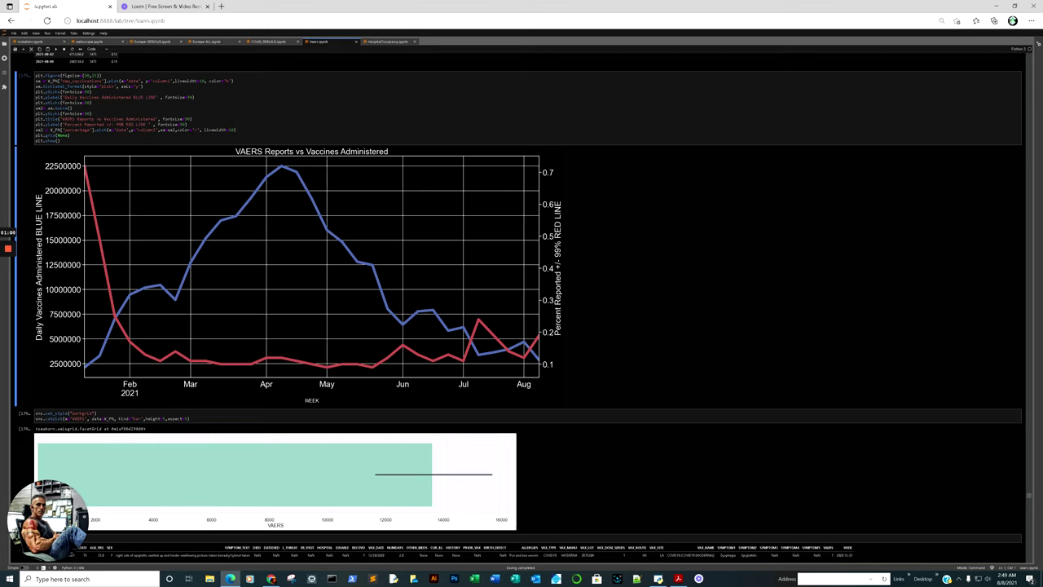
{"action": "left_click", "coordinate": [330, 368]}
{"action": "left_click", "coordinate": [326, 221]}
- Skim the Vaers plots from days-to-report down to the thrombosis-by-age histogram, then switch to mutations.ipynb
{"action": "scroll", "coordinate": [521, 310], "scroll_direction": "down", "scroll_amount": 15}
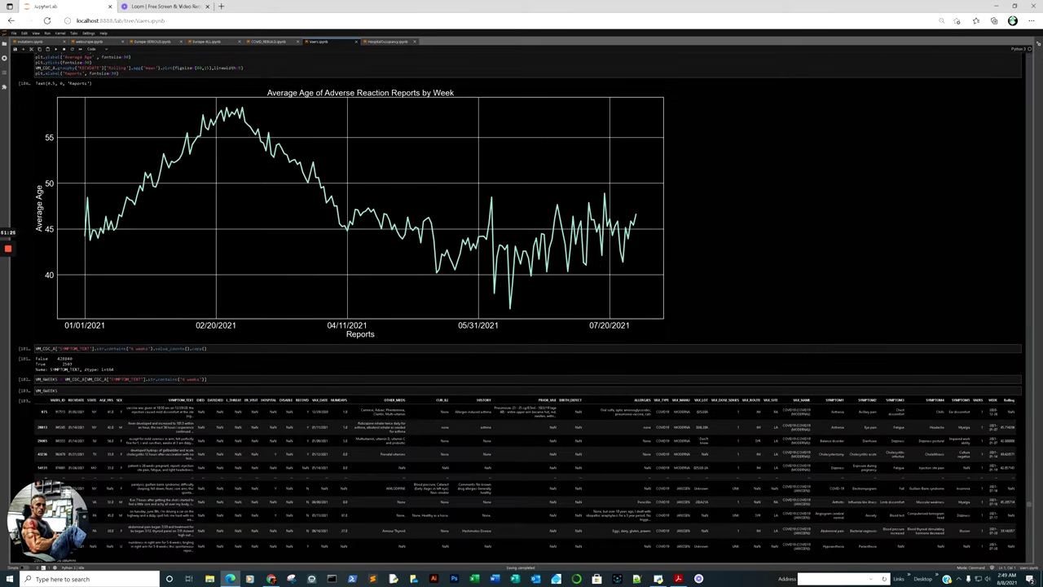
{"action": "scroll", "coordinate": [521, 310], "scroll_direction": "down", "scroll_amount": 20}
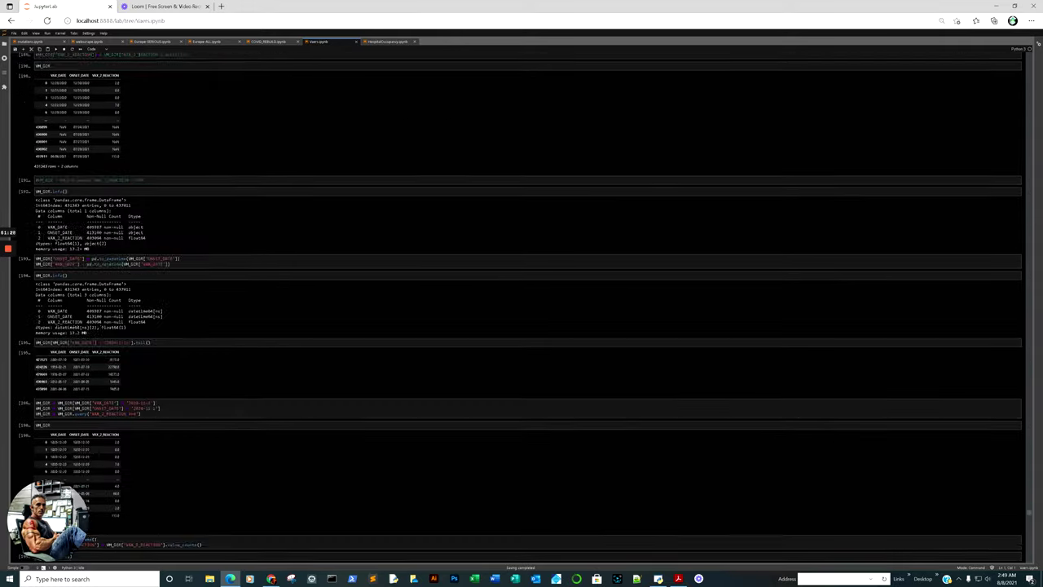
{"action": "scroll", "coordinate": [522, 309], "scroll_direction": "up", "scroll_amount": 2}
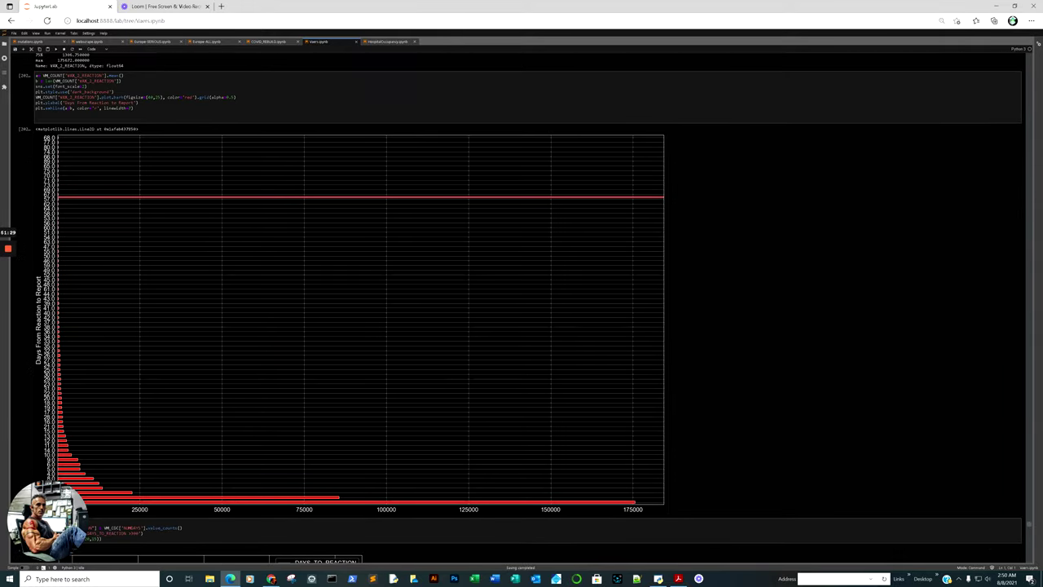
{"action": "left_click", "coordinate": [149, 198]}
{"action": "scroll", "coordinate": [149, 198], "scroll_direction": "down", "scroll_amount": 12}
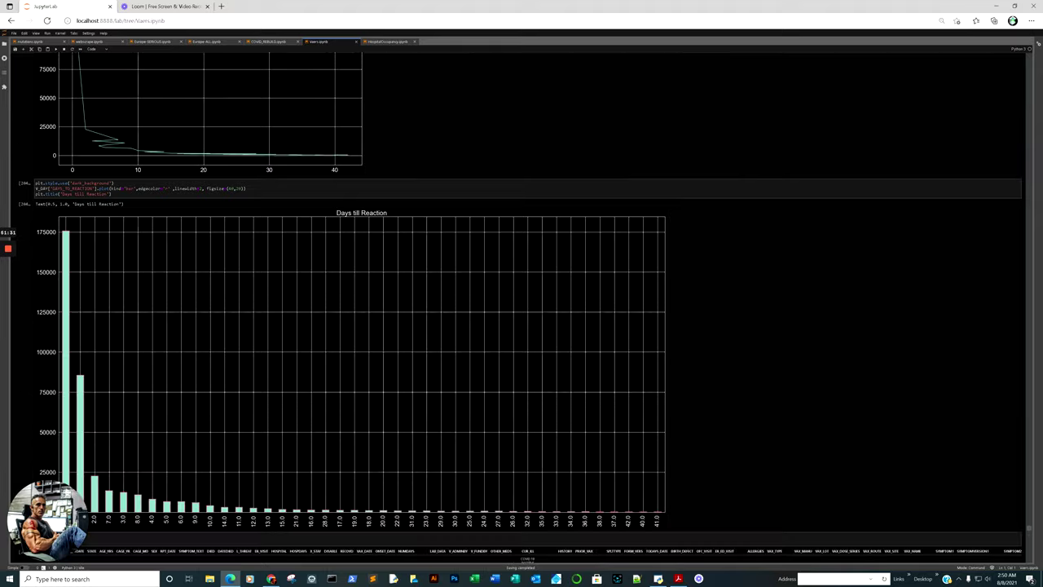
{"action": "scroll", "coordinate": [521, 309], "scroll_direction": "down", "scroll_amount": 20}
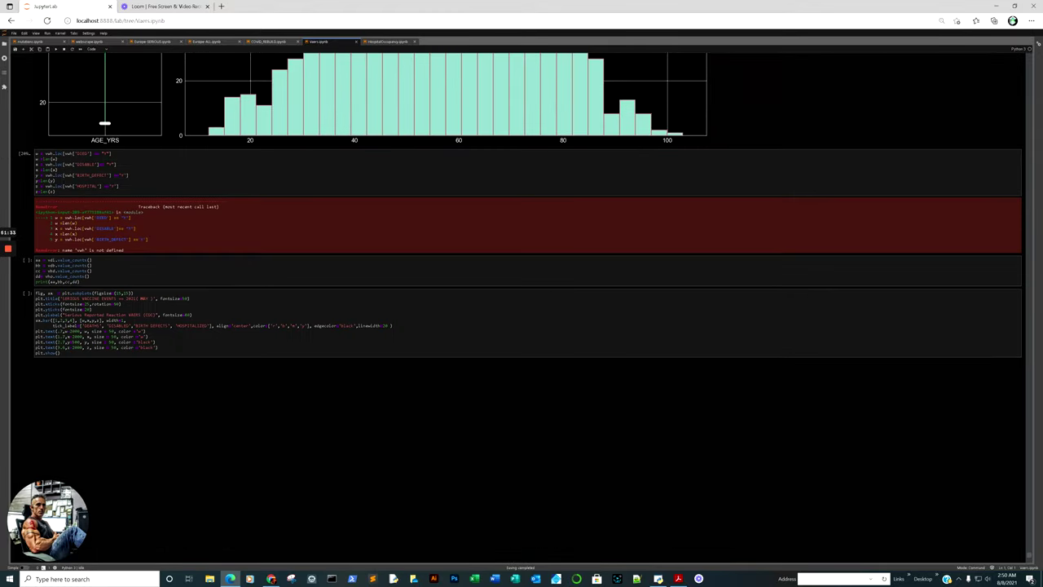
{"action": "scroll", "coordinate": [521, 310], "scroll_direction": "up", "scroll_amount": 5}
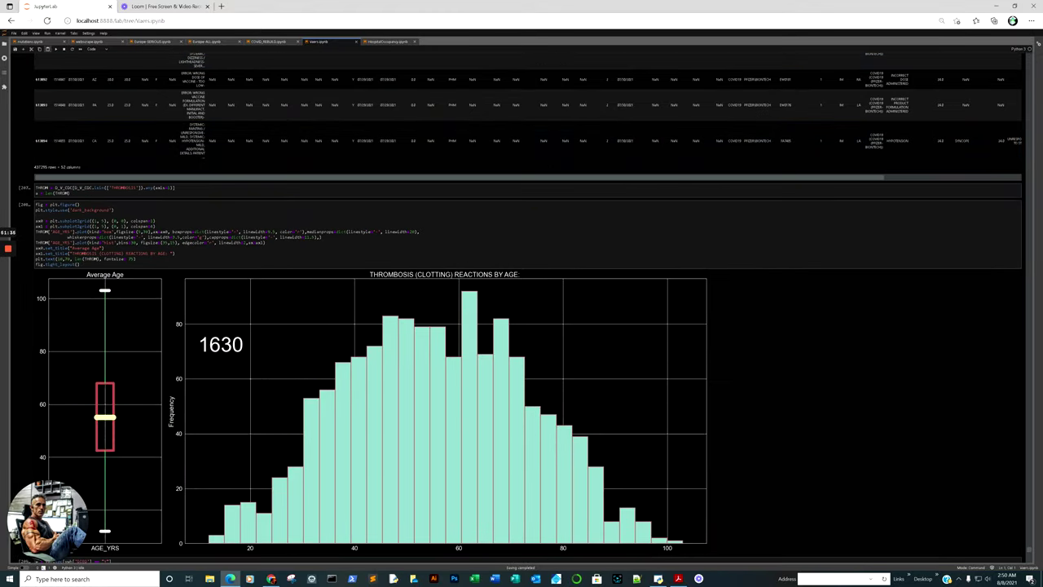
{"action": "left_click", "coordinate": [39, 41]}
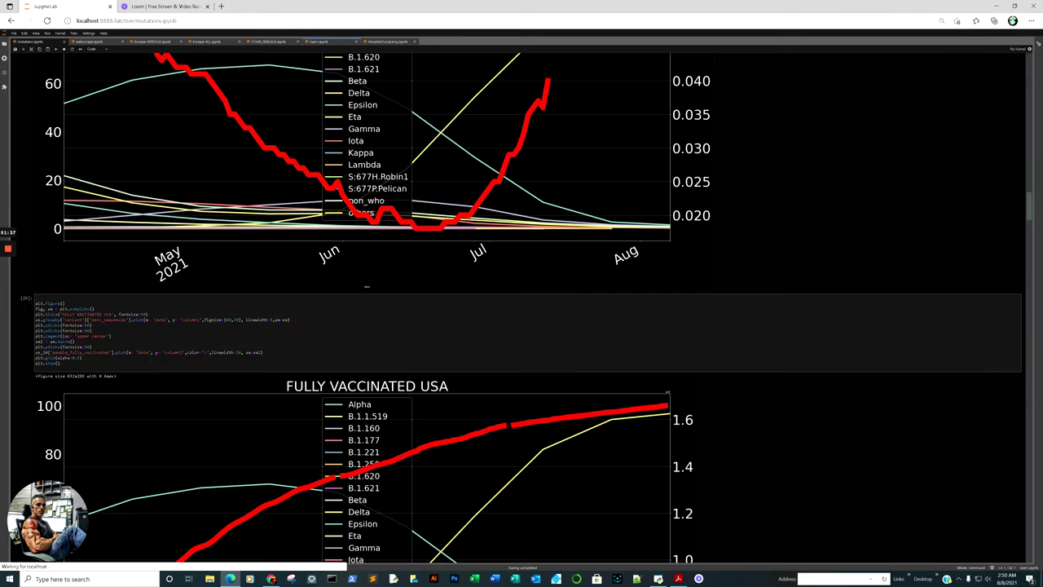
- Zoom mutations.ipynb to 80% and scroll past the 10 Week Variant Tends US plots to New Deaths Per Million USA
{"action": "scroll", "coordinate": [366, 287], "scroll_direction": "up", "scroll_amount": 20}
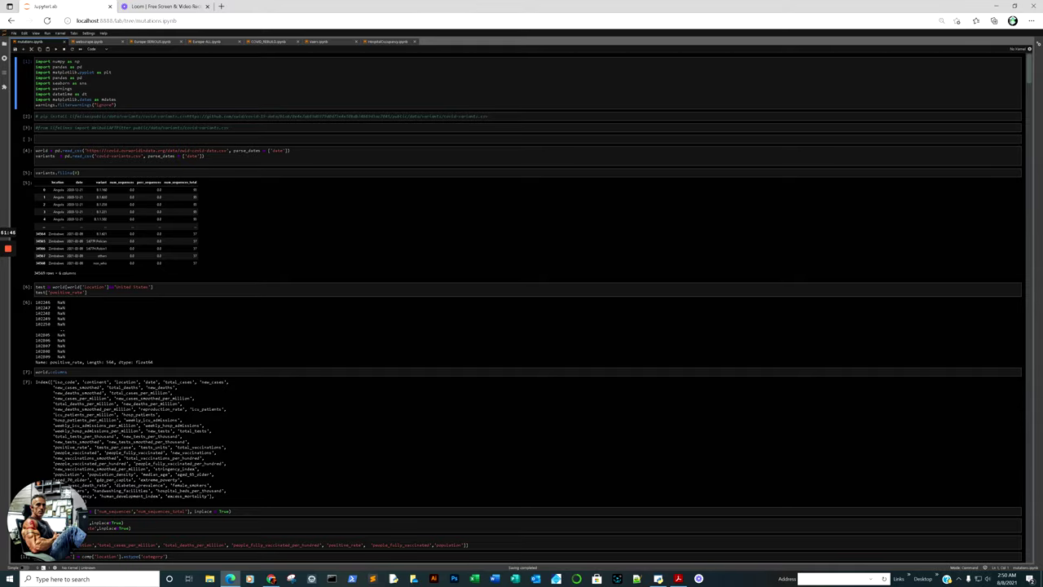
{"action": "scroll", "coordinate": [521, 309], "scroll_direction": "down", "scroll_amount": 10}
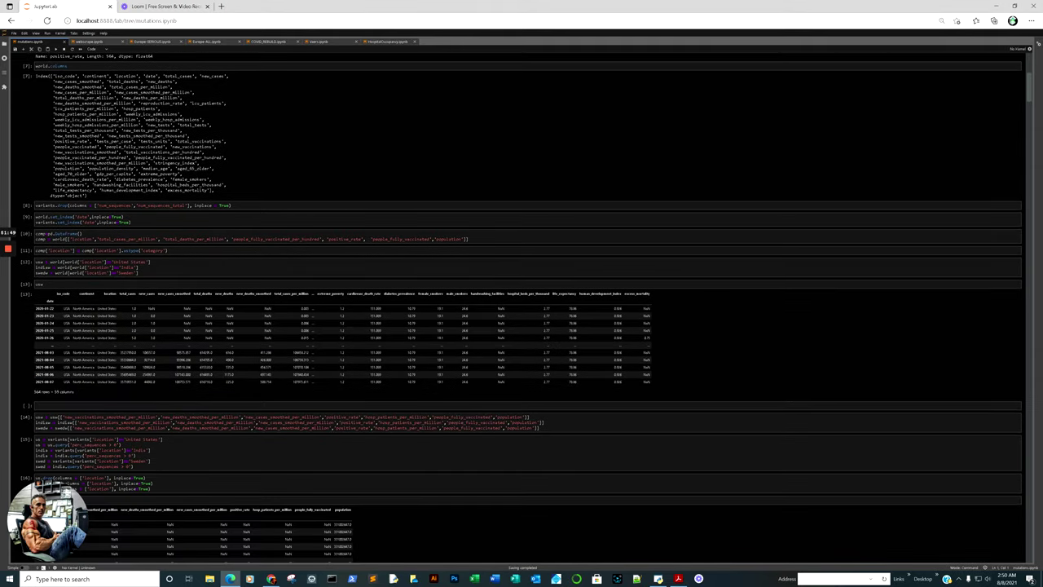
{"action": "key", "text": "ctrl+plus"}
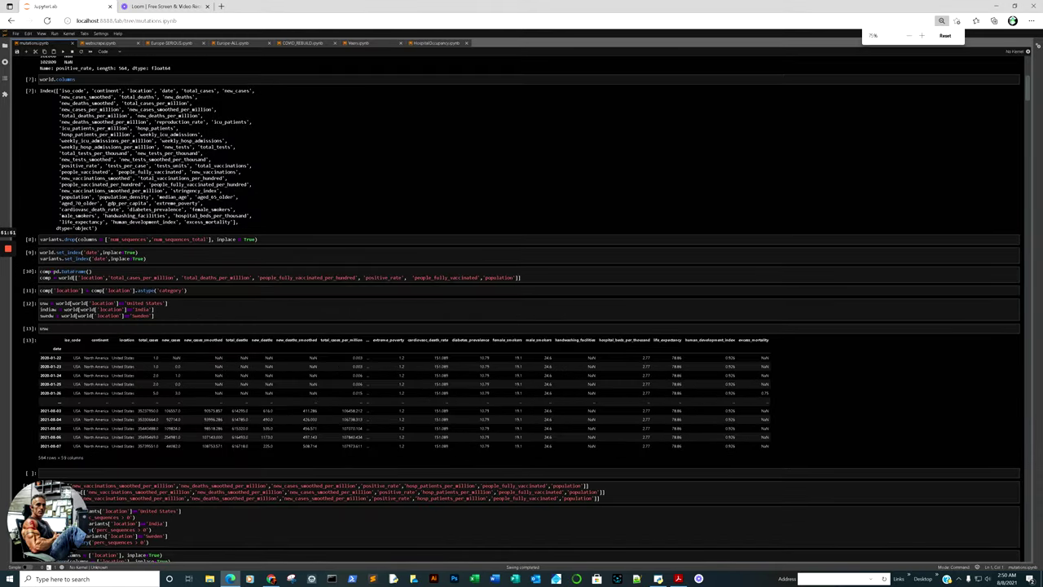
{"action": "key", "text": "ctrl+plus"}
{"action": "scroll", "coordinate": [522, 294], "scroll_direction": "down", "scroll_amount": 20}
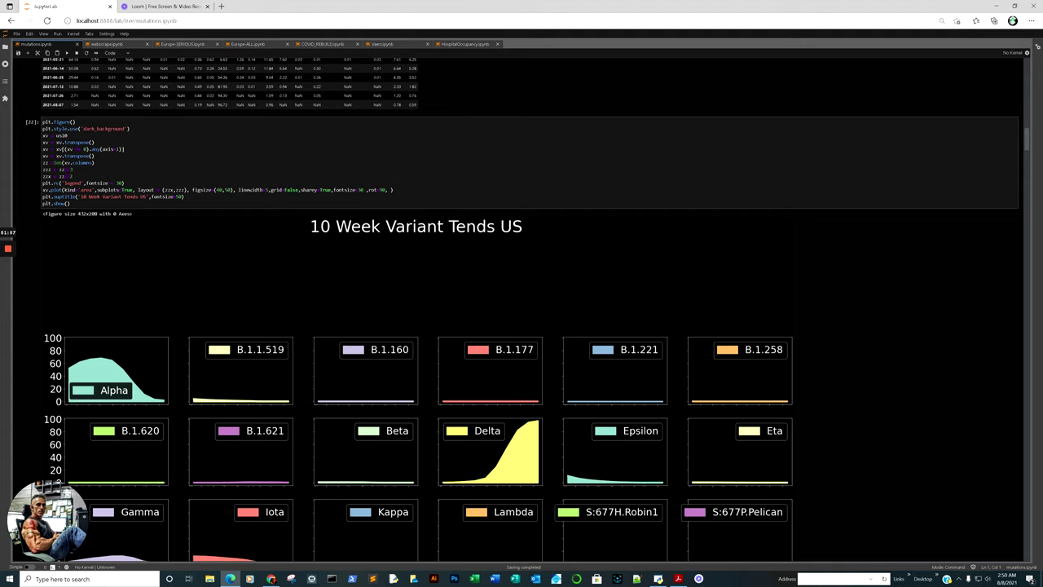
{"action": "scroll", "coordinate": [522, 293], "scroll_direction": "down", "scroll_amount": 2}
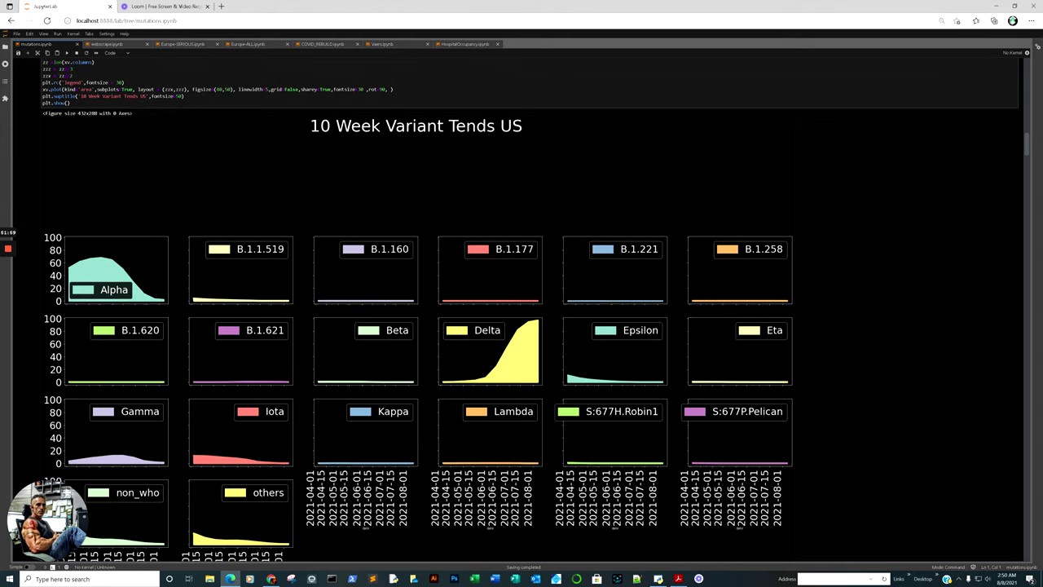
{"action": "scroll", "coordinate": [522, 293], "scroll_direction": "down", "scroll_amount": 2}
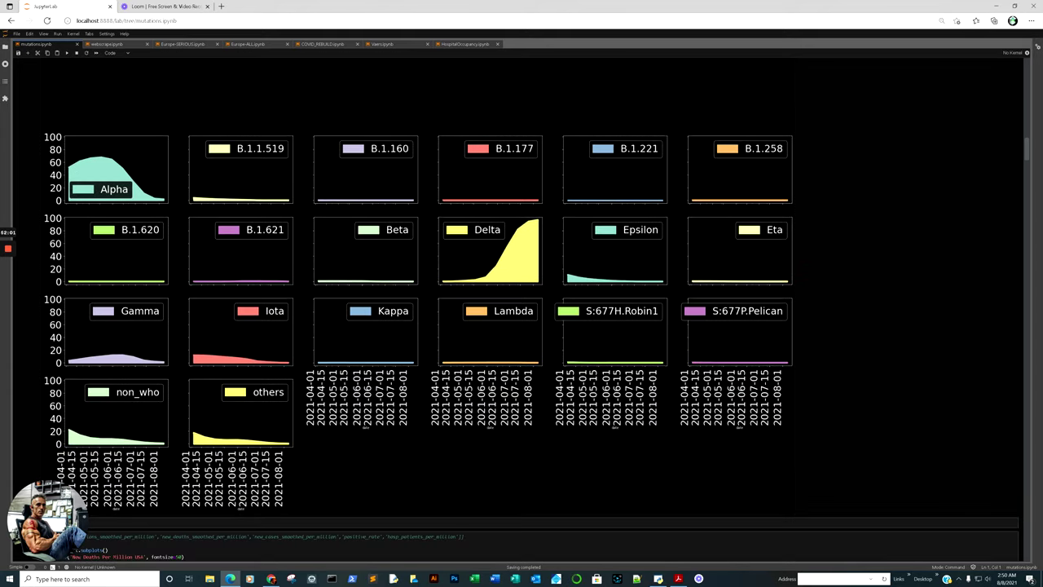
{"action": "left_click", "coordinate": [521, 400]}
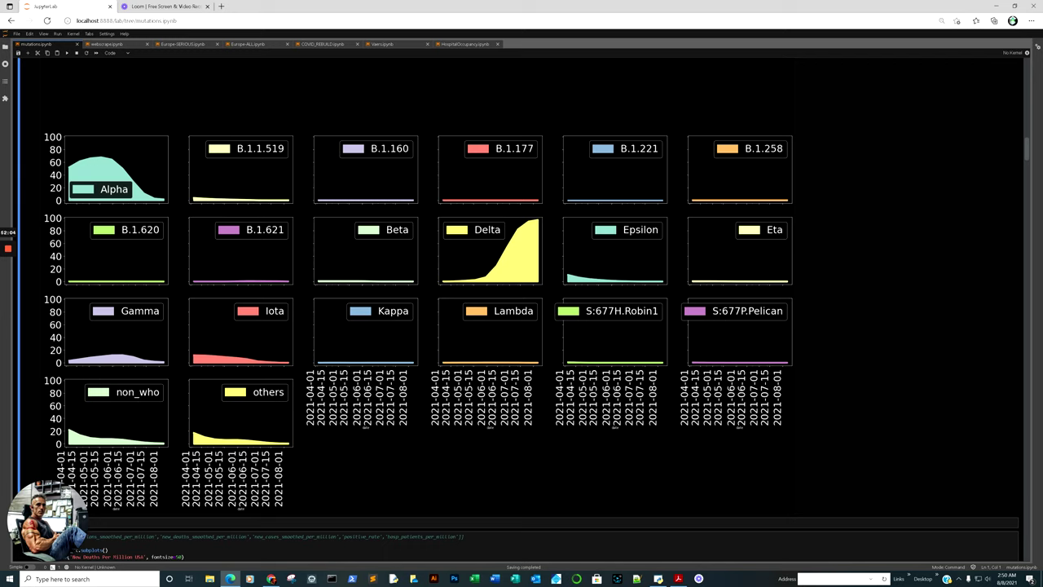
{"action": "scroll", "coordinate": [522, 325], "scroll_direction": "down", "scroll_amount": 8}
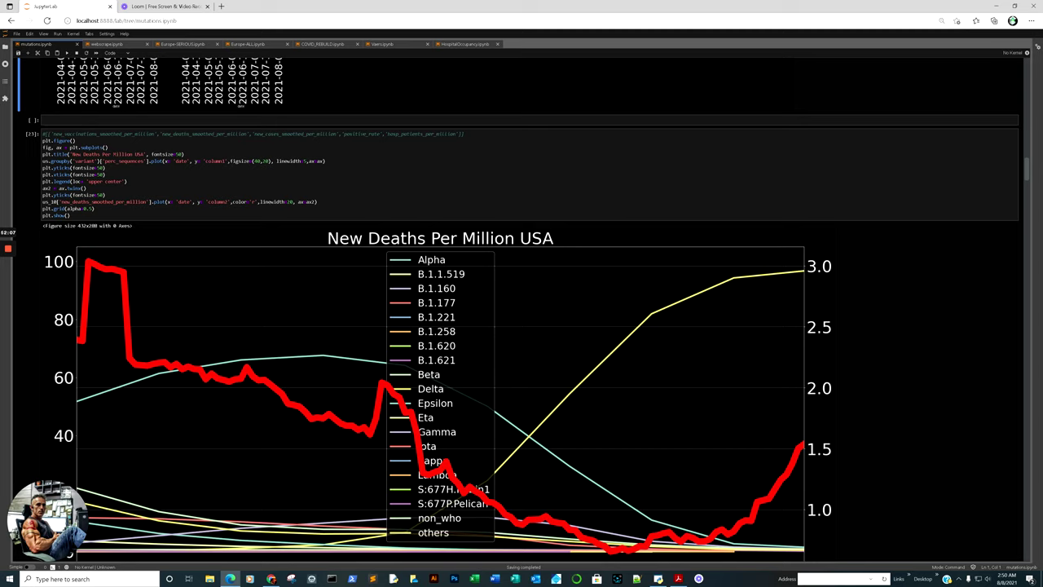
- Re-run the New Deaths Per Million USA chart cell and point at its lines
{"action": "left_click", "coordinate": [804, 448]}
{"action": "key", "text": "shift+Return"}
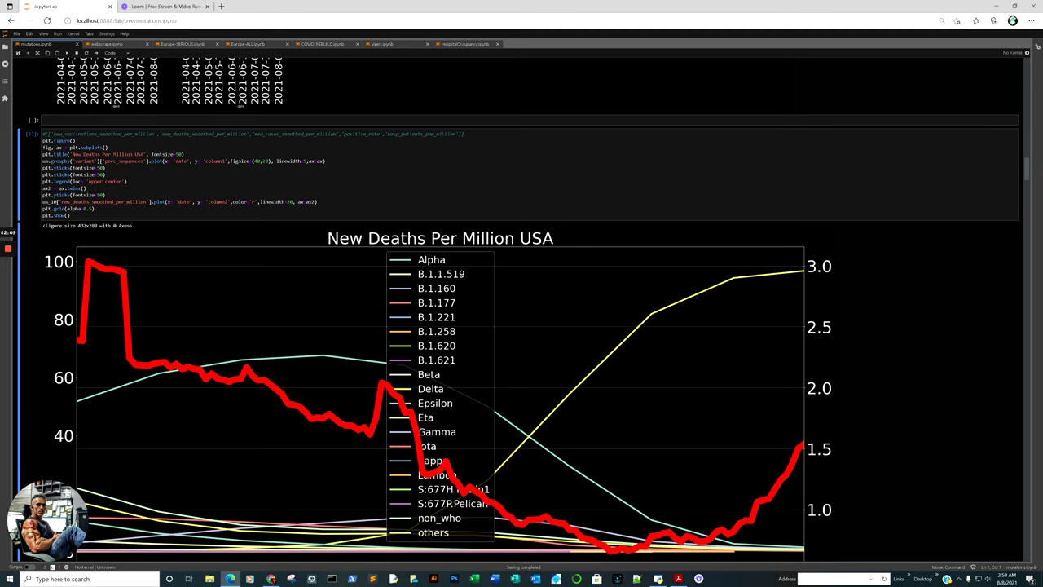
{"action": "left_click", "coordinate": [792, 275]}
- Scroll down to the POSTIVE RATE USA chart and select its cell
{"action": "scroll", "coordinate": [792, 275], "scroll_direction": "down", "scroll_amount": 2}
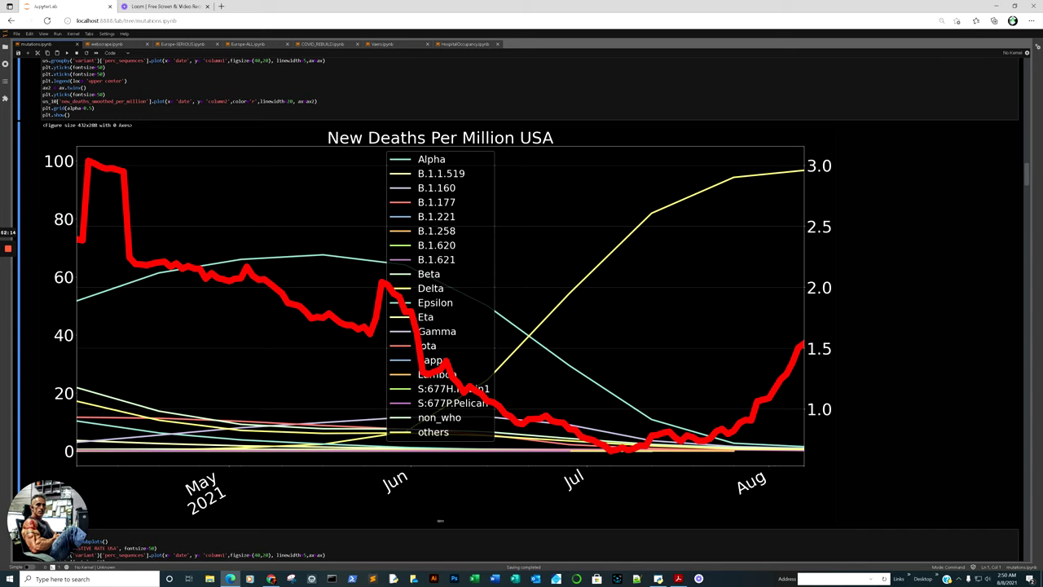
{"action": "scroll", "coordinate": [521, 310], "scroll_direction": "down", "scroll_amount": 5}
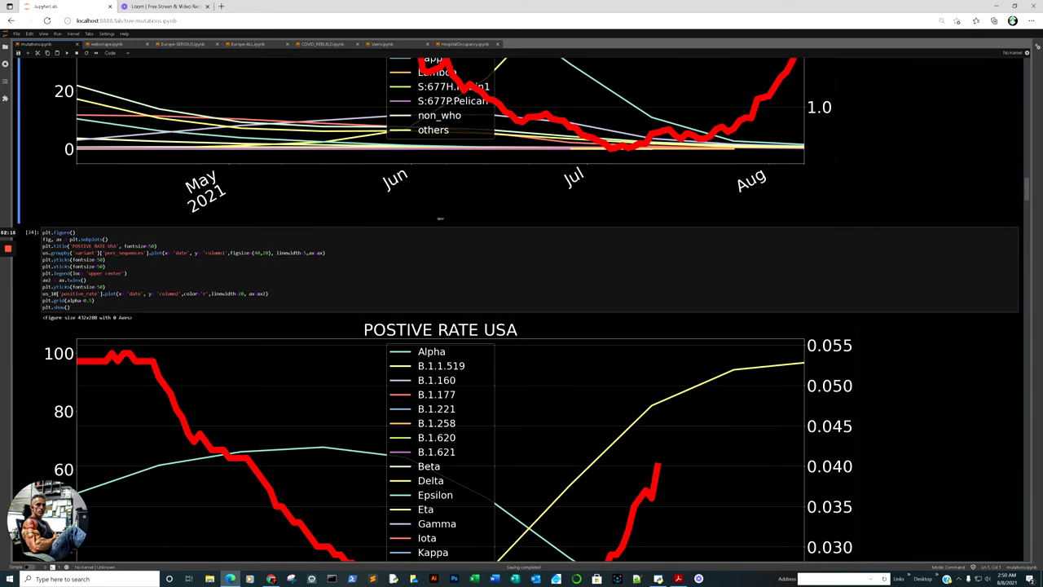
{"action": "scroll", "coordinate": [521, 310], "scroll_direction": "down", "scroll_amount": 3}
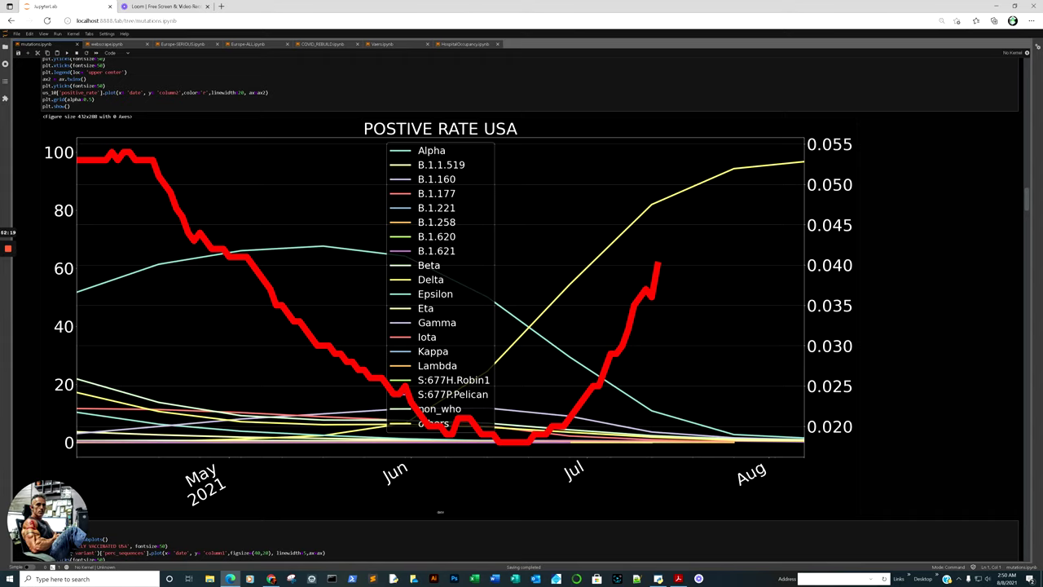
{"action": "left_click", "coordinate": [799, 161]}
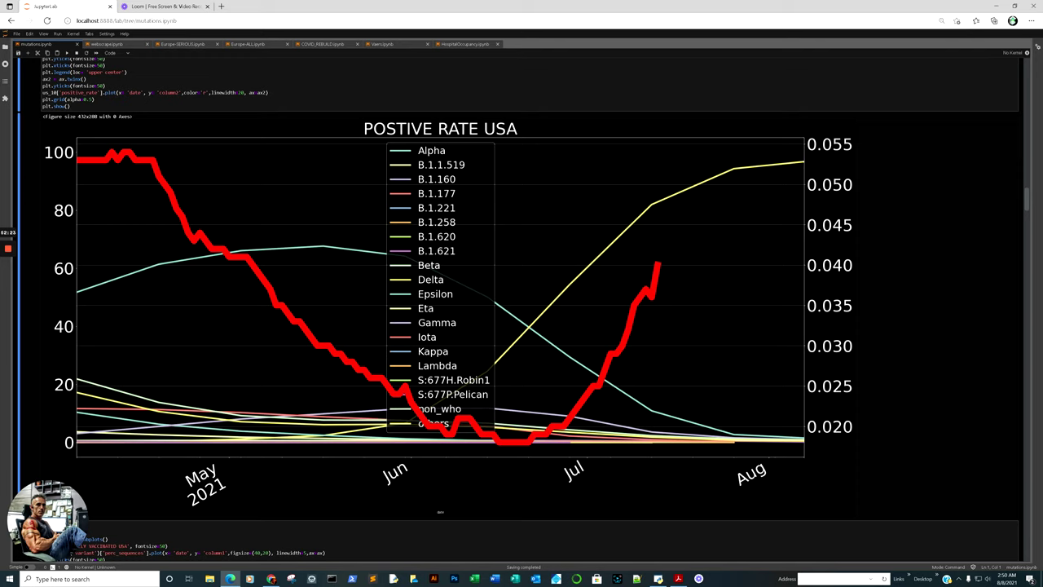
- Scroll on to the FULLY VACCINATED USA chart and select its cell
{"action": "scroll", "coordinate": [800, 334], "scroll_direction": "down", "scroll_amount": 5}
{"action": "scroll", "coordinate": [577, 561], "scroll_direction": "down", "scroll_amount": 2}
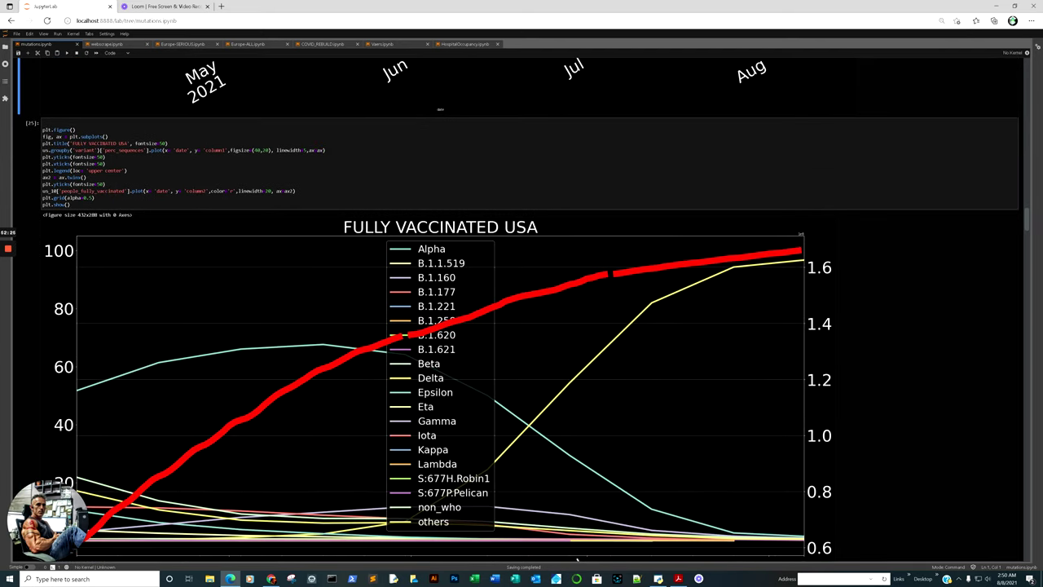
{"action": "scroll", "coordinate": [577, 560], "scroll_direction": "down", "scroll_amount": 2}
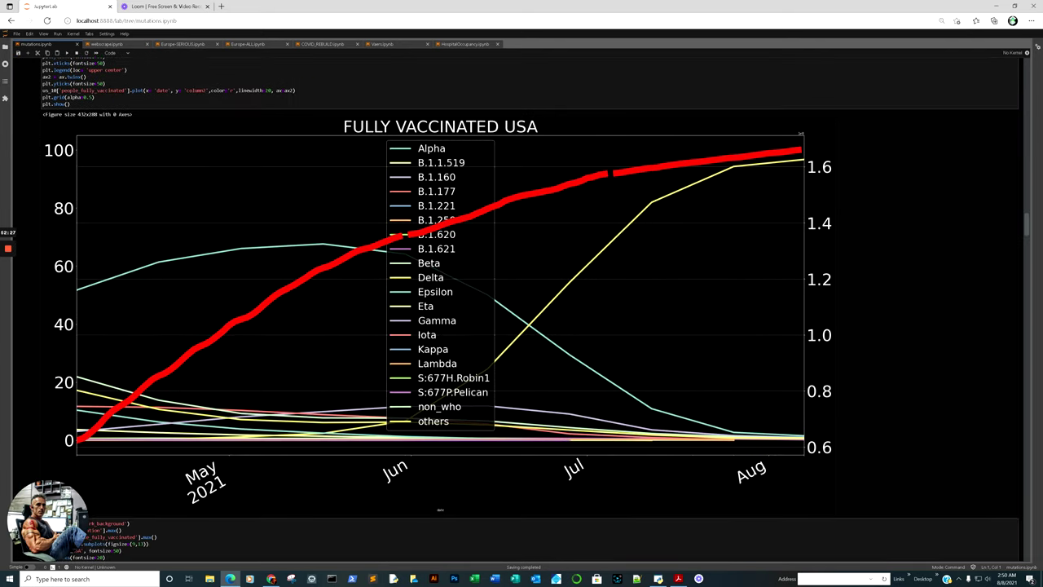
{"action": "left_click", "coordinate": [801, 133]}
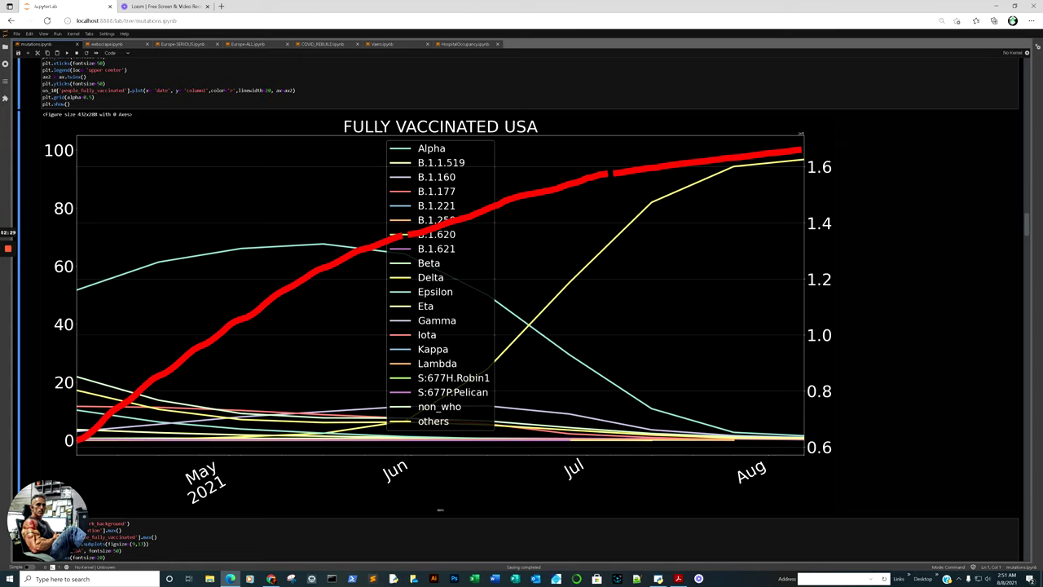
{"action": "scroll", "coordinate": [521, 326], "scroll_direction": "down", "scroll_amount": 8}
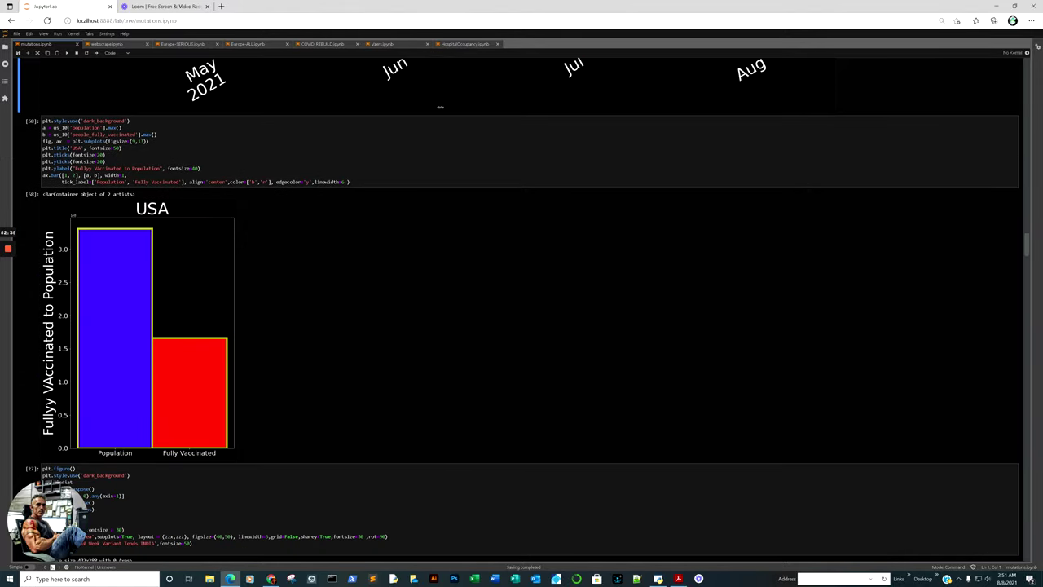
- Point out the USA fully vaccinated bar, then the Delta variant's surge to 100 in India's grid
{"action": "left_click", "coordinate": [101, 350]}
{"action": "left_click", "coordinate": [157, 368]}
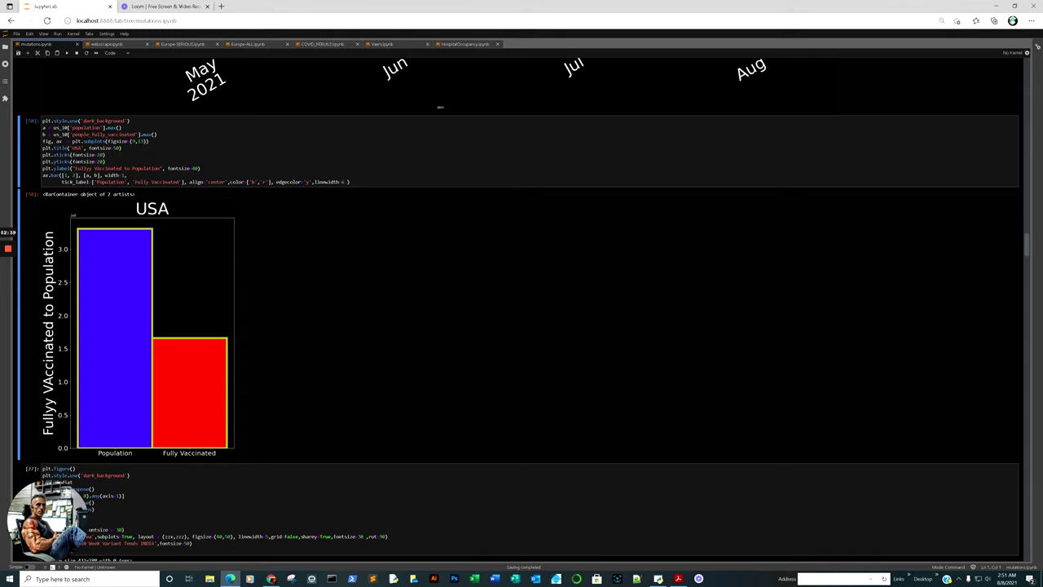
{"action": "scroll", "coordinate": [522, 326], "scroll_direction": "down", "scroll_amount": 10}
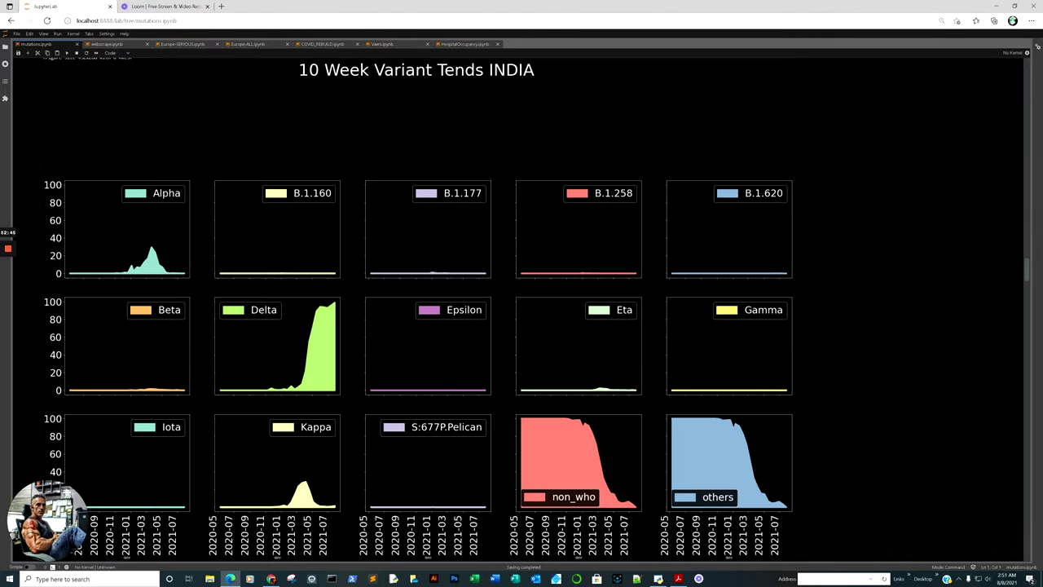
{"action": "left_click", "coordinate": [298, 366]}
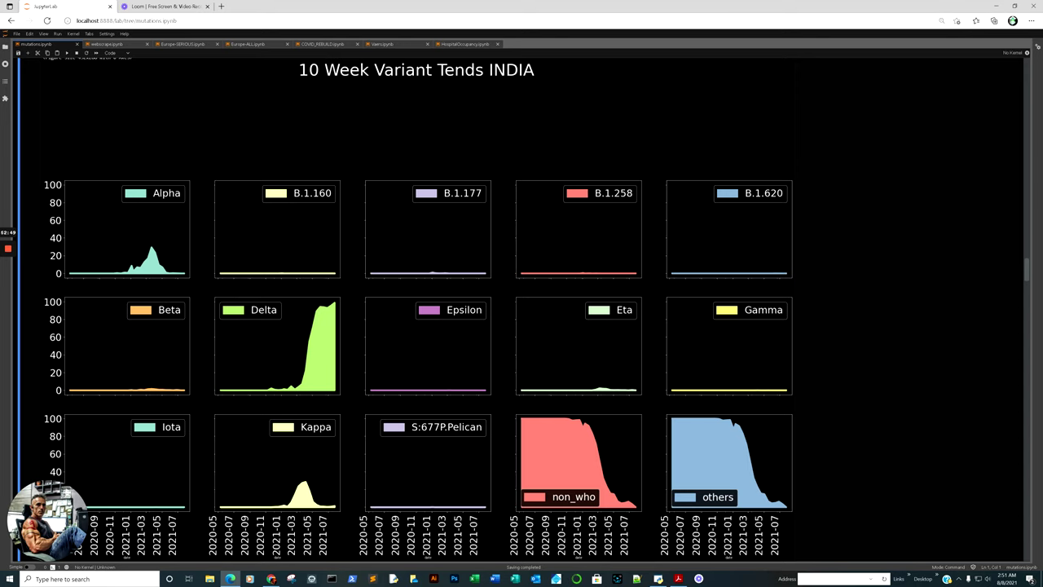
{"action": "scroll", "coordinate": [522, 326], "scroll_direction": "down", "scroll_amount": 10}
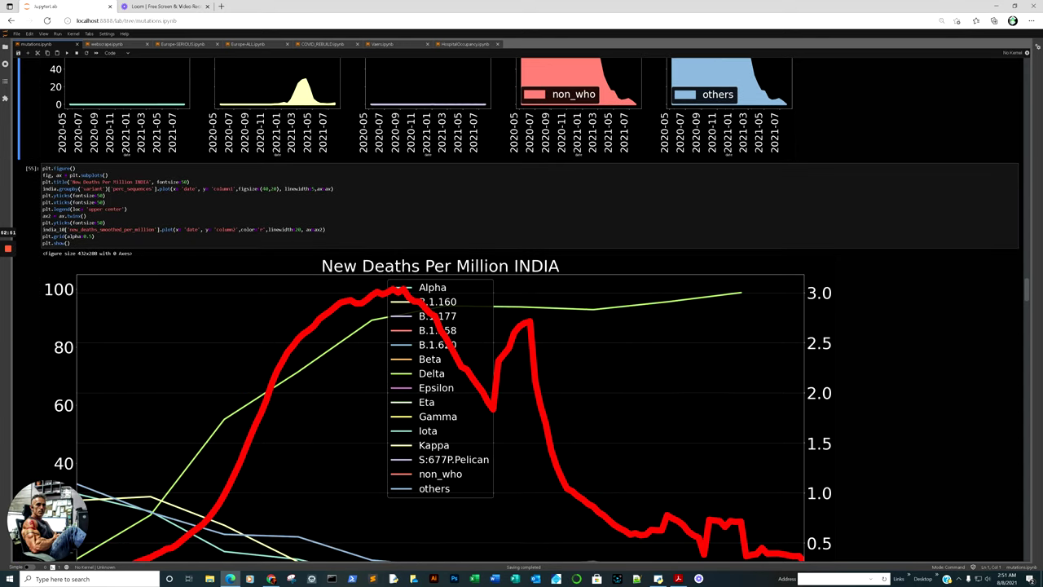
- Review the New Deaths Per Million INDIA chart in the mutations notebook
{"action": "scroll", "coordinate": [440, 548], "scroll_direction": "down", "scroll_amount": 3}
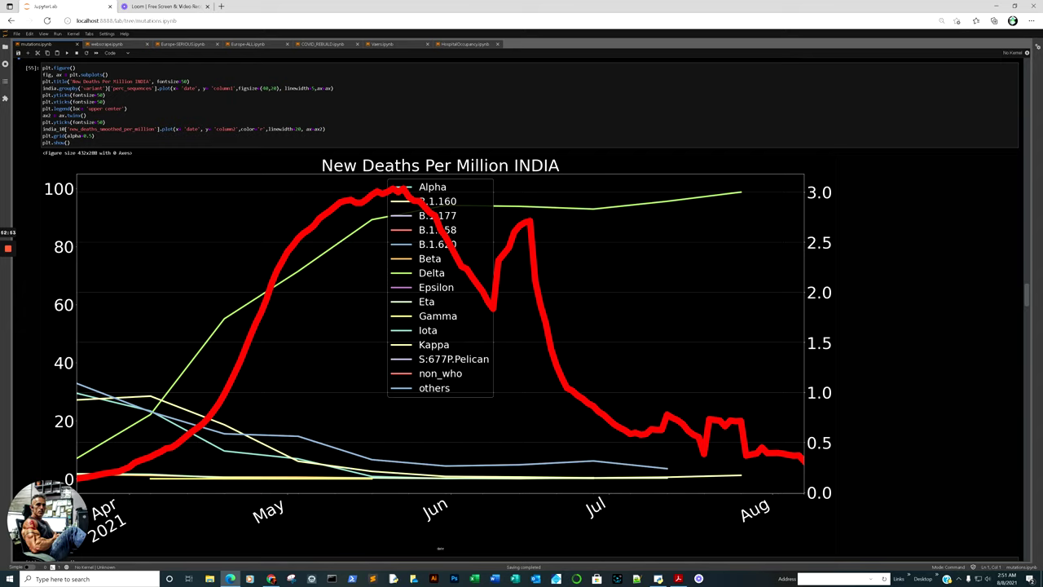
{"action": "scroll", "coordinate": [440, 549], "scroll_direction": "up", "scroll_amount": 8}
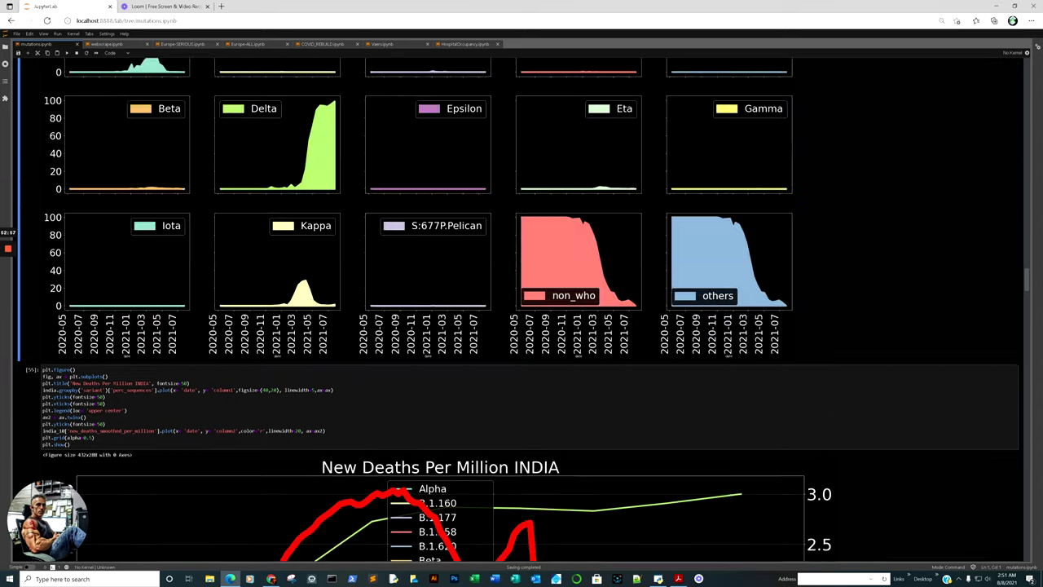
{"action": "scroll", "coordinate": [440, 549], "scroll_direction": "down", "scroll_amount": 20}
{"action": "scroll", "coordinate": [440, 509], "scroll_direction": "up", "scroll_amount": 12}
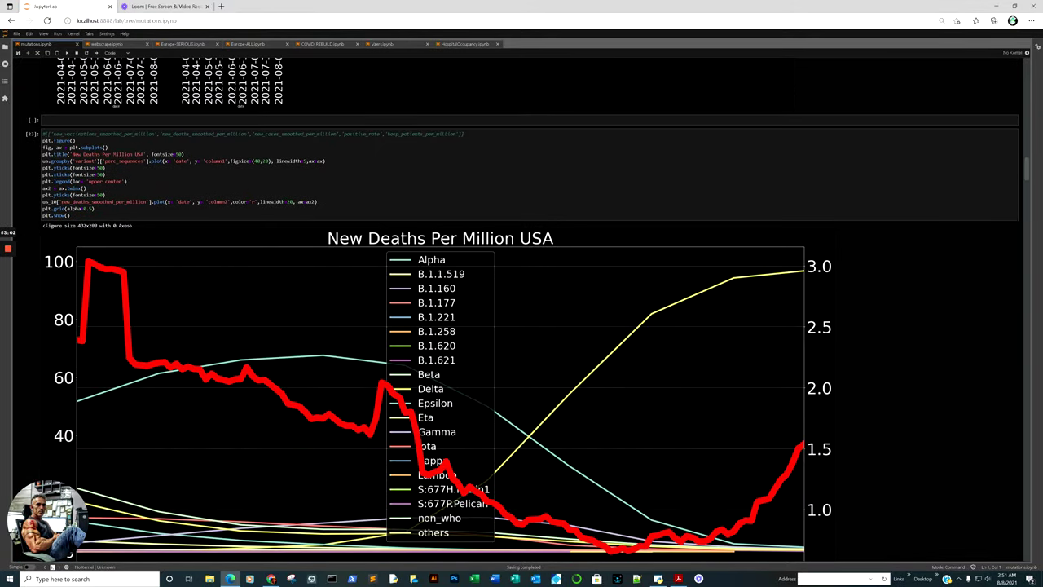
- Scroll back through the USA plots and down to the POSITIVE RATE INDIA chart, peaking near 0.22
{"action": "scroll", "coordinate": [461, 515], "scroll_direction": "down", "scroll_amount": 16}
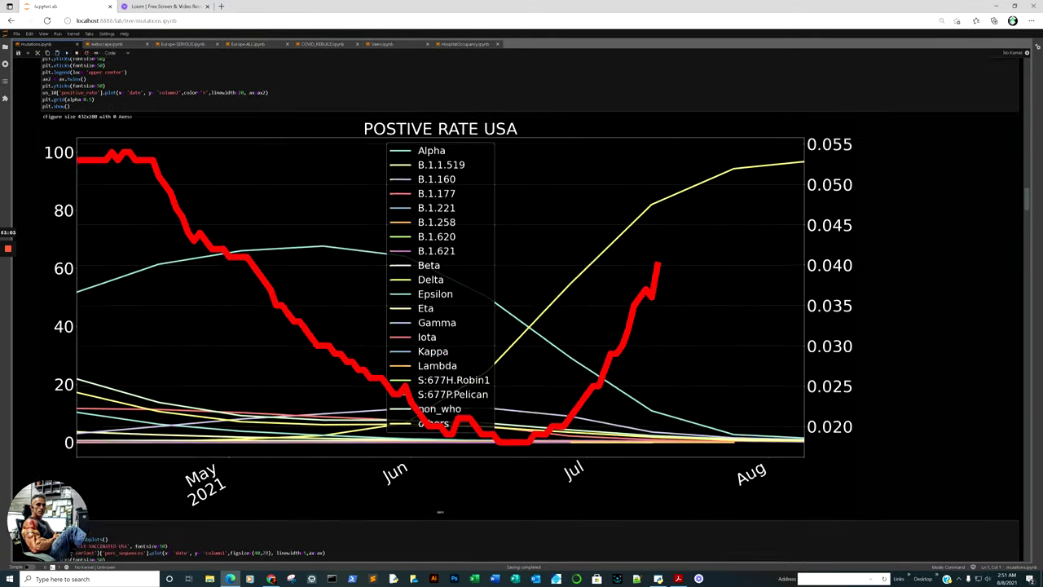
{"action": "scroll", "coordinate": [440, 207], "scroll_direction": "down", "scroll_amount": 3}
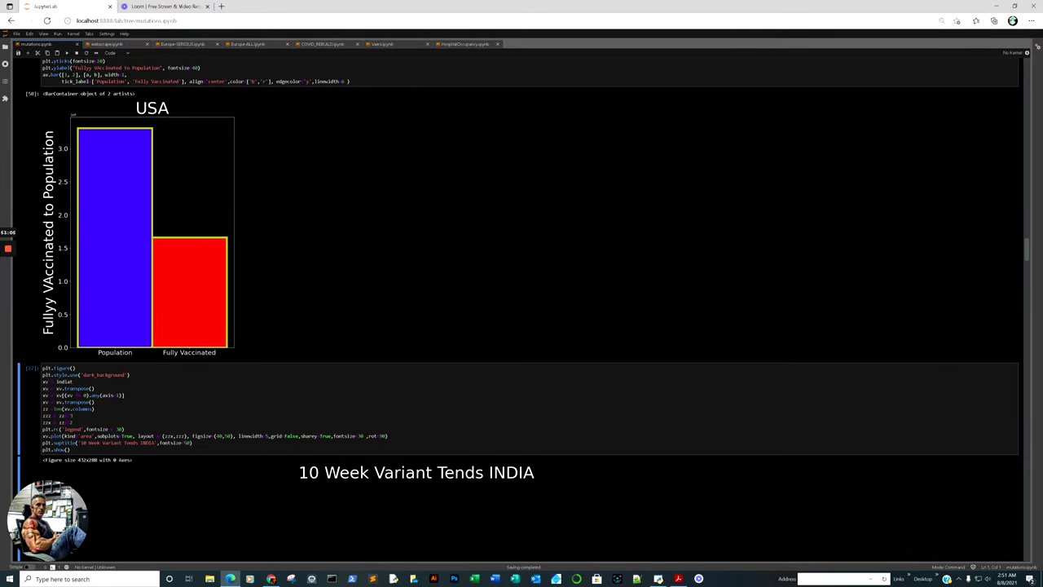
{"action": "scroll", "coordinate": [522, 310], "scroll_direction": "down", "scroll_amount": 5}
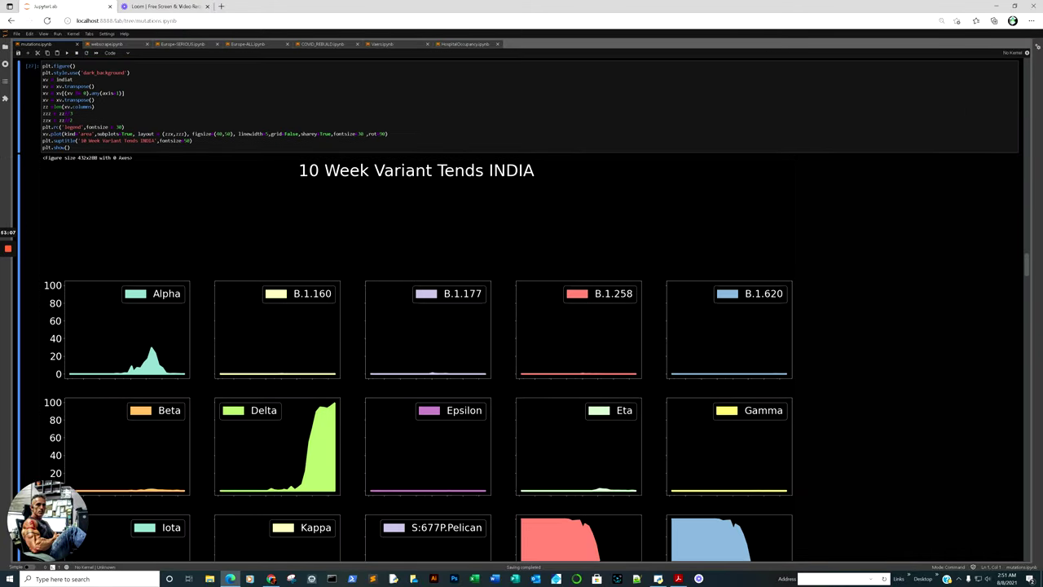
{"action": "scroll", "coordinate": [521, 309], "scroll_direction": "down", "scroll_amount": 3}
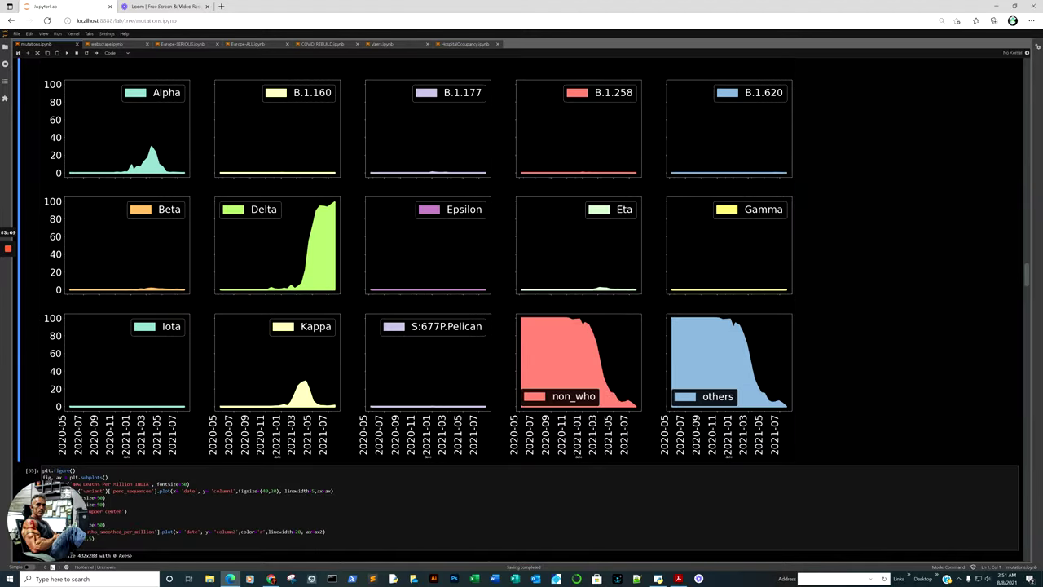
{"action": "scroll", "coordinate": [521, 309], "scroll_direction": "down", "scroll_amount": 5}
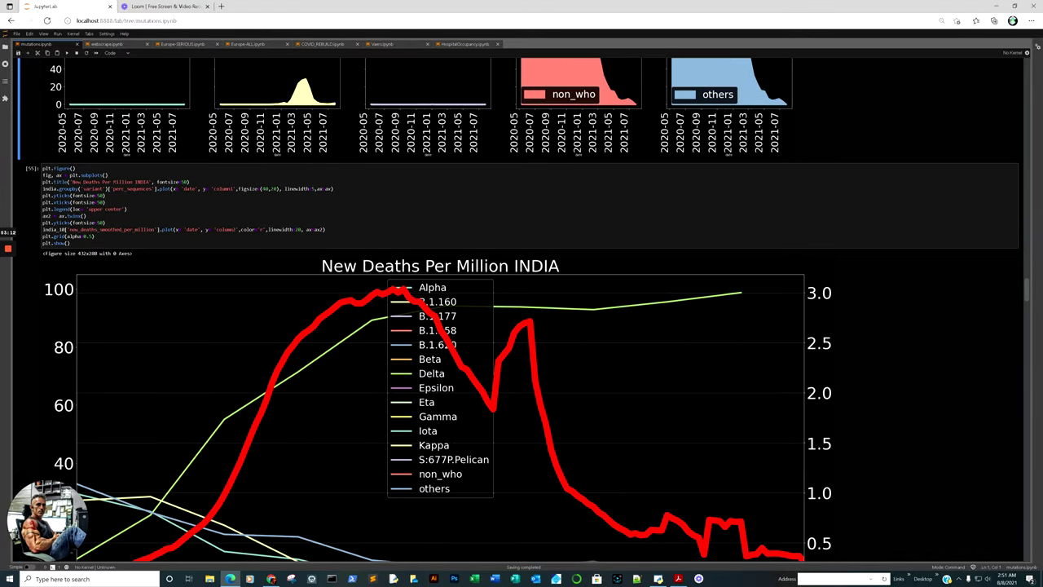
{"action": "scroll", "coordinate": [522, 310], "scroll_direction": "down", "scroll_amount": 2}
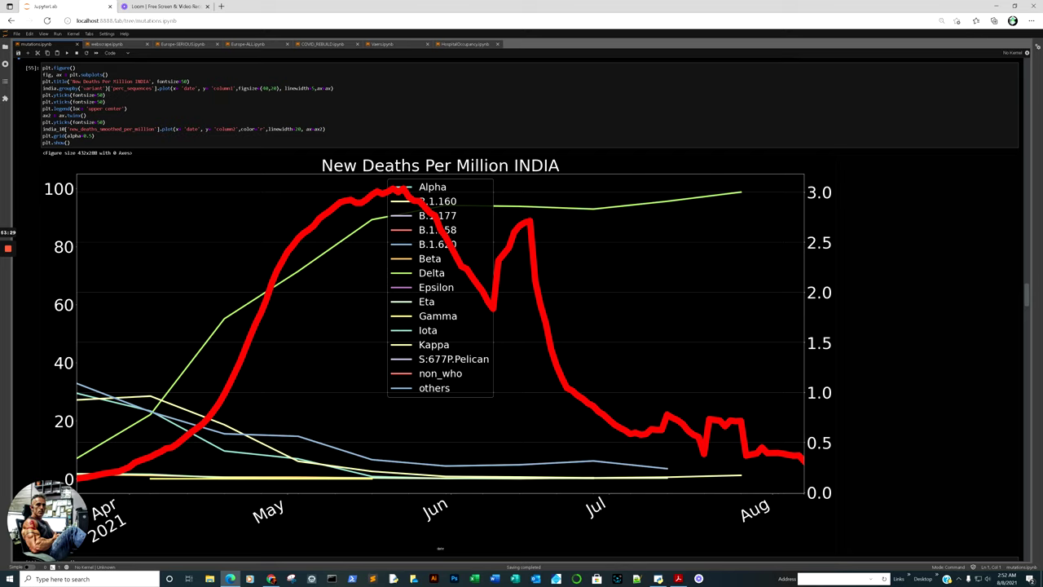
{"action": "scroll", "coordinate": [440, 548], "scroll_direction": "down", "scroll_amount": 10}
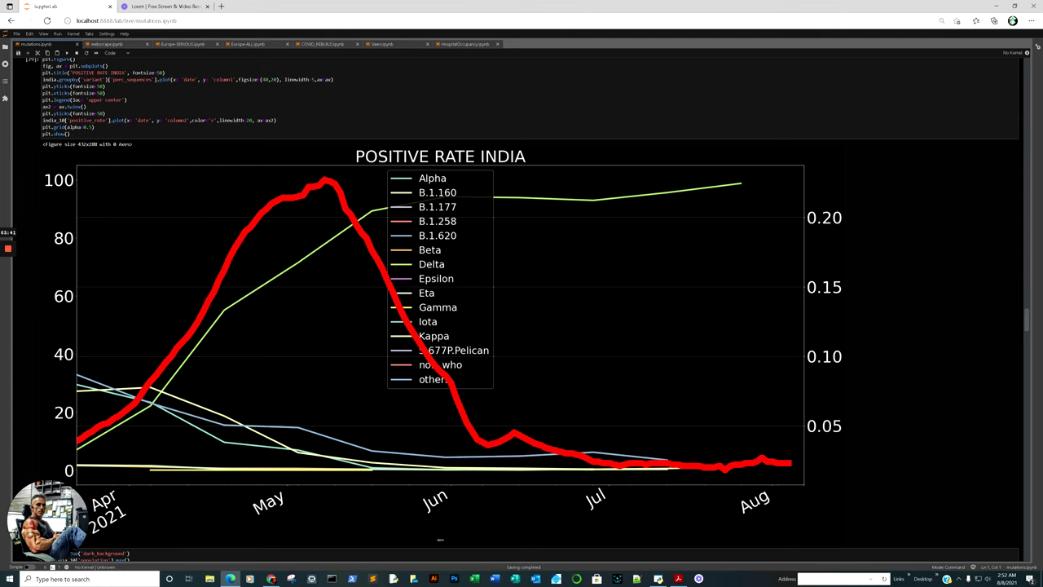
- Revisit the USA positive-rate and vaccination charts, then go down to the INDIA population-vs-vaccinated bar chart
{"action": "scroll", "coordinate": [440, 539], "scroll_direction": "down", "scroll_amount": 20}
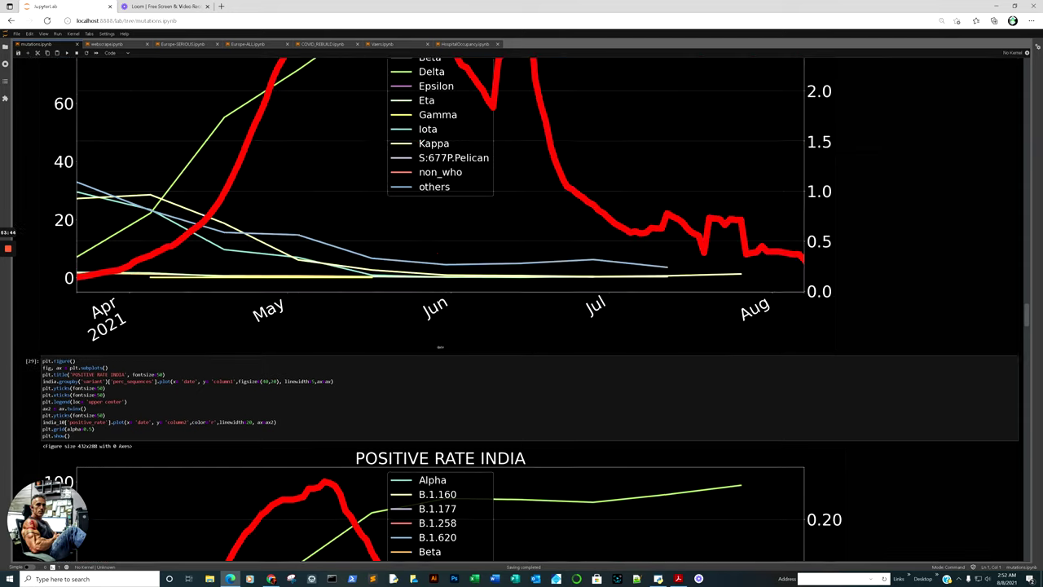
{"action": "scroll", "coordinate": [439, 409], "scroll_direction": "up", "scroll_amount": 5}
{"action": "scroll", "coordinate": [521, 326], "scroll_direction": "up", "scroll_amount": 10}
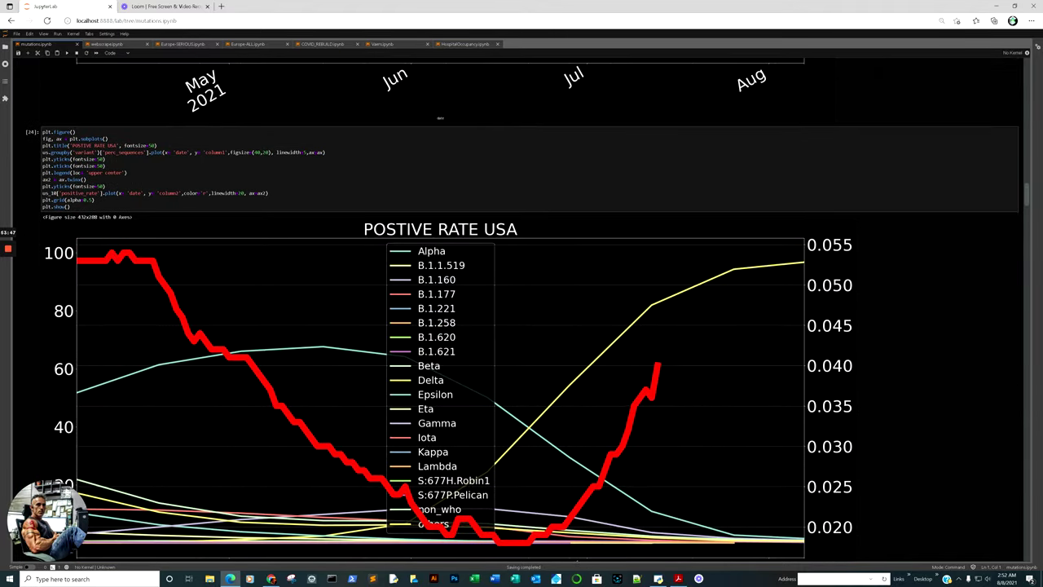
{"action": "scroll", "coordinate": [440, 117], "scroll_direction": "down", "scroll_amount": 20}
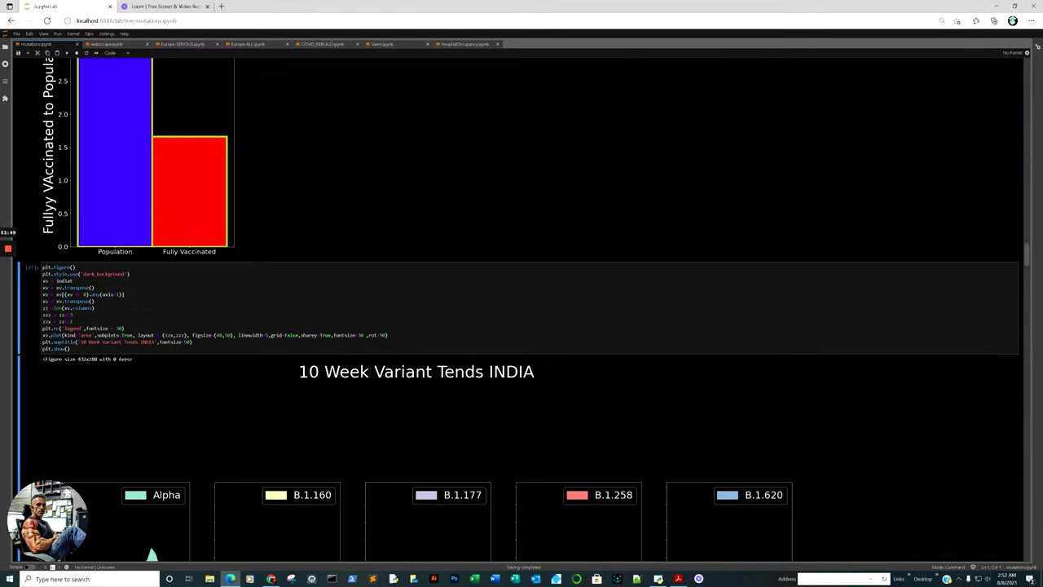
{"action": "scroll", "coordinate": [521, 310], "scroll_direction": "down", "scroll_amount": 5}
{"action": "scroll", "coordinate": [440, 539], "scroll_direction": "down", "scroll_amount": 7}
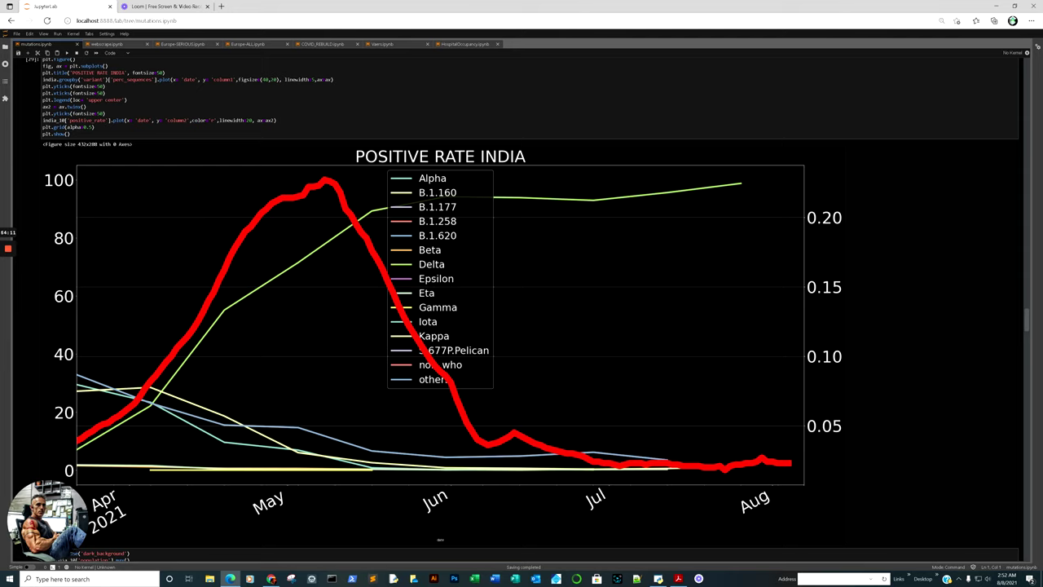
{"action": "scroll", "coordinate": [522, 310], "scroll_direction": "down", "scroll_amount": 10}
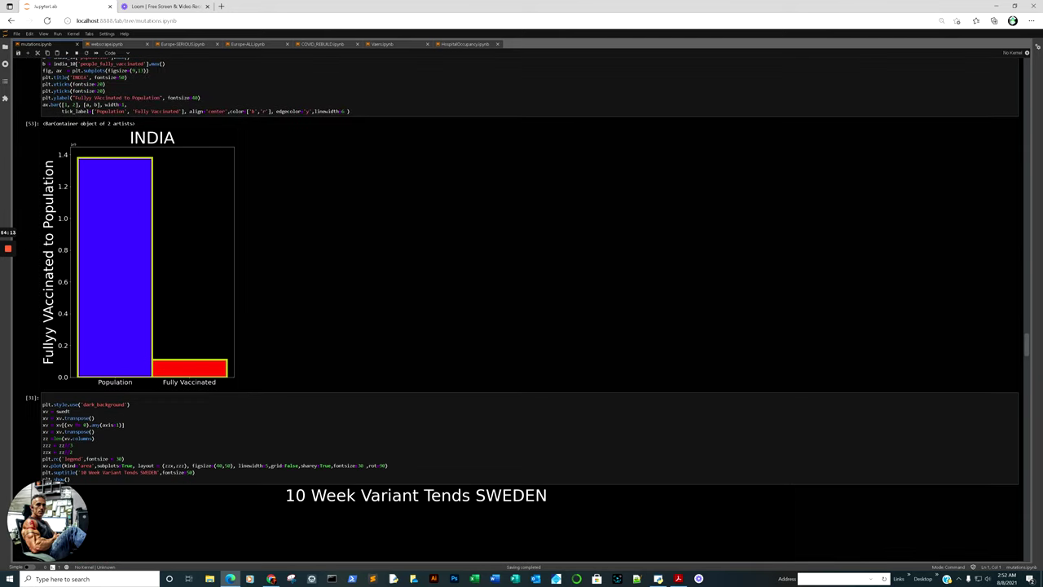
- Select the INDIA bar chart cell and compare its Population and Fully Vaccinated bars
{"action": "left_click", "coordinate": [123, 303]}
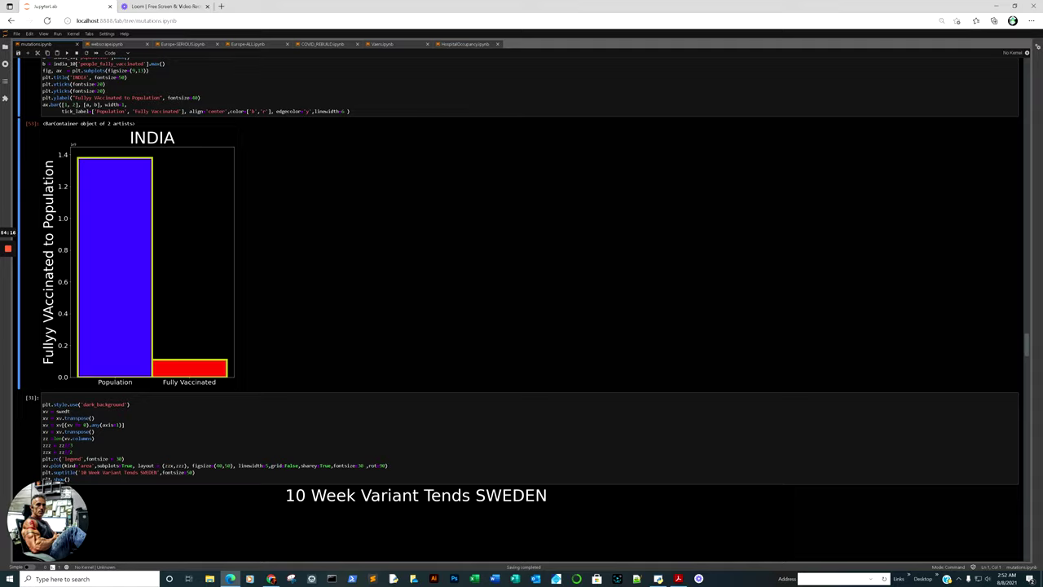
{"action": "left_click", "coordinate": [170, 370]}
{"action": "left_click", "coordinate": [180, 368]}
{"action": "left_click", "coordinate": [136, 213]}
{"action": "left_click", "coordinate": [184, 365]}
{"action": "left_click", "coordinate": [139, 229]}
- Scroll back up to the 10 Week Variant Tends INDIA subplot grid
{"action": "scroll", "coordinate": [521, 309], "scroll_direction": "up", "scroll_amount": 15}
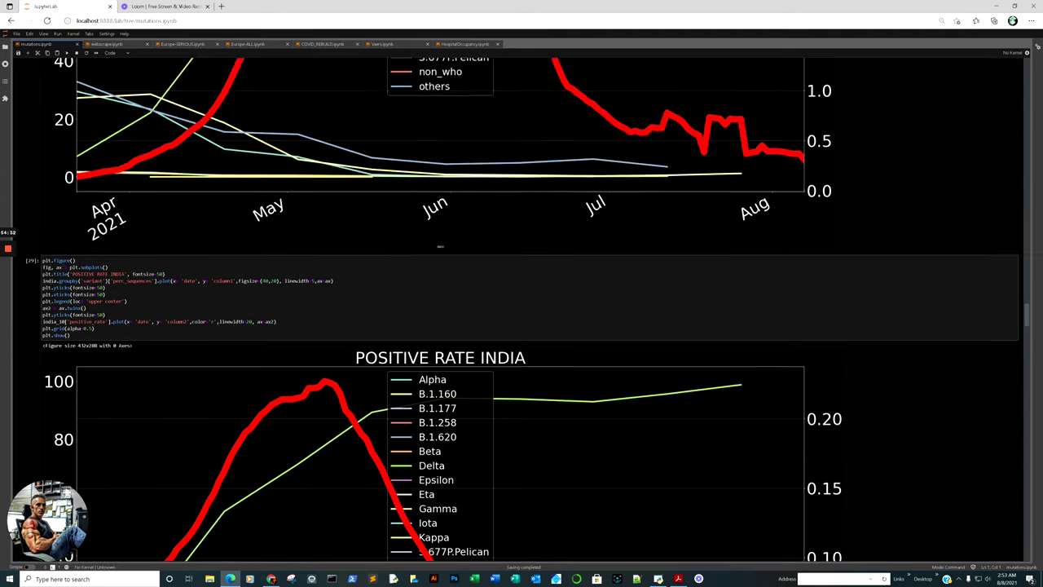
{"action": "scroll", "coordinate": [522, 309], "scroll_direction": "up", "scroll_amount": 8}
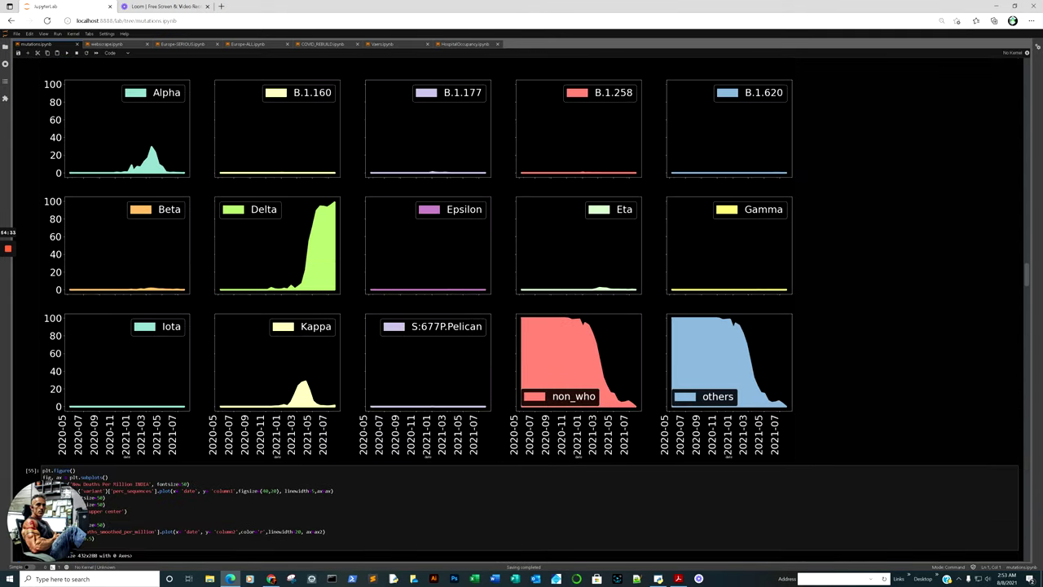
{"action": "scroll", "coordinate": [522, 310], "scroll_direction": "down", "scroll_amount": 5}
- Scroll down to the Sweden variant trends grid and select its cell
{"action": "scroll", "coordinate": [522, 310], "scroll_direction": "down", "scroll_amount": 20}
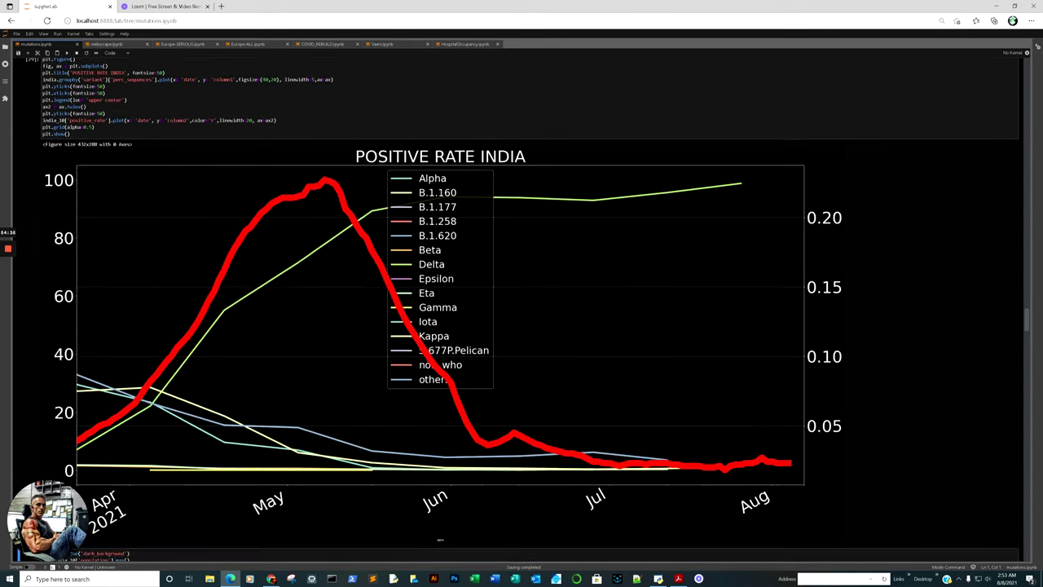
{"action": "scroll", "coordinate": [522, 310], "scroll_direction": "down", "scroll_amount": 4}
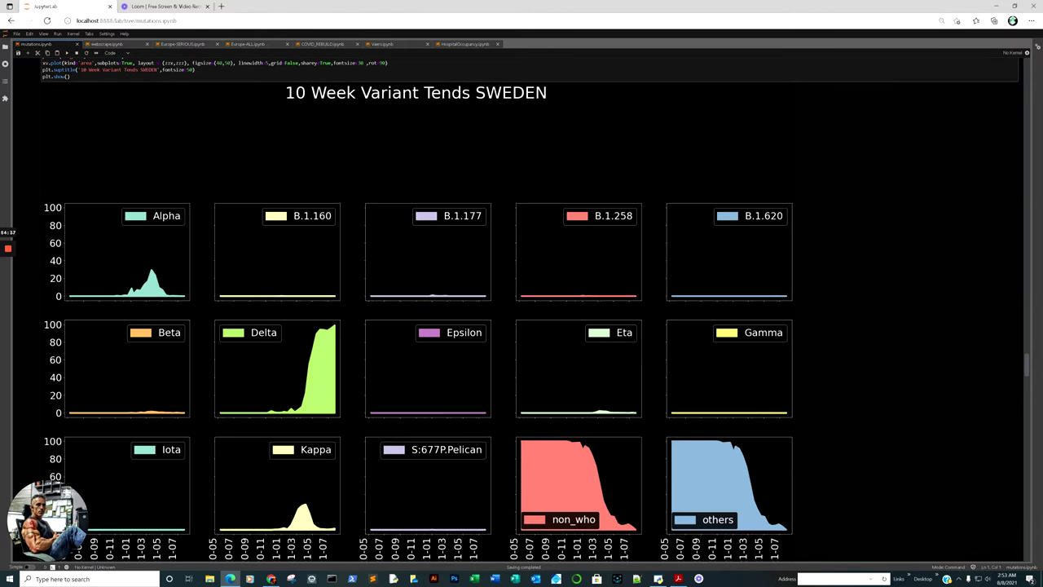
{"action": "left_click", "coordinate": [338, 368]}
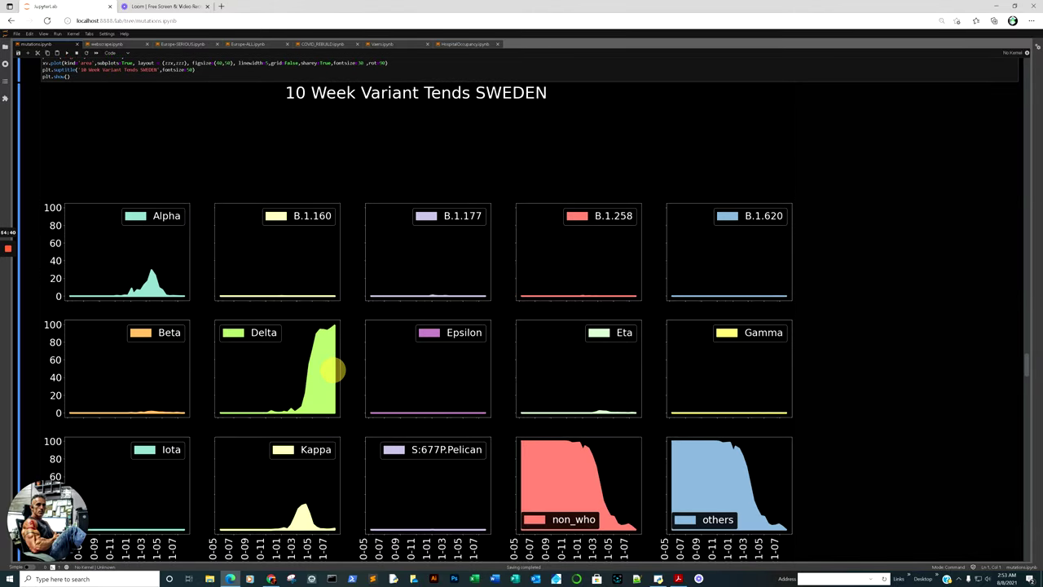
{"action": "scroll", "coordinate": [522, 309], "scroll_direction": "down", "scroll_amount": 3}
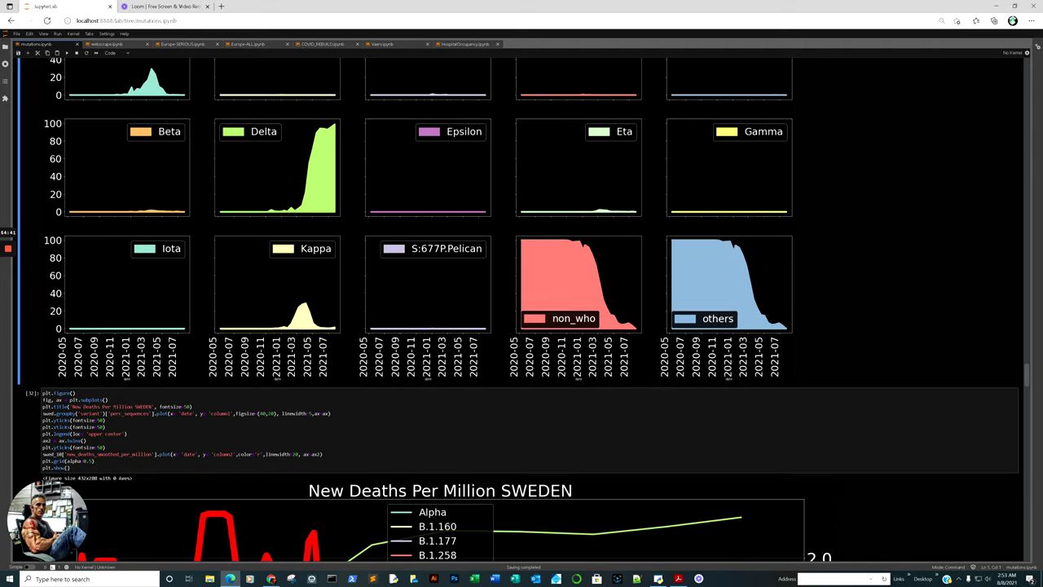
{"action": "scroll", "coordinate": [522, 310], "scroll_direction": "down", "scroll_amount": 4}
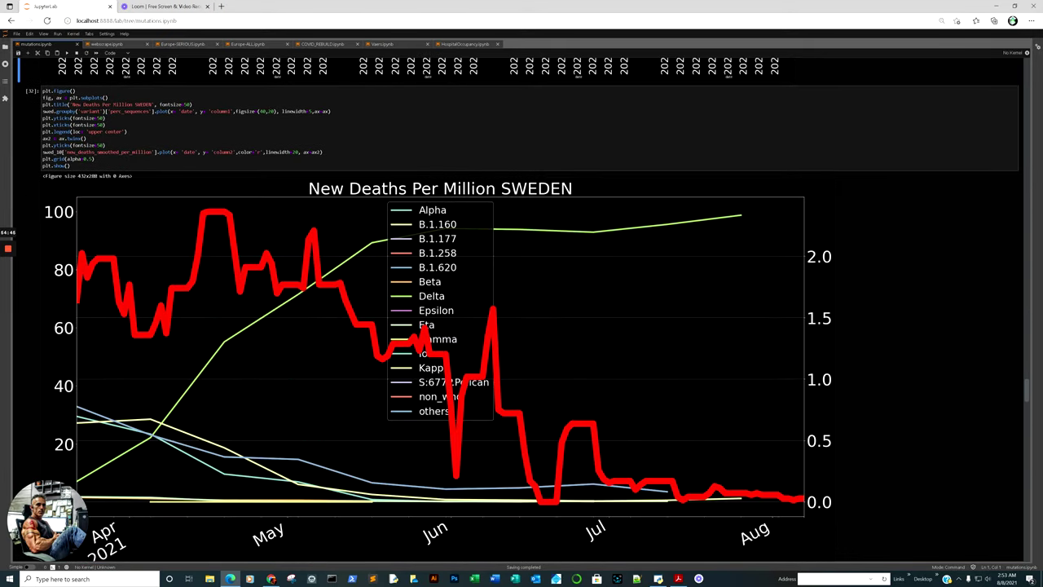
- Inspect the New Deaths Per Million SWEDEN plot, ending on POSITIVE RATE SWEDEN peaking near 0.14
{"action": "left_click", "coordinate": [795, 501]}
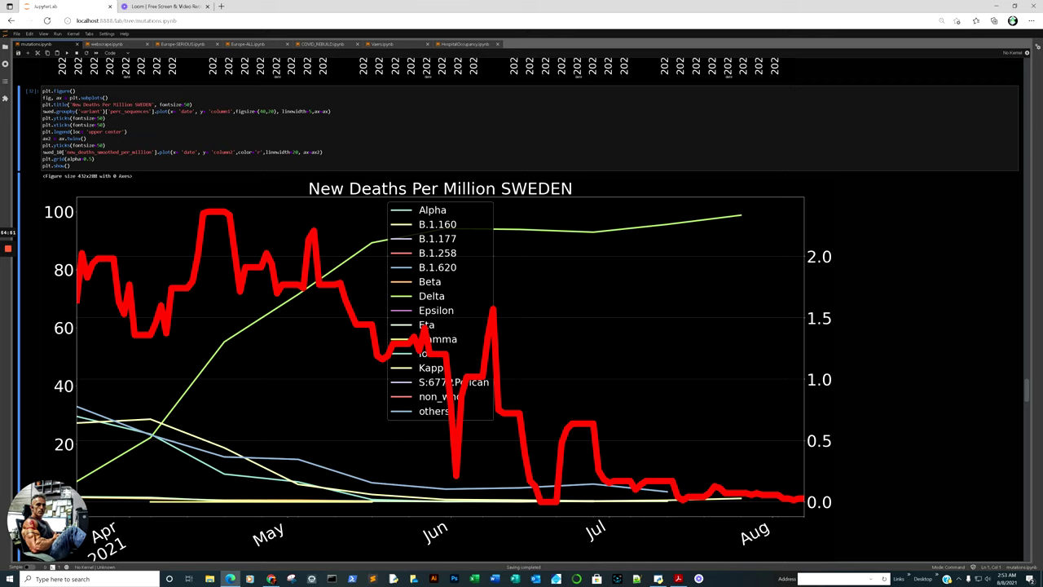
{"action": "left_click", "coordinate": [796, 501]}
{"action": "scroll", "coordinate": [530, 309], "scroll_direction": "down", "scroll_amount": 3}
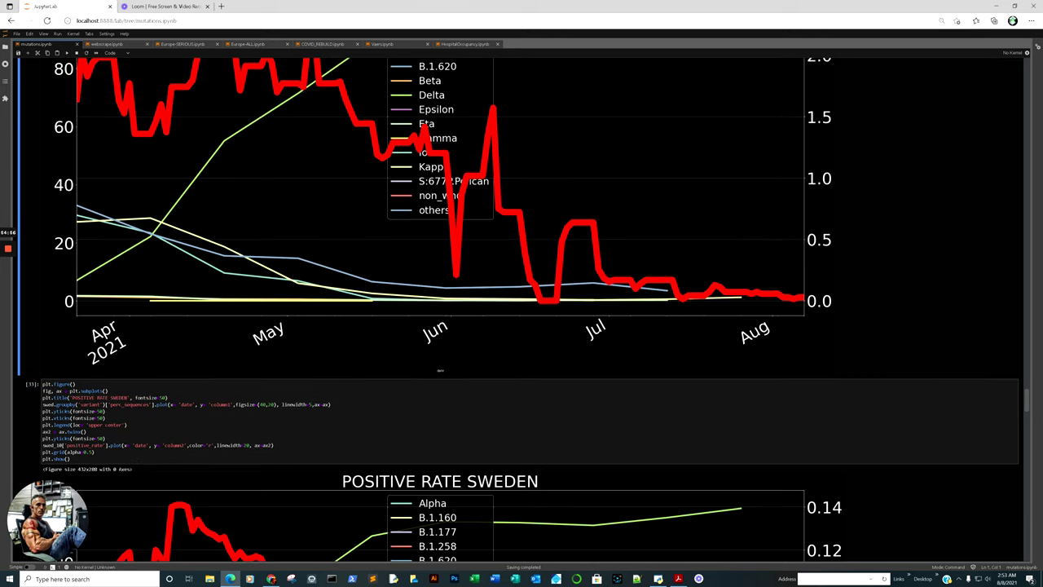
{"action": "scroll", "coordinate": [530, 310], "scroll_direction": "up", "scroll_amount": 2}
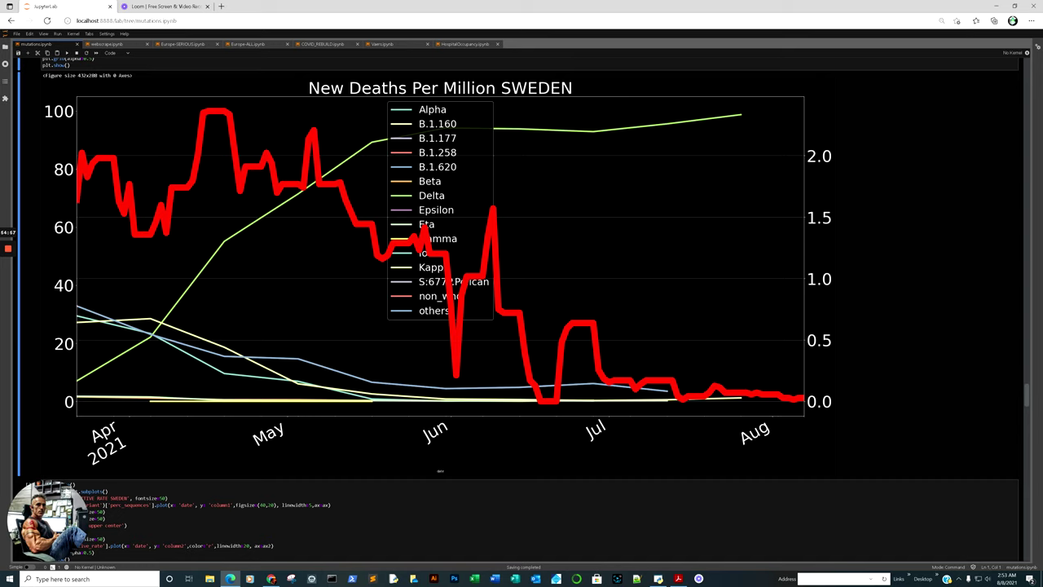
{"action": "scroll", "coordinate": [530, 309], "scroll_direction": "down", "scroll_amount": 4}
{"action": "scroll", "coordinate": [530, 310], "scroll_direction": "up", "scroll_amount": 4}
{"action": "scroll", "coordinate": [791, 396], "scroll_direction": "down", "scroll_amount": 8}
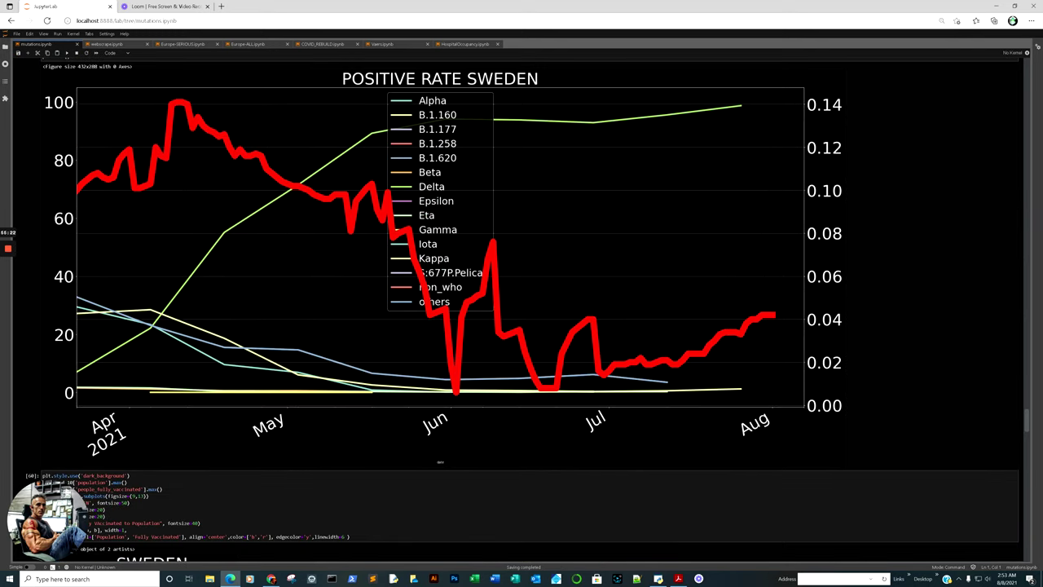
- Select the POSITIVE RATE SWEDEN cell, then the SWEDEN fully-vaccinated bar chart cell
{"action": "left_click", "coordinate": [772, 316]}
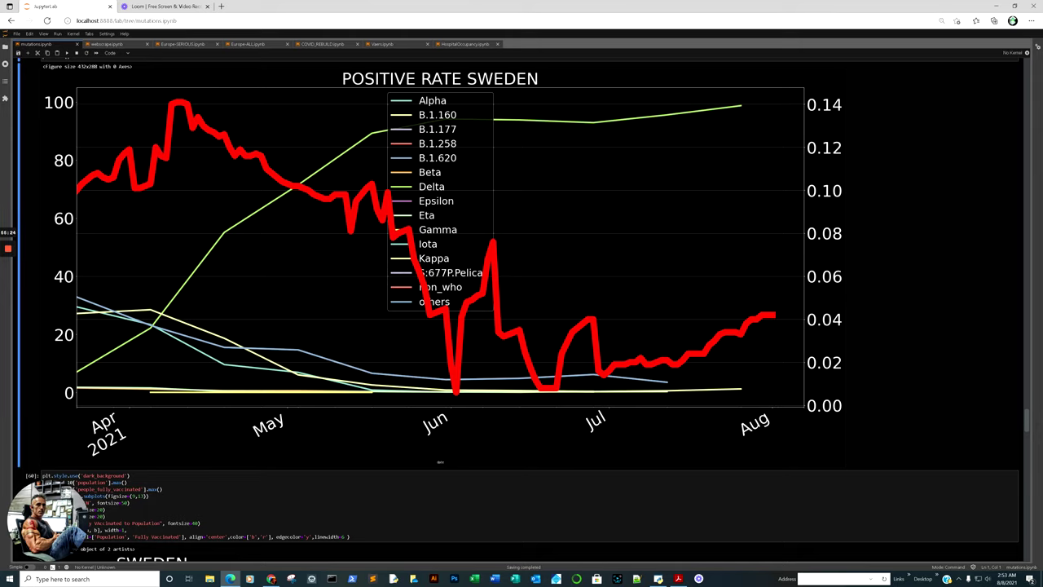
{"action": "scroll", "coordinate": [521, 310], "scroll_direction": "down", "scroll_amount": 5}
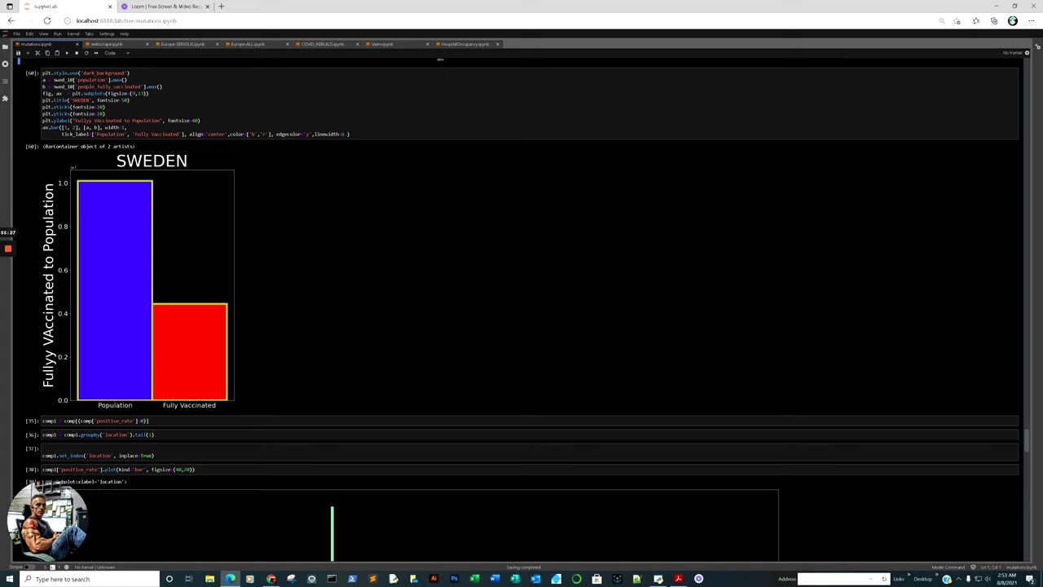
{"action": "left_click", "coordinate": [209, 318]}
{"action": "left_click", "coordinate": [145, 281]}
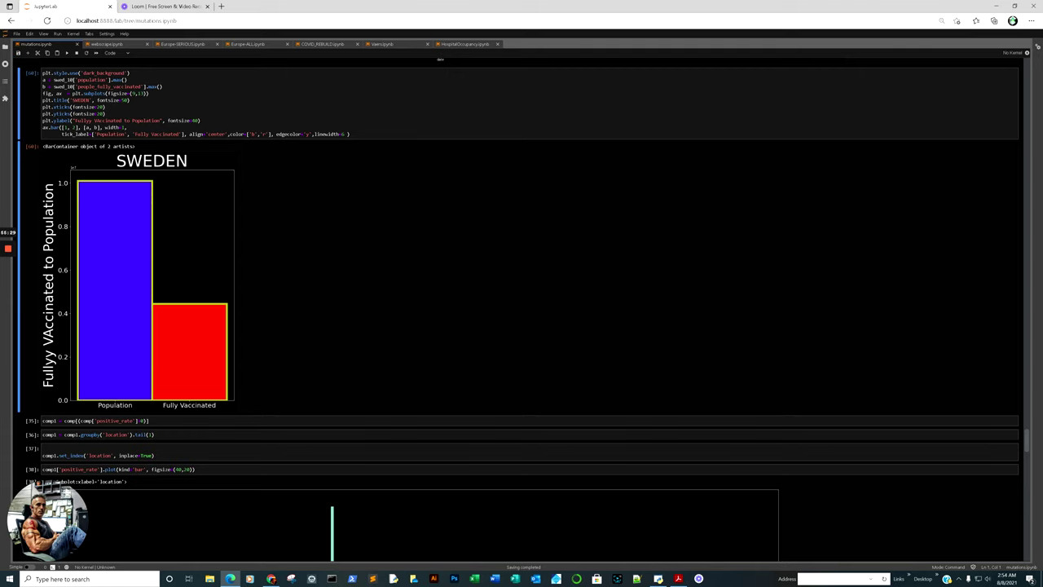
- Scroll past the positive_rate bar plot to the India deaths and POSITIVE RATE INDIA plots
{"action": "scroll", "coordinate": [521, 310], "scroll_direction": "down", "scroll_amount": 15}
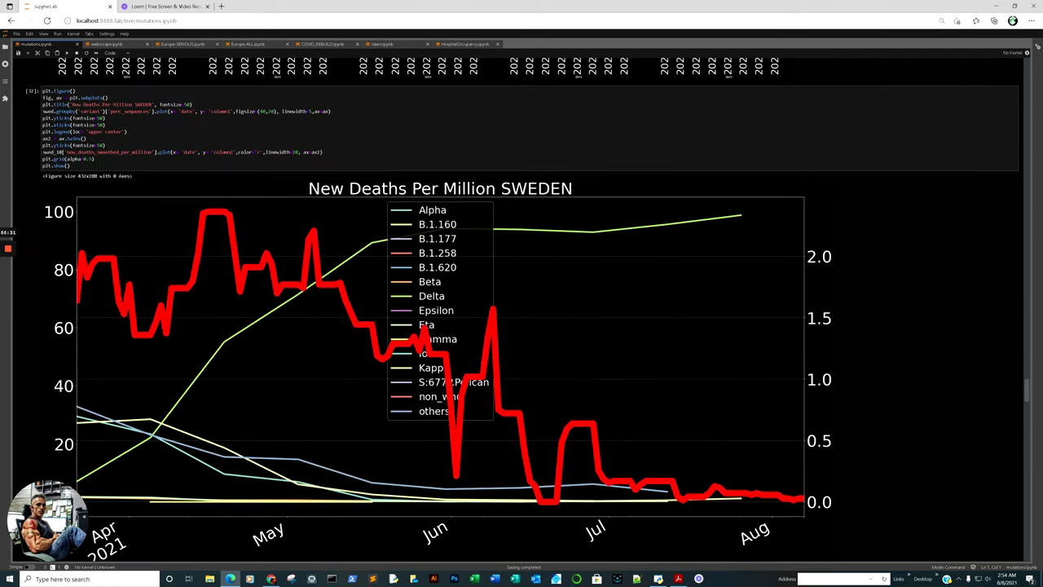
{"action": "scroll", "coordinate": [440, 261], "scroll_direction": "up", "scroll_amount": 10}
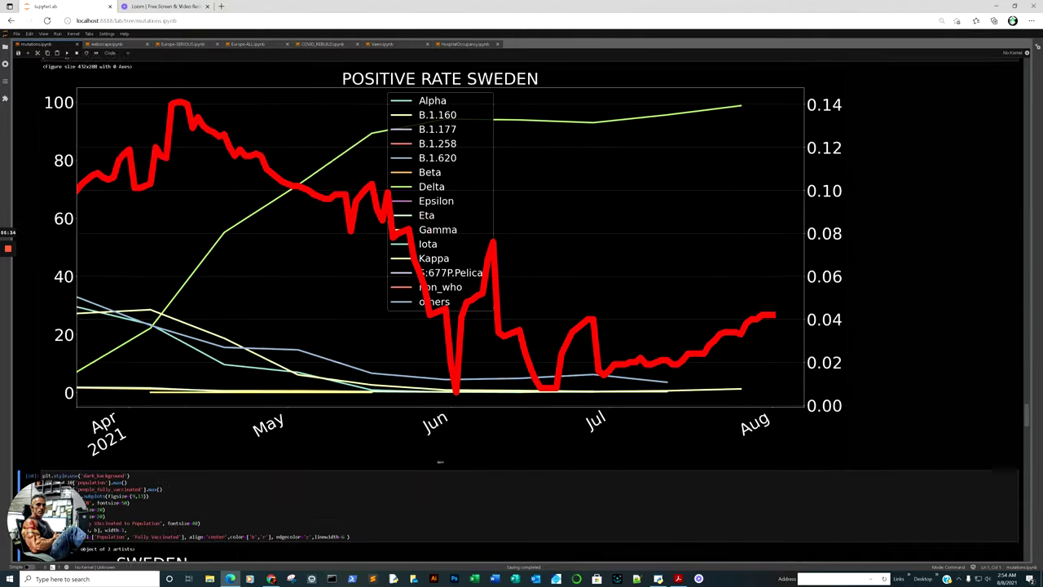
{"action": "scroll", "coordinate": [440, 260], "scroll_direction": "down", "scroll_amount": 3}
{"action": "scroll", "coordinate": [440, 58], "scroll_direction": "down", "scroll_amount": 5}
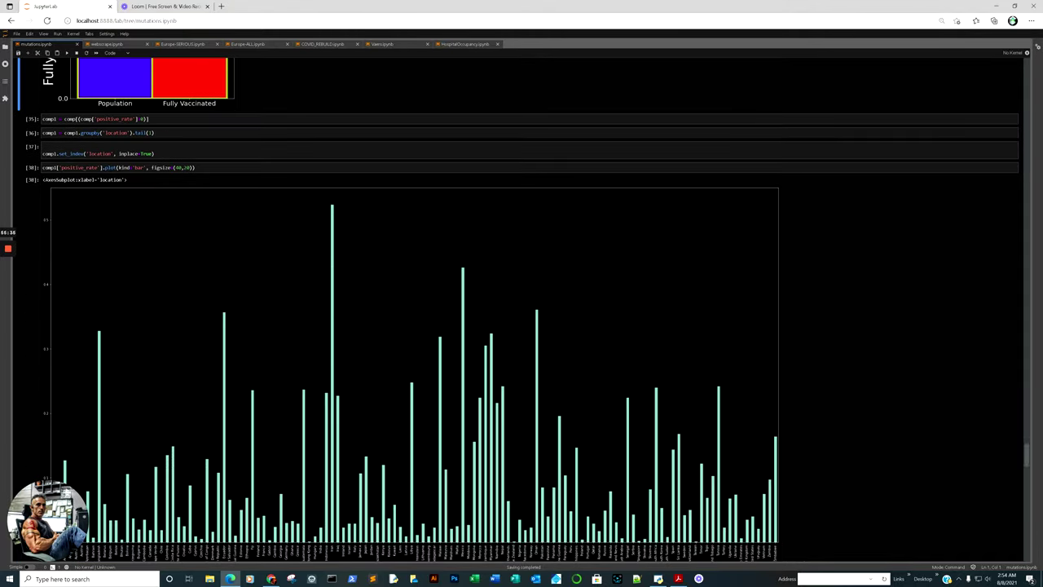
{"action": "scroll", "coordinate": [440, 59], "scroll_direction": "up", "scroll_amount": 5}
{"action": "scroll", "coordinate": [440, 58], "scroll_direction": "down", "scroll_amount": 15}
{"action": "scroll", "coordinate": [440, 548], "scroll_direction": "up", "scroll_amount": 20}
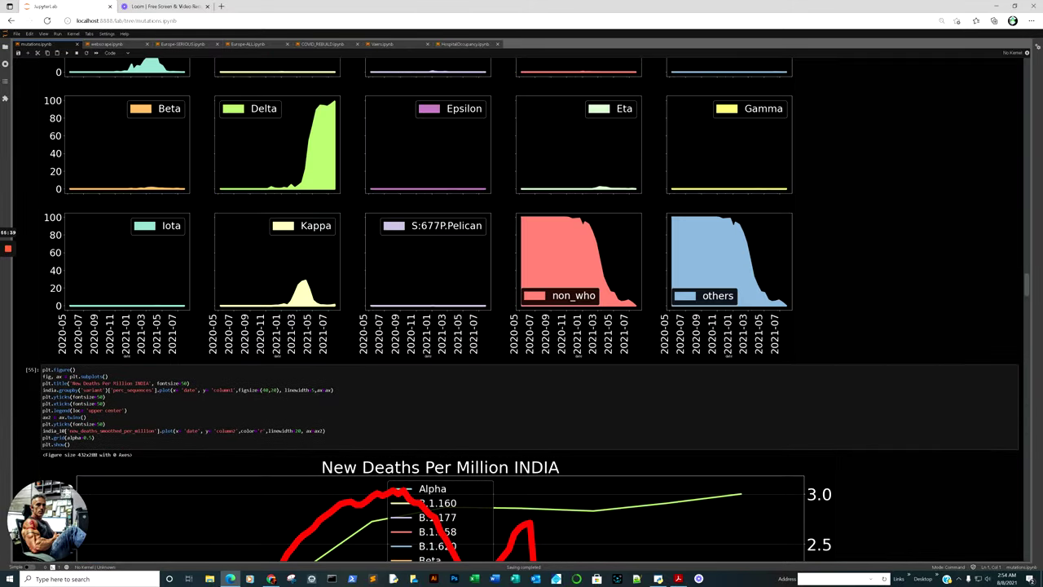
{"action": "scroll", "coordinate": [440, 548], "scroll_direction": "up", "scroll_amount": 3}
{"action": "scroll", "coordinate": [440, 447], "scroll_direction": "down", "scroll_amount": 5}
{"action": "scroll", "coordinate": [440, 447], "scroll_direction": "down", "scroll_amount": 6}
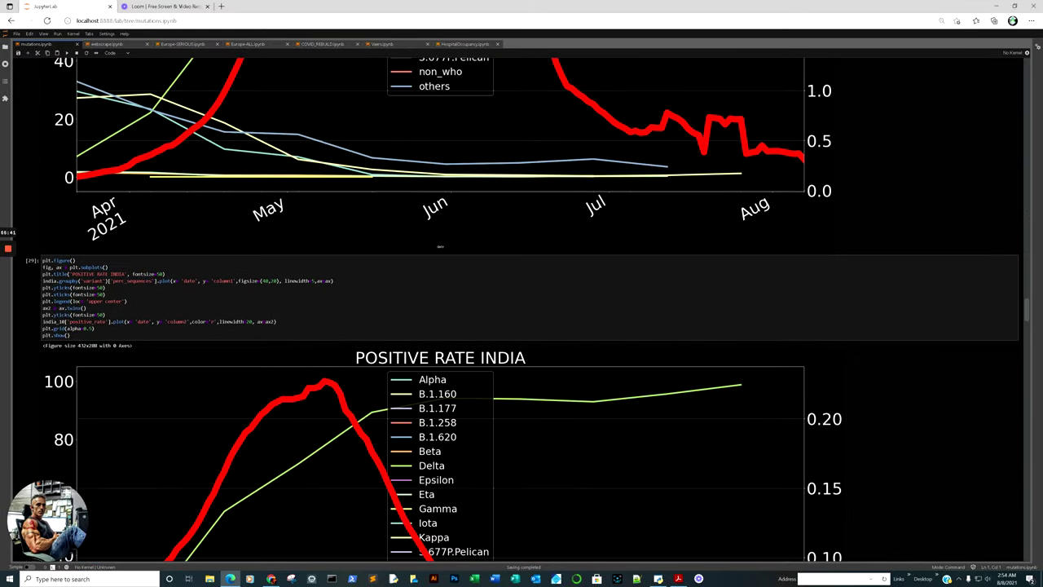
{"action": "scroll", "coordinate": [440, 438], "scroll_direction": "up", "scroll_amount": 2}
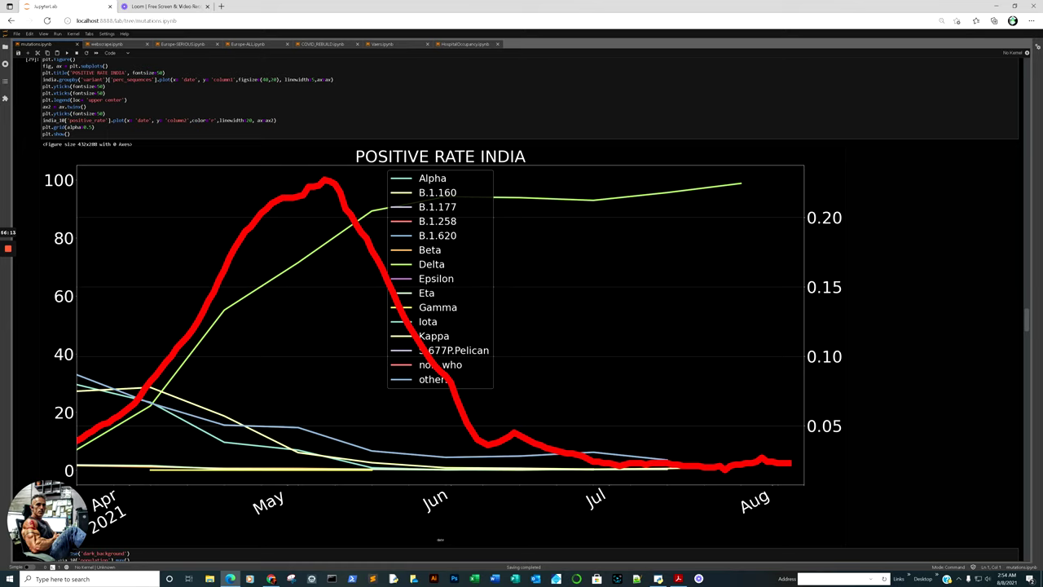
- Switch to HospitalOccupancy.ipynb and review the California chart and the hospital data table
{"action": "left_click", "coordinate": [464, 43]}
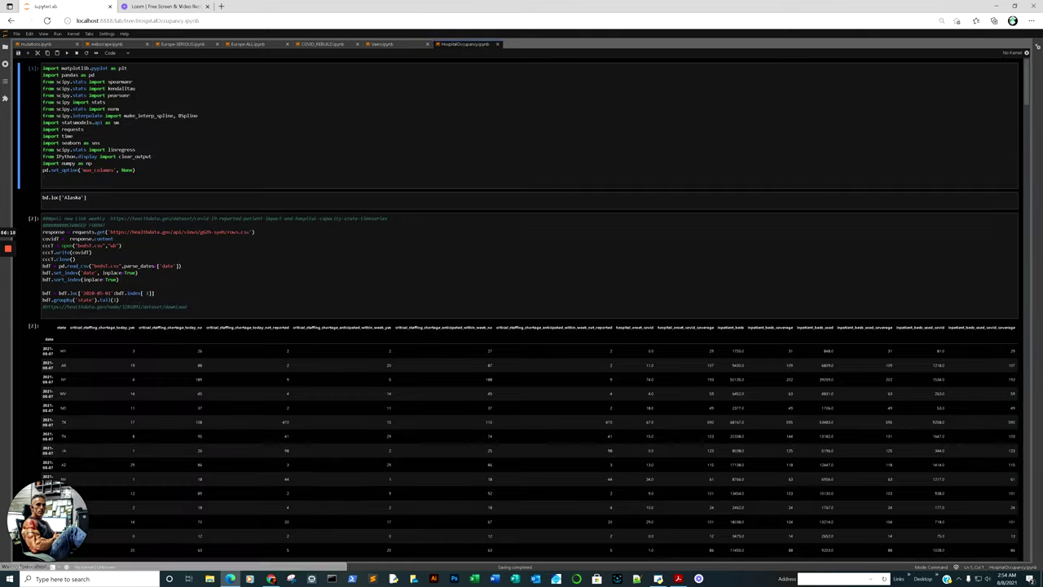
{"action": "scroll", "coordinate": [530, 310], "scroll_direction": "down", "scroll_amount": 15}
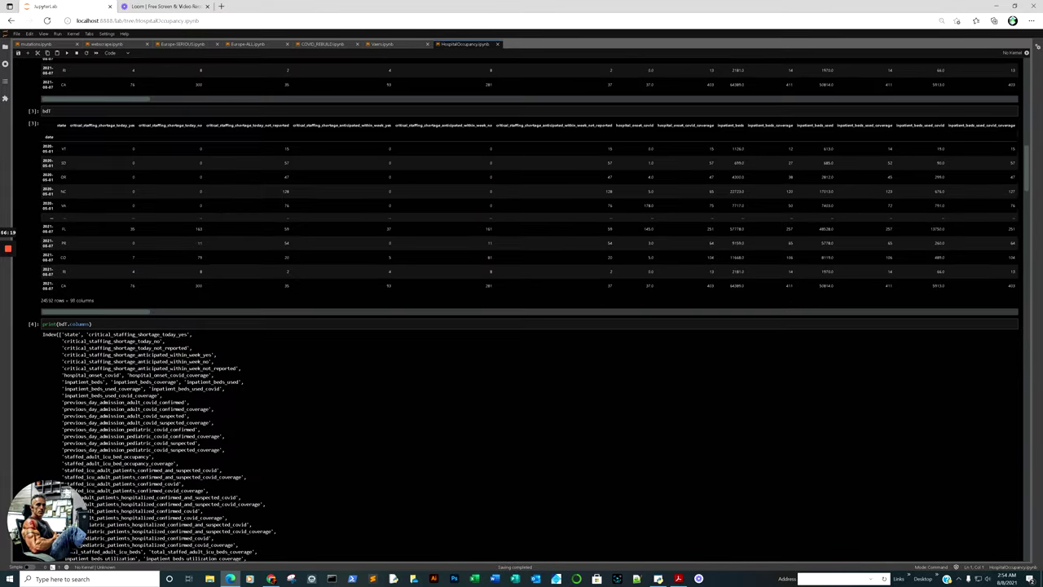
{"action": "scroll", "coordinate": [530, 310], "scroll_direction": "down", "scroll_amount": 5}
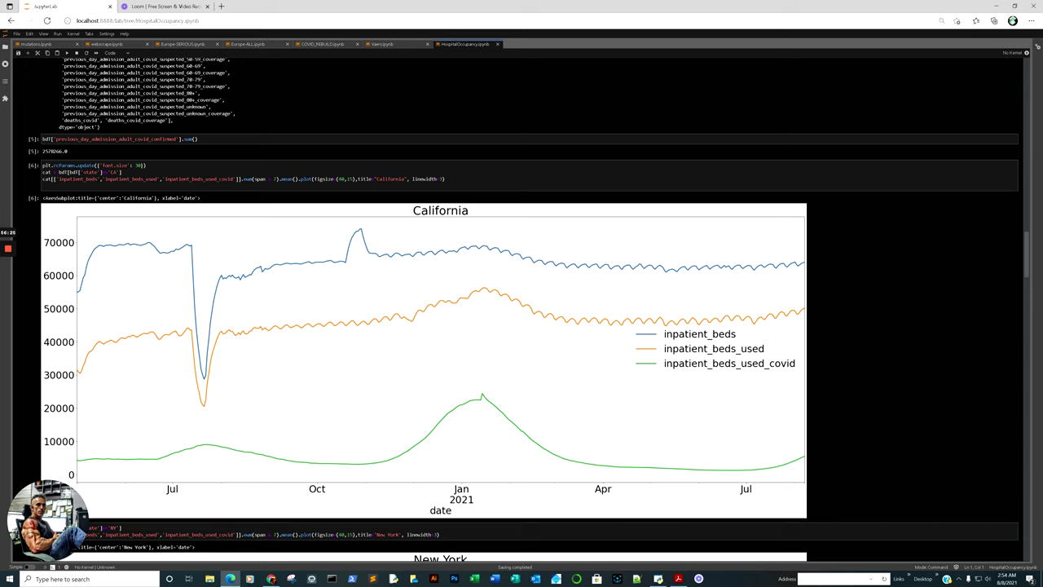
{"action": "left_click", "coordinate": [781, 370]}
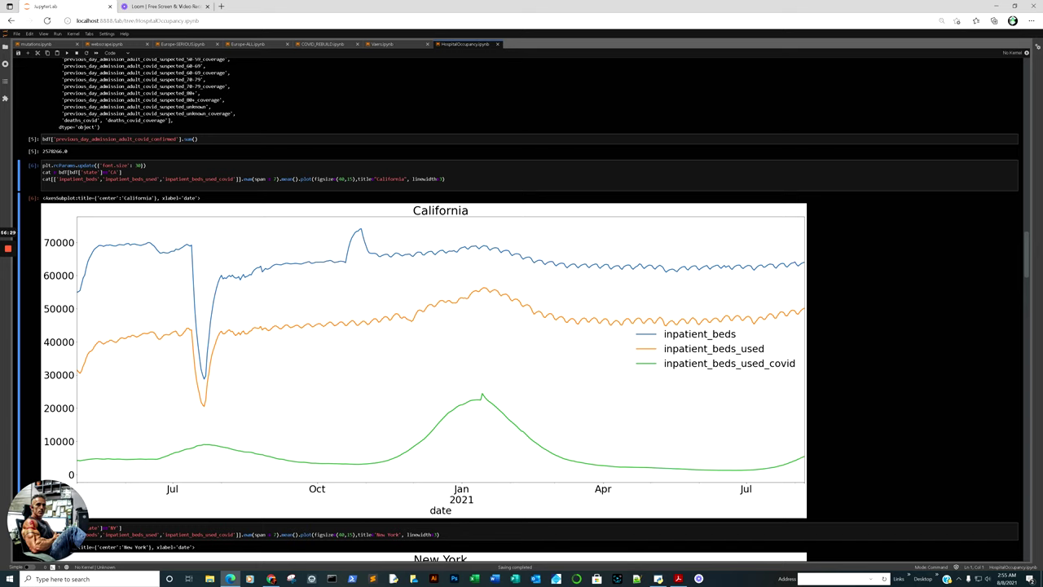
{"action": "scroll", "coordinate": [530, 310], "scroll_direction": "up", "scroll_amount": 15}
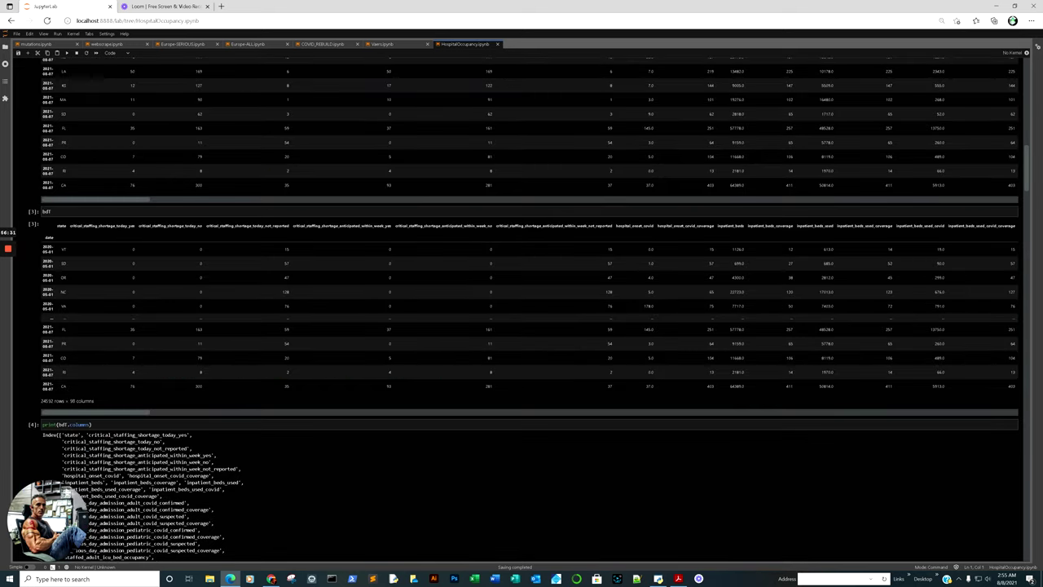
{"action": "left_click", "coordinate": [63, 389]}
{"action": "scroll", "coordinate": [63, 388], "scroll_direction": "down", "scroll_amount": 12}
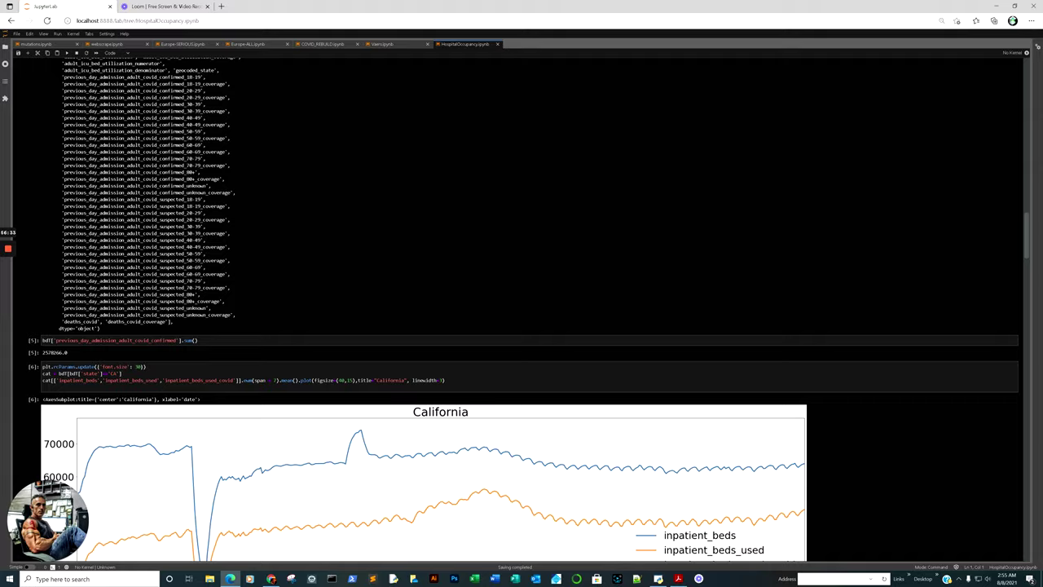
{"action": "scroll", "coordinate": [529, 310], "scroll_direction": "down", "scroll_amount": 3}
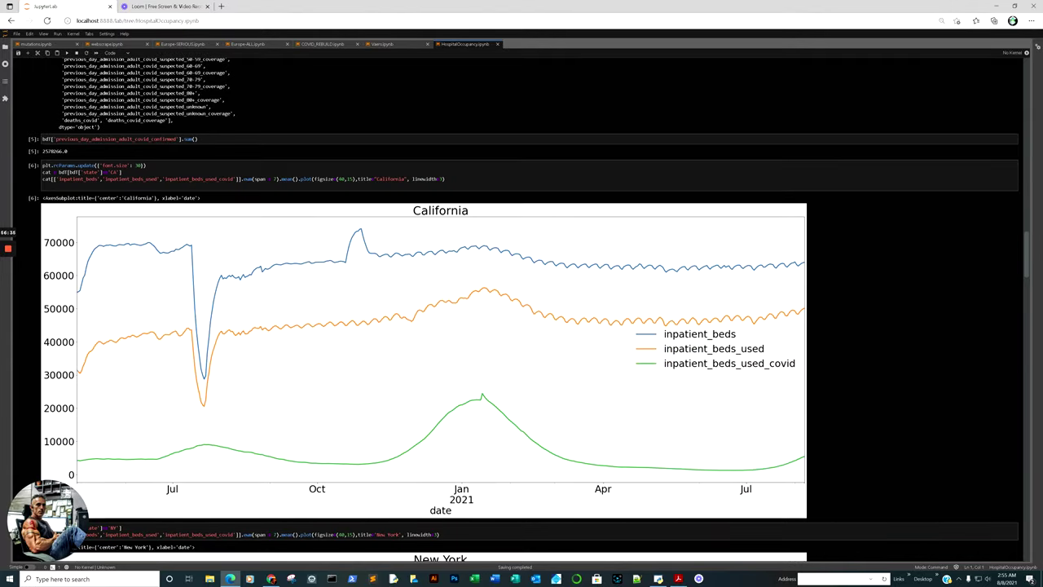
{"action": "left_click", "coordinate": [780, 308]}
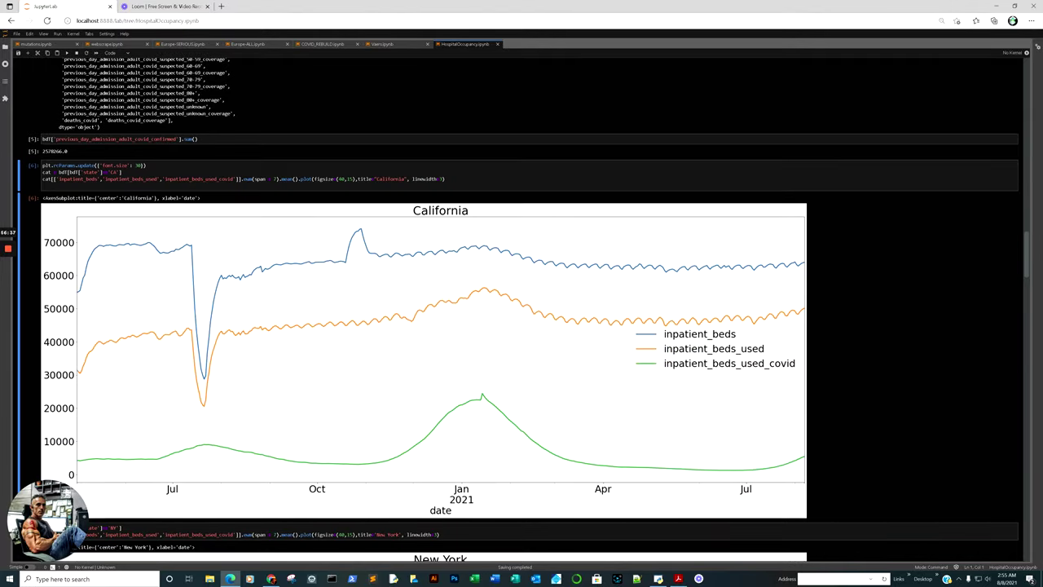
- Scroll down to the New York bed-occupancy chart in cell [7] and select it
{"action": "scroll", "coordinate": [529, 310], "scroll_direction": "down", "scroll_amount": 2}
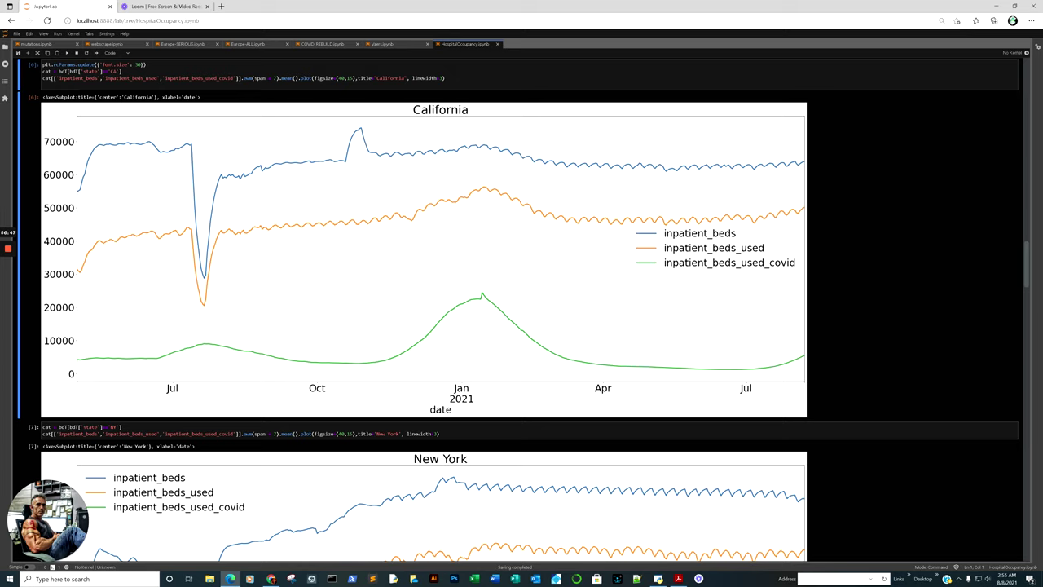
{"action": "scroll", "coordinate": [521, 309], "scroll_direction": "down", "scroll_amount": 3}
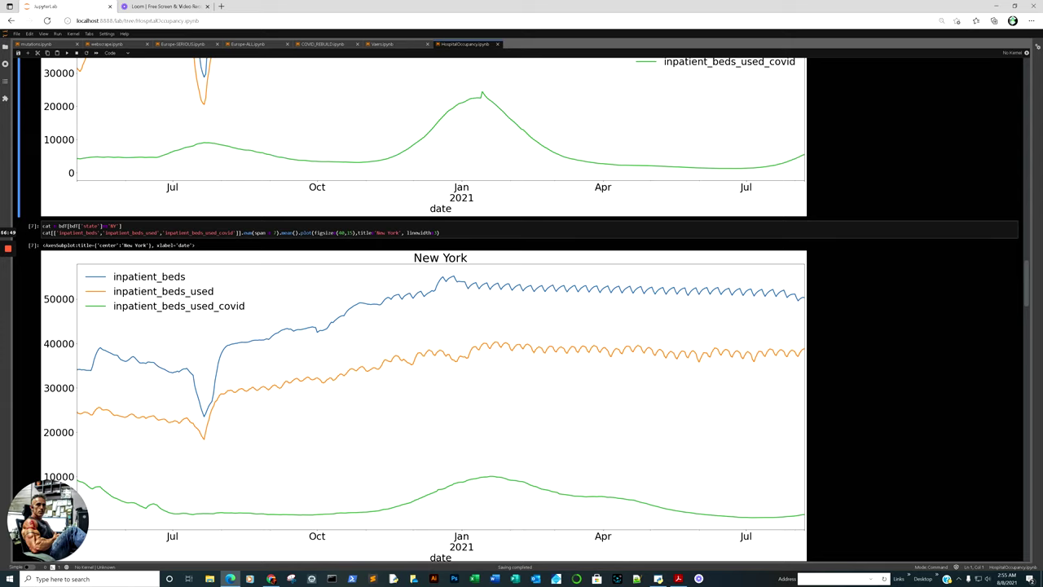
{"action": "scroll", "coordinate": [521, 309], "scroll_direction": "down", "scroll_amount": 1}
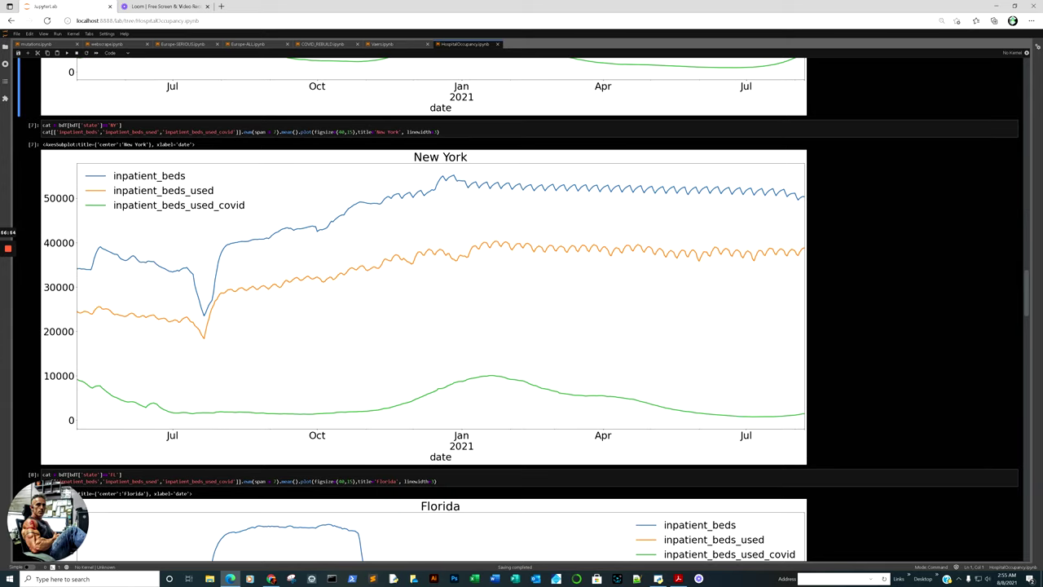
{"action": "left_click", "coordinate": [788, 414]}
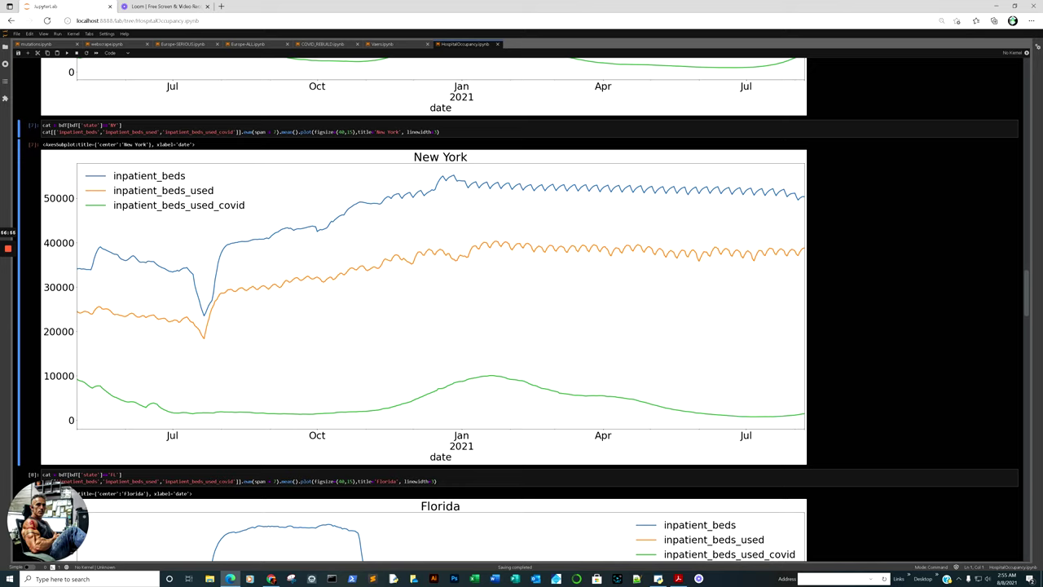
{"action": "left_click", "coordinate": [154, 204]}
{"action": "left_click", "coordinate": [795, 413]}
- Compare the California and New York charts, then continue to the Florida inpatient-bed plot
{"action": "scroll", "coordinate": [795, 412], "scroll_direction": "up", "scroll_amount": 4}
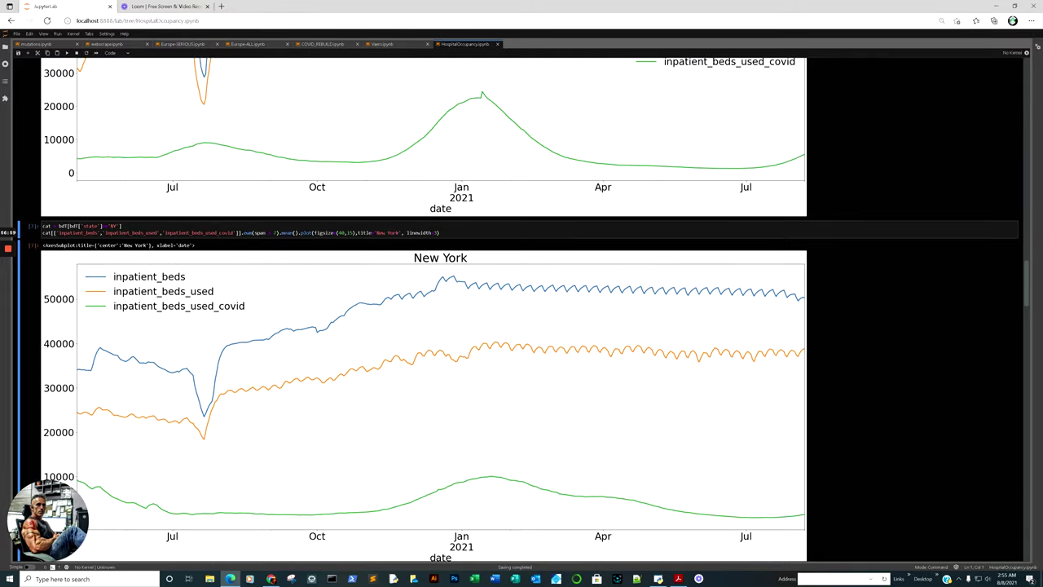
{"action": "left_click", "coordinate": [802, 358]}
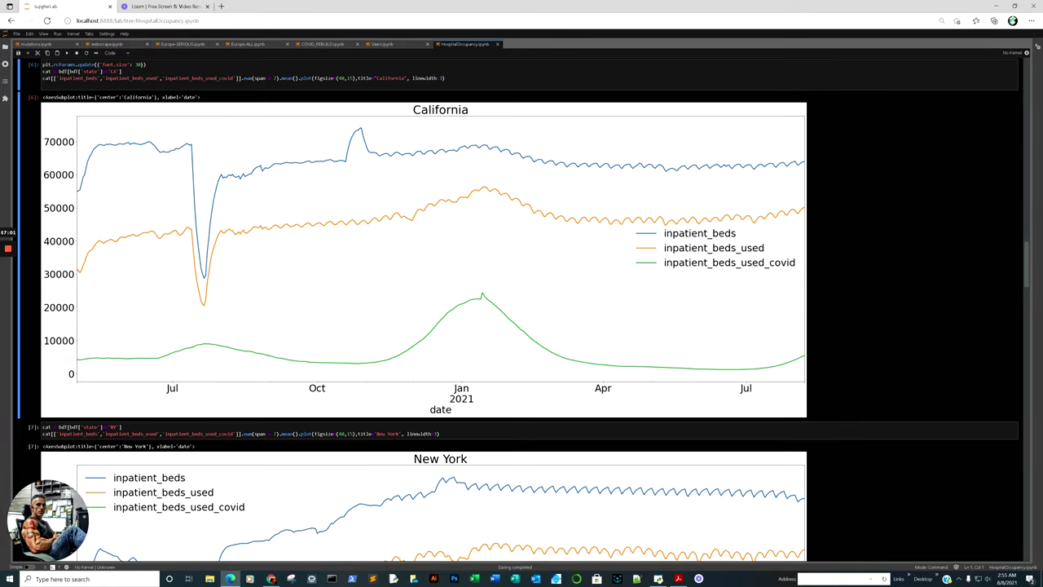
{"action": "scroll", "coordinate": [802, 358], "scroll_direction": "down", "scroll_amount": 4}
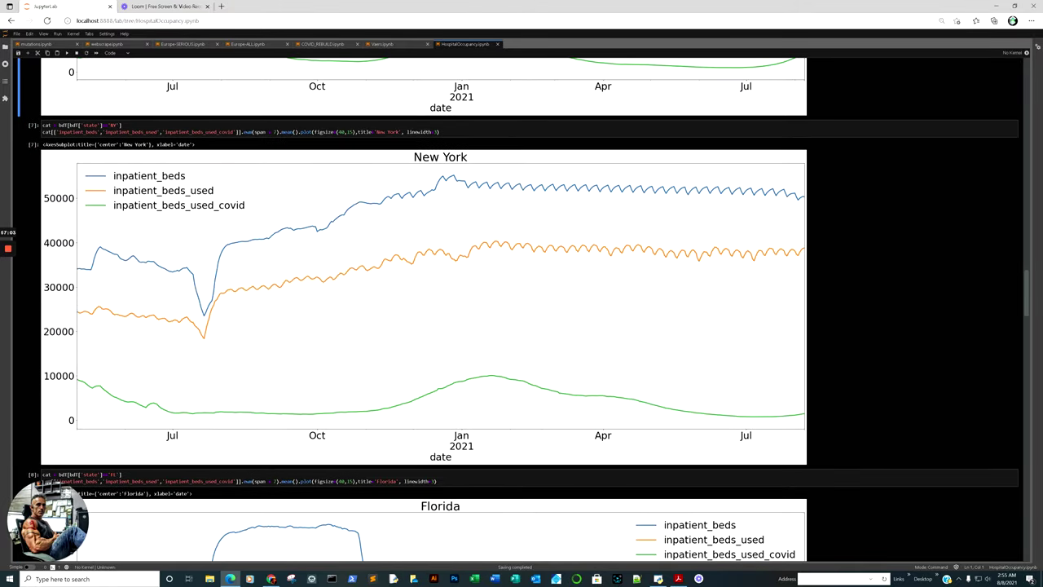
{"action": "left_click", "coordinate": [796, 412]}
{"action": "scroll", "coordinate": [521, 310], "scroll_direction": "down", "scroll_amount": 5}
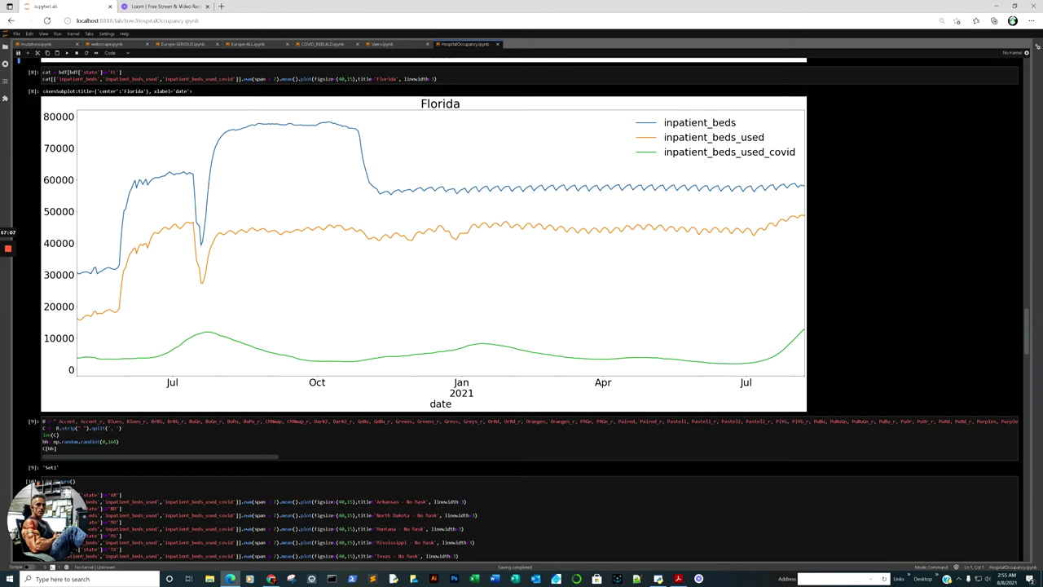
- Inspect the Florida chart, COVID beds nearing 13,000, then move to the Arkansas - No Mask plot
{"action": "left_click", "coordinate": [800, 336]}
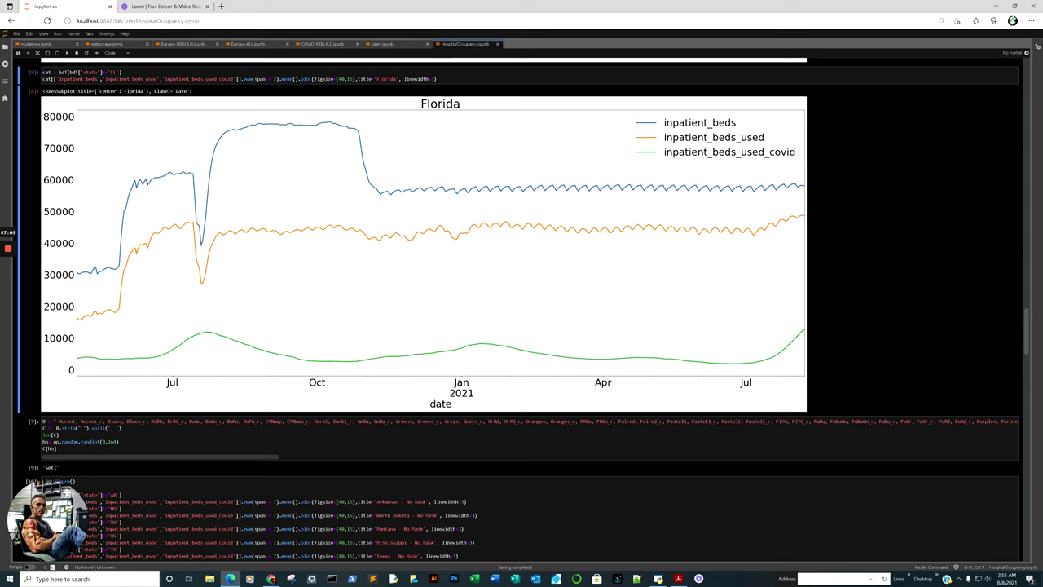
{"action": "left_click", "coordinate": [204, 335]}
{"action": "left_click", "coordinate": [800, 336]}
{"action": "left_click", "coordinate": [211, 330]}
{"action": "left_click", "coordinate": [802, 330]}
{"action": "scroll", "coordinate": [522, 309], "scroll_direction": "down", "scroll_amount": 4}
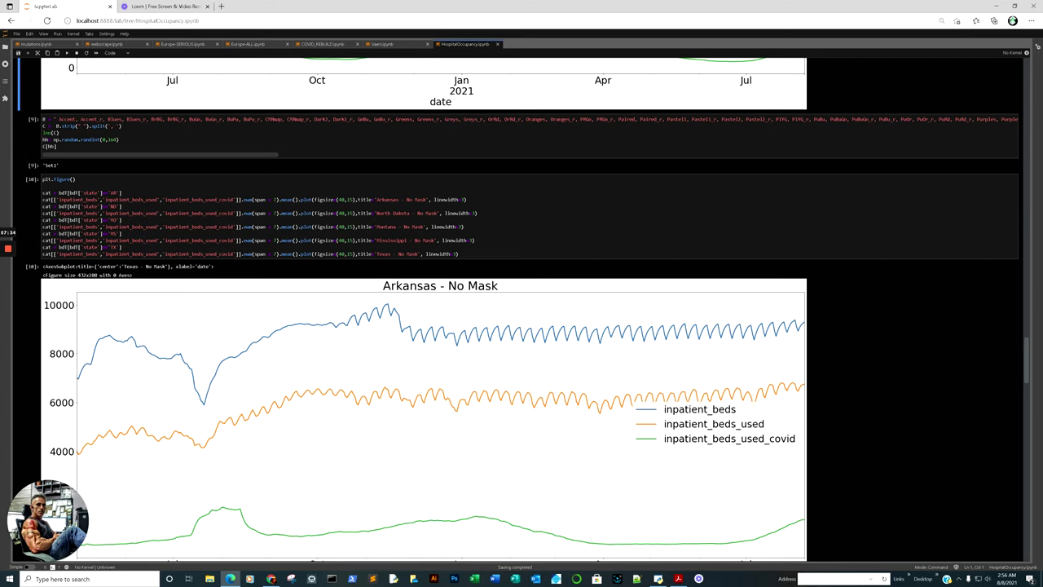
{"action": "scroll", "coordinate": [521, 310], "scroll_direction": "up", "scroll_amount": 2}
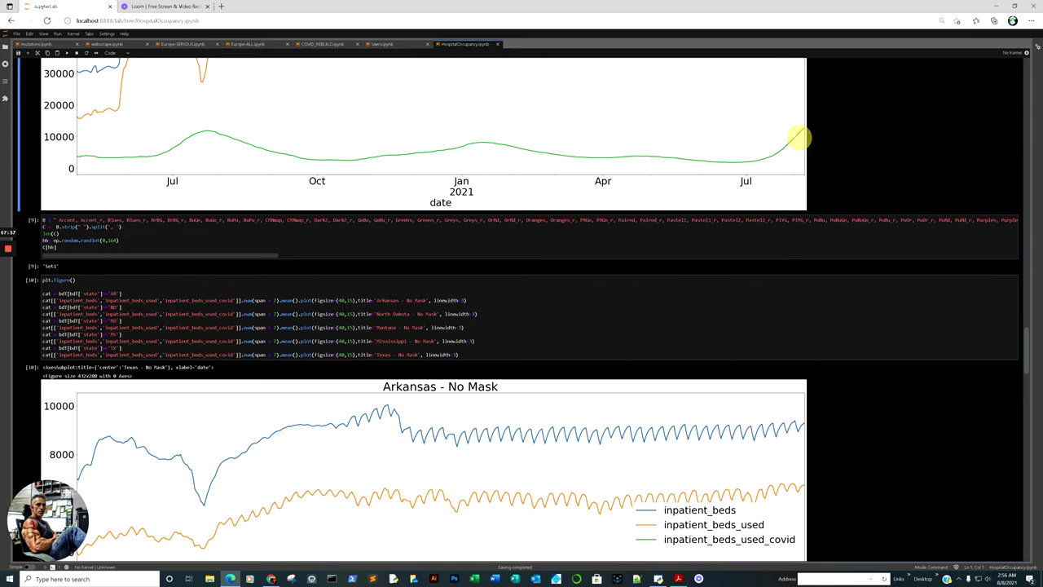
- Go through the Arkansas, North Dakota, Montana and Mississippi No Mask plots to Texas - No Mask
{"action": "scroll", "coordinate": [522, 310], "scroll_direction": "down", "scroll_amount": 6}
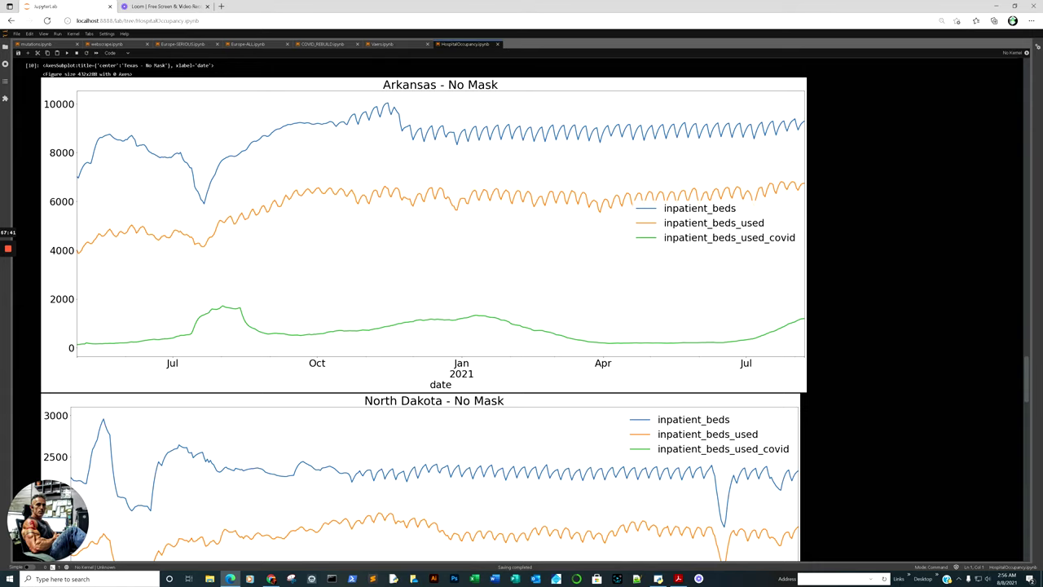
{"action": "left_click", "coordinate": [224, 305]}
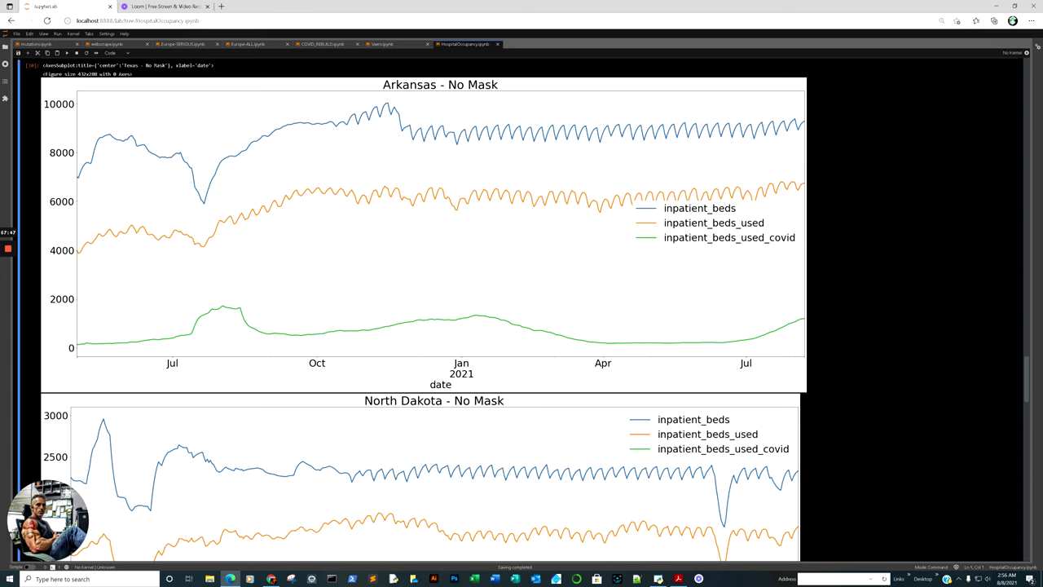
{"action": "scroll", "coordinate": [424, 309], "scroll_direction": "down", "scroll_amount": 10}
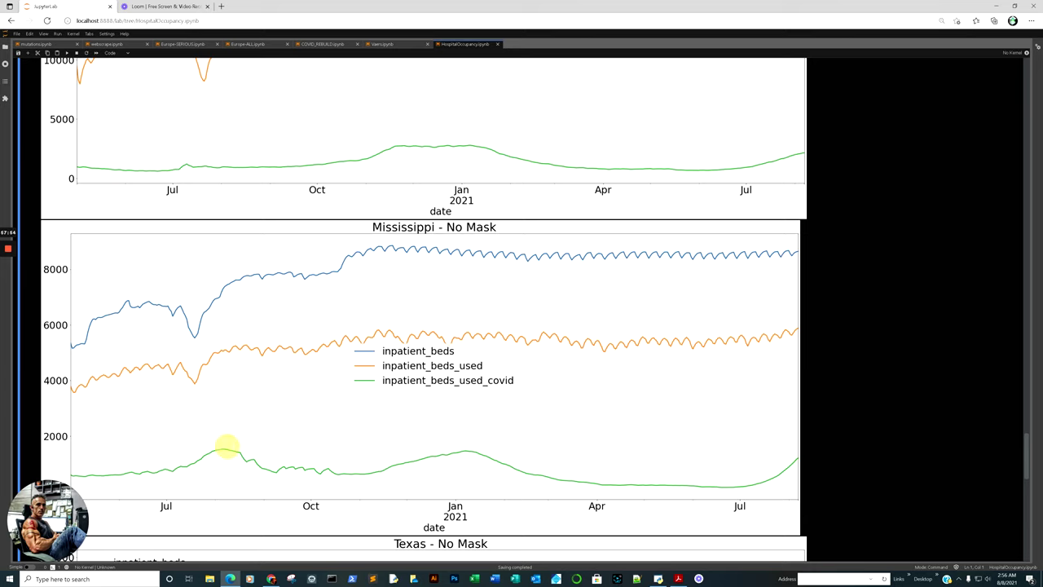
{"action": "scroll", "coordinate": [227, 447], "scroll_direction": "down", "scroll_amount": 1}
{"action": "scroll", "coordinate": [424, 309], "scroll_direction": "down", "scroll_amount": 4}
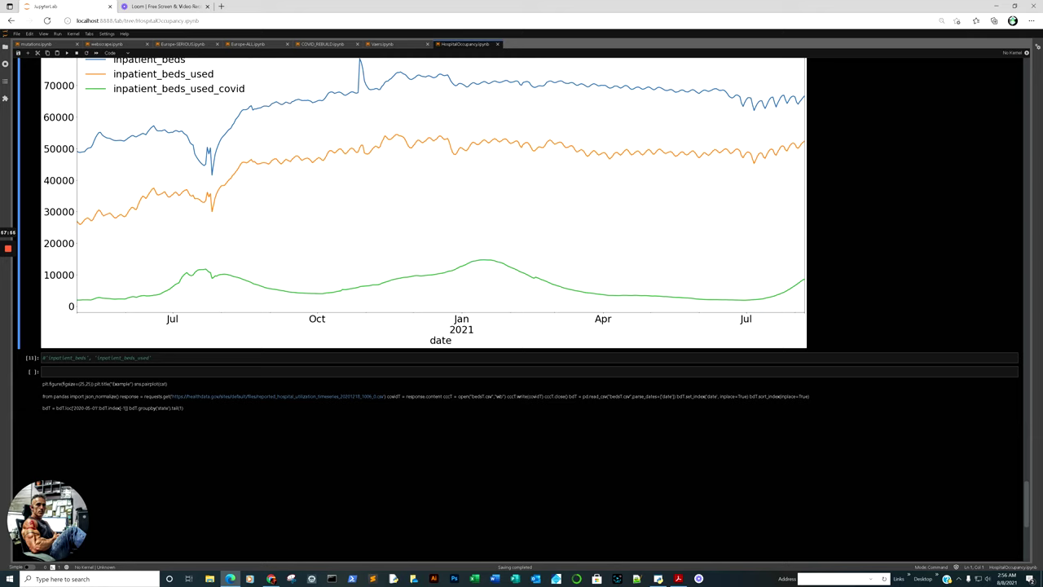
{"action": "left_click", "coordinate": [224, 272]}
{"action": "scroll", "coordinate": [424, 309], "scroll_direction": "up", "scroll_amount": 1}
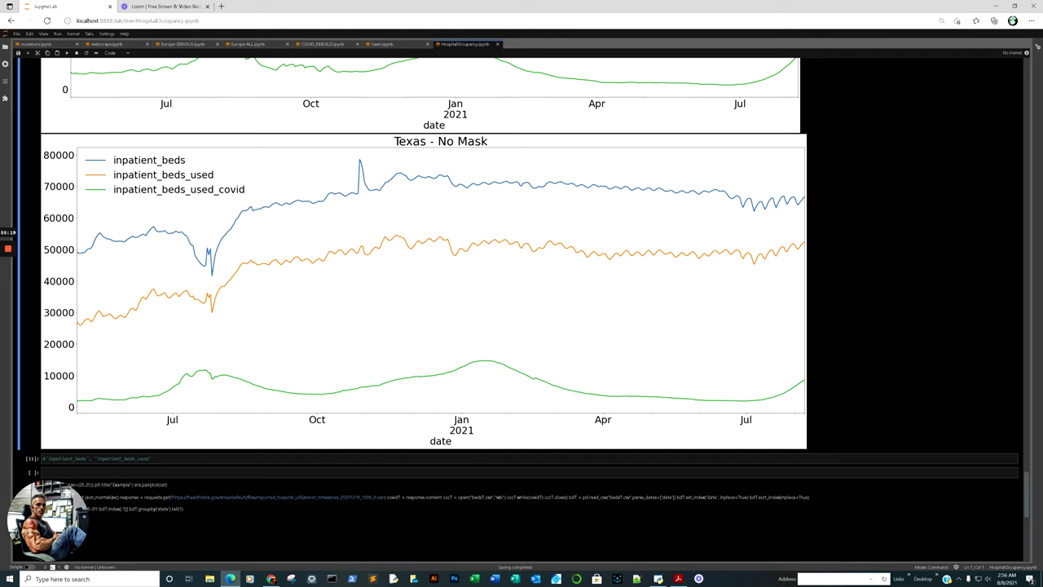
{"action": "scroll", "coordinate": [793, 385], "scroll_direction": "up", "scroll_amount": 2}
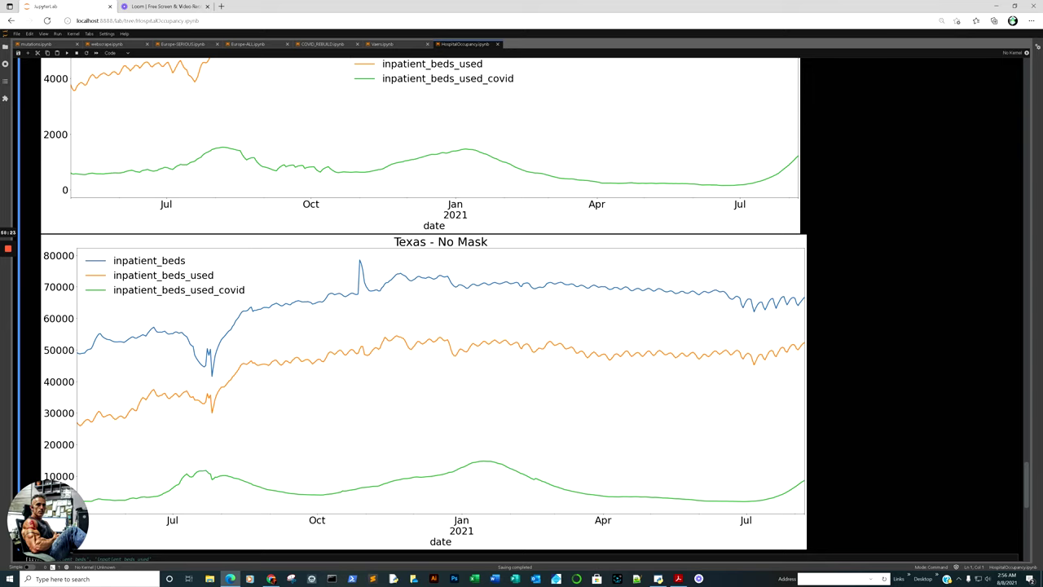
{"action": "scroll", "coordinate": [424, 310], "scroll_direction": "up", "scroll_amount": 8}
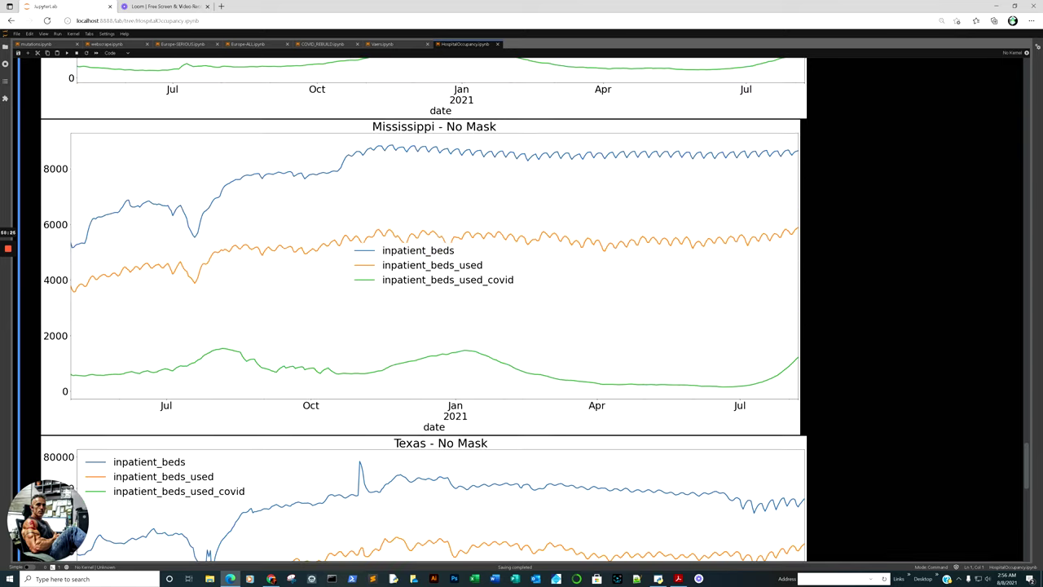
{"action": "scroll", "coordinate": [424, 310], "scroll_direction": "up", "scroll_amount": 10}
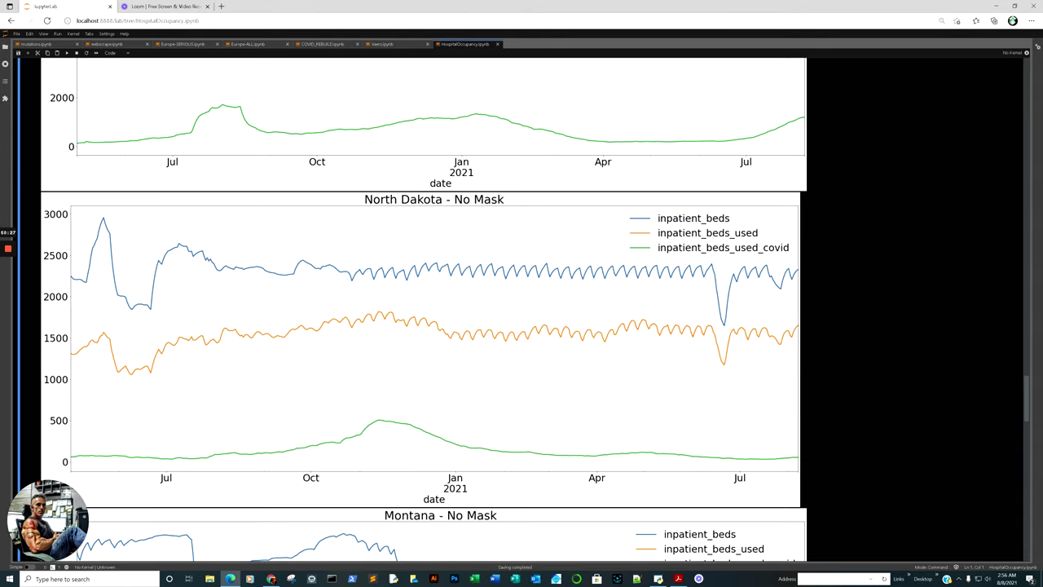
{"action": "scroll", "coordinate": [423, 310], "scroll_direction": "down", "scroll_amount": 3}
{"action": "scroll", "coordinate": [424, 309], "scroll_direction": "up", "scroll_amount": 9}
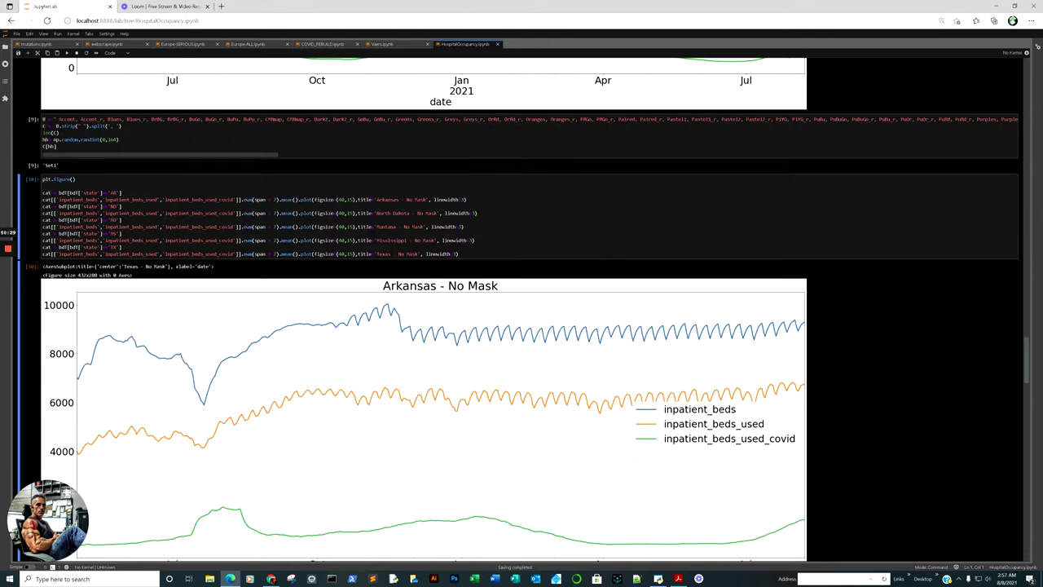
{"action": "scroll", "coordinate": [423, 310], "scroll_direction": "down", "scroll_amount": 4}
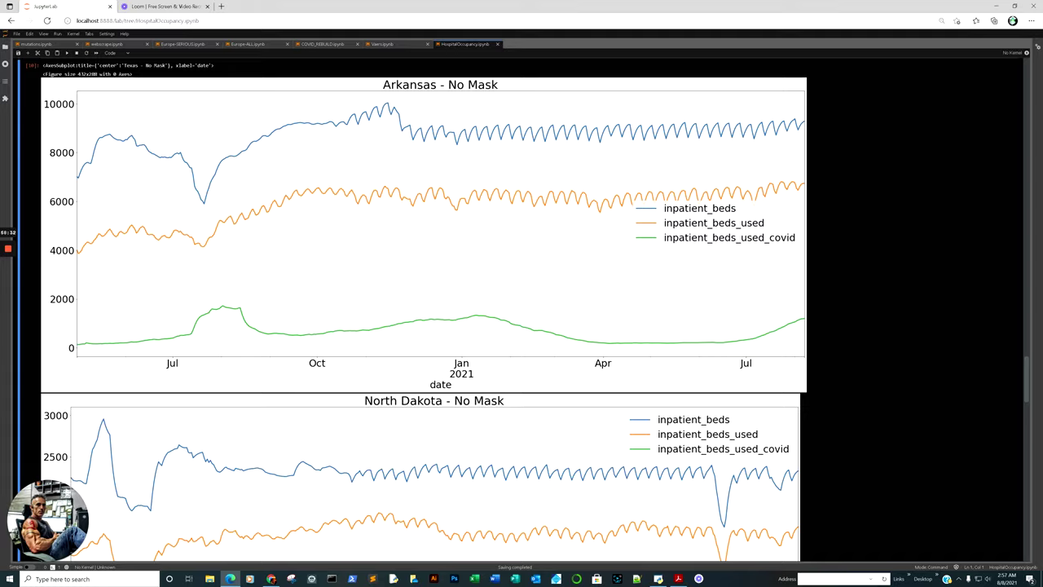
{"action": "scroll", "coordinate": [424, 309], "scroll_direction": "up", "scroll_amount": 10}
{"action": "left_click", "coordinate": [218, 332]}
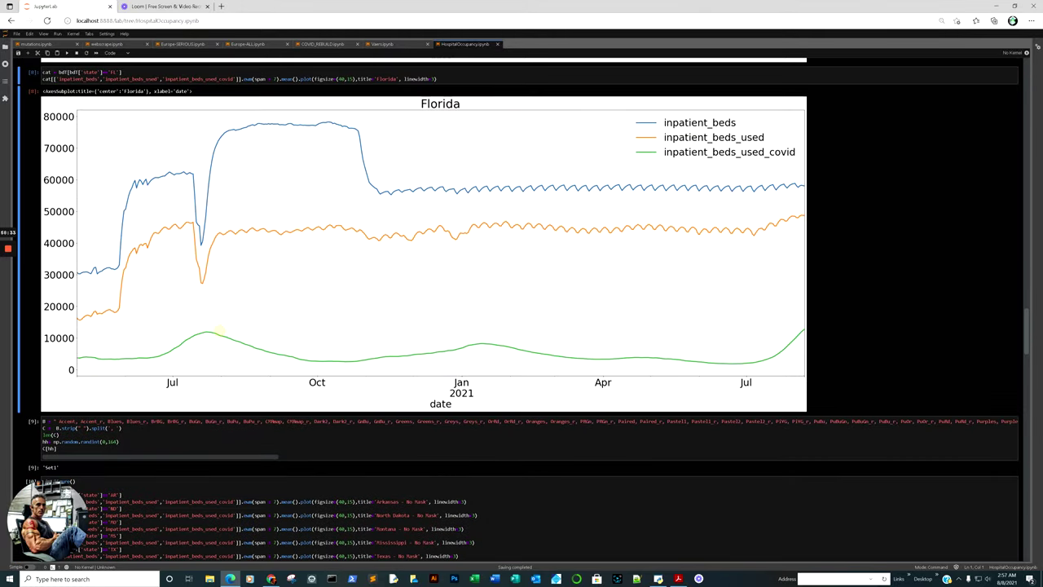
{"action": "scroll", "coordinate": [785, 346], "scroll_direction": "up", "scroll_amount": 4}
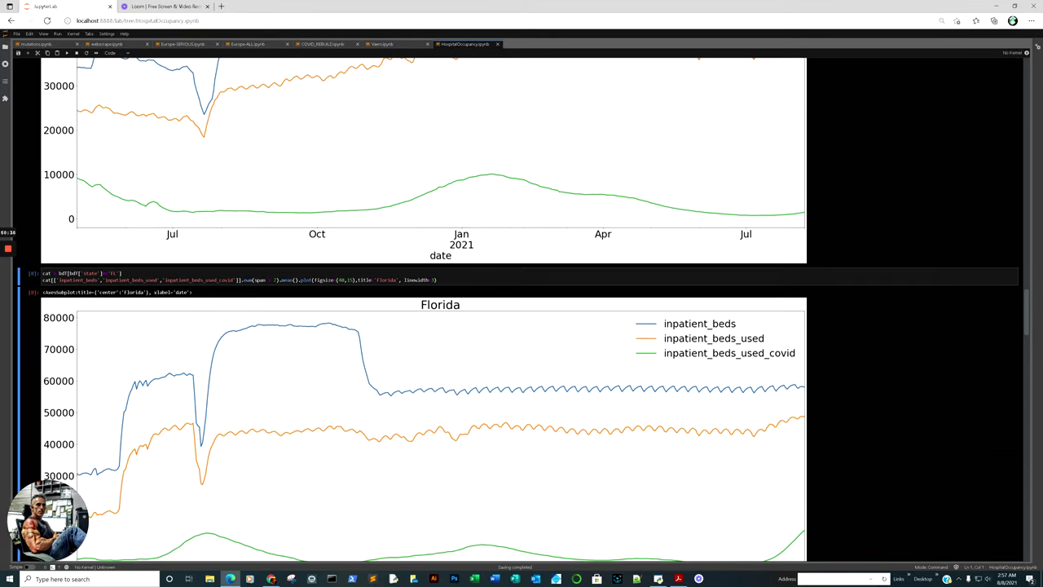
{"action": "scroll", "coordinate": [440, 310], "scroll_direction": "up", "scroll_amount": 4}
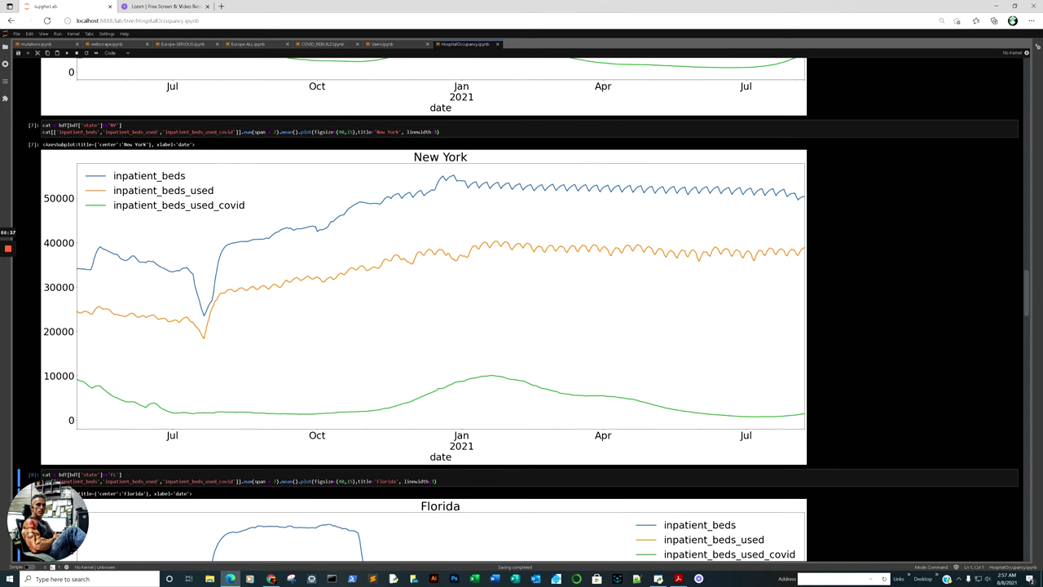
{"action": "left_click", "coordinate": [480, 374]}
{"action": "scroll", "coordinate": [440, 309], "scroll_direction": "up", "scroll_amount": 4}
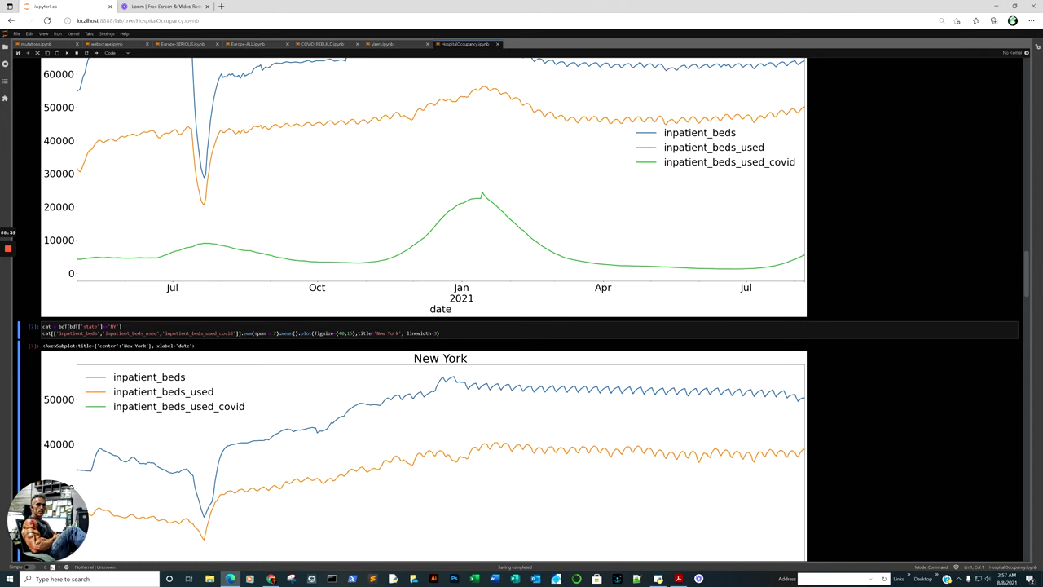
{"action": "scroll", "coordinate": [440, 310], "scroll_direction": "down", "scroll_amount": 4}
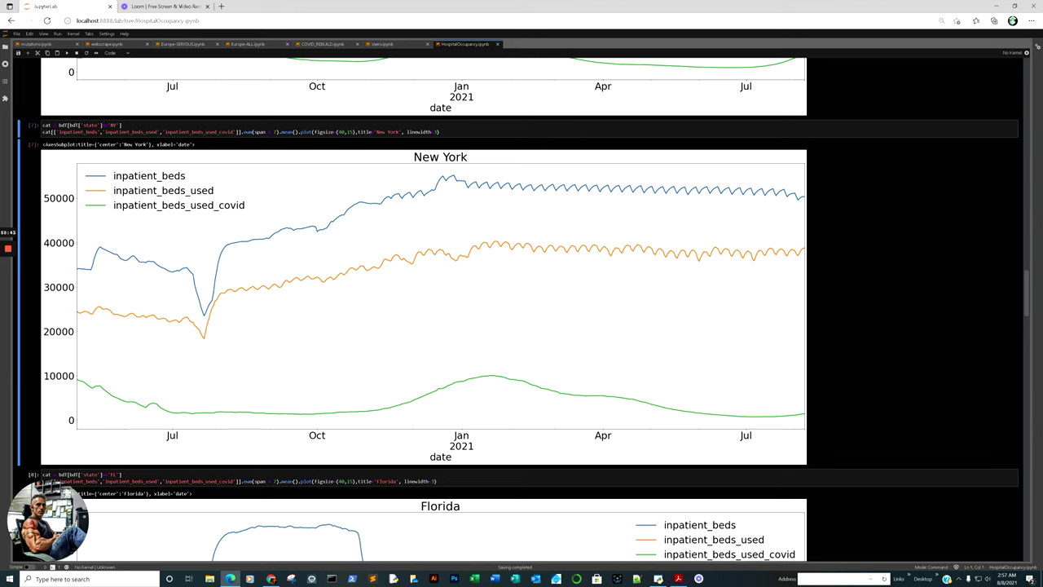
{"action": "scroll", "coordinate": [440, 310], "scroll_direction": "up", "scroll_amount": 6}
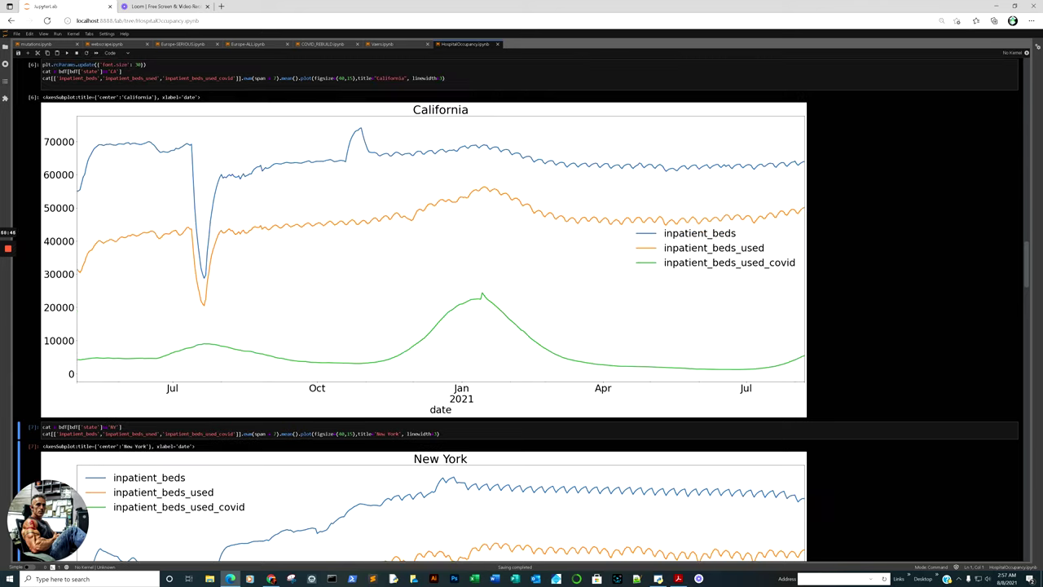
{"action": "left_click", "coordinate": [235, 343]}
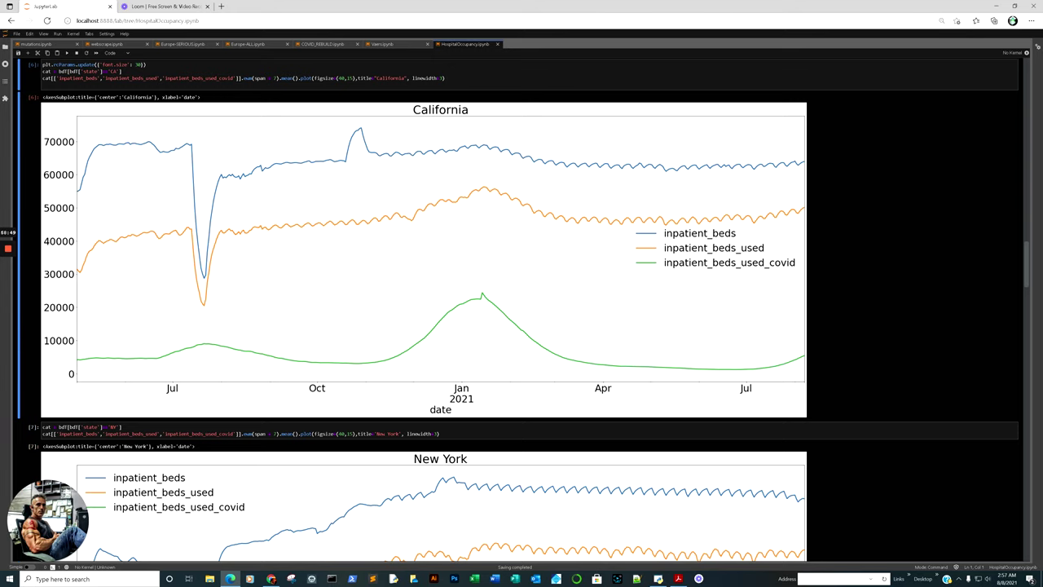
{"action": "scroll", "coordinate": [756, 366], "scroll_direction": "down", "scroll_amount": 6}
{"action": "scroll", "coordinate": [440, 310], "scroll_direction": "down", "scroll_amount": 18}
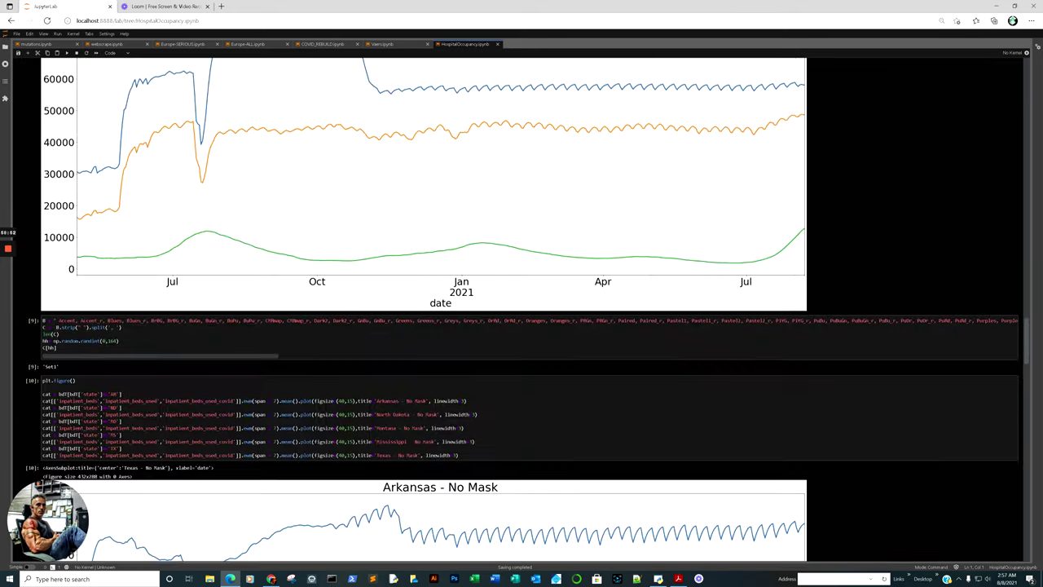
{"action": "scroll", "coordinate": [424, 310], "scroll_direction": "down", "scroll_amount": 20}
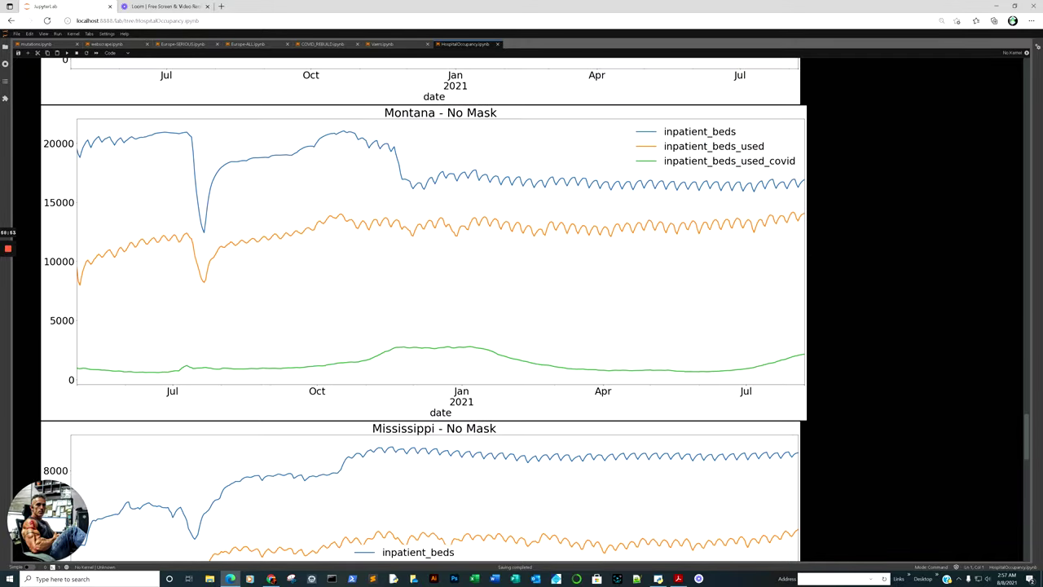
{"action": "scroll", "coordinate": [440, 310], "scroll_direction": "down", "scroll_amount": 6}
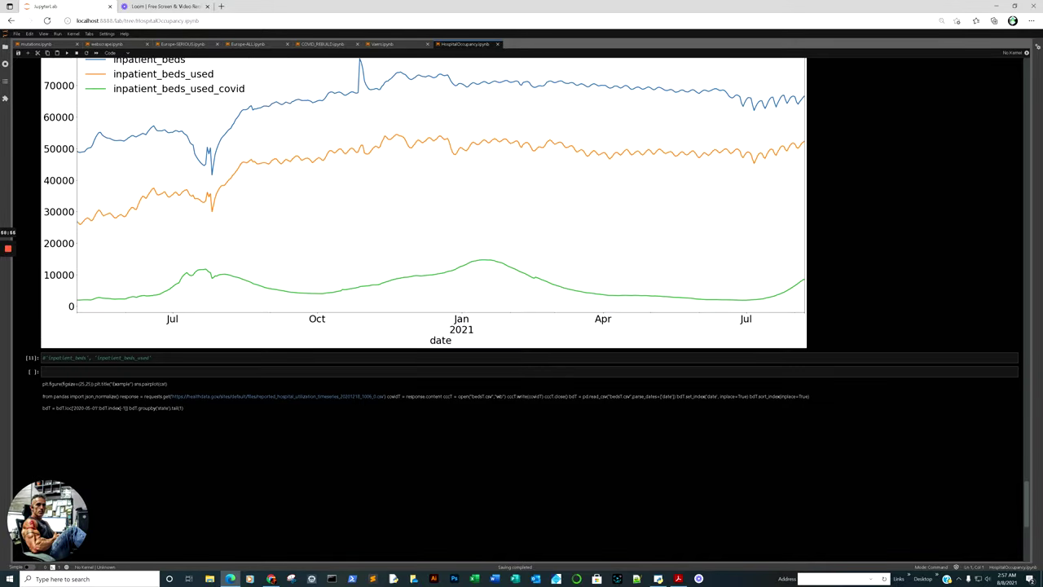
{"action": "scroll", "coordinate": [440, 309], "scroll_direction": "up", "scroll_amount": 4}
{"action": "scroll", "coordinate": [440, 310], "scroll_direction": "up", "scroll_amount": 4}
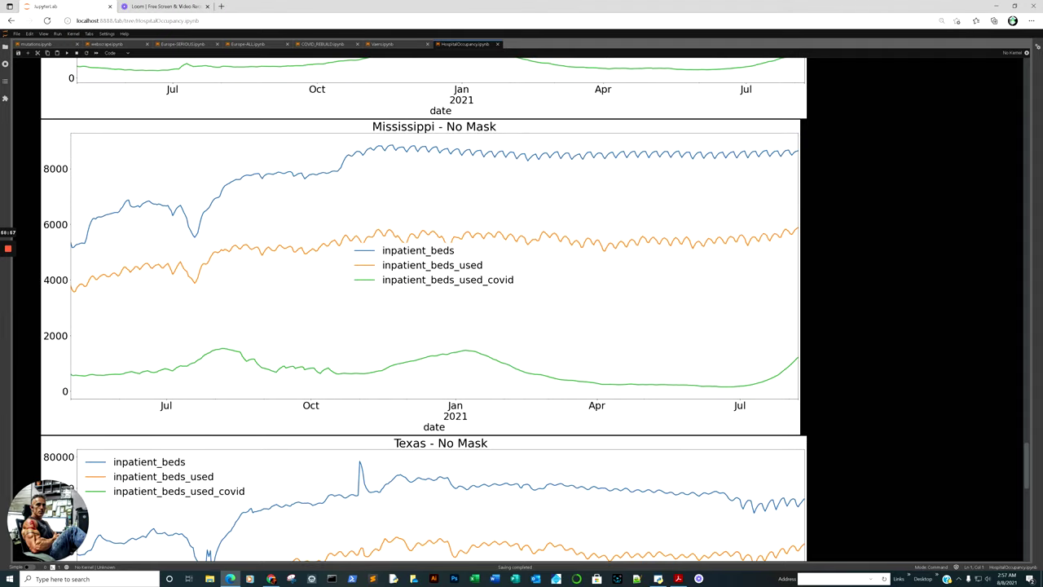
{"action": "scroll", "coordinate": [440, 309], "scroll_direction": "up", "scroll_amount": 20}
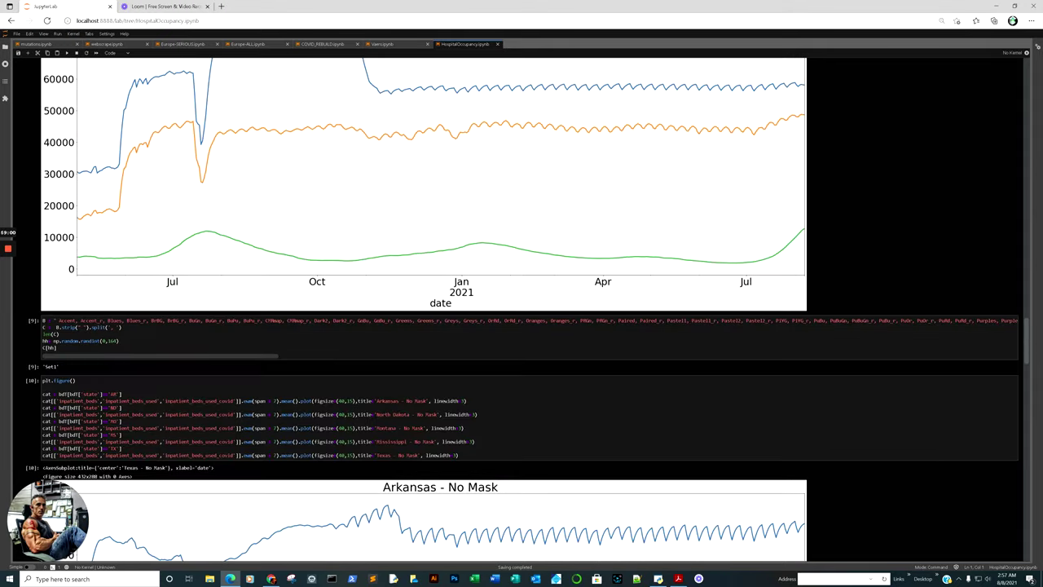
{"action": "scroll", "coordinate": [440, 309], "scroll_direction": "up", "scroll_amount": 20}
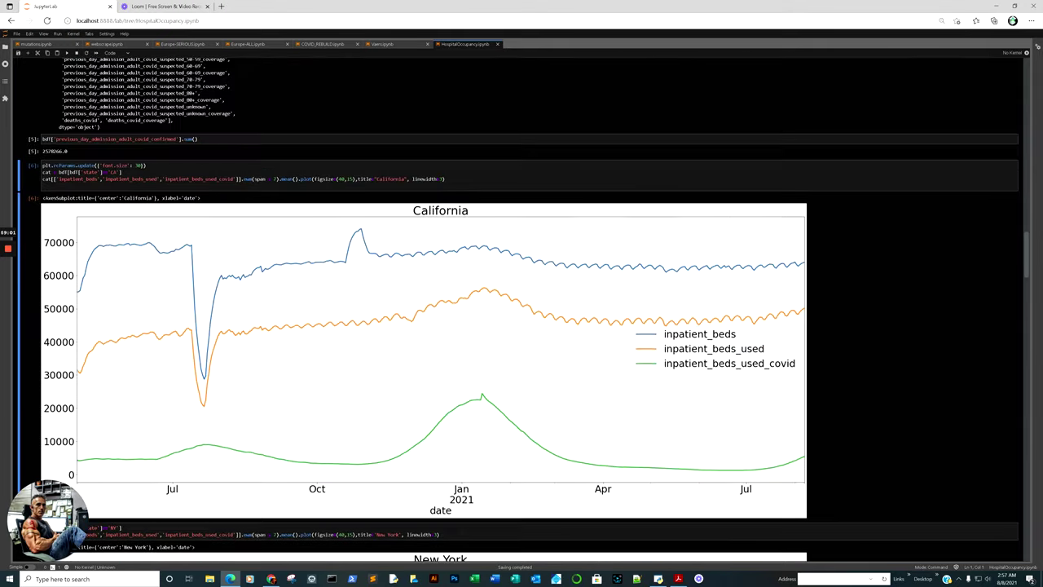
{"action": "scroll", "coordinate": [440, 310], "scroll_direction": "up", "scroll_amount": 20}
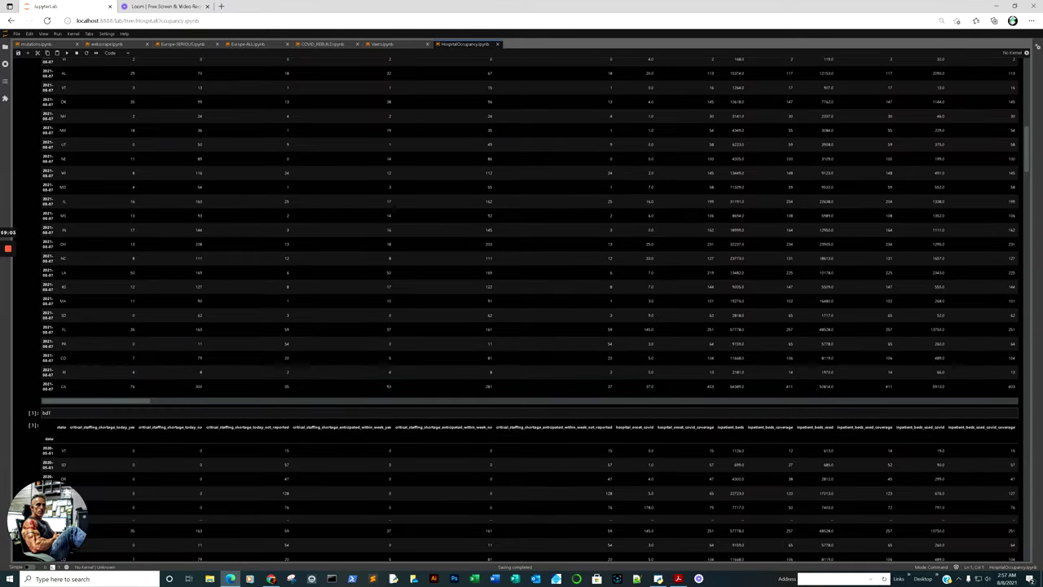
{"action": "scroll", "coordinate": [440, 310], "scroll_direction": "up", "scroll_amount": 20}
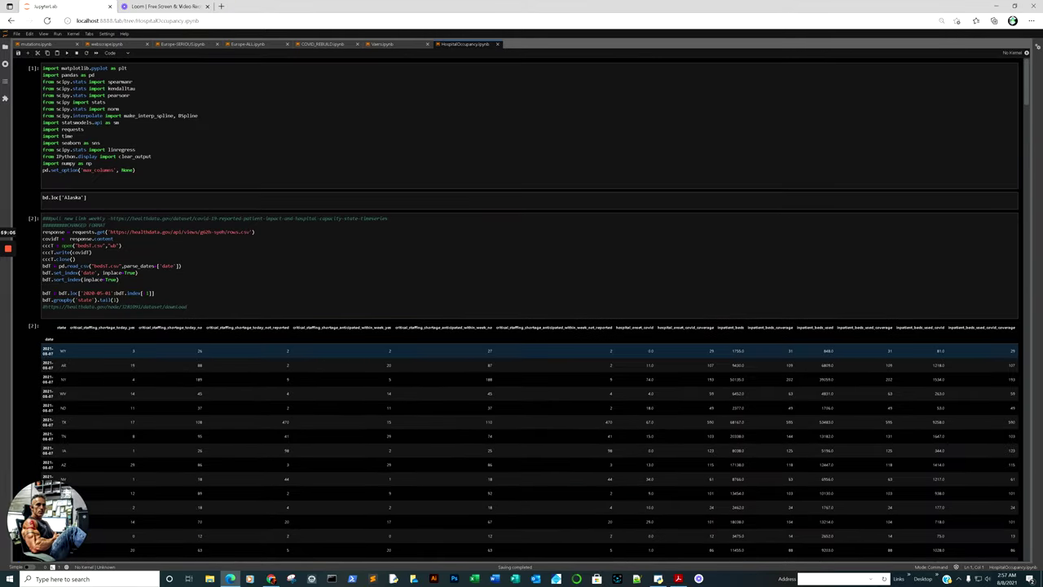
{"action": "scroll", "coordinate": [522, 309], "scroll_direction": "down", "scroll_amount": 20}
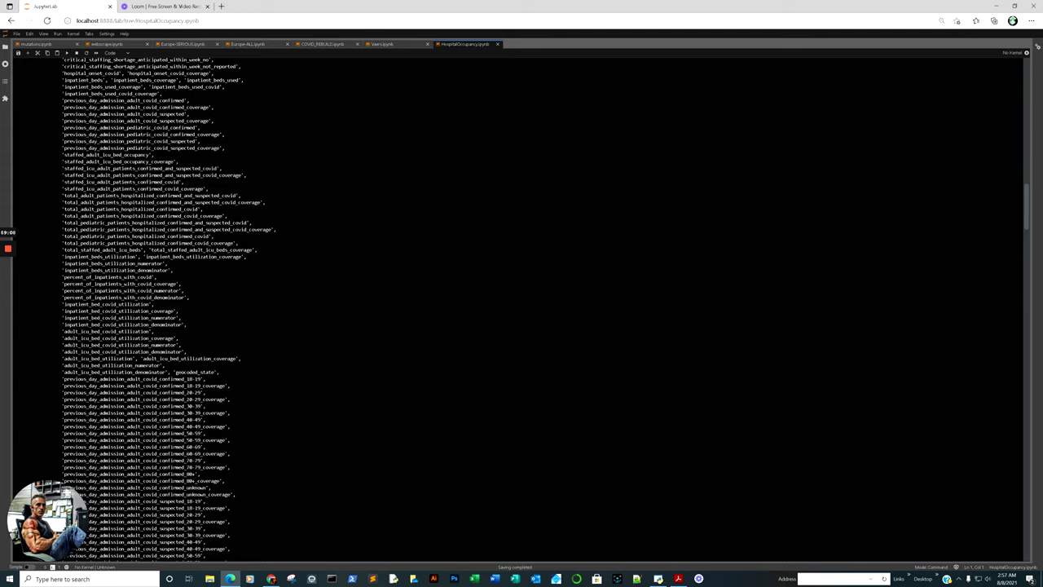
{"action": "scroll", "coordinate": [521, 310], "scroll_direction": "down", "scroll_amount": 15}
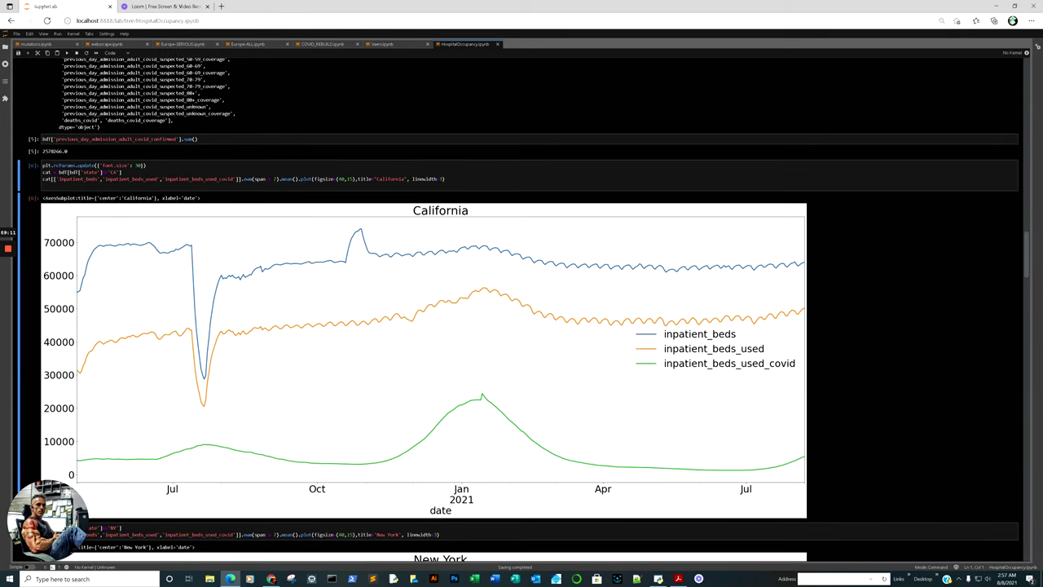
{"action": "scroll", "coordinate": [521, 310], "scroll_direction": "down", "scroll_amount": 10}
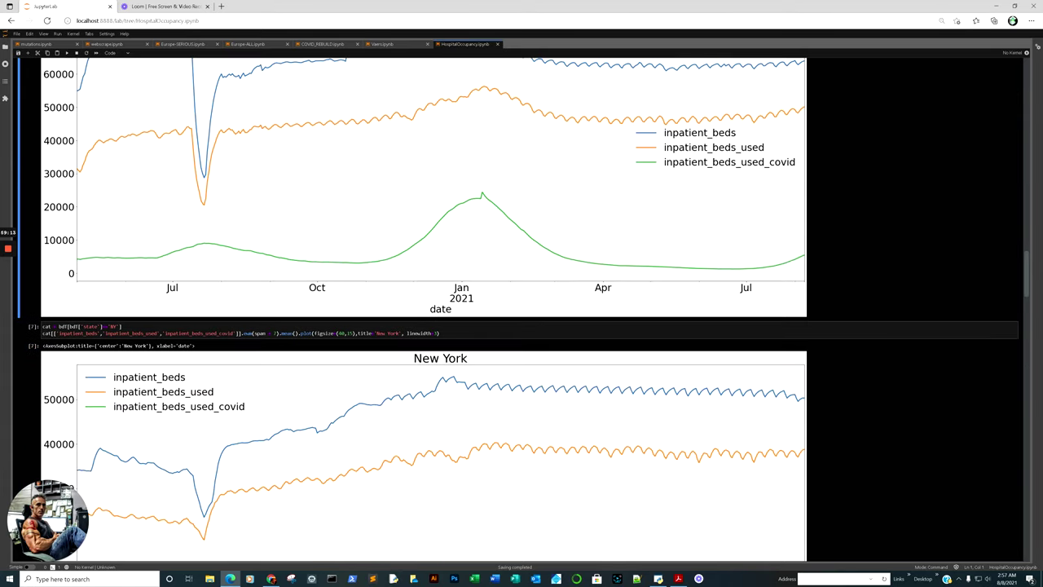
{"action": "scroll", "coordinate": [521, 309], "scroll_direction": "down", "scroll_amount": 10}
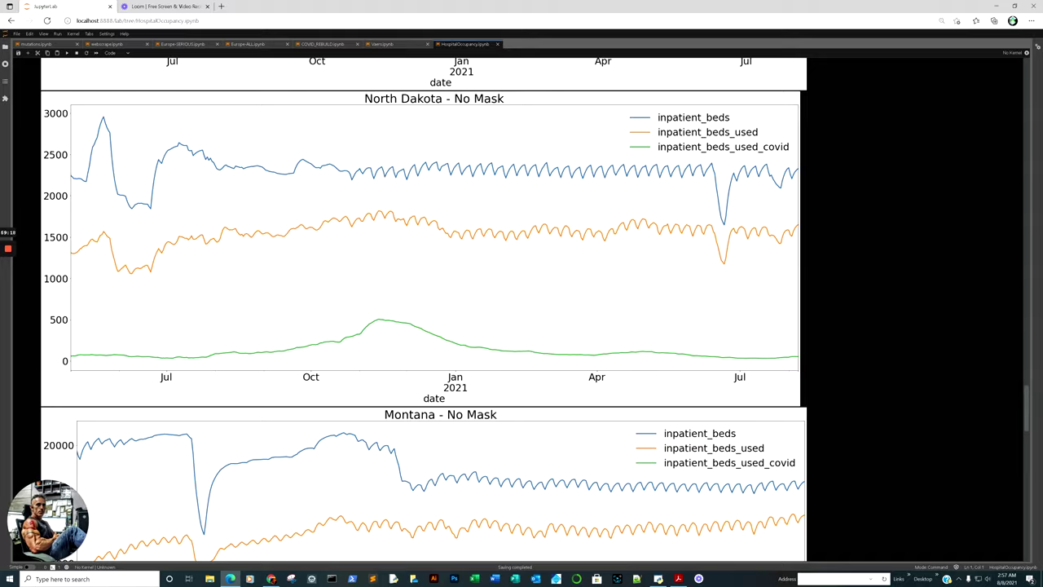
{"action": "scroll", "coordinate": [423, 309], "scroll_direction": "down", "scroll_amount": 3}
{"action": "scroll", "coordinate": [423, 309], "scroll_direction": "down", "scroll_amount": 9}
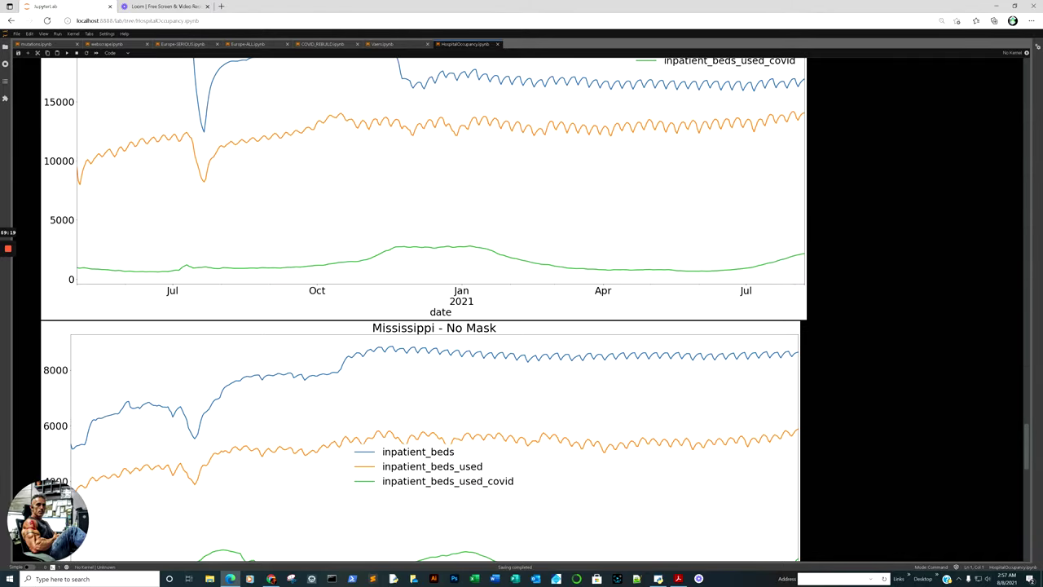
{"action": "scroll", "coordinate": [424, 310], "scroll_direction": "up", "scroll_amount": 20}
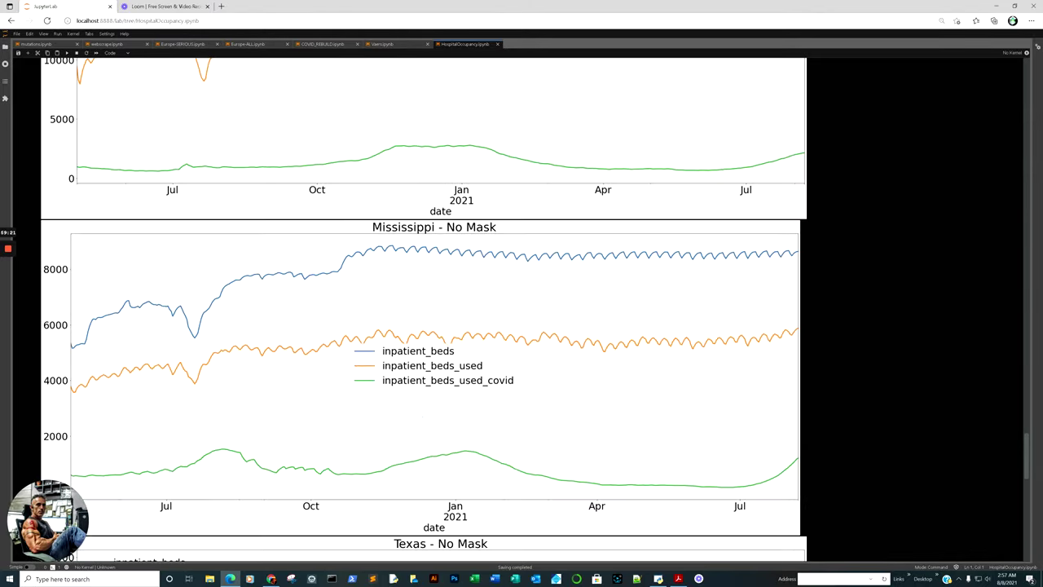
{"action": "scroll", "coordinate": [423, 310], "scroll_direction": "up", "scroll_amount": 2}
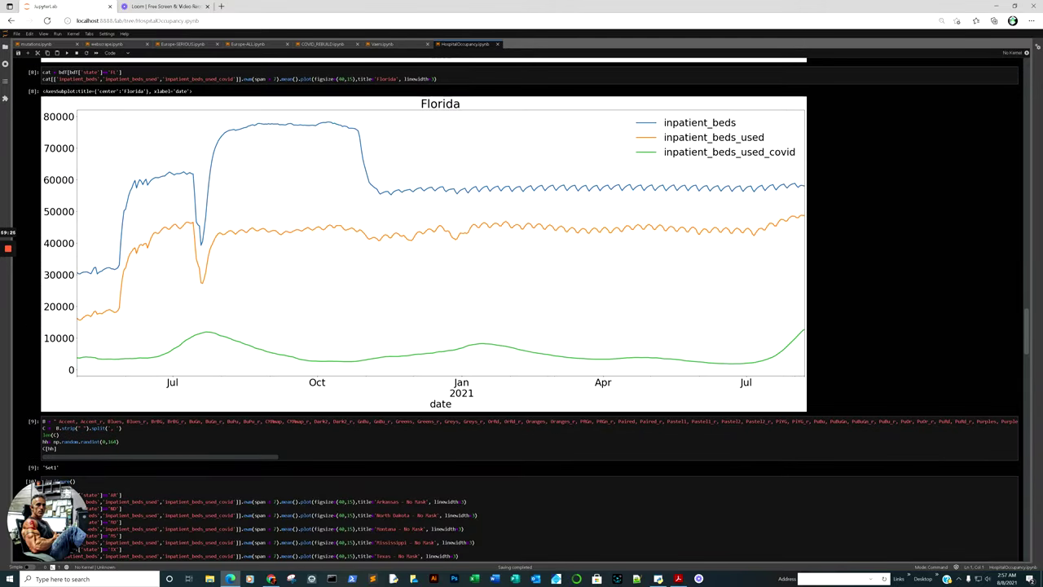
- Switch to COVID_REBUILD.ipynb and scroll up to the top of the per-state hospitalized-vs-beds grid
{"action": "left_click", "coordinate": [320, 44]}
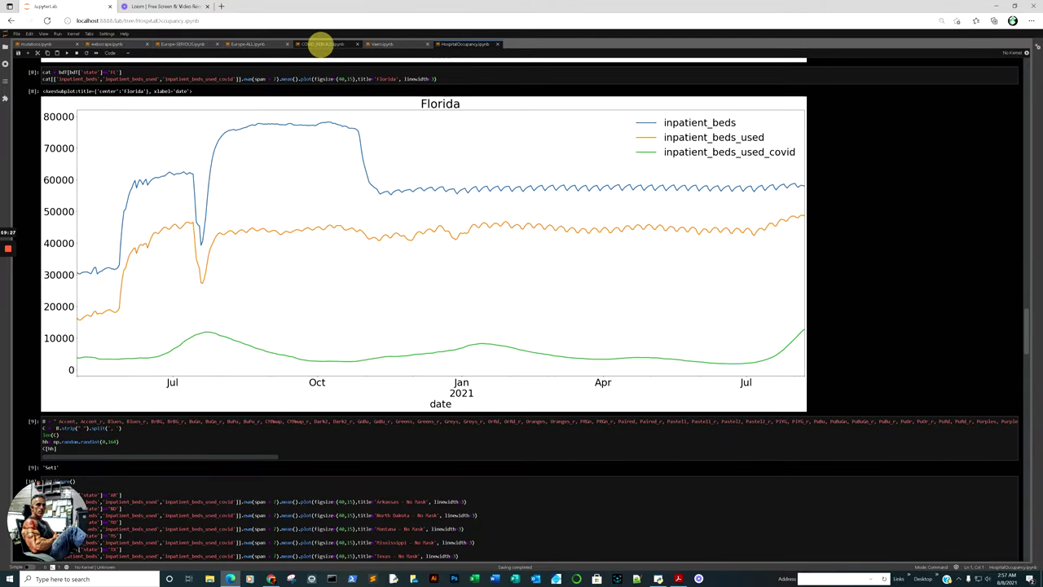
{"action": "scroll", "coordinate": [530, 310], "scroll_direction": "up", "scroll_amount": 15}
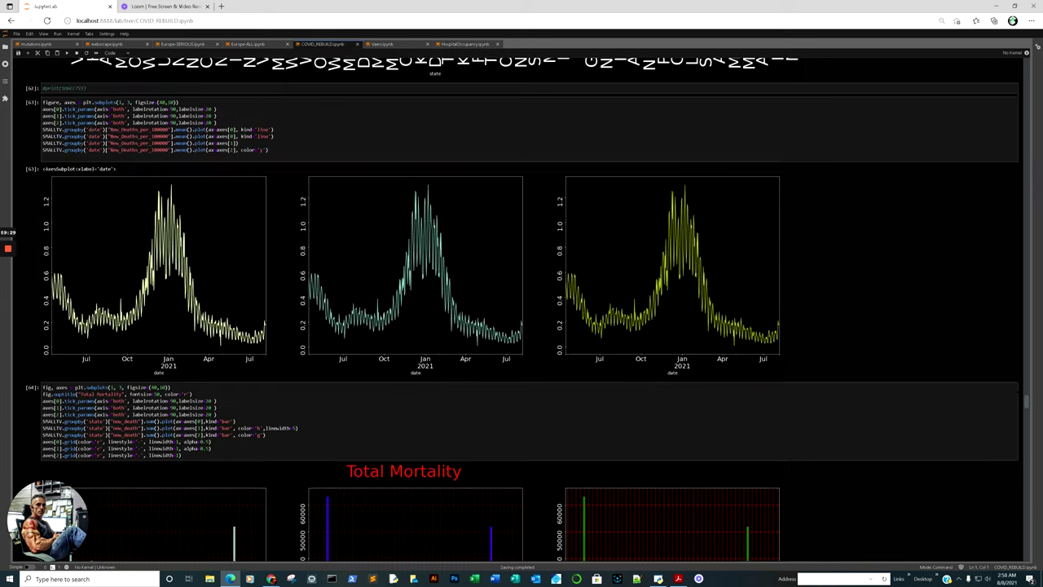
{"action": "scroll", "coordinate": [521, 309], "scroll_direction": "up", "scroll_amount": 10}
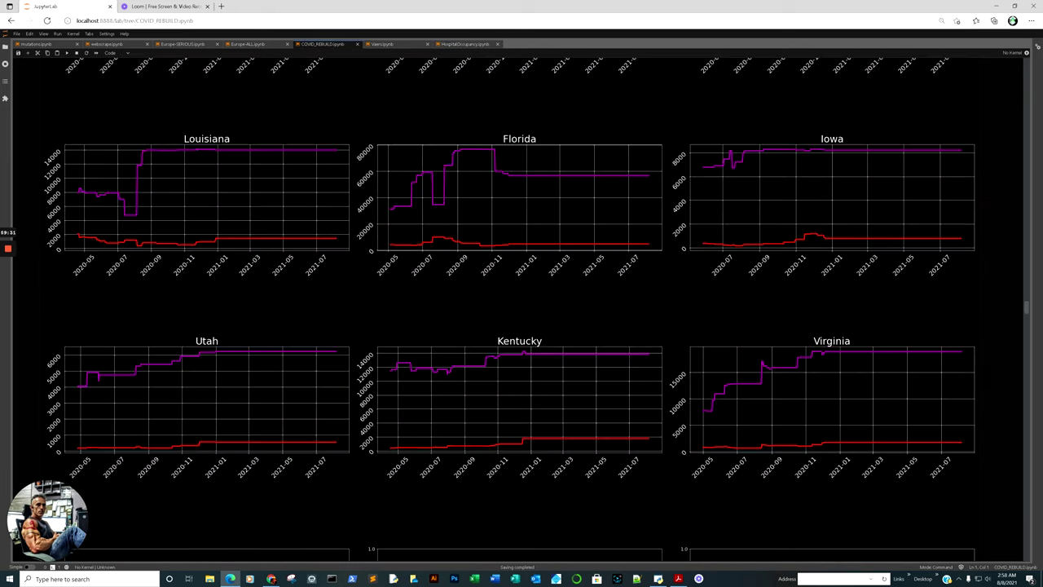
{"action": "scroll", "coordinate": [522, 310], "scroll_direction": "up", "scroll_amount": 8}
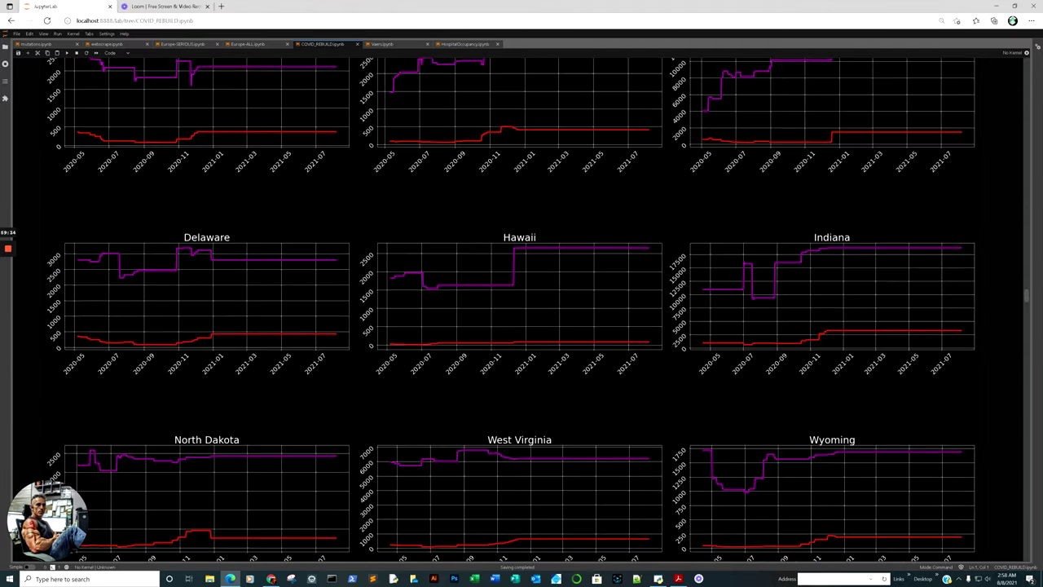
{"action": "scroll", "coordinate": [521, 309], "scroll_direction": "up", "scroll_amount": 12}
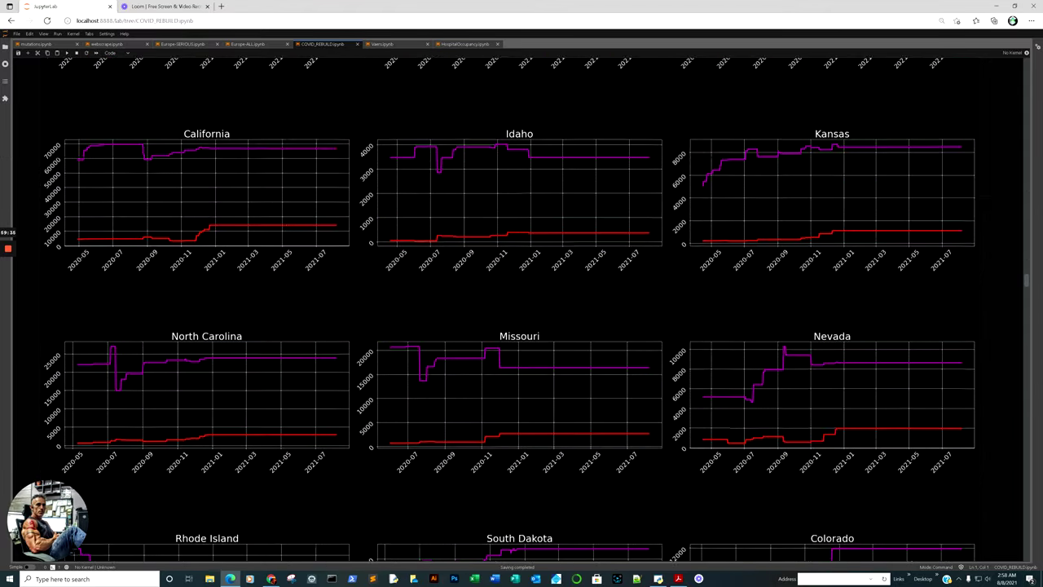
{"action": "scroll", "coordinate": [522, 309], "scroll_direction": "up", "scroll_amount": 20}
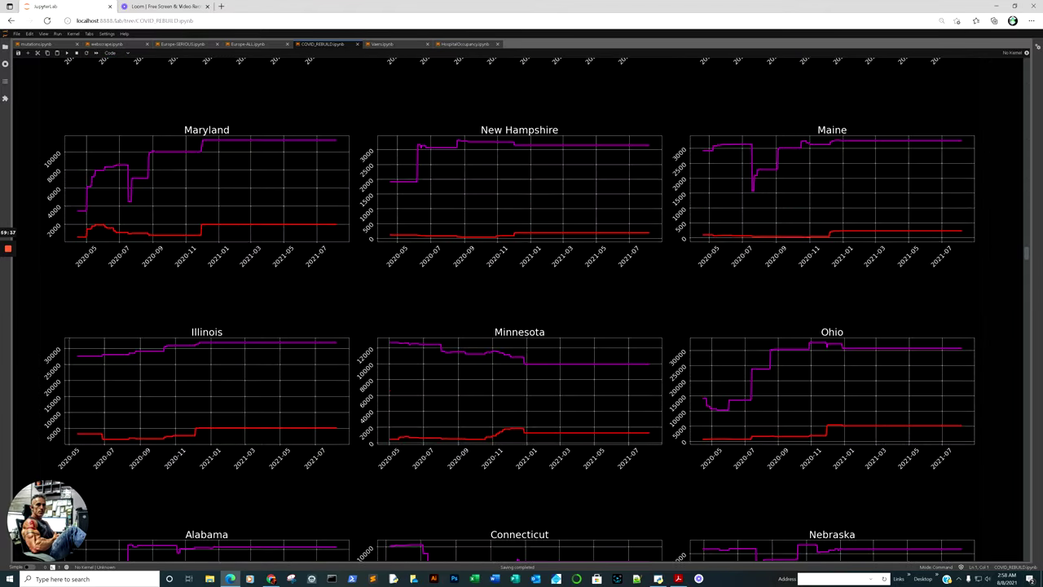
{"action": "scroll", "coordinate": [521, 310], "scroll_direction": "up", "scroll_amount": 10}
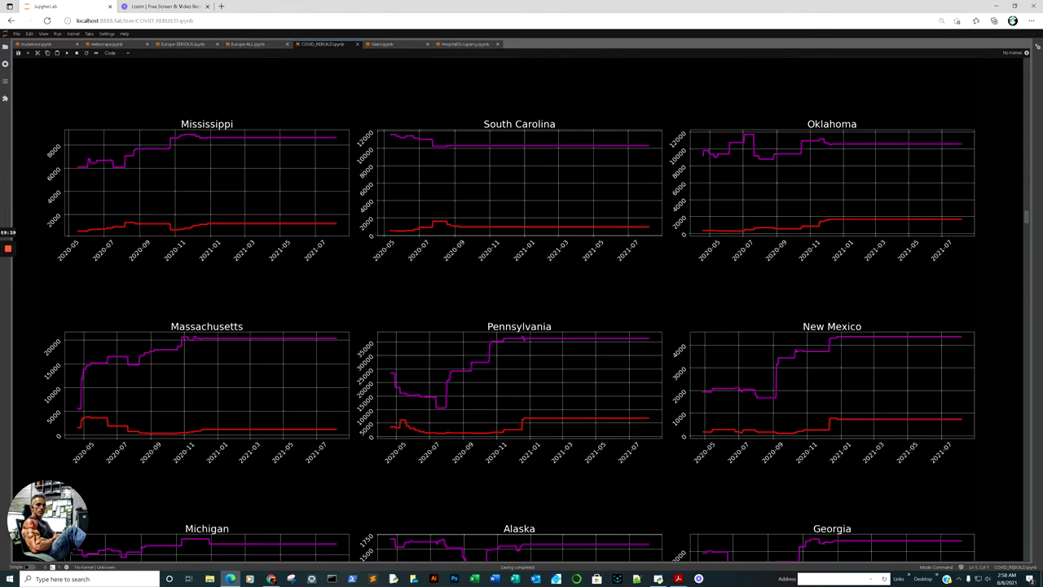
{"action": "scroll", "coordinate": [521, 310], "scroll_direction": "down", "scroll_amount": 3}
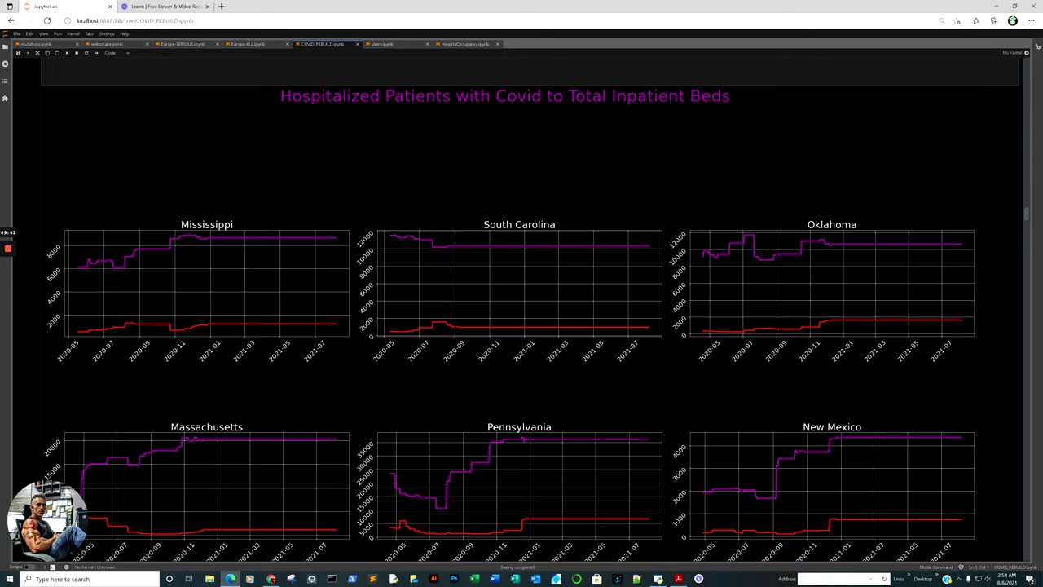
{"action": "scroll", "coordinate": [521, 309], "scroll_direction": "up", "scroll_amount": 20}
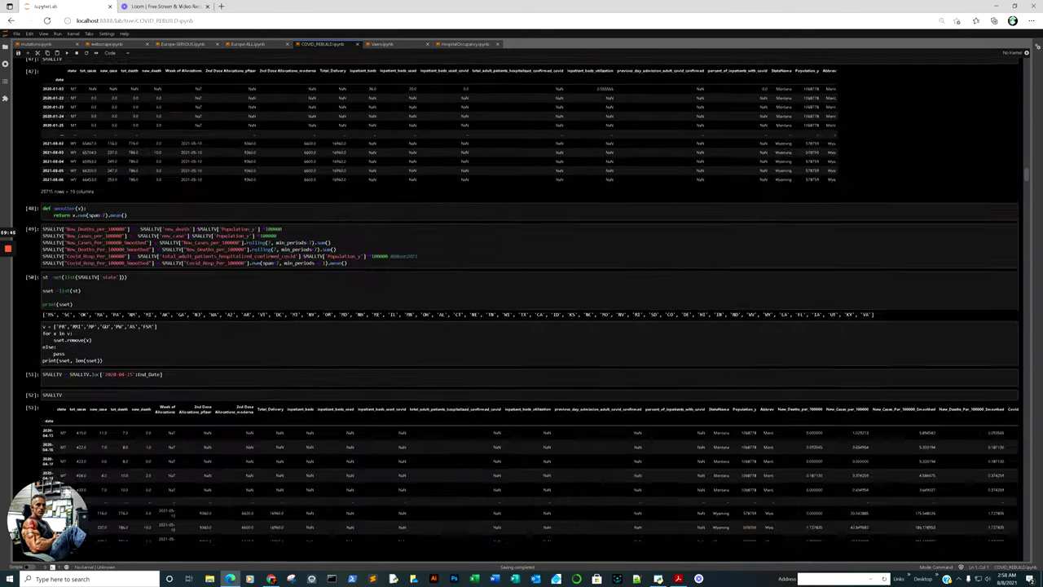
- Scroll down through the state chart grid to the 'New Deaths per 100,000' plotting cell
{"action": "scroll", "coordinate": [522, 310], "scroll_direction": "down", "scroll_amount": 20}
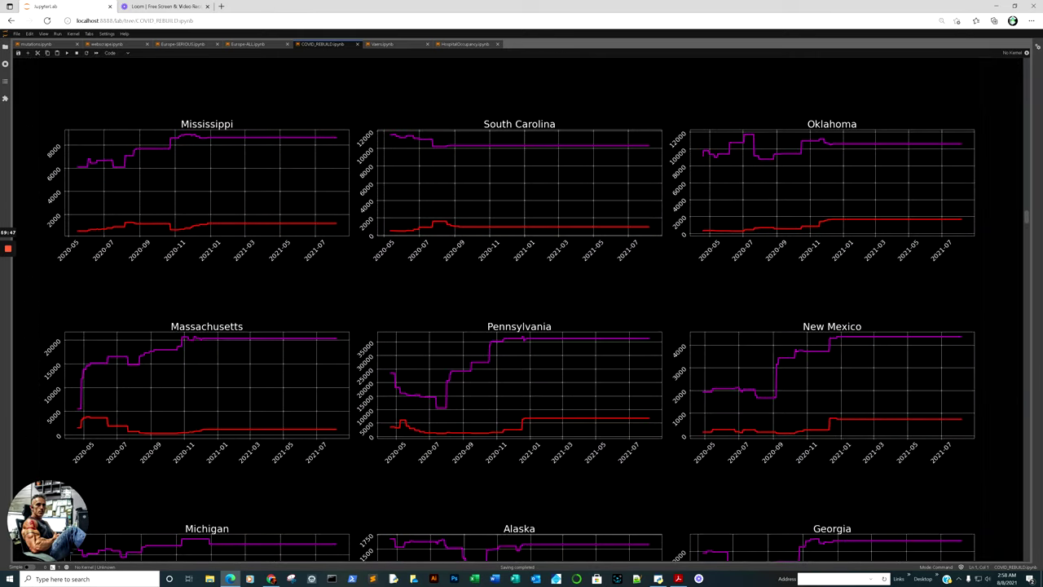
{"action": "scroll", "coordinate": [521, 310], "scroll_direction": "down", "scroll_amount": 8}
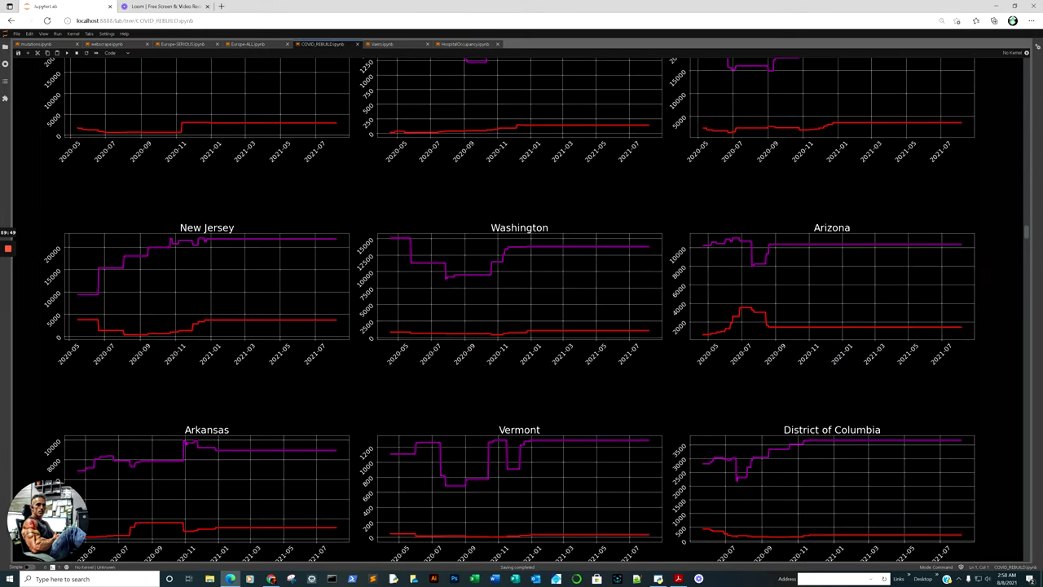
{"action": "scroll", "coordinate": [522, 309], "scroll_direction": "down", "scroll_amount": 3}
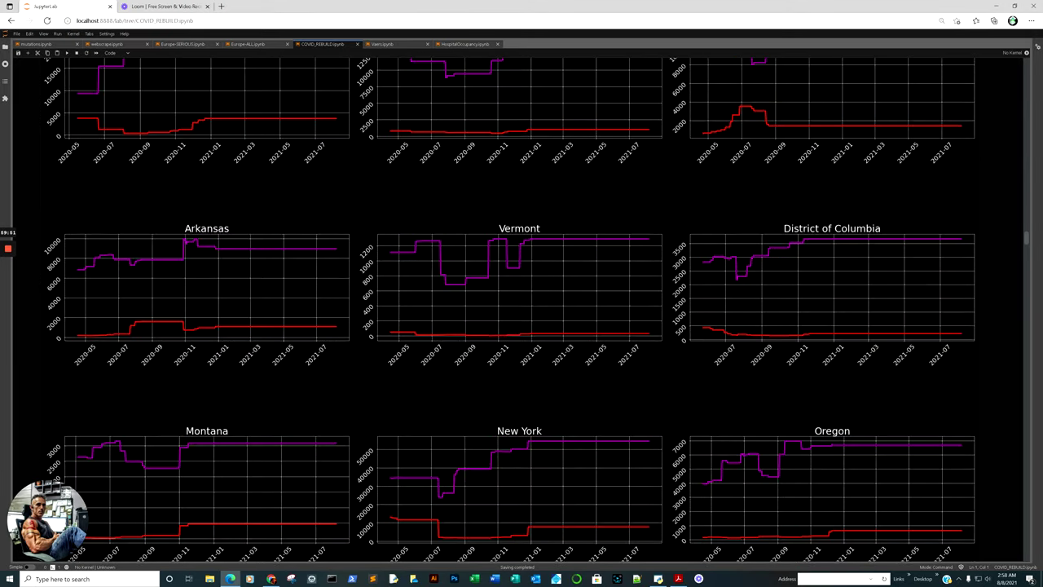
{"action": "scroll", "coordinate": [521, 310], "scroll_direction": "down", "scroll_amount": 6}
{"action": "scroll", "coordinate": [521, 310], "scroll_direction": "up", "scroll_amount": 2}
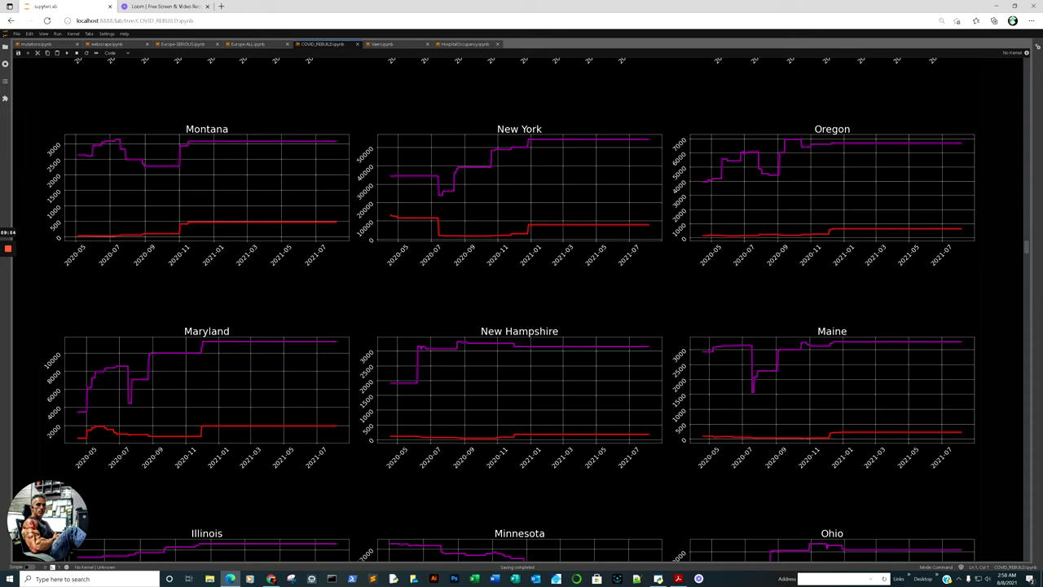
{"action": "scroll", "coordinate": [522, 310], "scroll_direction": "down", "scroll_amount": 9}
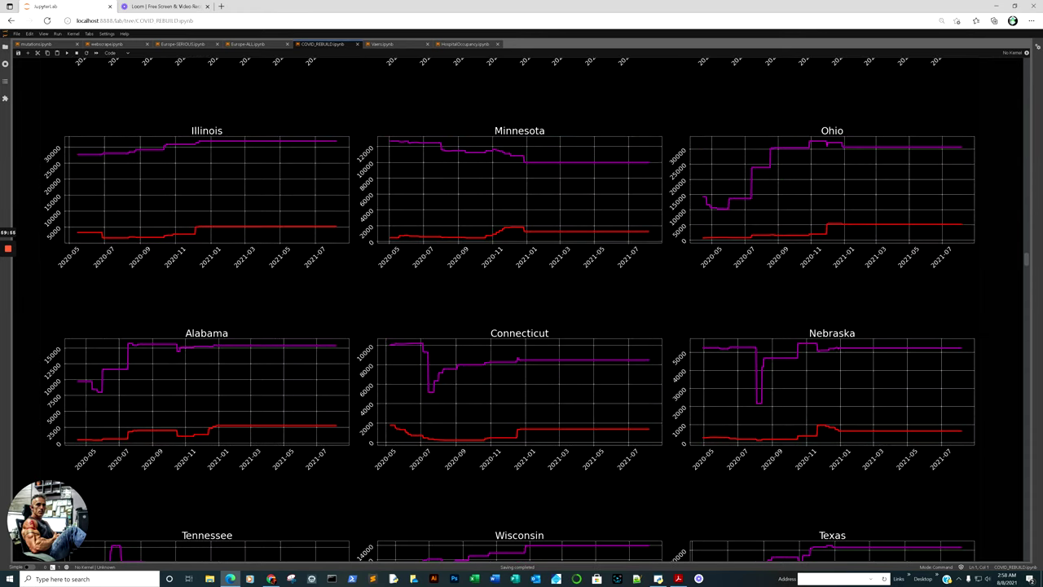
{"action": "scroll", "coordinate": [521, 309], "scroll_direction": "down", "scroll_amount": 9}
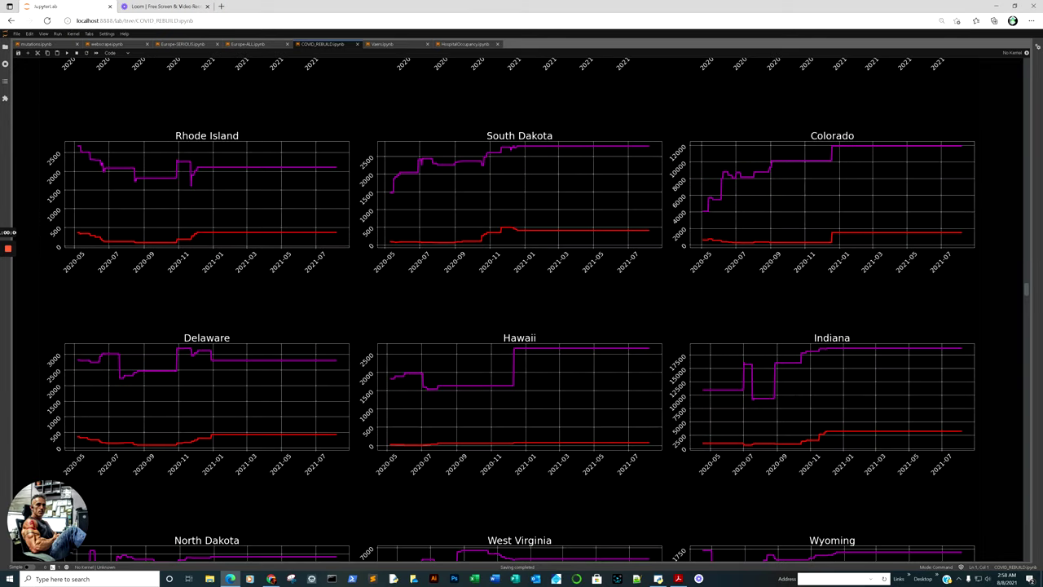
{"action": "scroll", "coordinate": [521, 310], "scroll_direction": "down", "scroll_amount": 5}
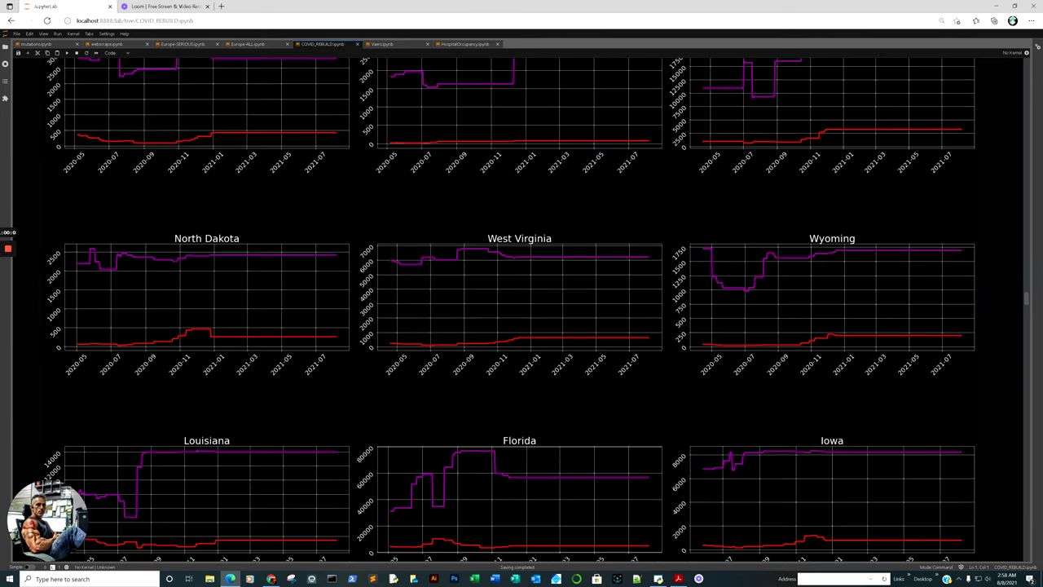
{"action": "scroll", "coordinate": [522, 310], "scroll_direction": "down", "scroll_amount": 3}
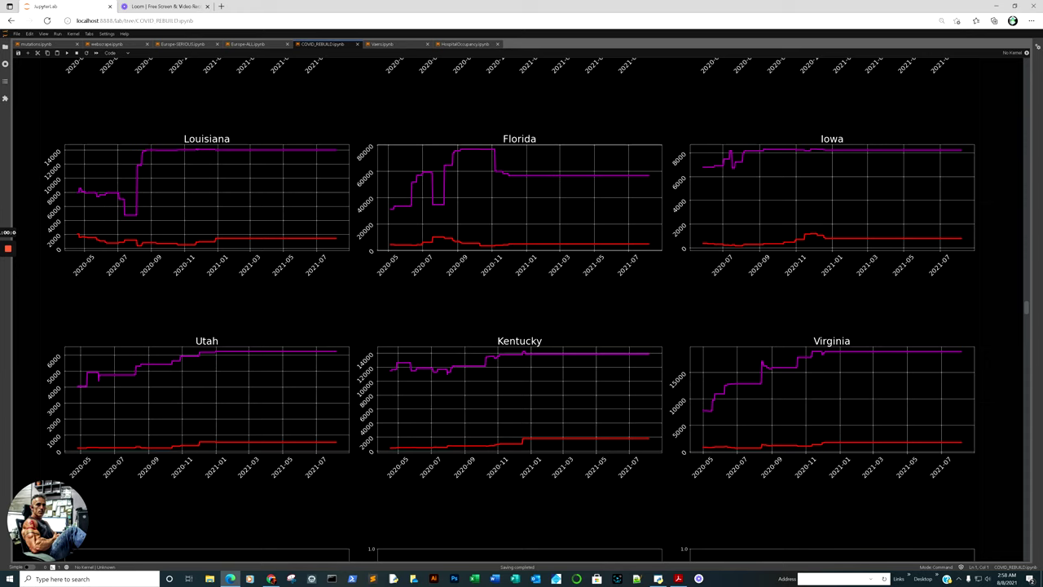
{"action": "scroll", "coordinate": [521, 310], "scroll_direction": "down", "scroll_amount": 10}
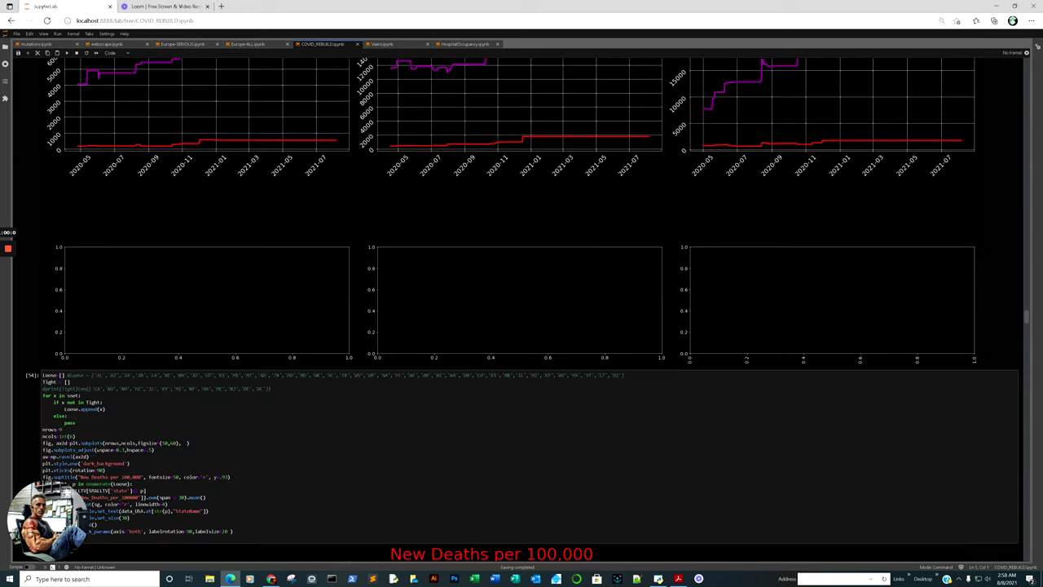
{"action": "scroll", "coordinate": [522, 310], "scroll_direction": "down", "scroll_amount": 2}
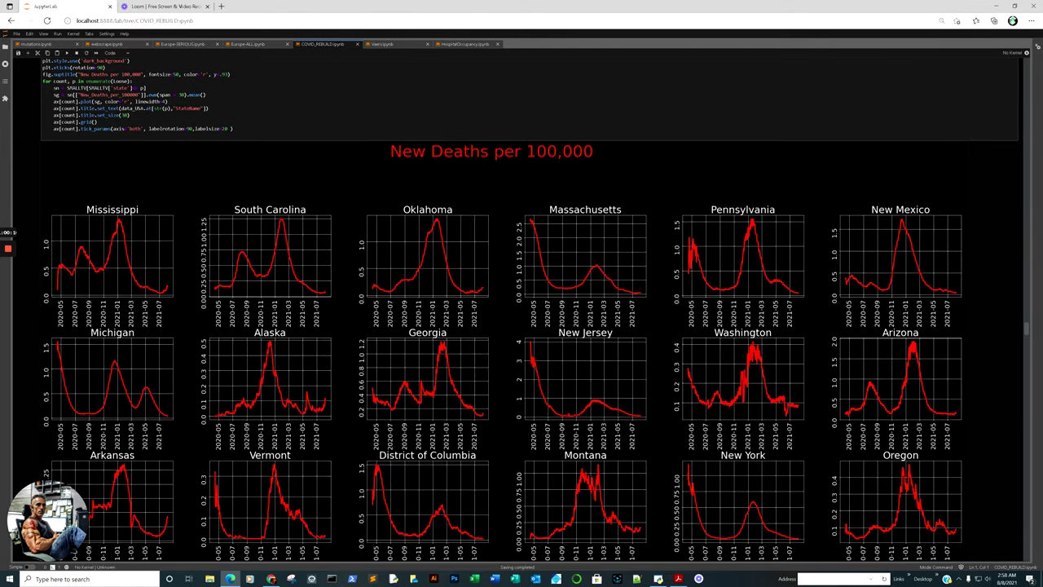
{"action": "left_click", "coordinate": [486, 284]}
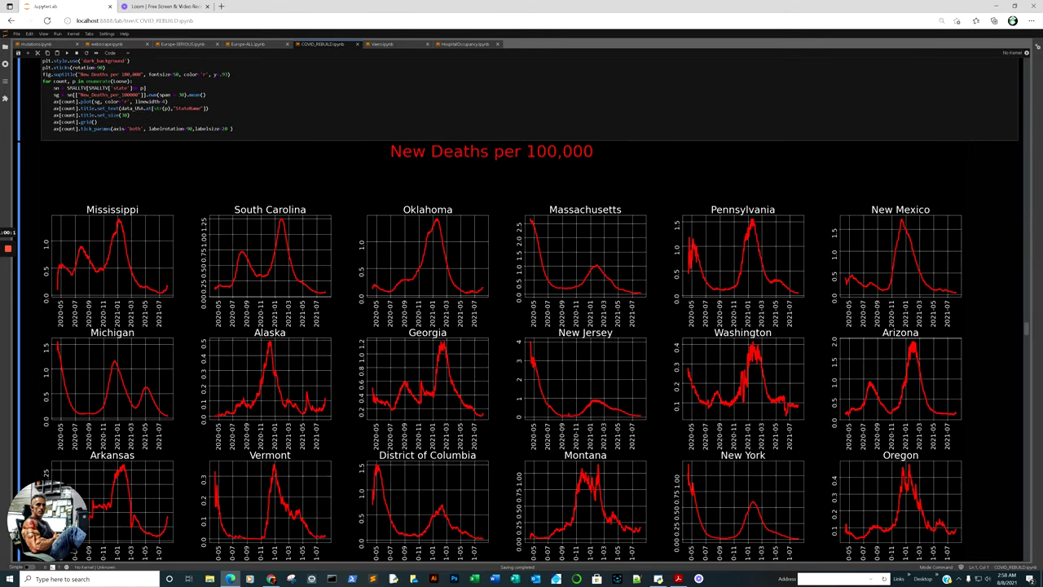
{"action": "scroll", "coordinate": [358, 287], "scroll_direction": "down", "scroll_amount": 4}
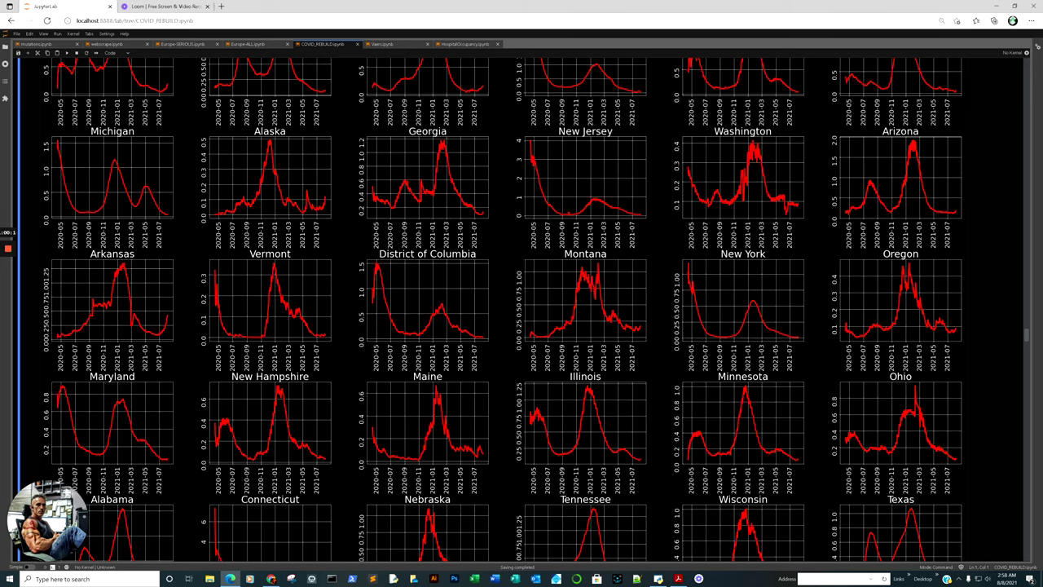
{"action": "scroll", "coordinate": [536, 309], "scroll_direction": "down", "scroll_amount": 4}
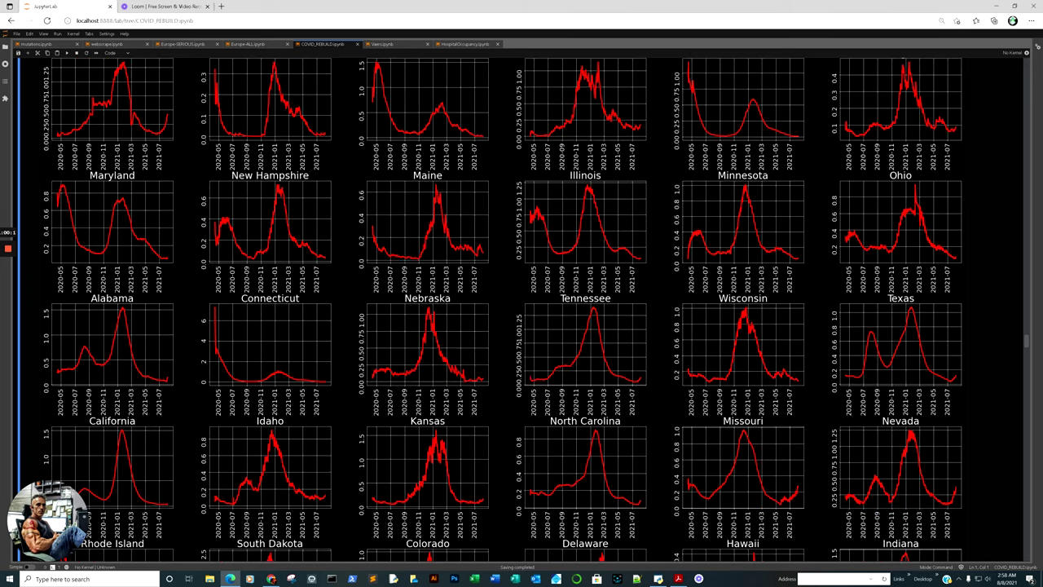
{"action": "scroll", "coordinate": [536, 309], "scroll_direction": "down", "scroll_amount": 8}
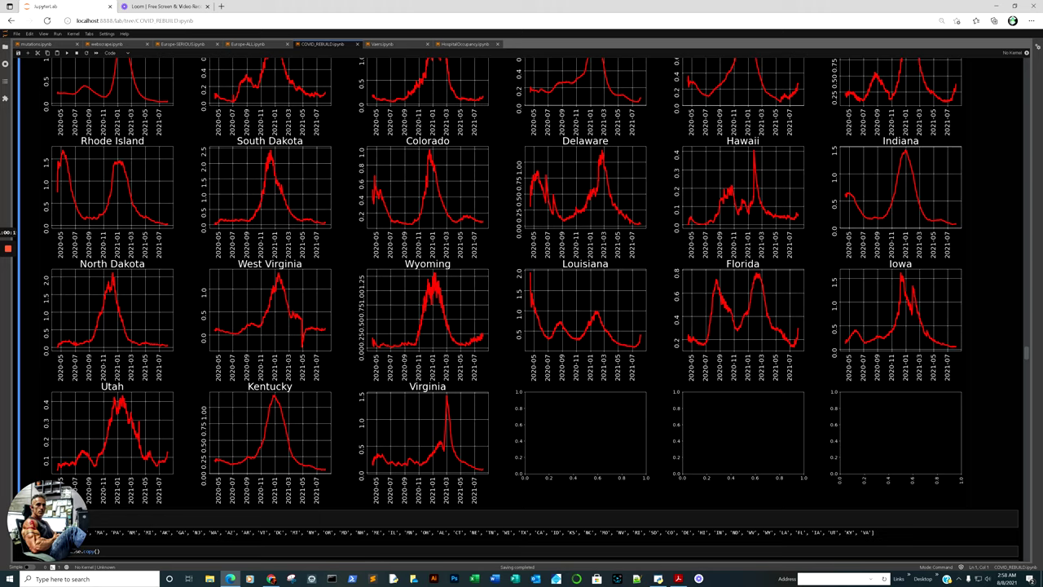
{"action": "left_click", "coordinate": [637, 332]}
{"action": "left_click", "coordinate": [799, 329]}
{"action": "left_click", "coordinate": [326, 330]}
{"action": "scroll", "coordinate": [521, 325], "scroll_direction": "down", "scroll_amount": 10}
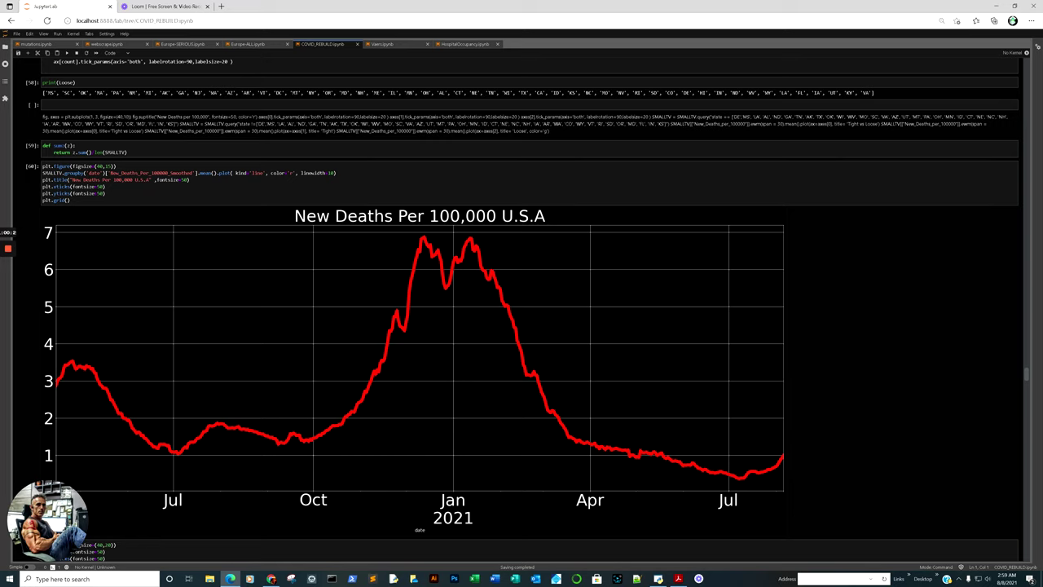
- Review the per-state bar chart of average smoothed new deaths per 100,000 and select it
{"action": "left_click", "coordinate": [778, 459]}
{"action": "scroll", "coordinate": [777, 458], "scroll_direction": "down", "scroll_amount": 10}
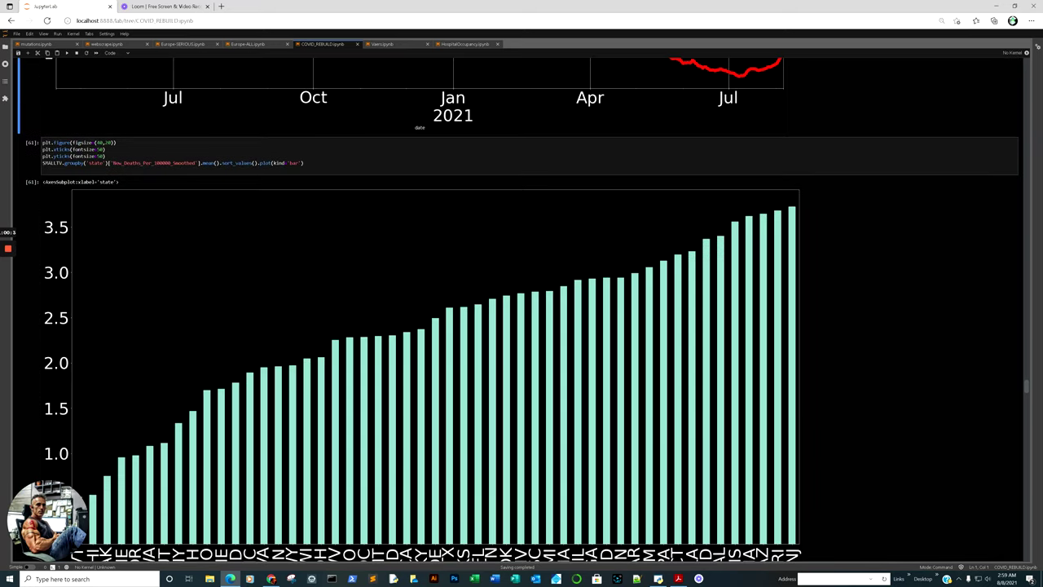
{"action": "scroll", "coordinate": [522, 326], "scroll_direction": "up", "scroll_amount": 3}
{"action": "scroll", "coordinate": [521, 326], "scroll_direction": "down", "scroll_amount": 2}
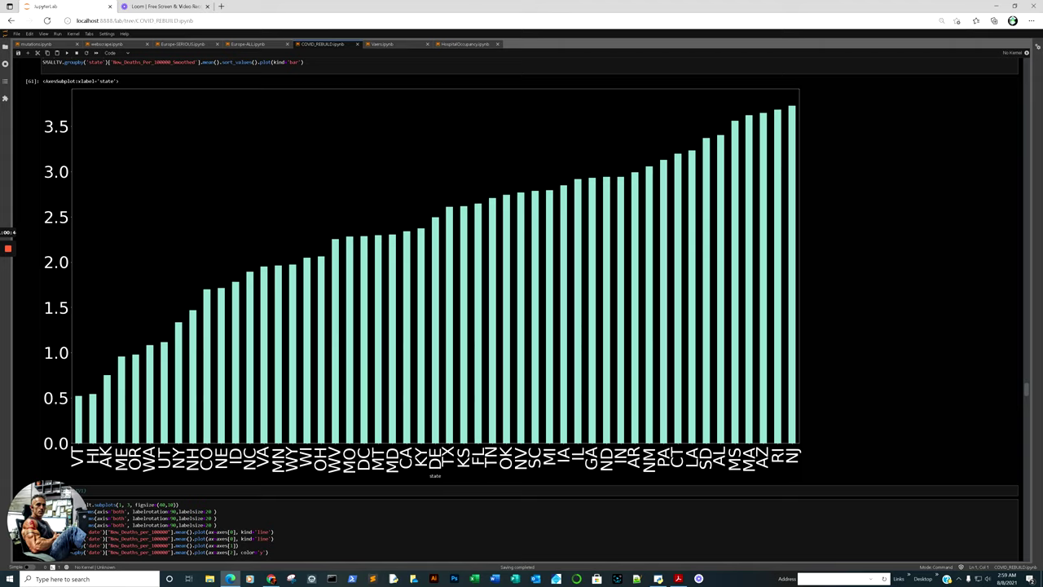
{"action": "left_click", "coordinate": [635, 175]}
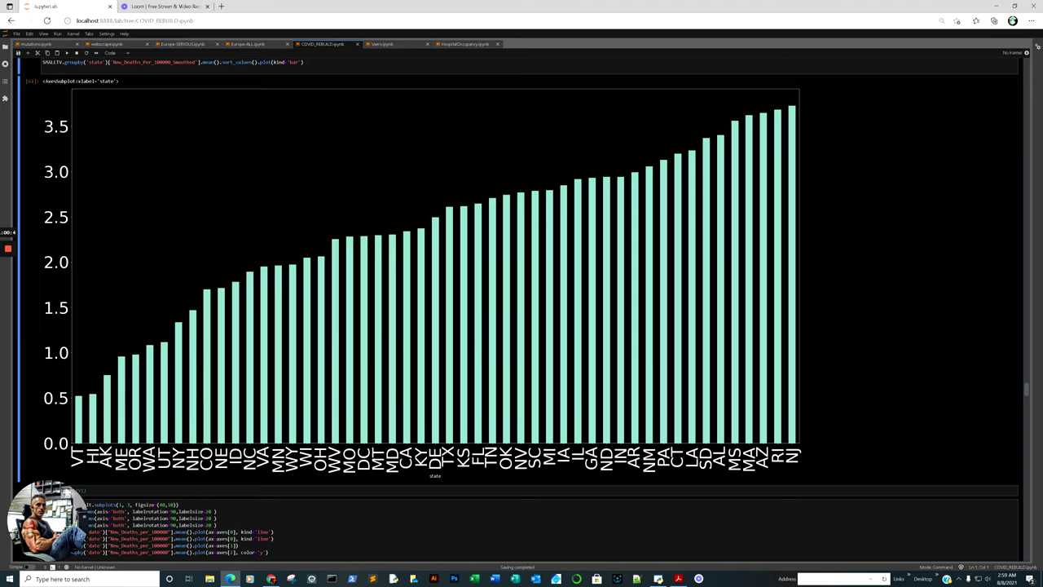
- Scroll down past the daily new-deaths line charts to the Total Mortality bar charts
{"action": "scroll", "coordinate": [521, 309], "scroll_direction": "up", "scroll_amount": 2}
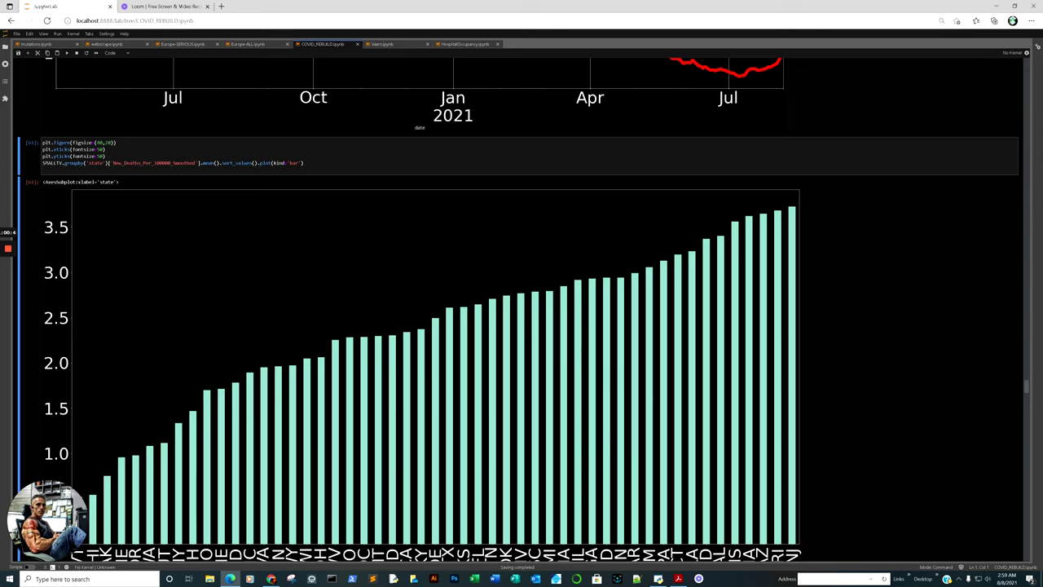
{"action": "scroll", "coordinate": [521, 309], "scroll_direction": "down", "scroll_amount": 2}
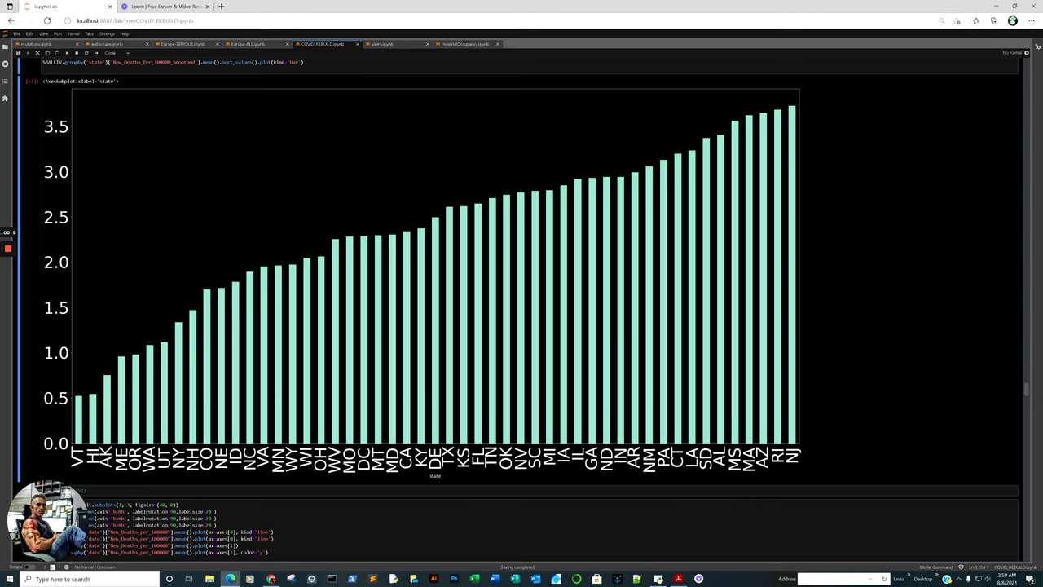
{"action": "scroll", "coordinate": [522, 309], "scroll_direction": "down", "scroll_amount": 20}
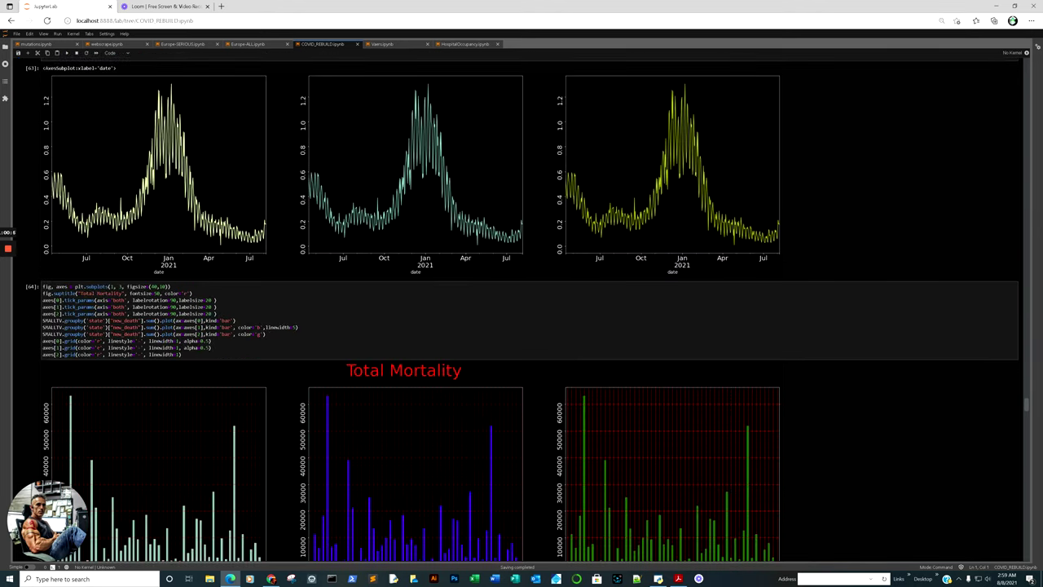
- Scroll past the New_Cases and New_Deaths per 100,000 plots to the subplot cells, then switch to mutations
{"action": "scroll", "coordinate": [522, 309], "scroll_direction": "down", "scroll_amount": 6}
{"action": "scroll", "coordinate": [522, 309], "scroll_direction": "down", "scroll_amount": 2}
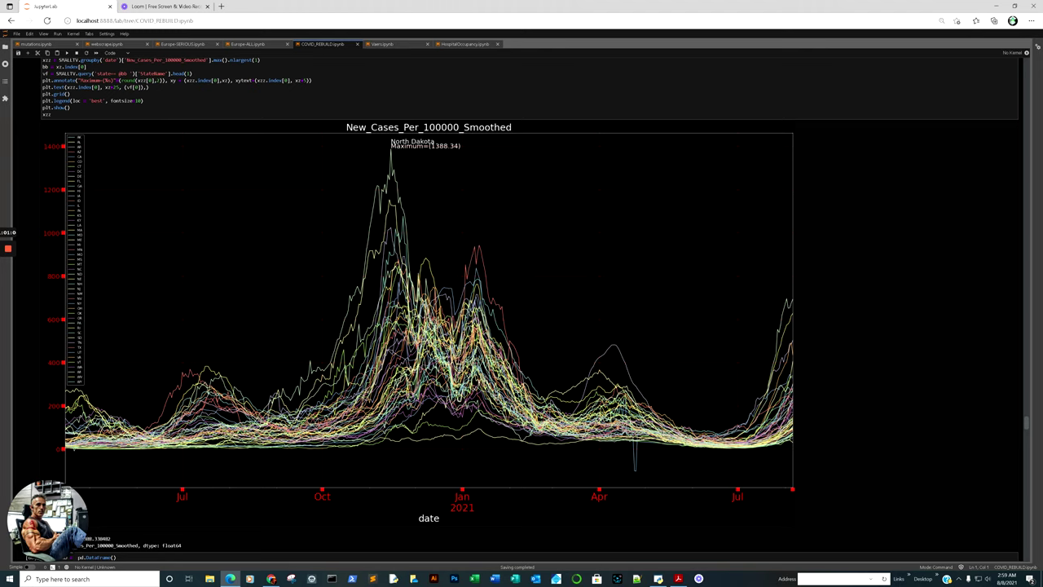
{"action": "scroll", "coordinate": [521, 310], "scroll_direction": "down", "scroll_amount": 10}
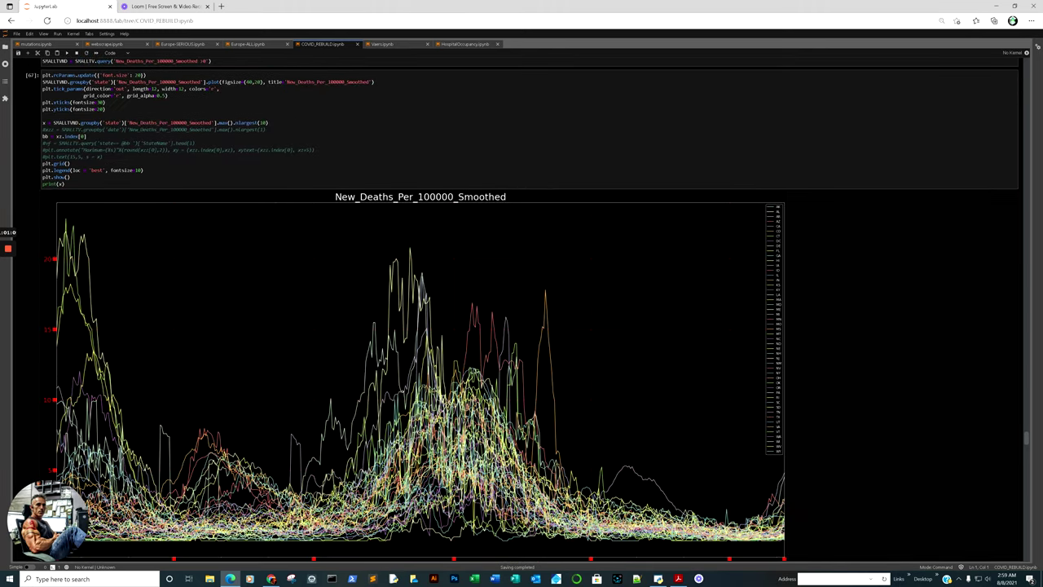
{"action": "scroll", "coordinate": [522, 310], "scroll_direction": "down", "scroll_amount": 15}
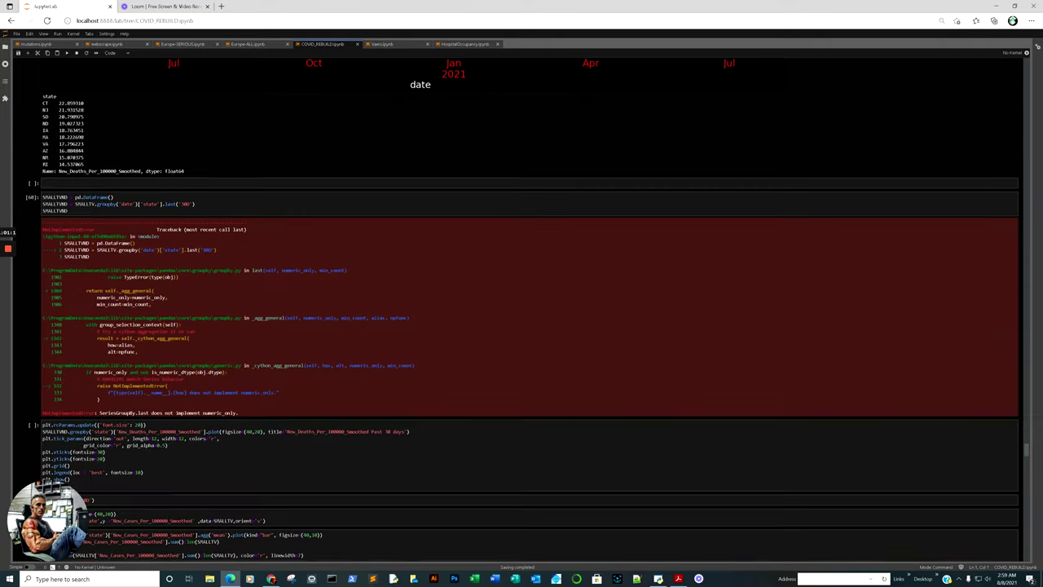
{"action": "scroll", "coordinate": [521, 310], "scroll_direction": "down", "scroll_amount": 15}
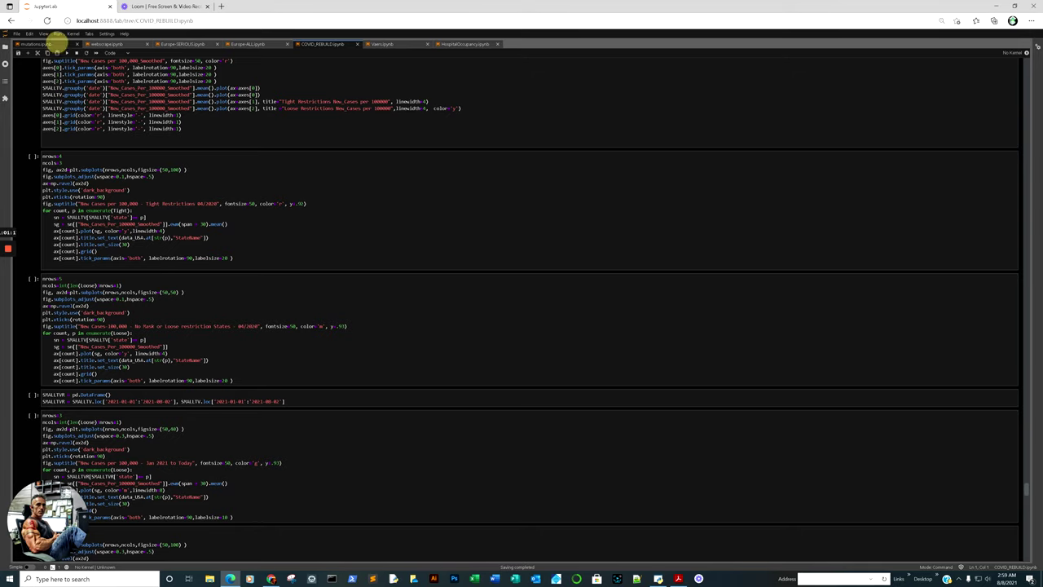
{"action": "left_click", "coordinate": [47, 43]}
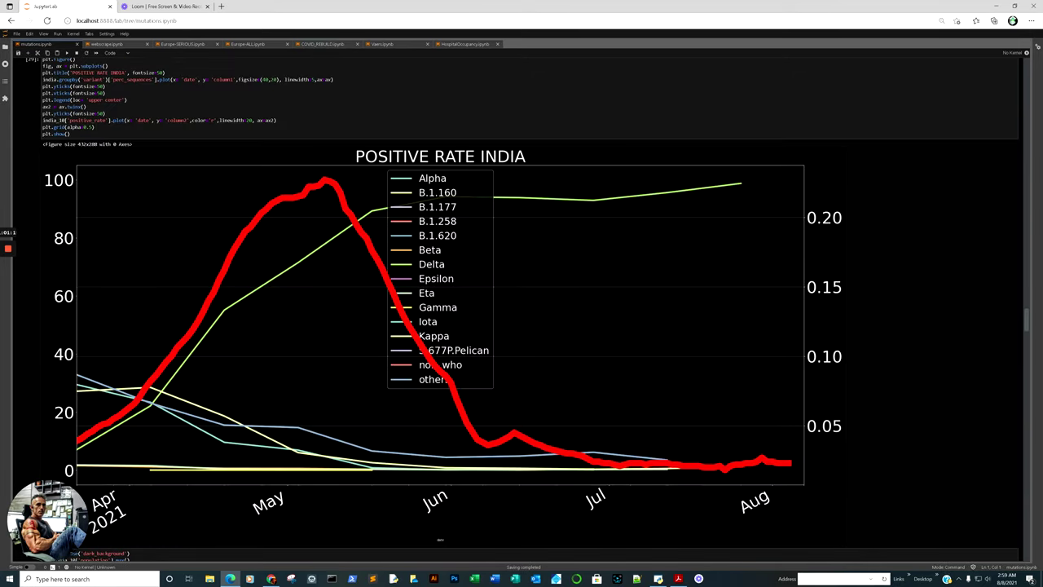
- Scroll past POSITIVE RATE INDIA to the INDIA fully-vaccinated bar chart, then bring up Chrome
{"action": "scroll", "coordinate": [522, 310], "scroll_direction": "down", "scroll_amount": 5}
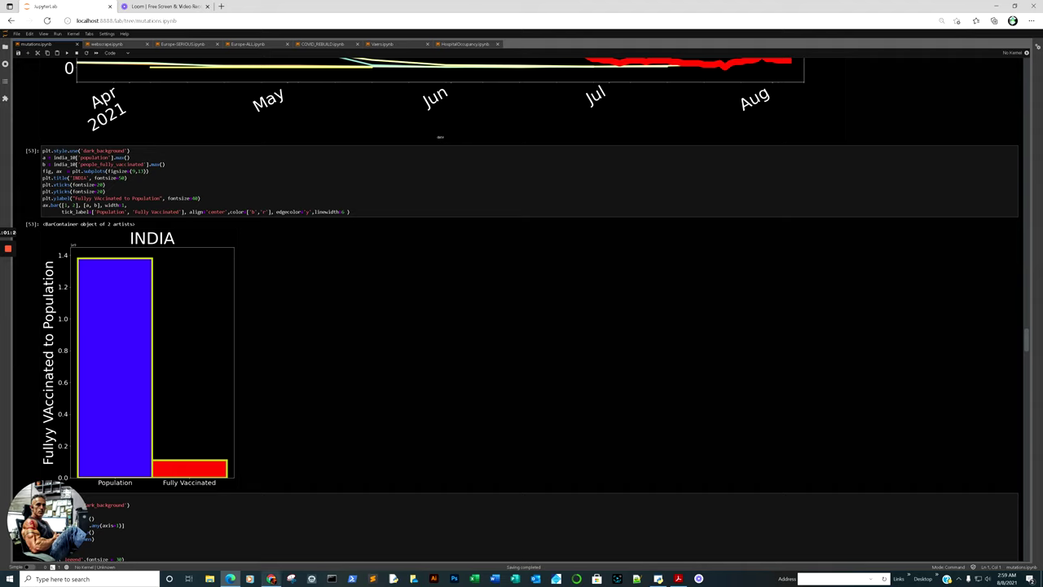
{"action": "mouse_move", "coordinate": [272, 577]}
{"action": "left_click", "coordinate": [274, 539]}
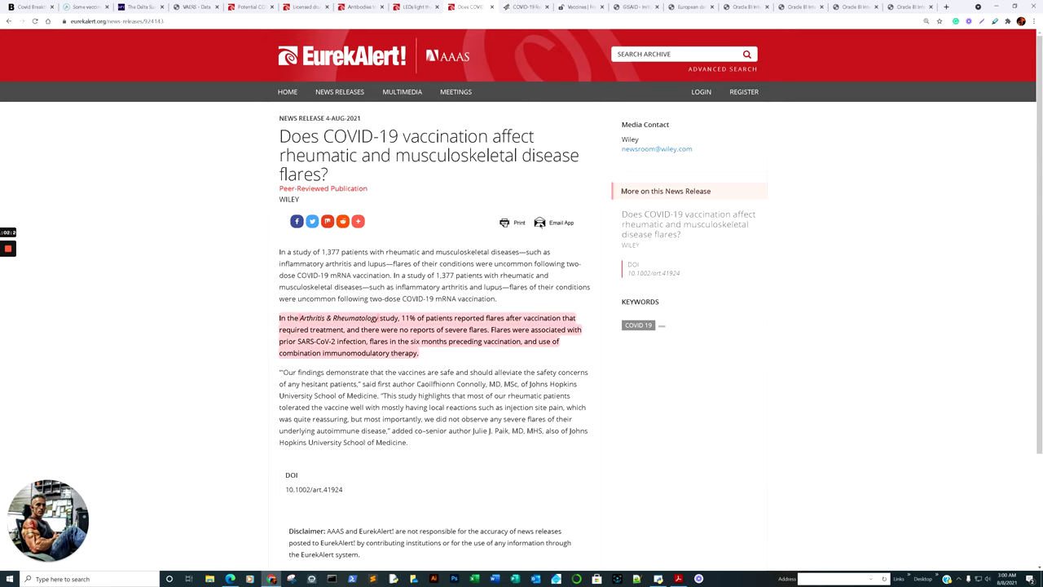
- Move from the rheumatic disease flares release to the LEDs coronavirus disinfection article
{"action": "key", "text": "ctrl+shift+Tab"}
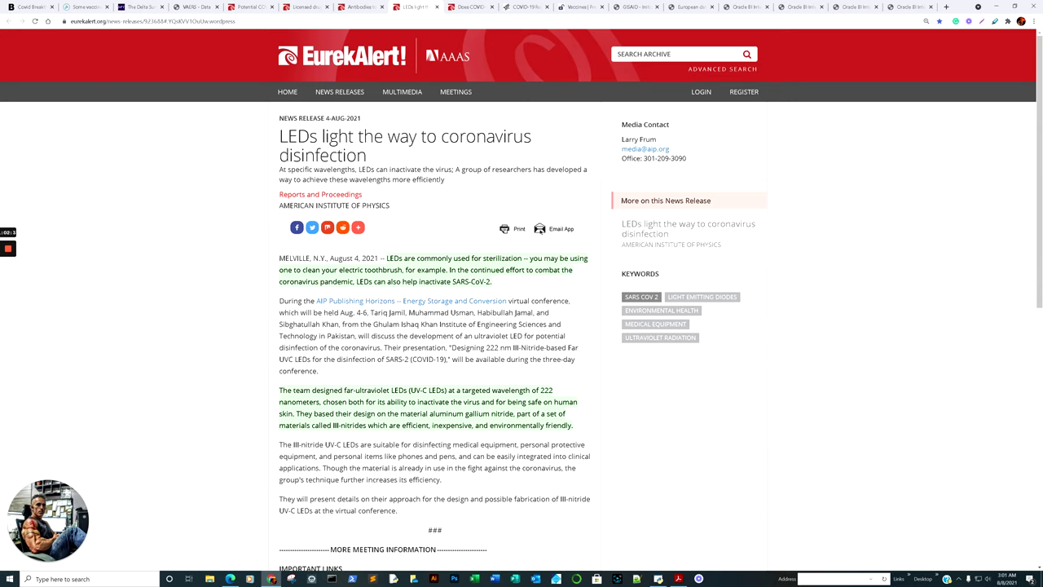
- Go on to the release about SARS-CoV-2 antibodies staying stable seven months after infection
{"action": "key", "text": "ctrl+shift+Tab"}
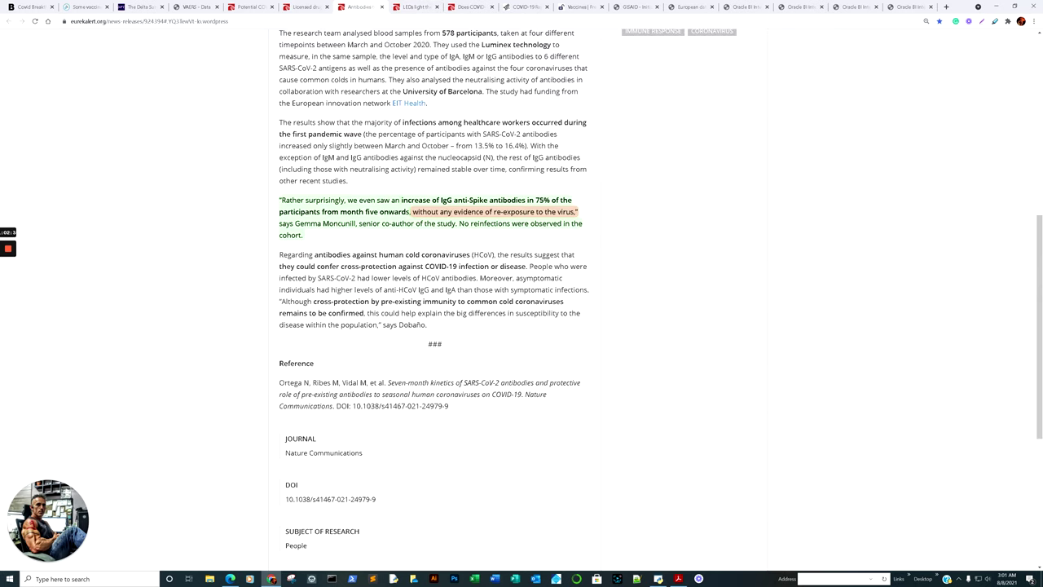
- Read up and down the antibodies article, then move to the 'Licensed drug could reduce SARS-CoV-2 infection' release
{"action": "scroll", "coordinate": [432, 294], "scroll_direction": "up", "scroll_amount": 5}
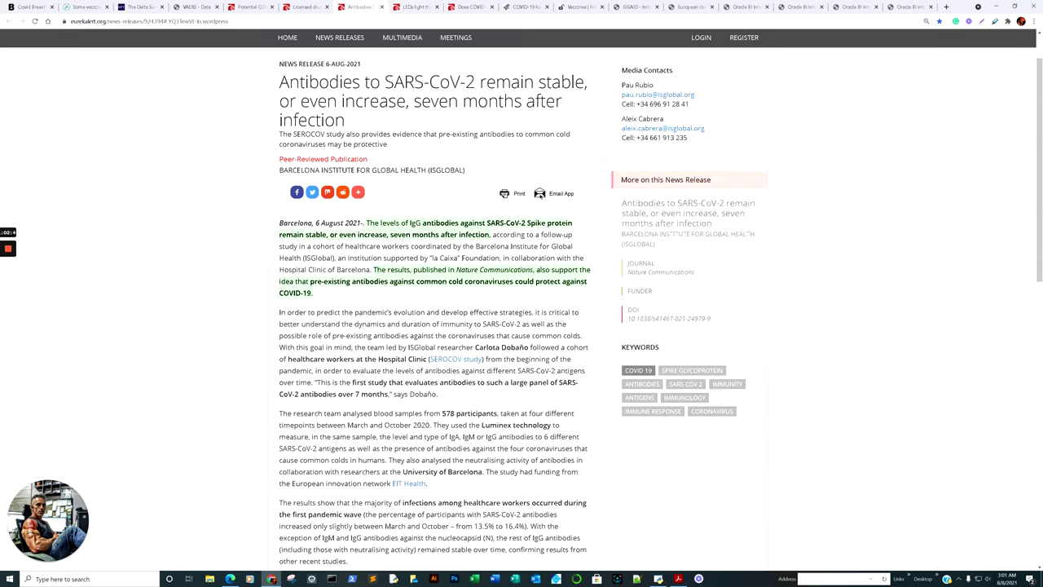
{"action": "scroll", "coordinate": [431, 294], "scroll_direction": "down", "scroll_amount": 2}
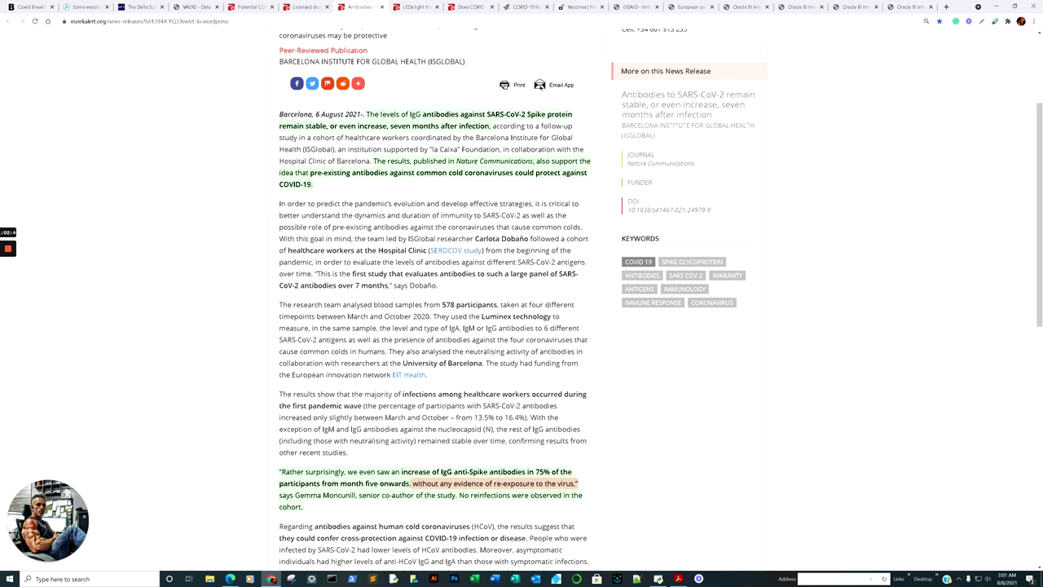
{"action": "scroll", "coordinate": [432, 293], "scroll_direction": "down", "scroll_amount": 1}
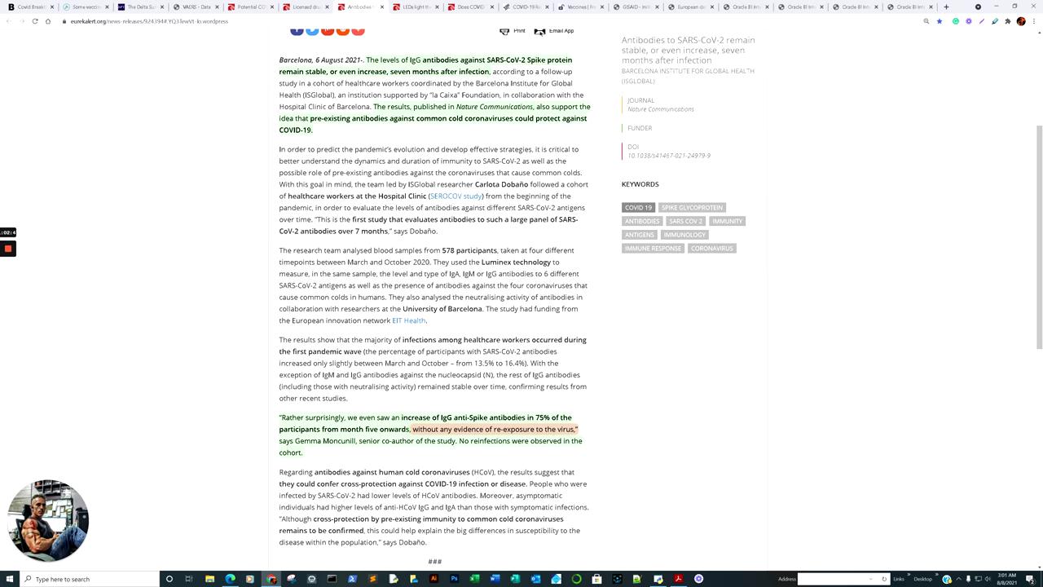
{"action": "scroll", "coordinate": [432, 293], "scroll_direction": "up", "scroll_amount": 4}
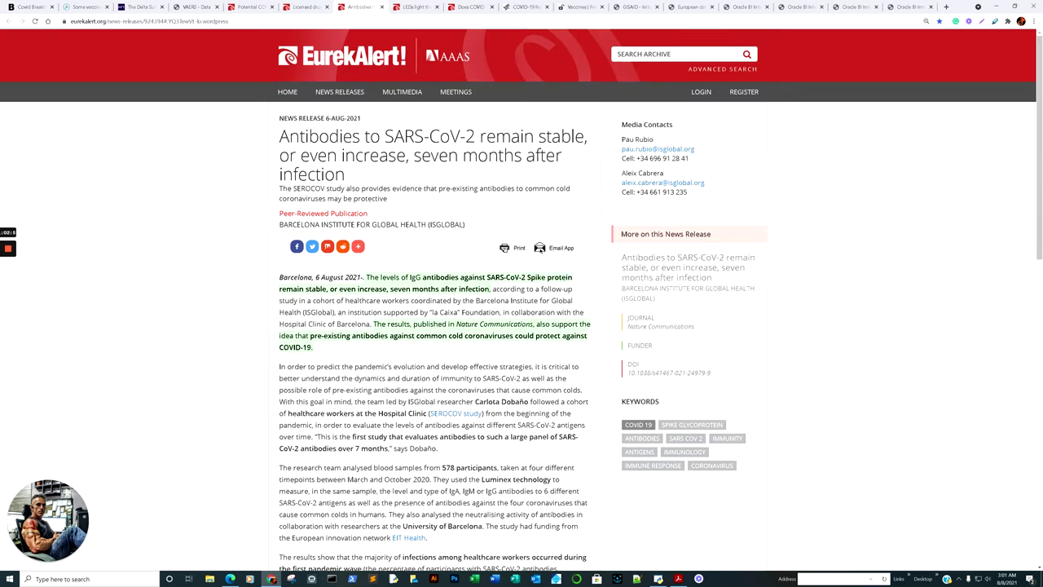
{"action": "scroll", "coordinate": [432, 293], "scroll_direction": "down", "scroll_amount": 4}
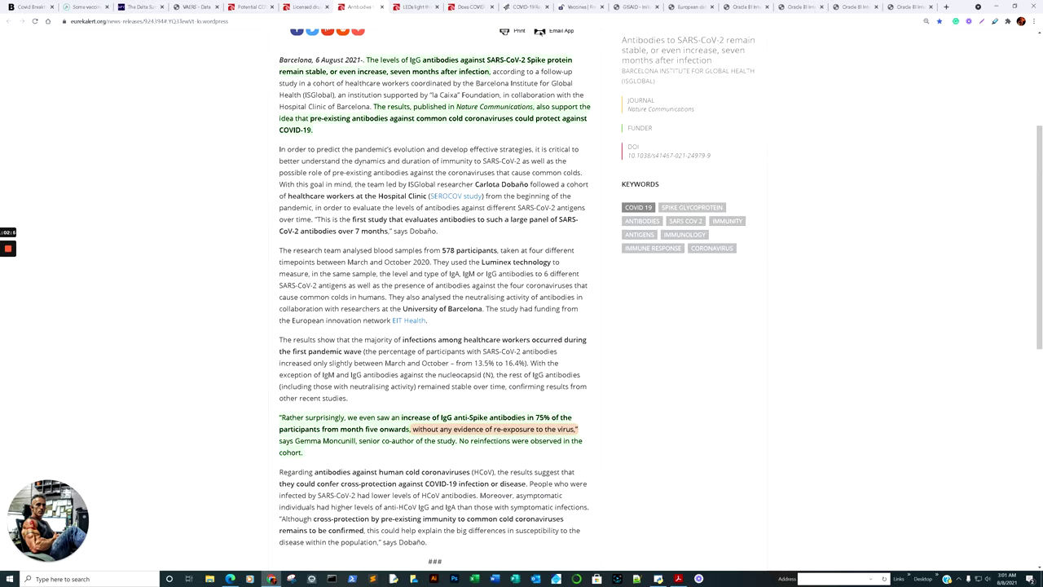
{"action": "scroll", "coordinate": [432, 294], "scroll_direction": "down", "scroll_amount": 1}
{"action": "scroll", "coordinate": [432, 293], "scroll_direction": "up", "scroll_amount": 4}
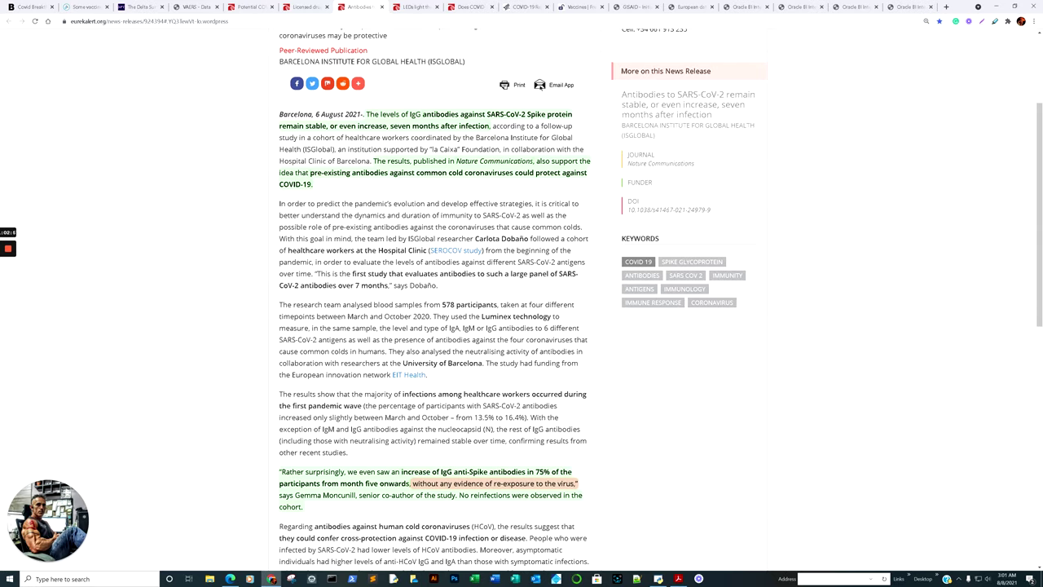
{"action": "scroll", "coordinate": [432, 293], "scroll_direction": "down", "scroll_amount": 4}
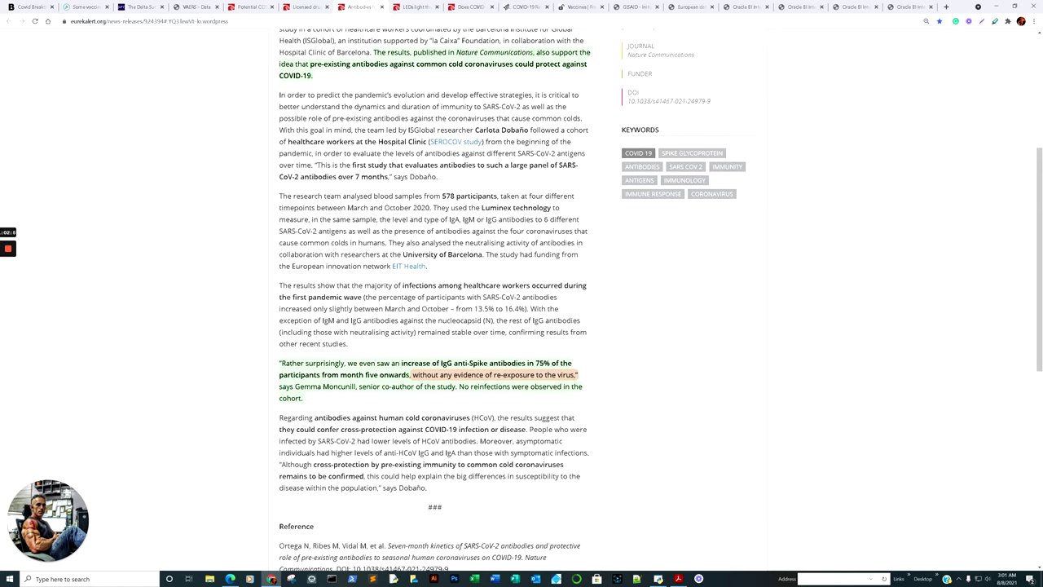
{"action": "scroll", "coordinate": [358, 114], "scroll_direction": "up", "scroll_amount": 6}
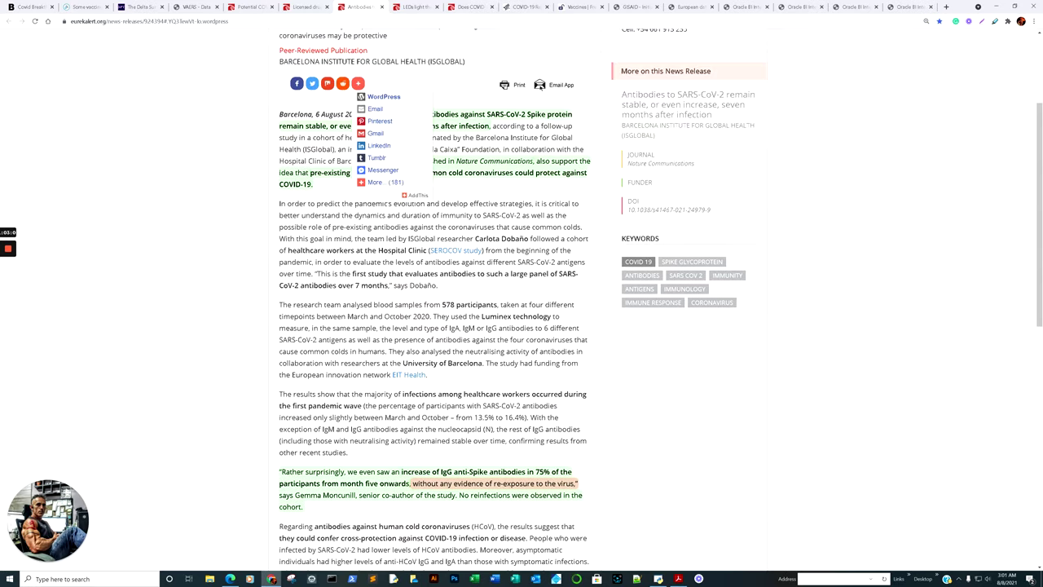
{"action": "key", "text": "ctrl+shift+Tab"}
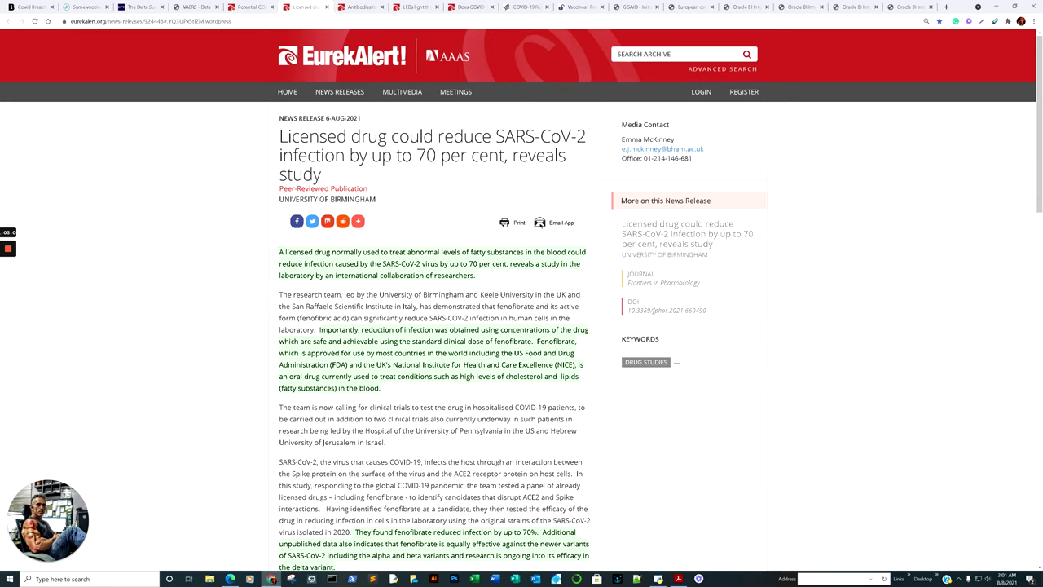
- Show the tapeworm-drug COVID-19 medication release from its headline, then move on to the VAERS Data page
{"action": "key", "text": "ctrl+shift+Tab"}
{"action": "scroll", "coordinate": [432, 294], "scroll_direction": "up", "scroll_amount": 1}
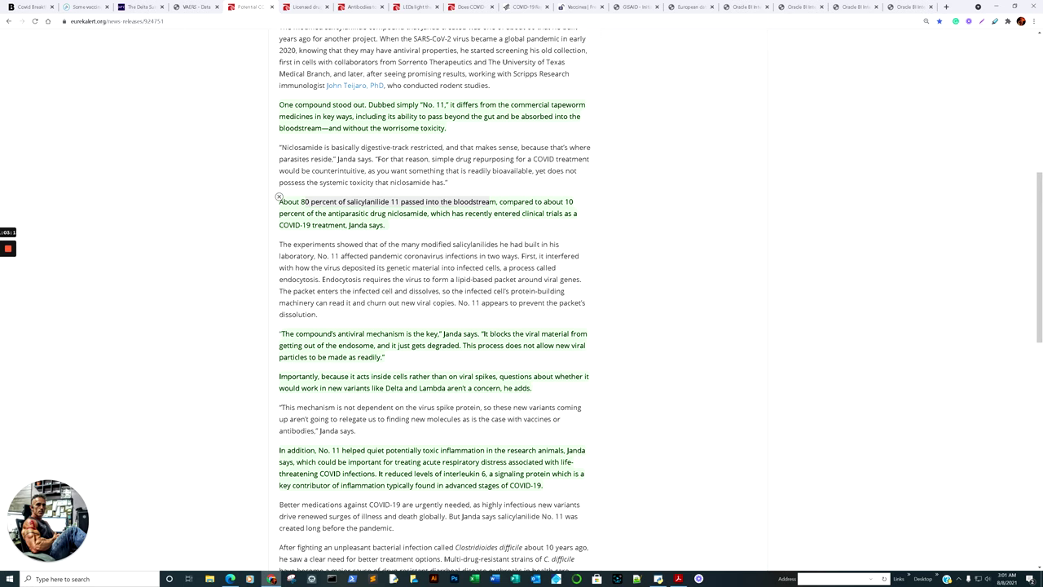
{"action": "scroll", "coordinate": [278, 196], "scroll_direction": "up", "scroll_amount": 3}
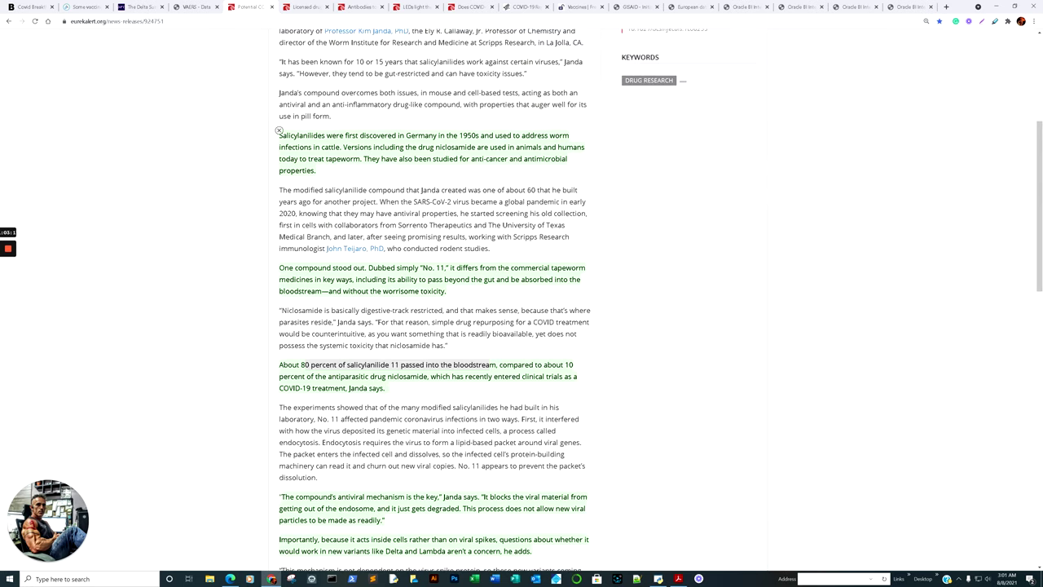
{"action": "scroll", "coordinate": [432, 293], "scroll_direction": "up", "scroll_amount": 2}
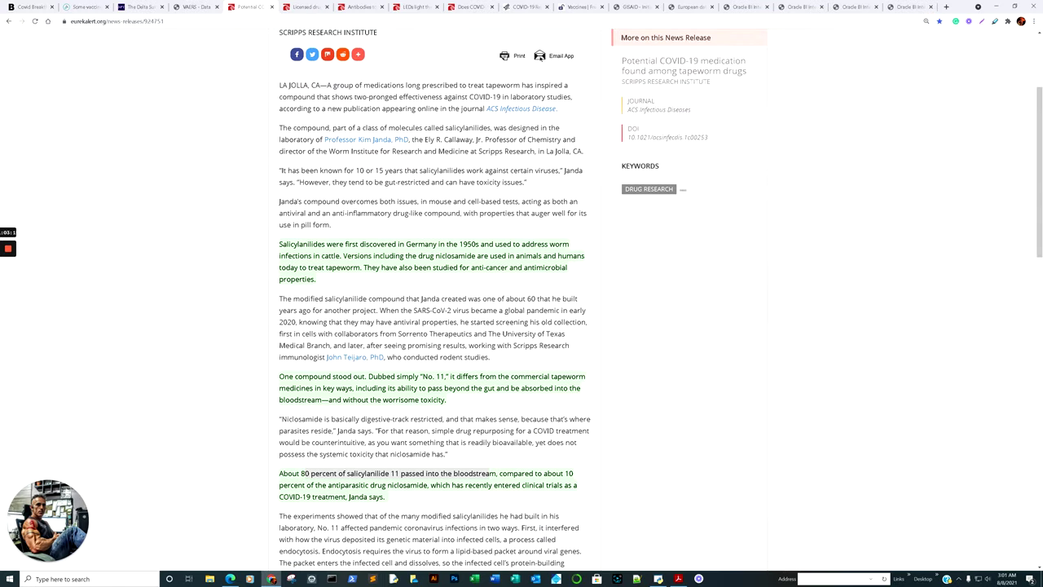
{"action": "scroll", "coordinate": [522, 293], "scroll_direction": "up", "scroll_amount": 2}
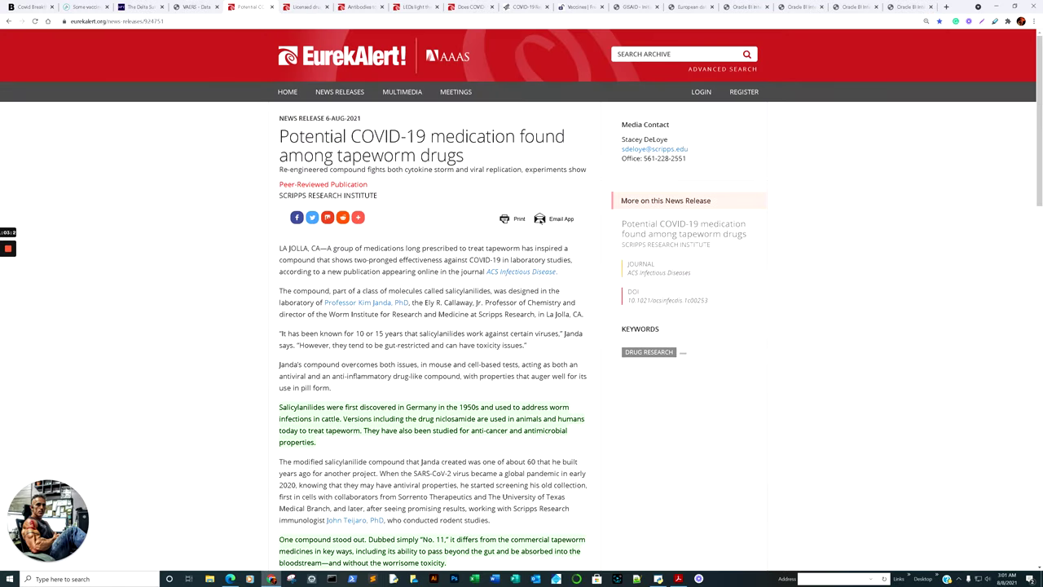
{"action": "key", "text": "ctrl+shift+Tab"}
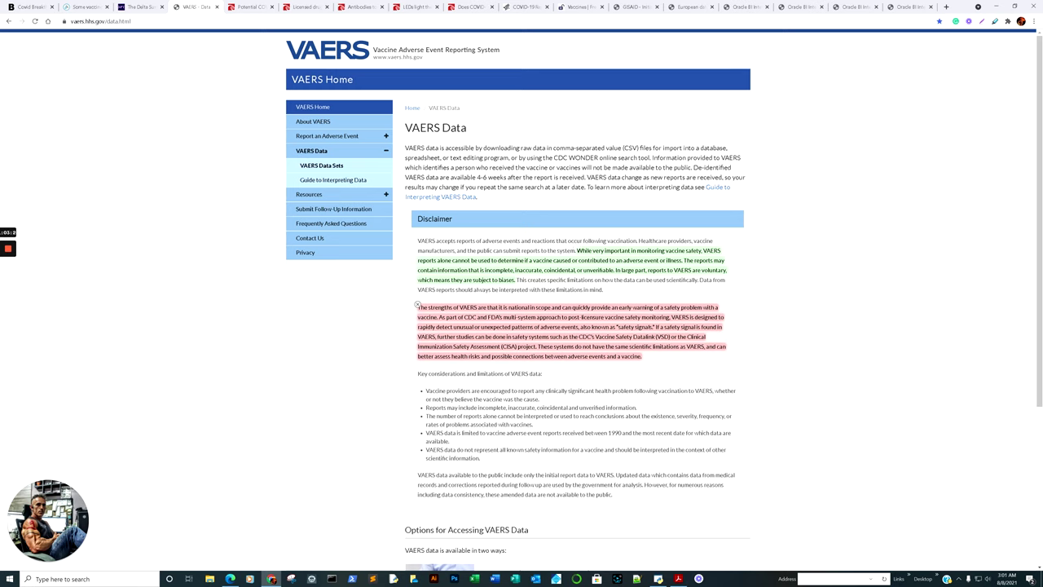
- Read the MedPage Today Delta transcript down to natural versus vaccine immunity, then go to clinicalnews.org
{"action": "key", "text": "ctrl+shift+Tab"}
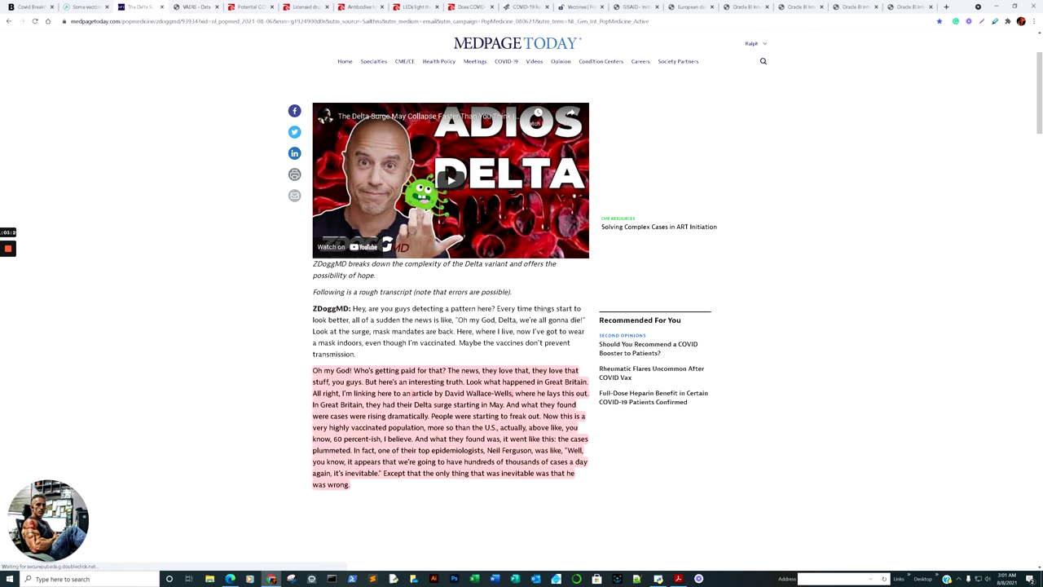
{"action": "scroll", "coordinate": [522, 294], "scroll_direction": "down", "scroll_amount": 3}
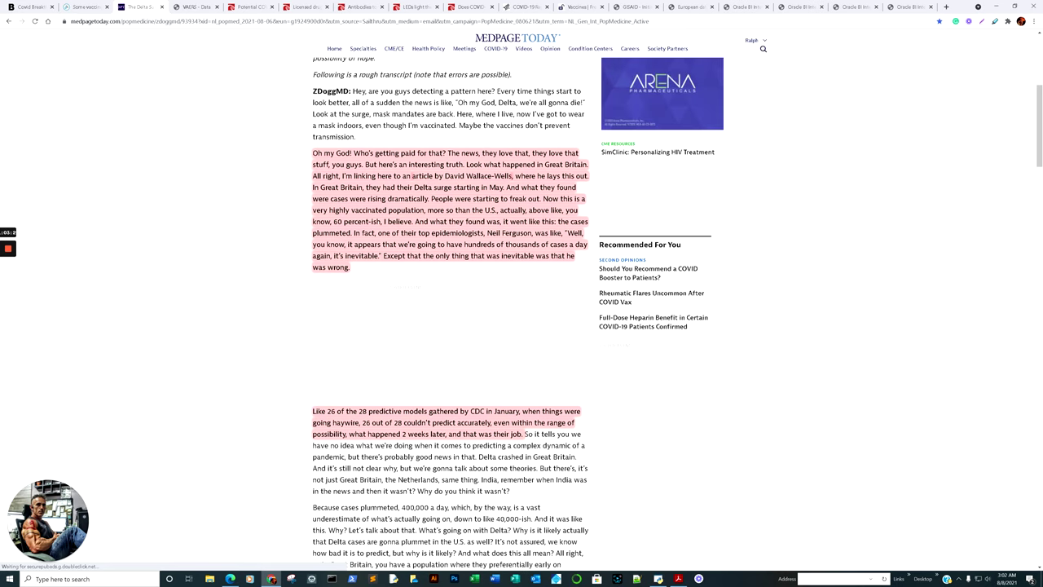
{"action": "scroll", "coordinate": [521, 293], "scroll_direction": "down", "scroll_amount": 2}
{"action": "scroll", "coordinate": [522, 294], "scroll_direction": "down", "scroll_amount": 2}
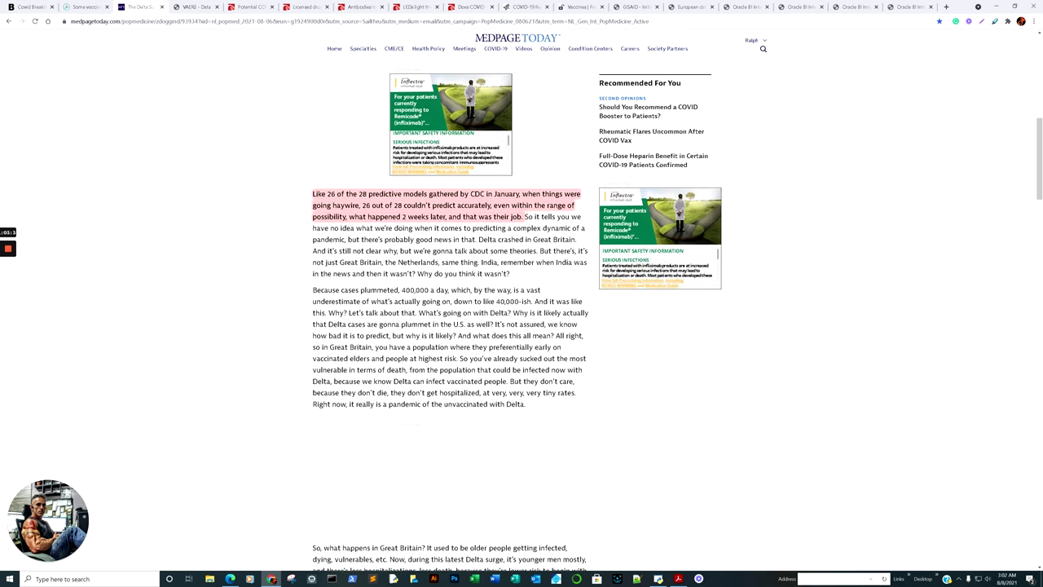
{"action": "scroll", "coordinate": [521, 294], "scroll_direction": "down", "scroll_amount": 4}
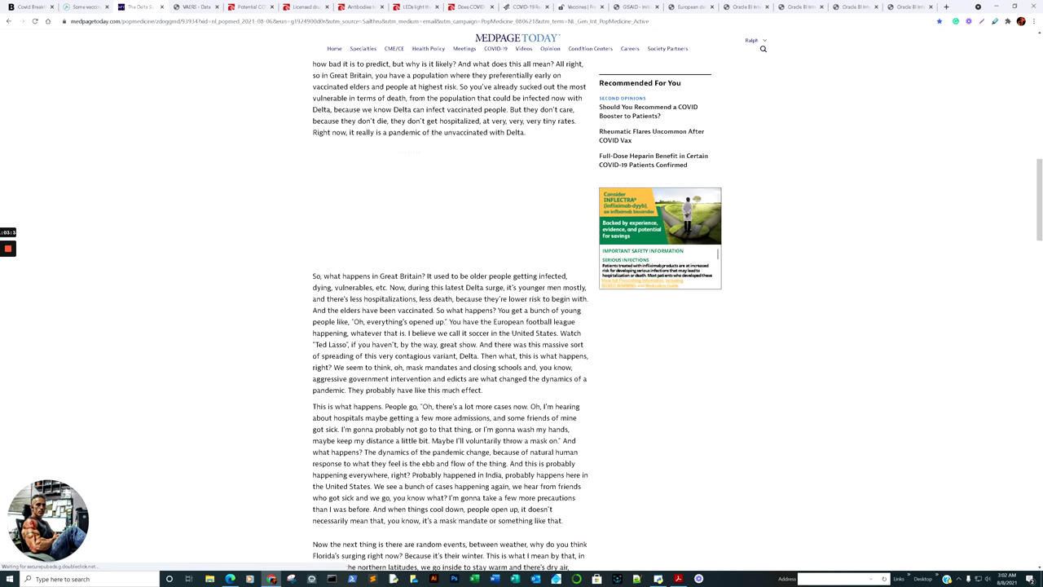
{"action": "scroll", "coordinate": [522, 294], "scroll_direction": "down", "scroll_amount": 6}
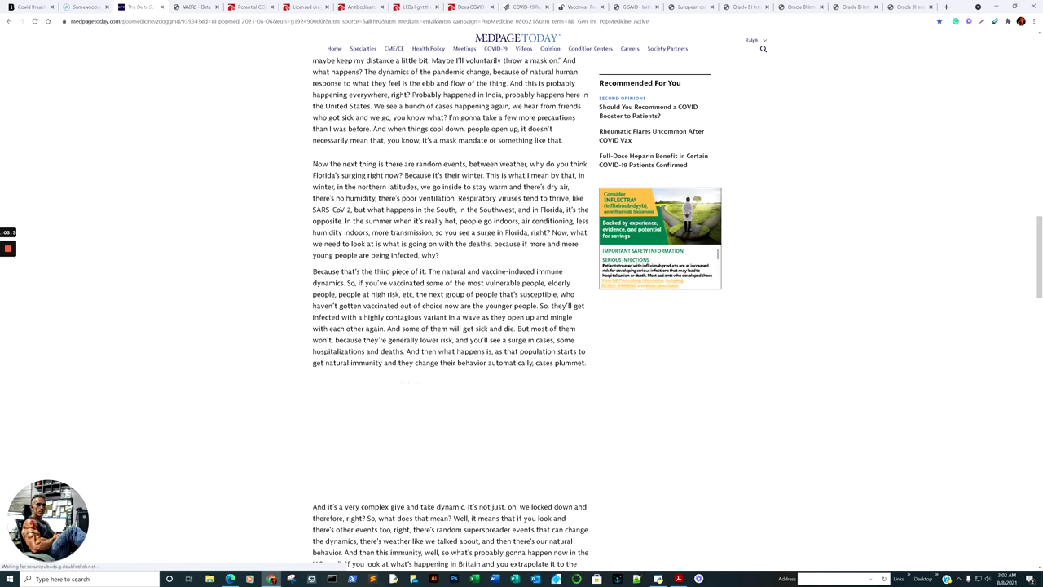
{"action": "scroll", "coordinate": [521, 294], "scroll_direction": "down", "scroll_amount": 2}
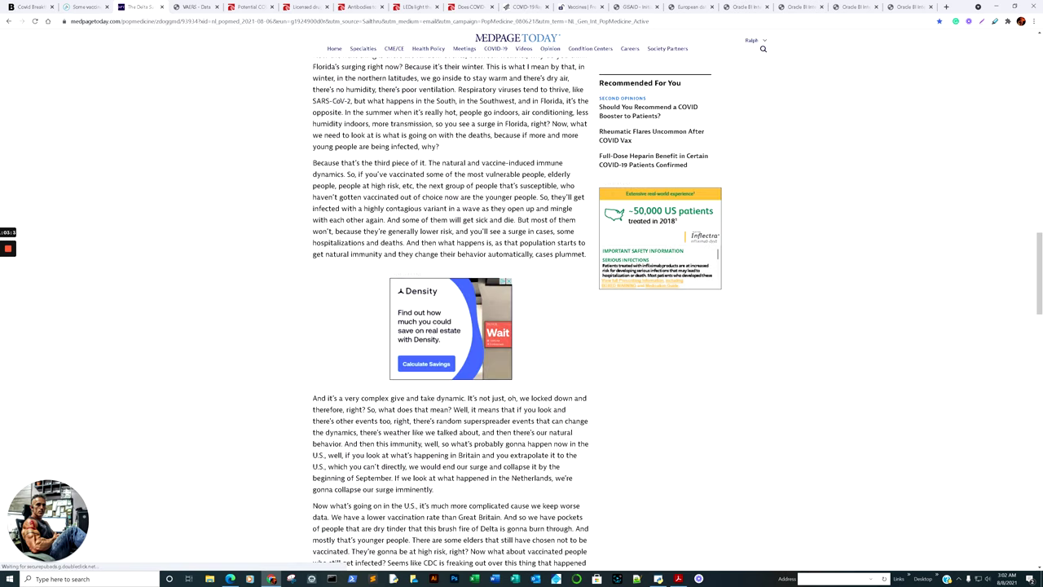
{"action": "key", "text": "ctrl+shift+Tab"}
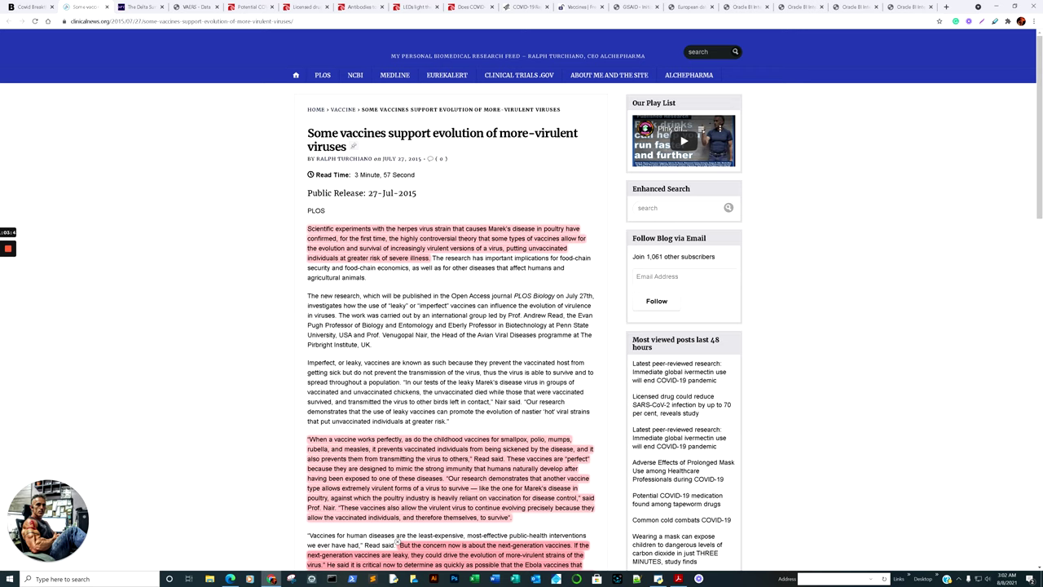
- Skim the 'Some vaccines support evolution of more-virulent viruses' article, then return to the Bloomberg tab
{"action": "scroll", "coordinate": [521, 326], "scroll_direction": "down", "scroll_amount": 1}
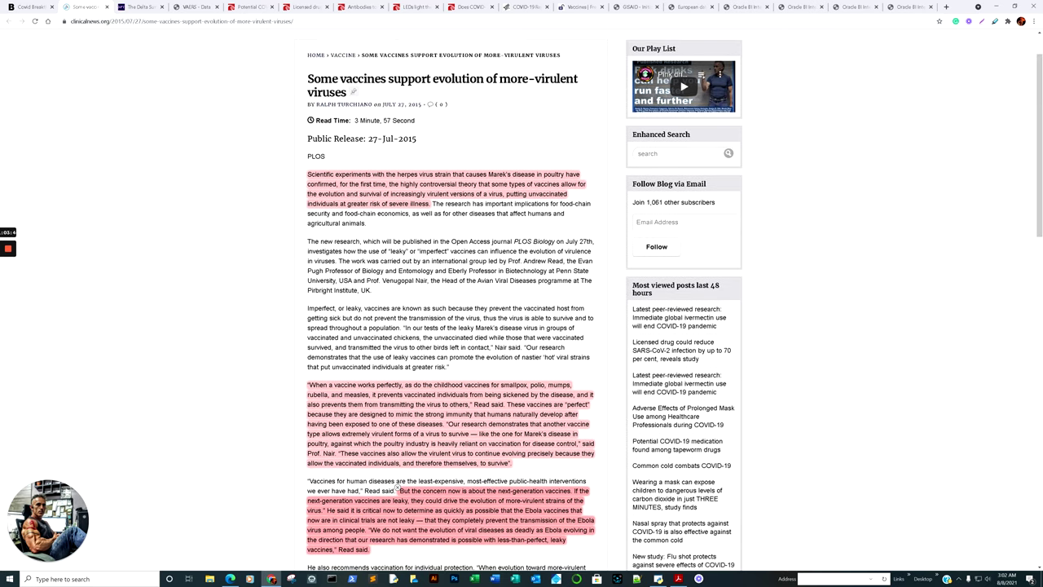
{"action": "scroll", "coordinate": [398, 487], "scroll_direction": "down", "scroll_amount": 2}
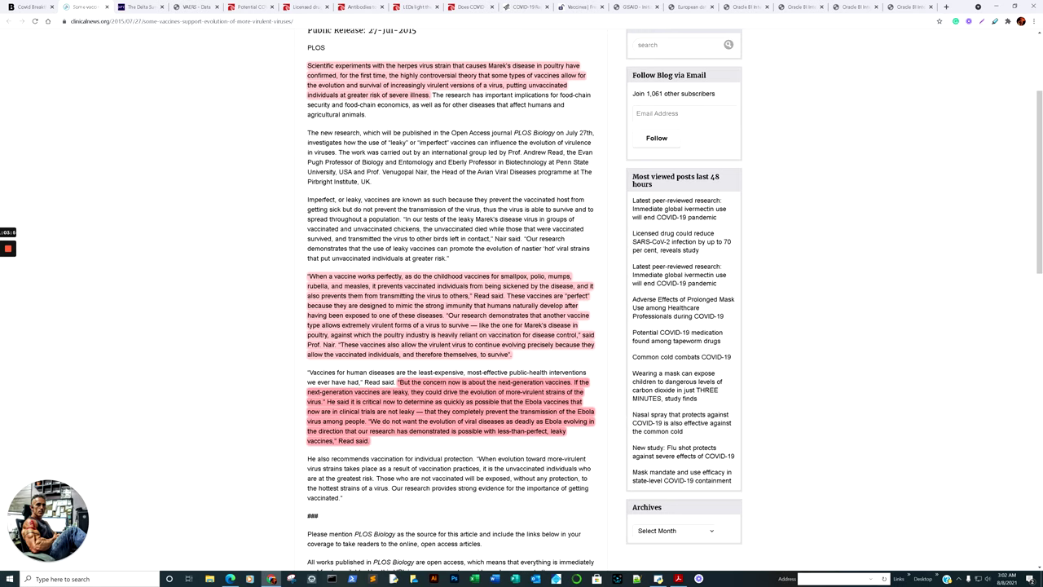
{"action": "left_click", "coordinate": [28, 7]}
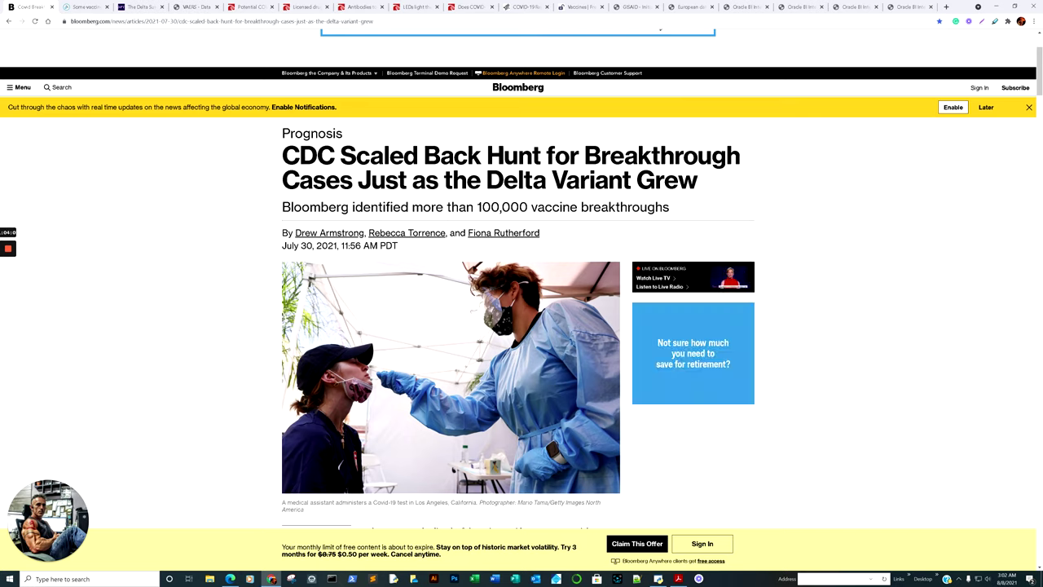
- Read the Bloomberg article past 'U.S. Cases on the Rise Again' and State Officials to 'Where Cases Are Happening Now'
{"action": "scroll", "coordinate": [521, 309], "scroll_direction": "down", "scroll_amount": 5}
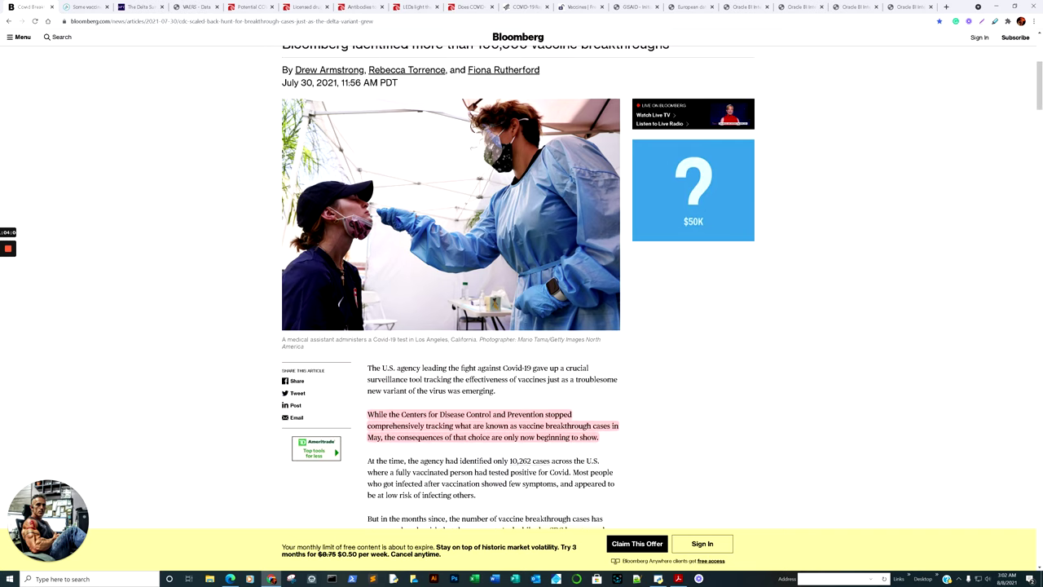
{"action": "scroll", "coordinate": [493, 310], "scroll_direction": "down", "scroll_amount": 8}
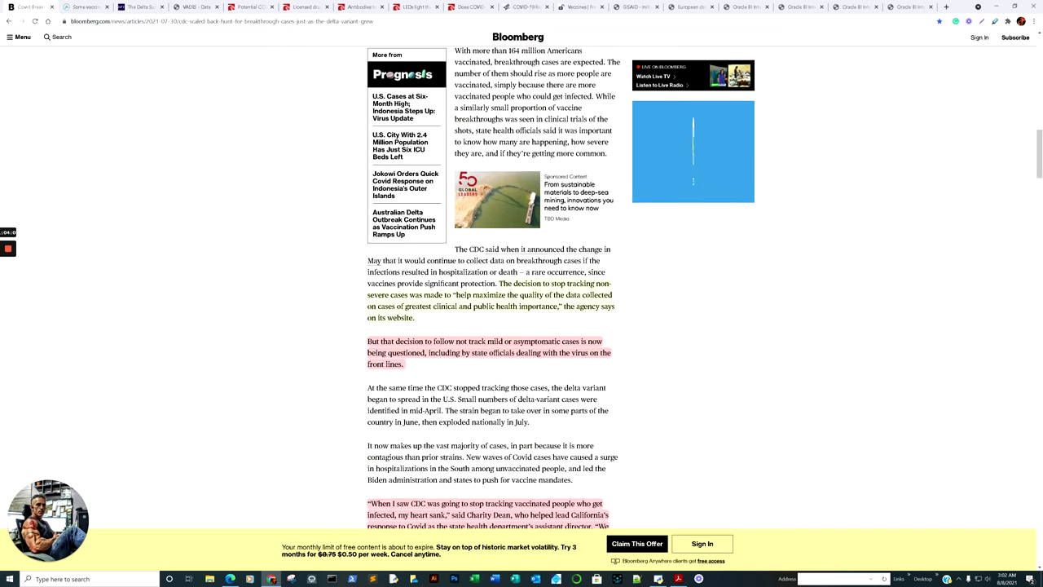
{"action": "scroll", "coordinate": [493, 310], "scroll_direction": "down", "scroll_amount": 4}
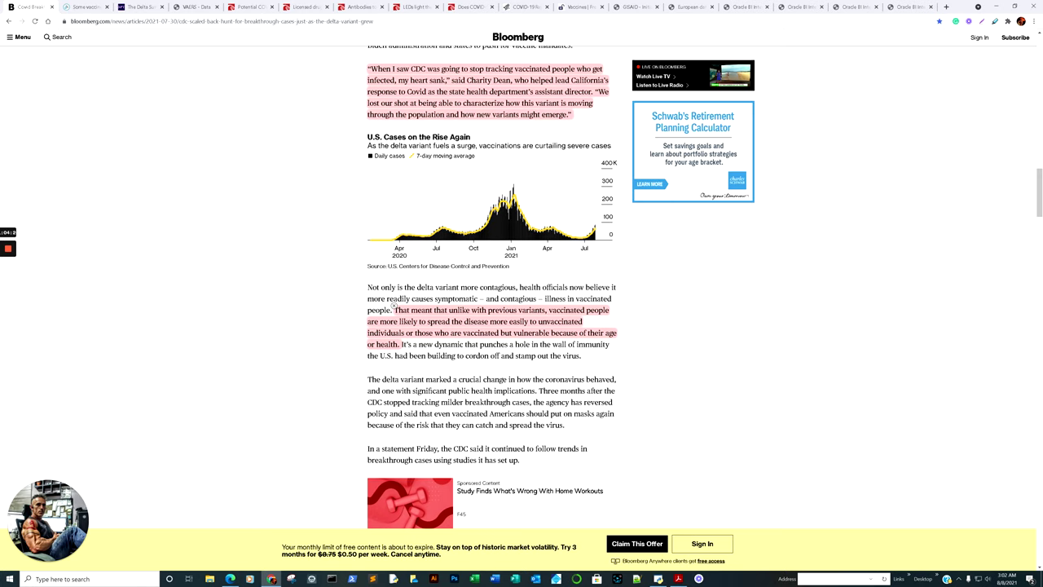
{"action": "scroll", "coordinate": [393, 304], "scroll_direction": "down", "scroll_amount": 1}
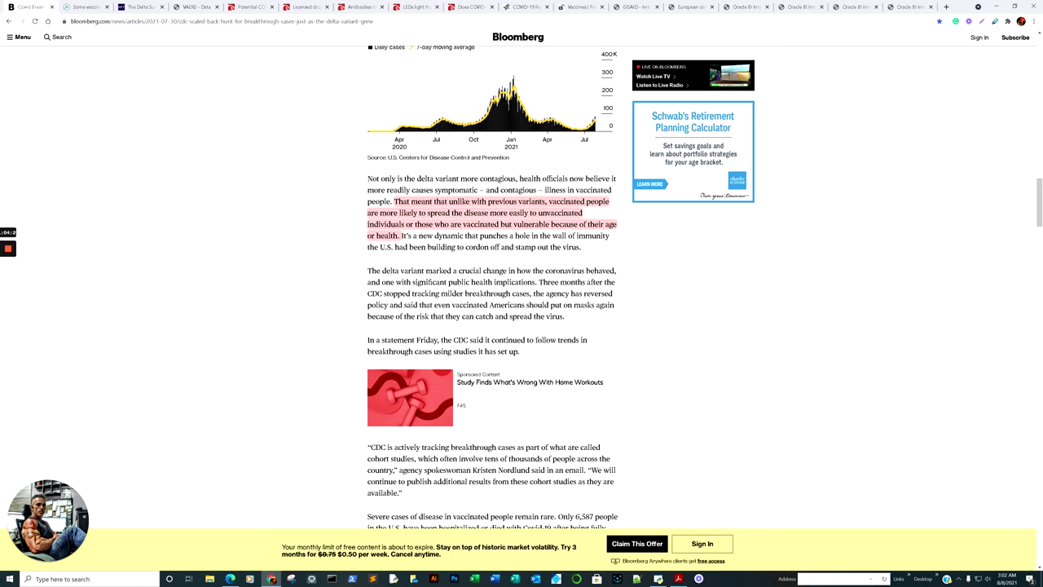
{"action": "scroll", "coordinate": [492, 285], "scroll_direction": "down", "scroll_amount": 1}
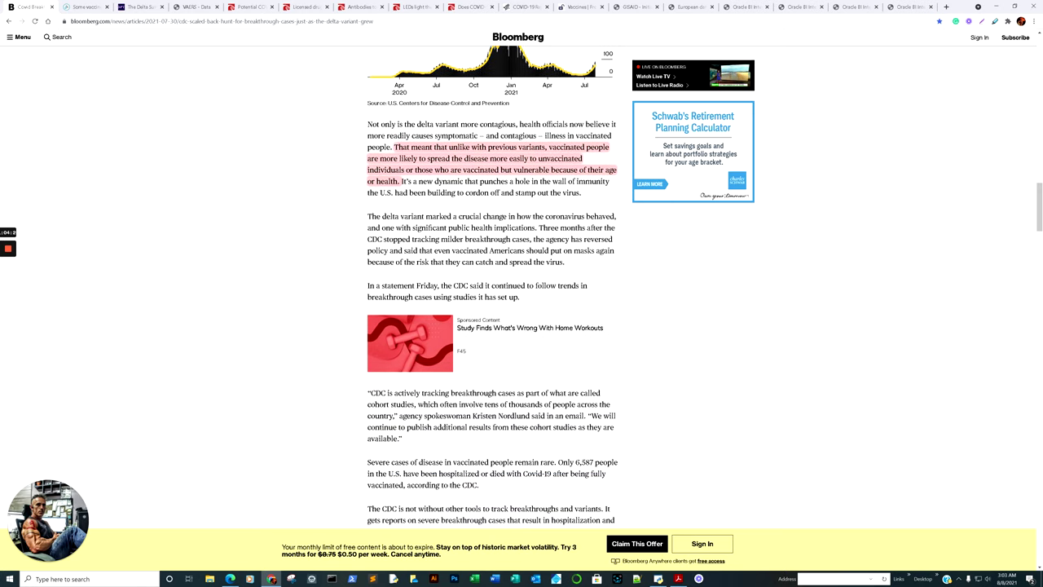
{"action": "scroll", "coordinate": [393, 196], "scroll_direction": "up", "scroll_amount": 1}
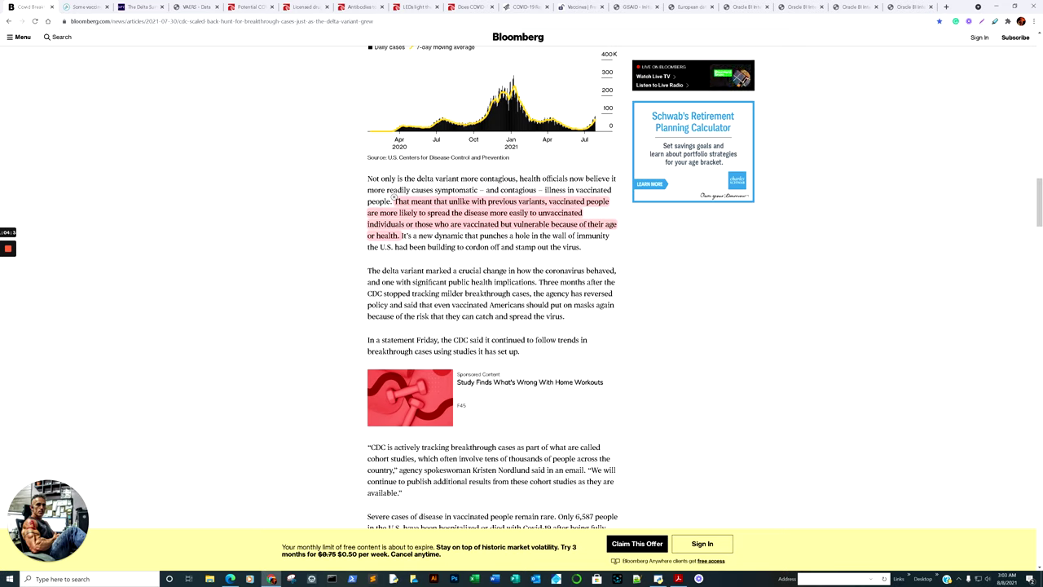
{"action": "scroll", "coordinate": [393, 197], "scroll_direction": "down", "scroll_amount": 2}
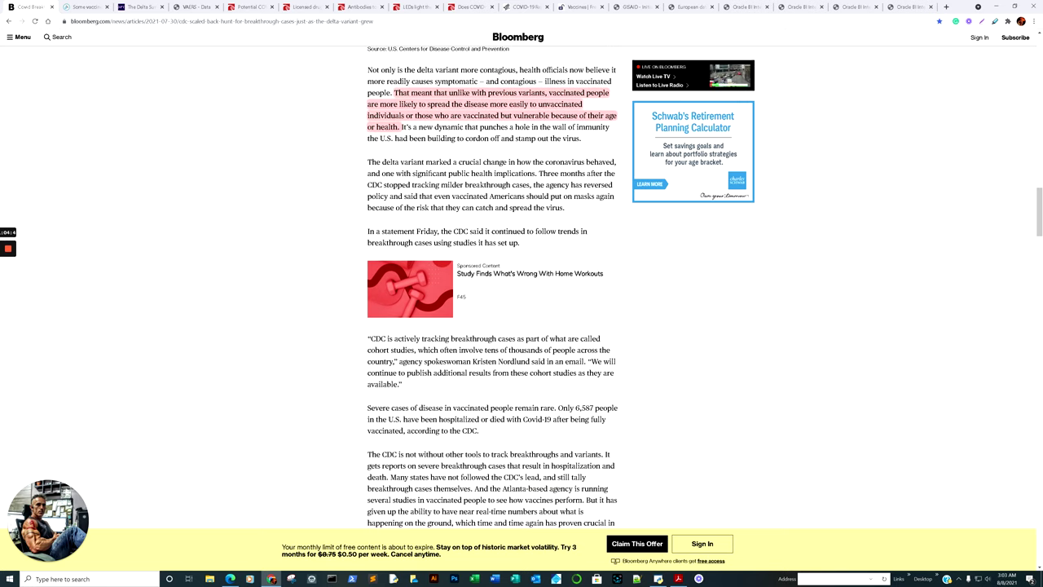
{"action": "scroll", "coordinate": [394, 143], "scroll_direction": "up", "scroll_amount": 1}
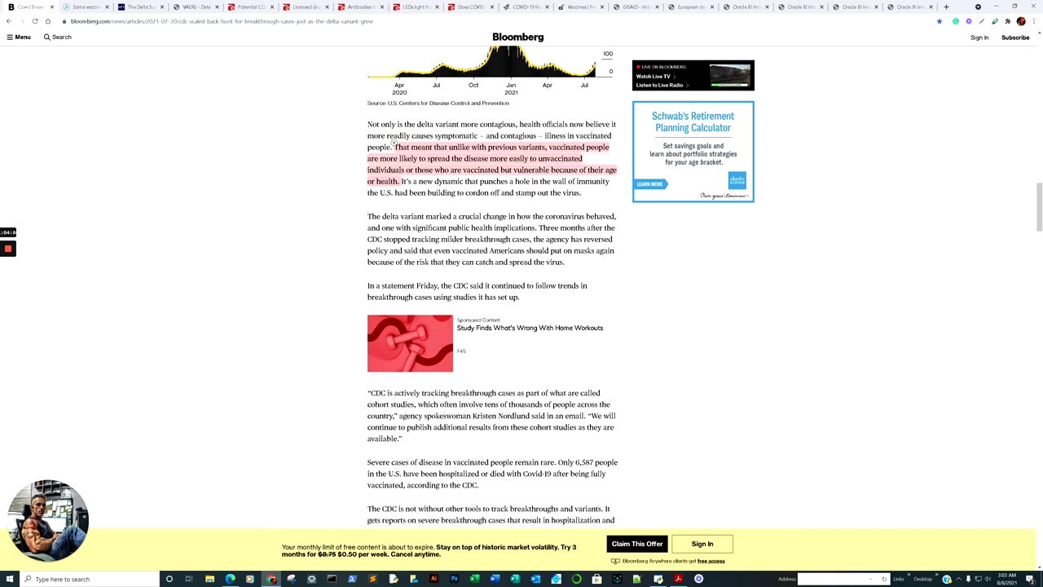
{"action": "scroll", "coordinate": [394, 143], "scroll_direction": "down", "scroll_amount": 3}
{"action": "scroll", "coordinate": [489, 285], "scroll_direction": "down", "scroll_amount": 3}
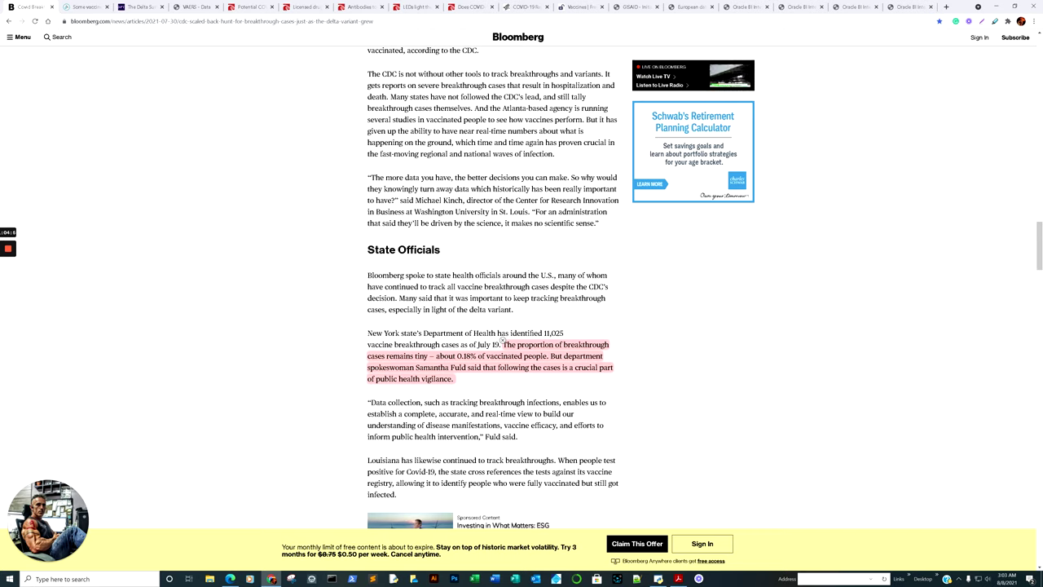
{"action": "scroll", "coordinate": [503, 341], "scroll_direction": "down", "scroll_amount": 1}
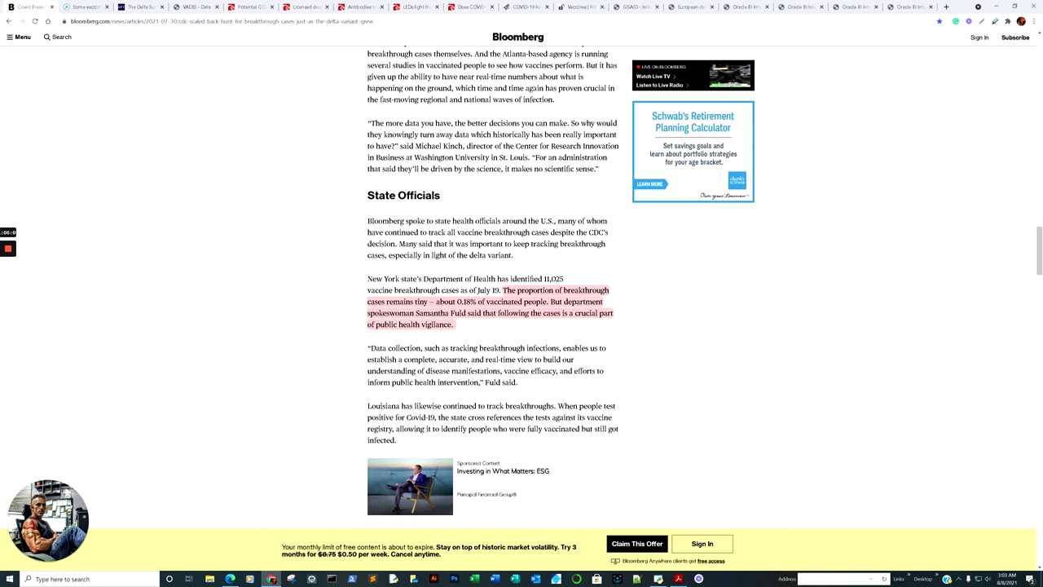
{"action": "scroll", "coordinate": [503, 341], "scroll_direction": "down", "scroll_amount": 1}
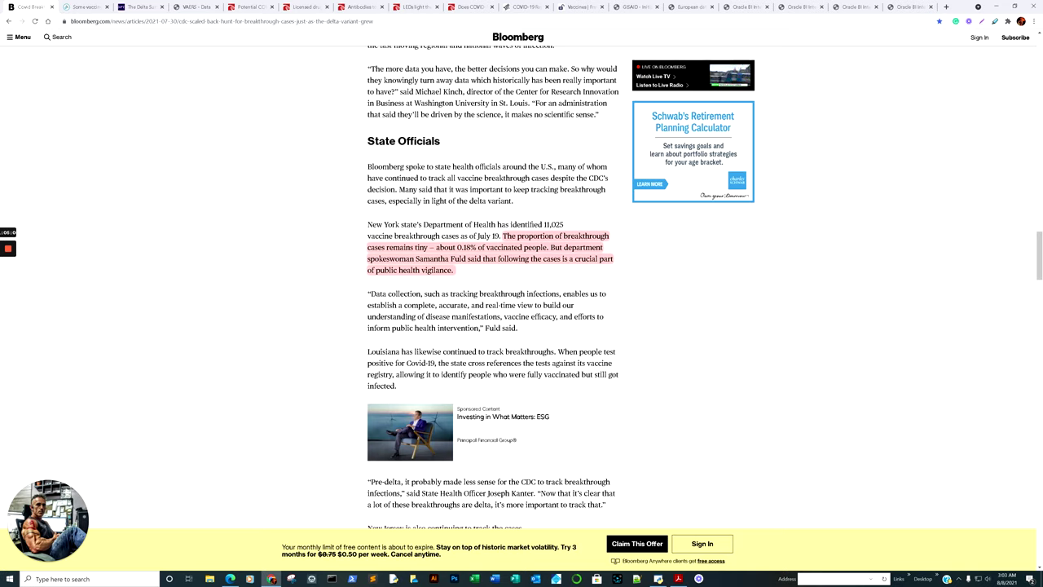
{"action": "scroll", "coordinate": [502, 232], "scroll_direction": "down", "scroll_amount": 1}
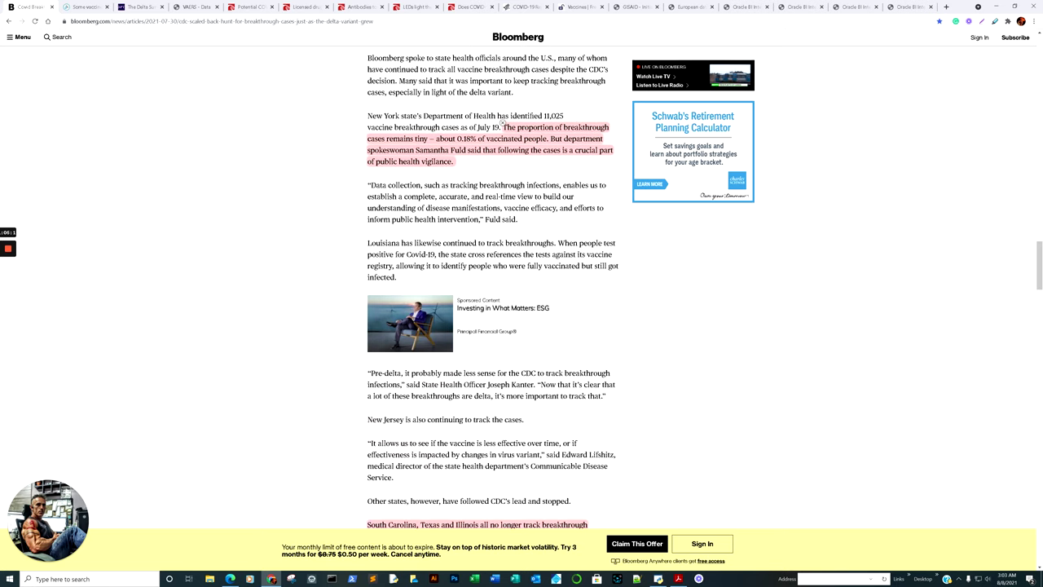
{"action": "scroll", "coordinate": [493, 294], "scroll_direction": "down", "scroll_amount": 1}
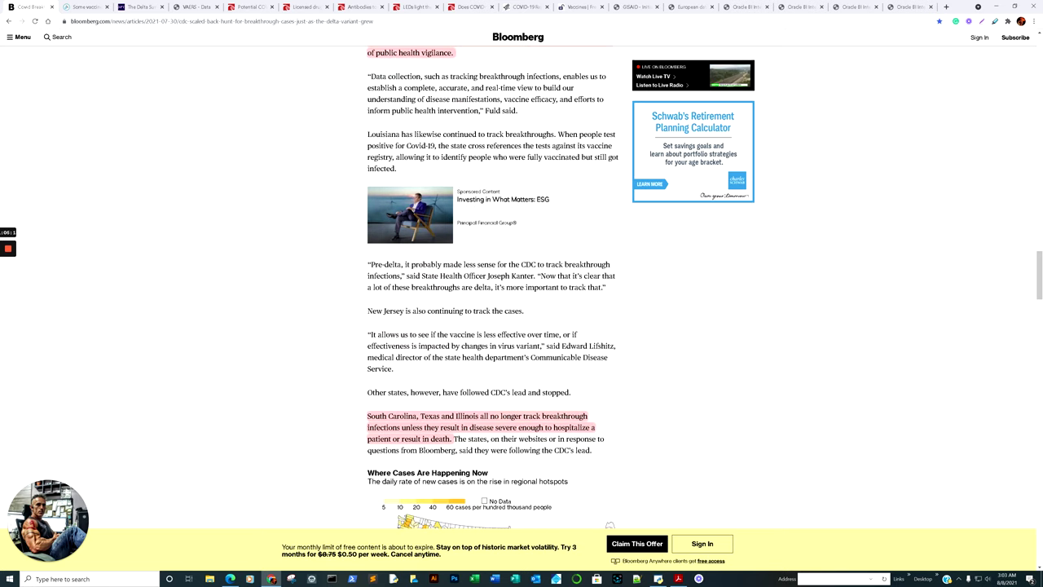